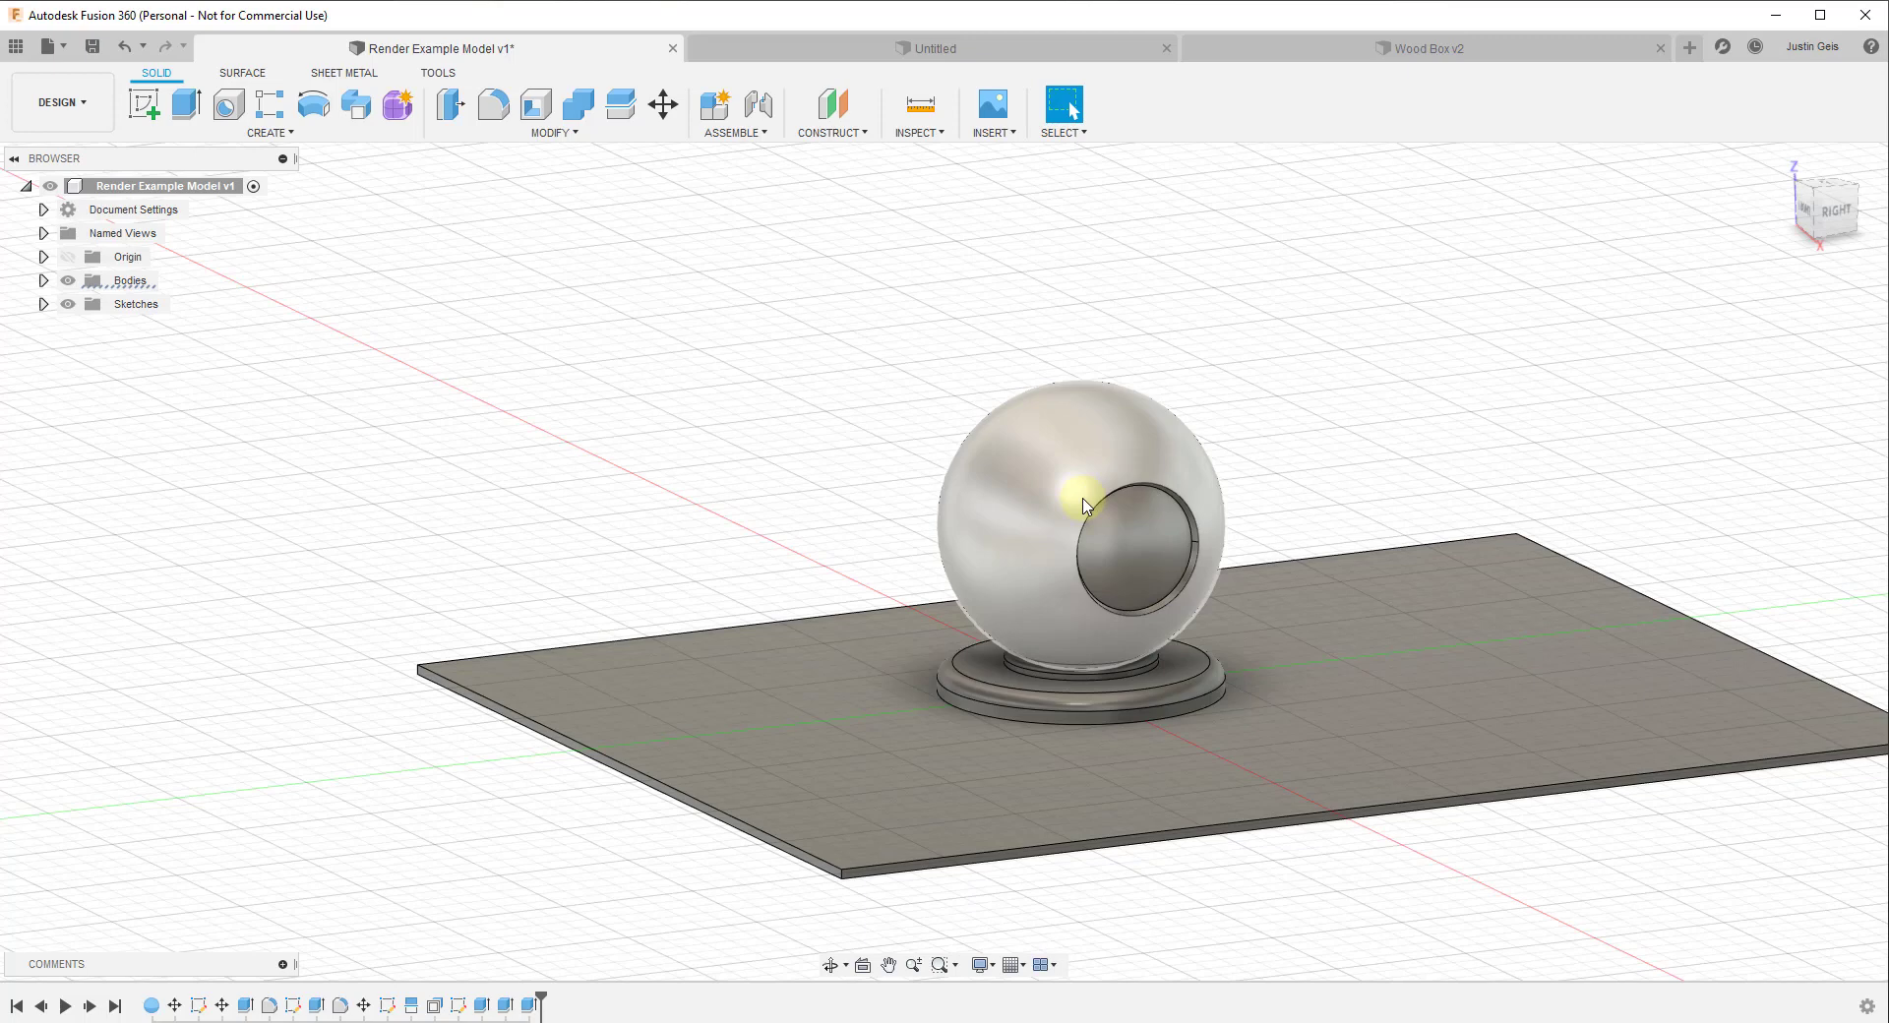
Step: Orbit and zoom around the sphere-on-stand model, then bring up the MODIFY command list
shift+middle_drag(899, 695, 923, 701)
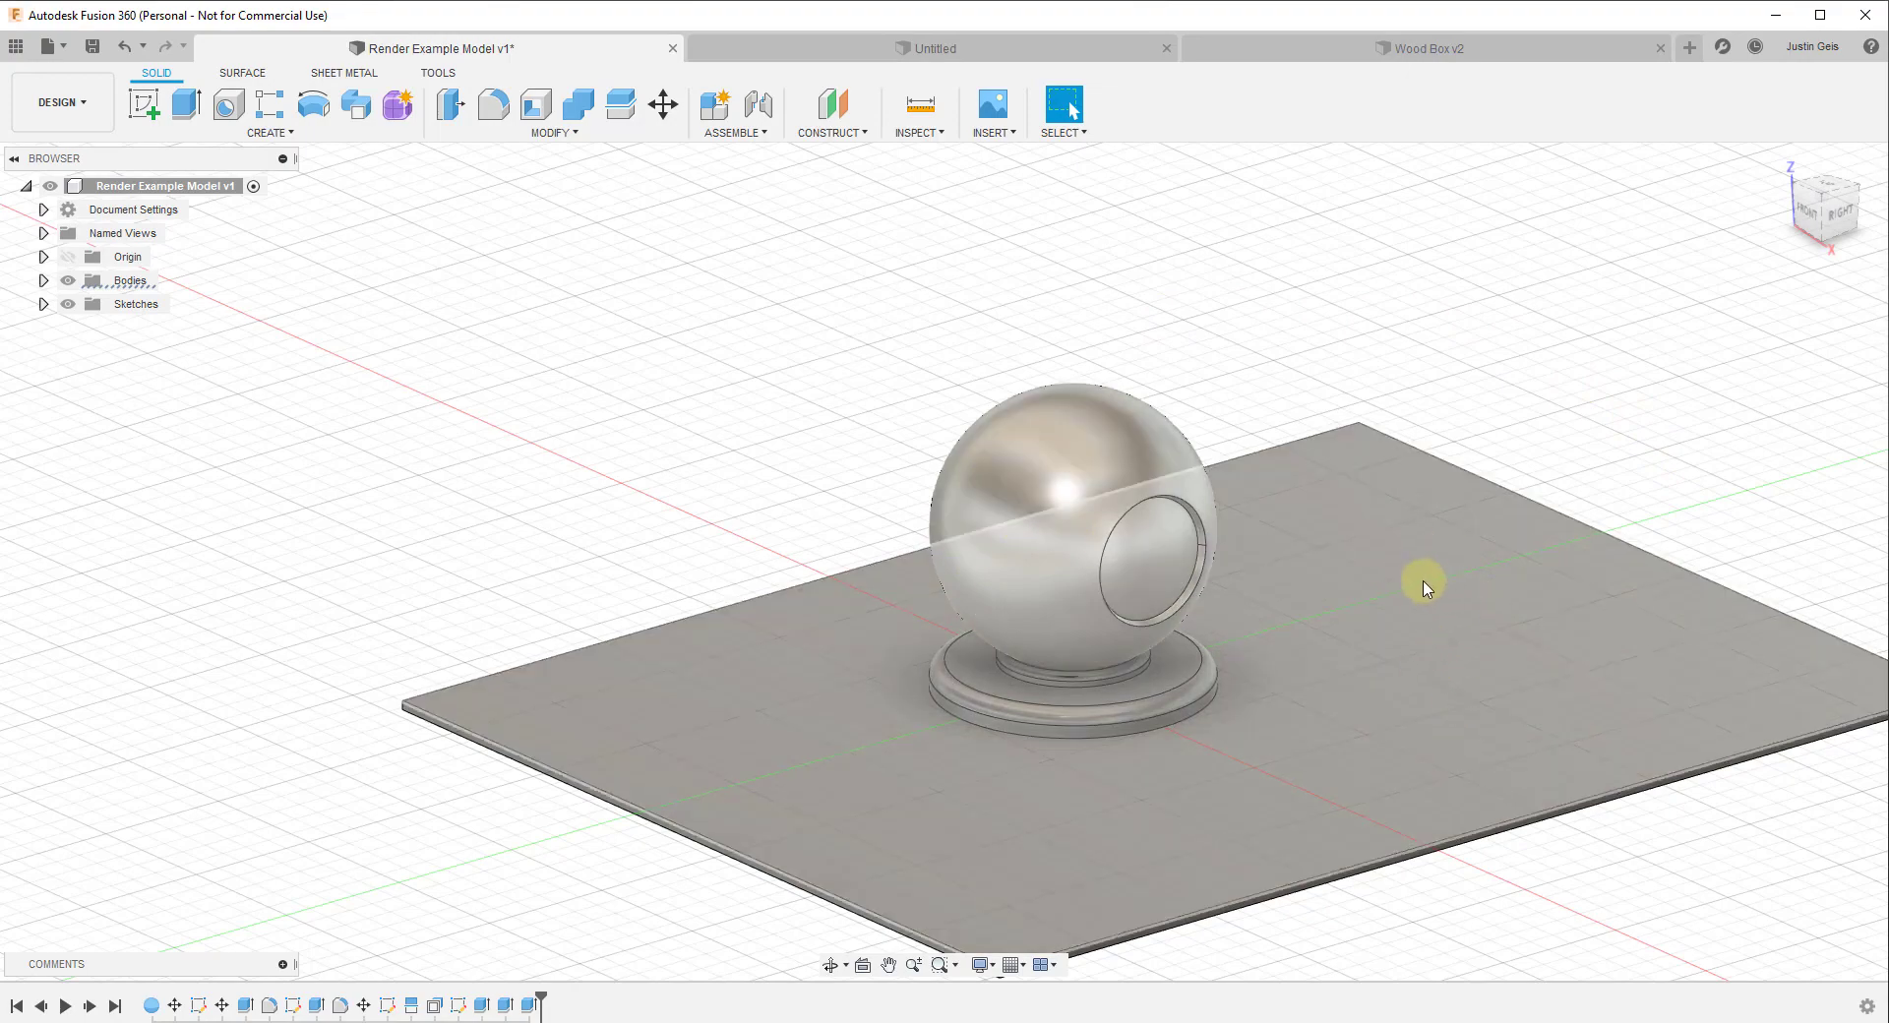
scroll(1454, 572, down, 1)
scroll(1442, 556, up, 2)
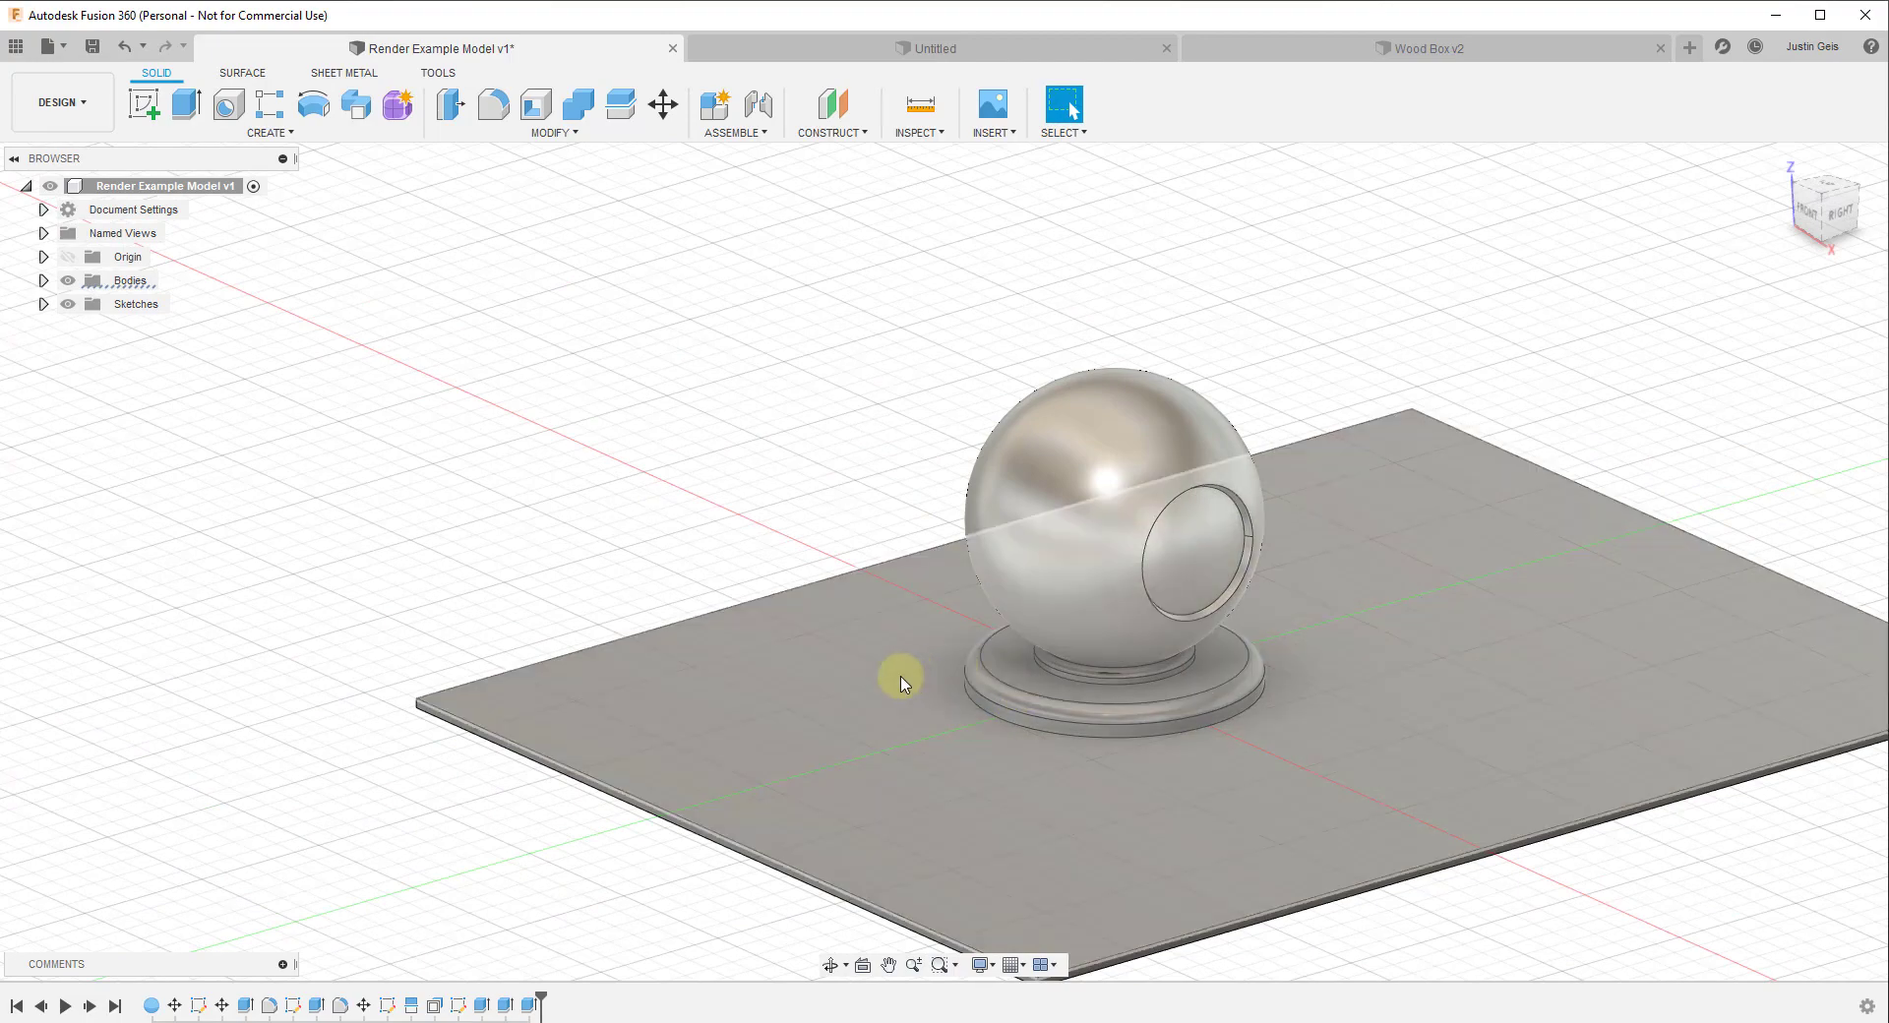
scroll(782, 405, down, 1)
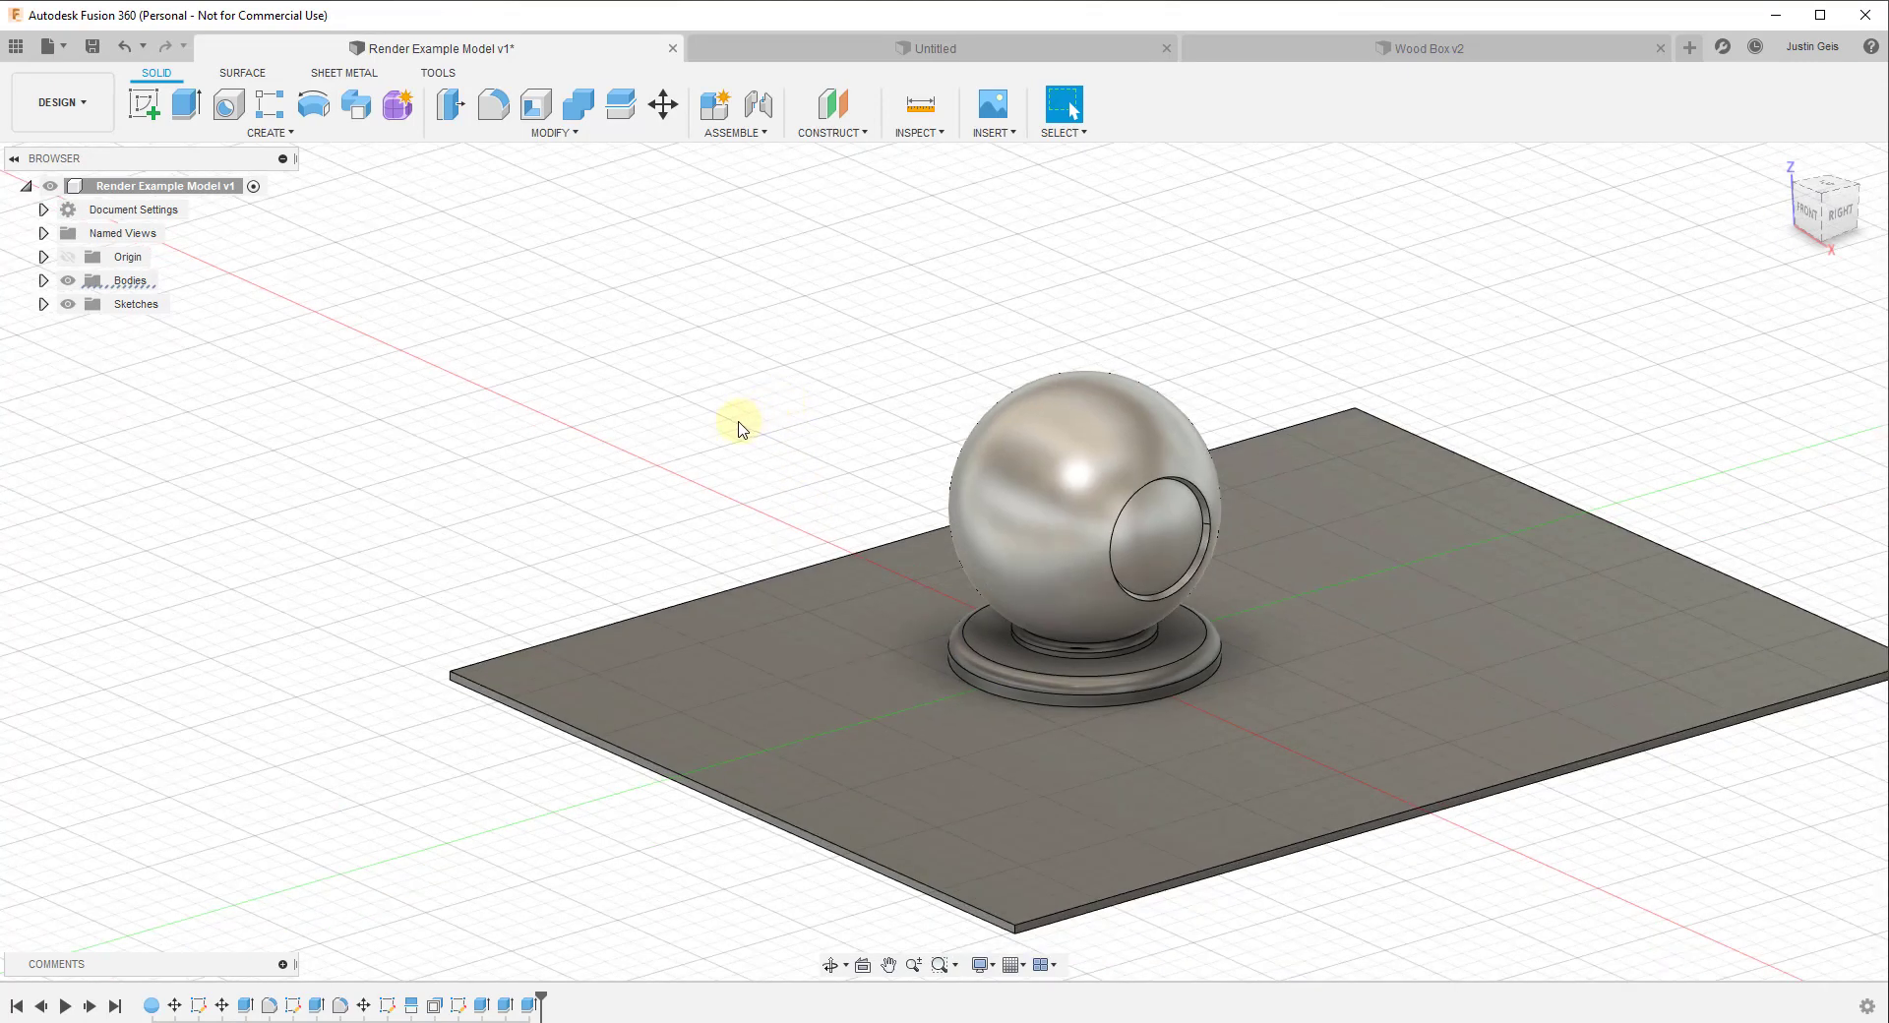
click(550, 137)
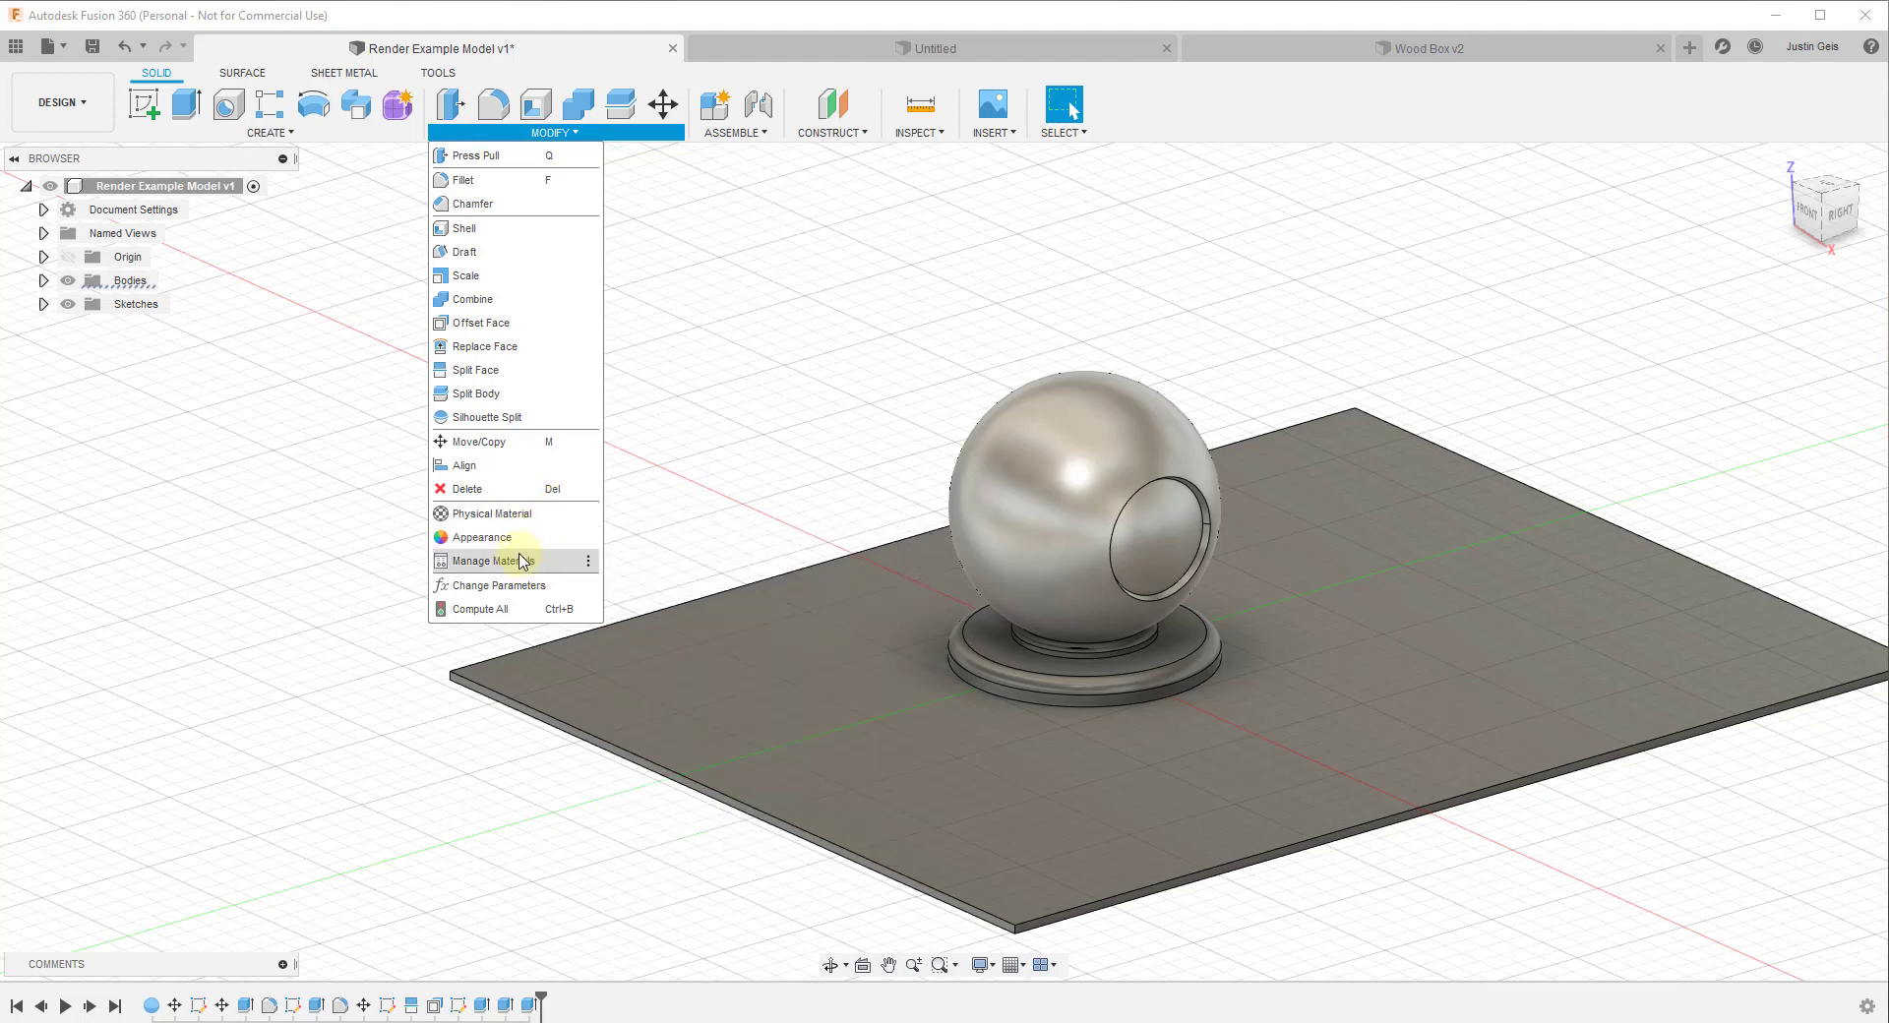
Step: Choose Physical Material to list the design's Steel and the library categories
click(508, 567)
click(524, 569)
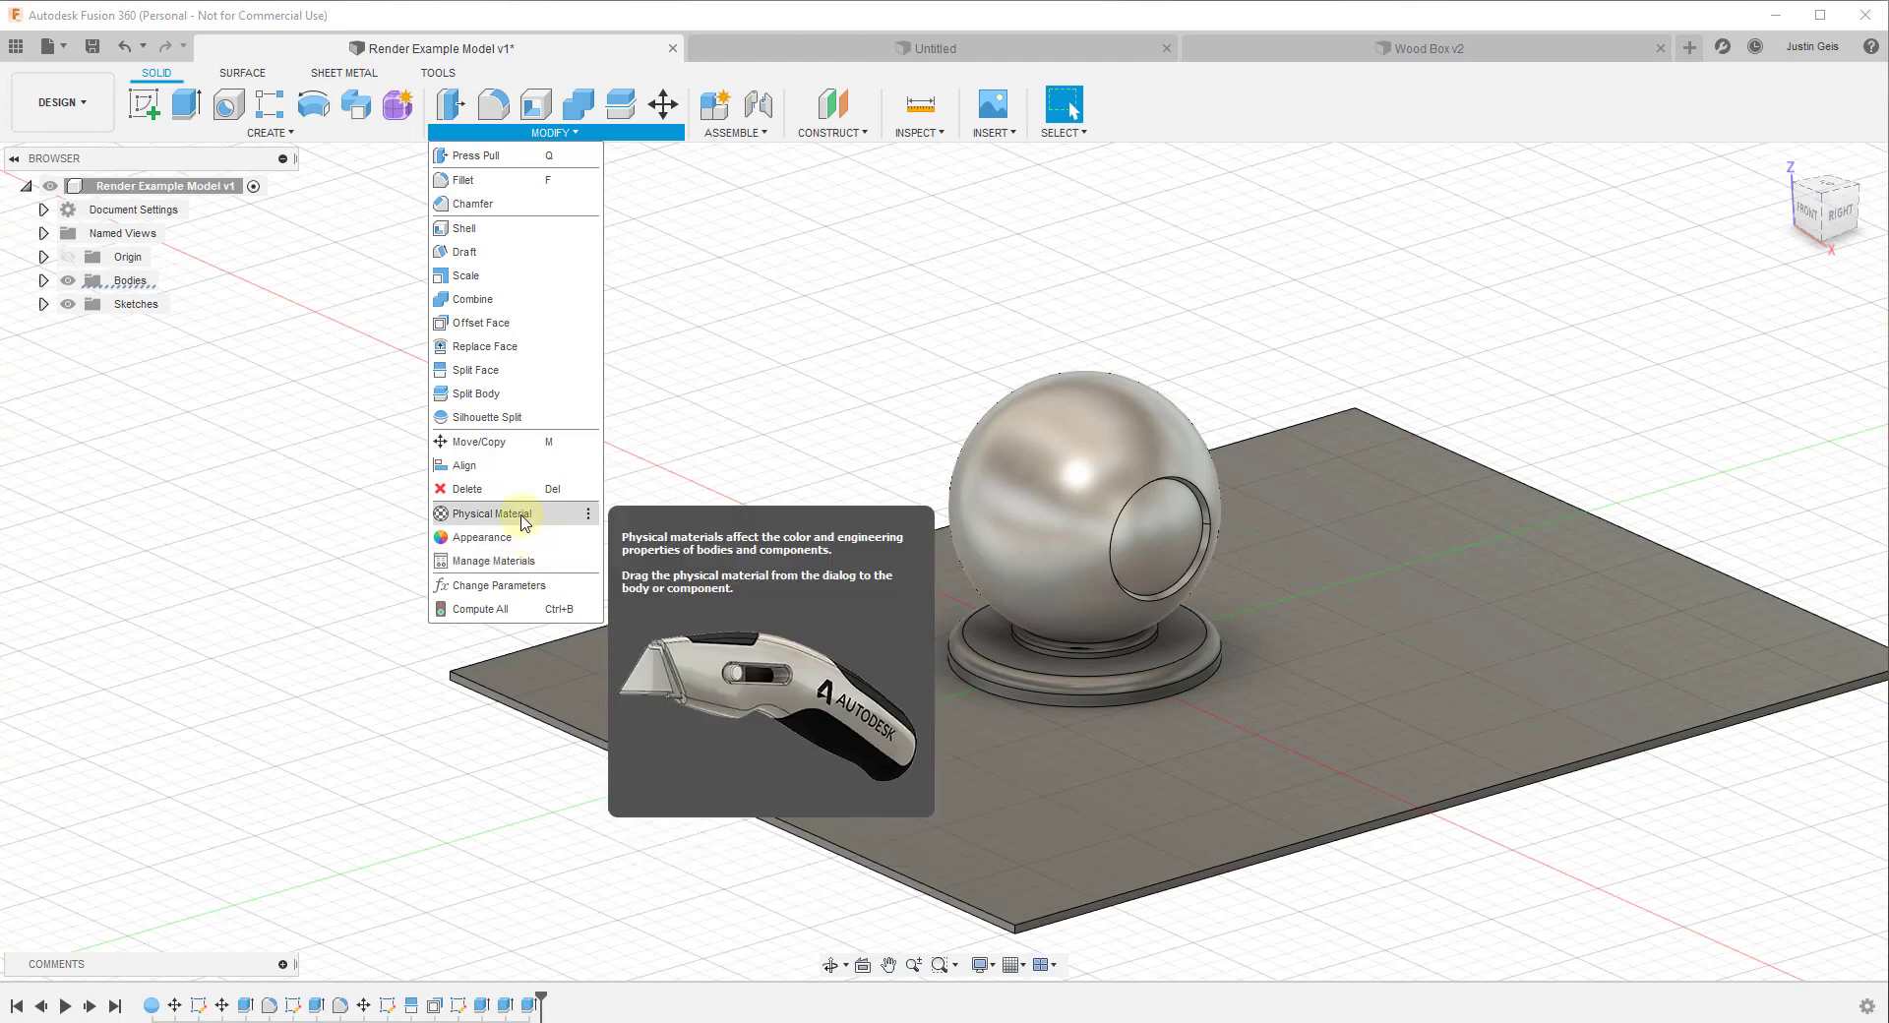
click(520, 514)
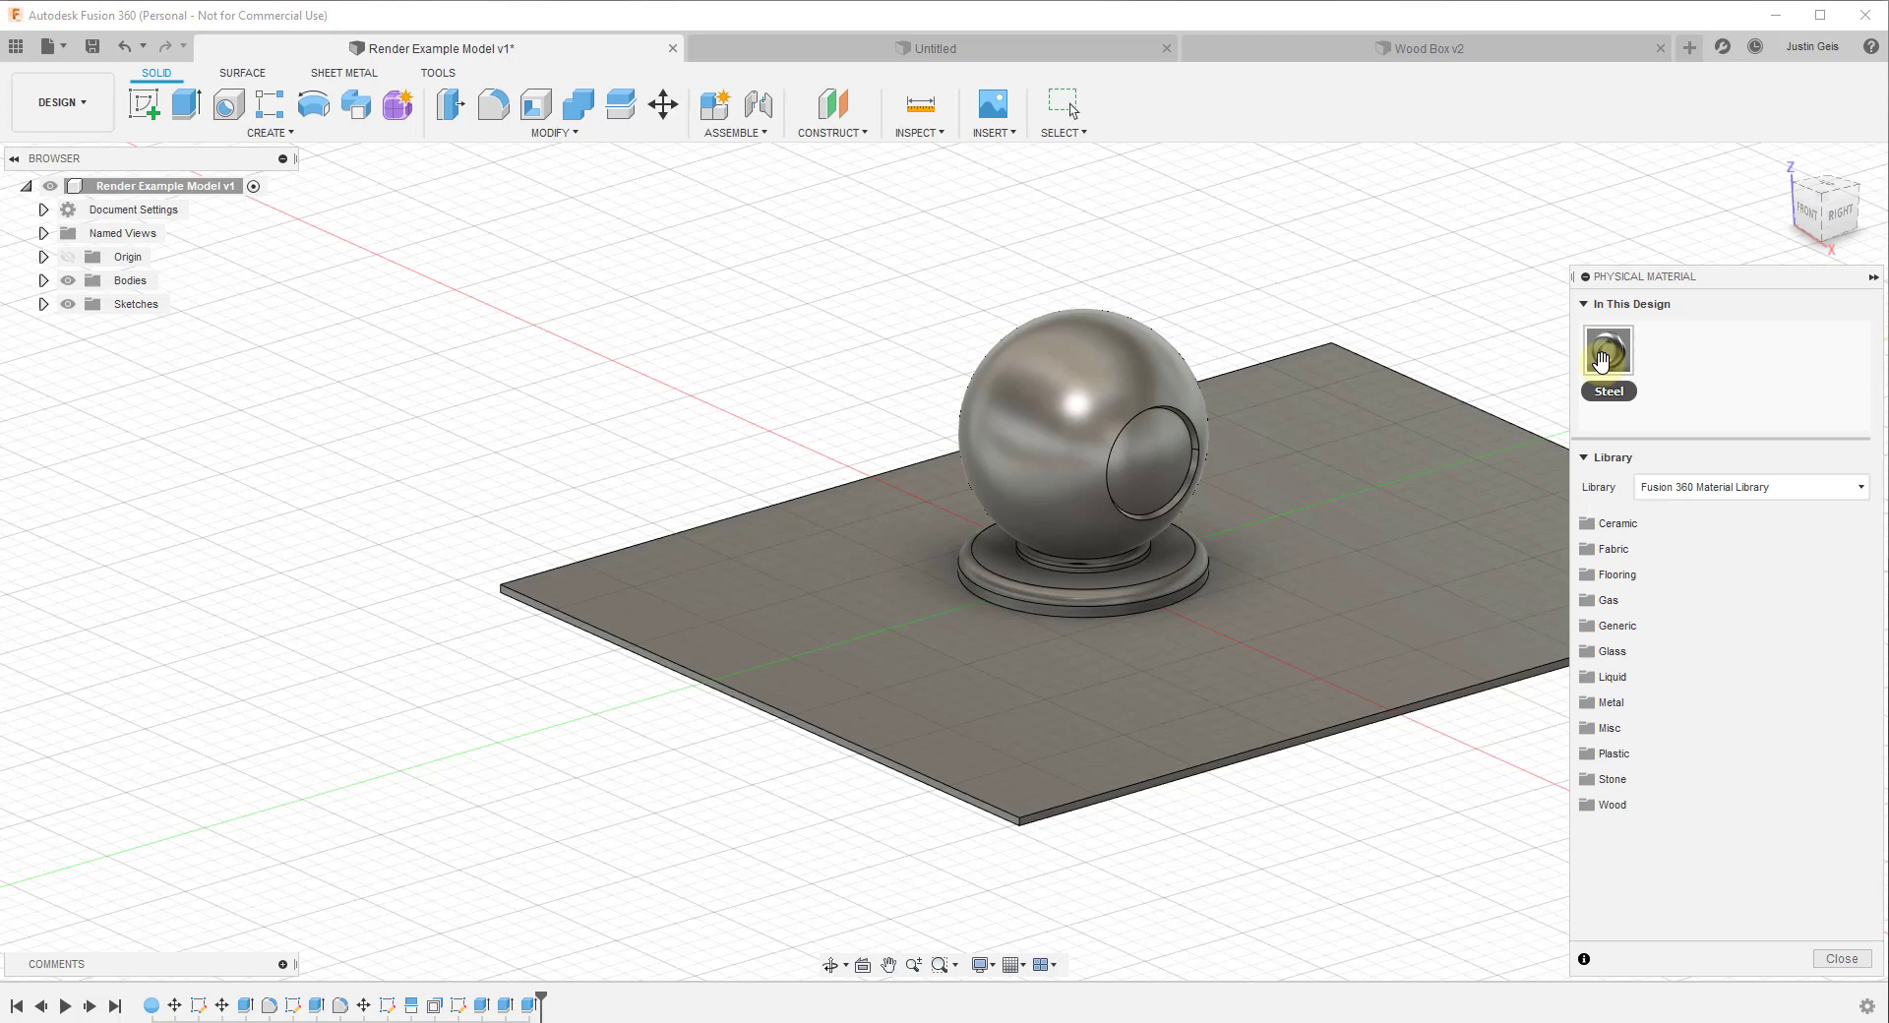
Step: Keep the Fusion 360 Material Library selected and expand the Wood category
click(1702, 498)
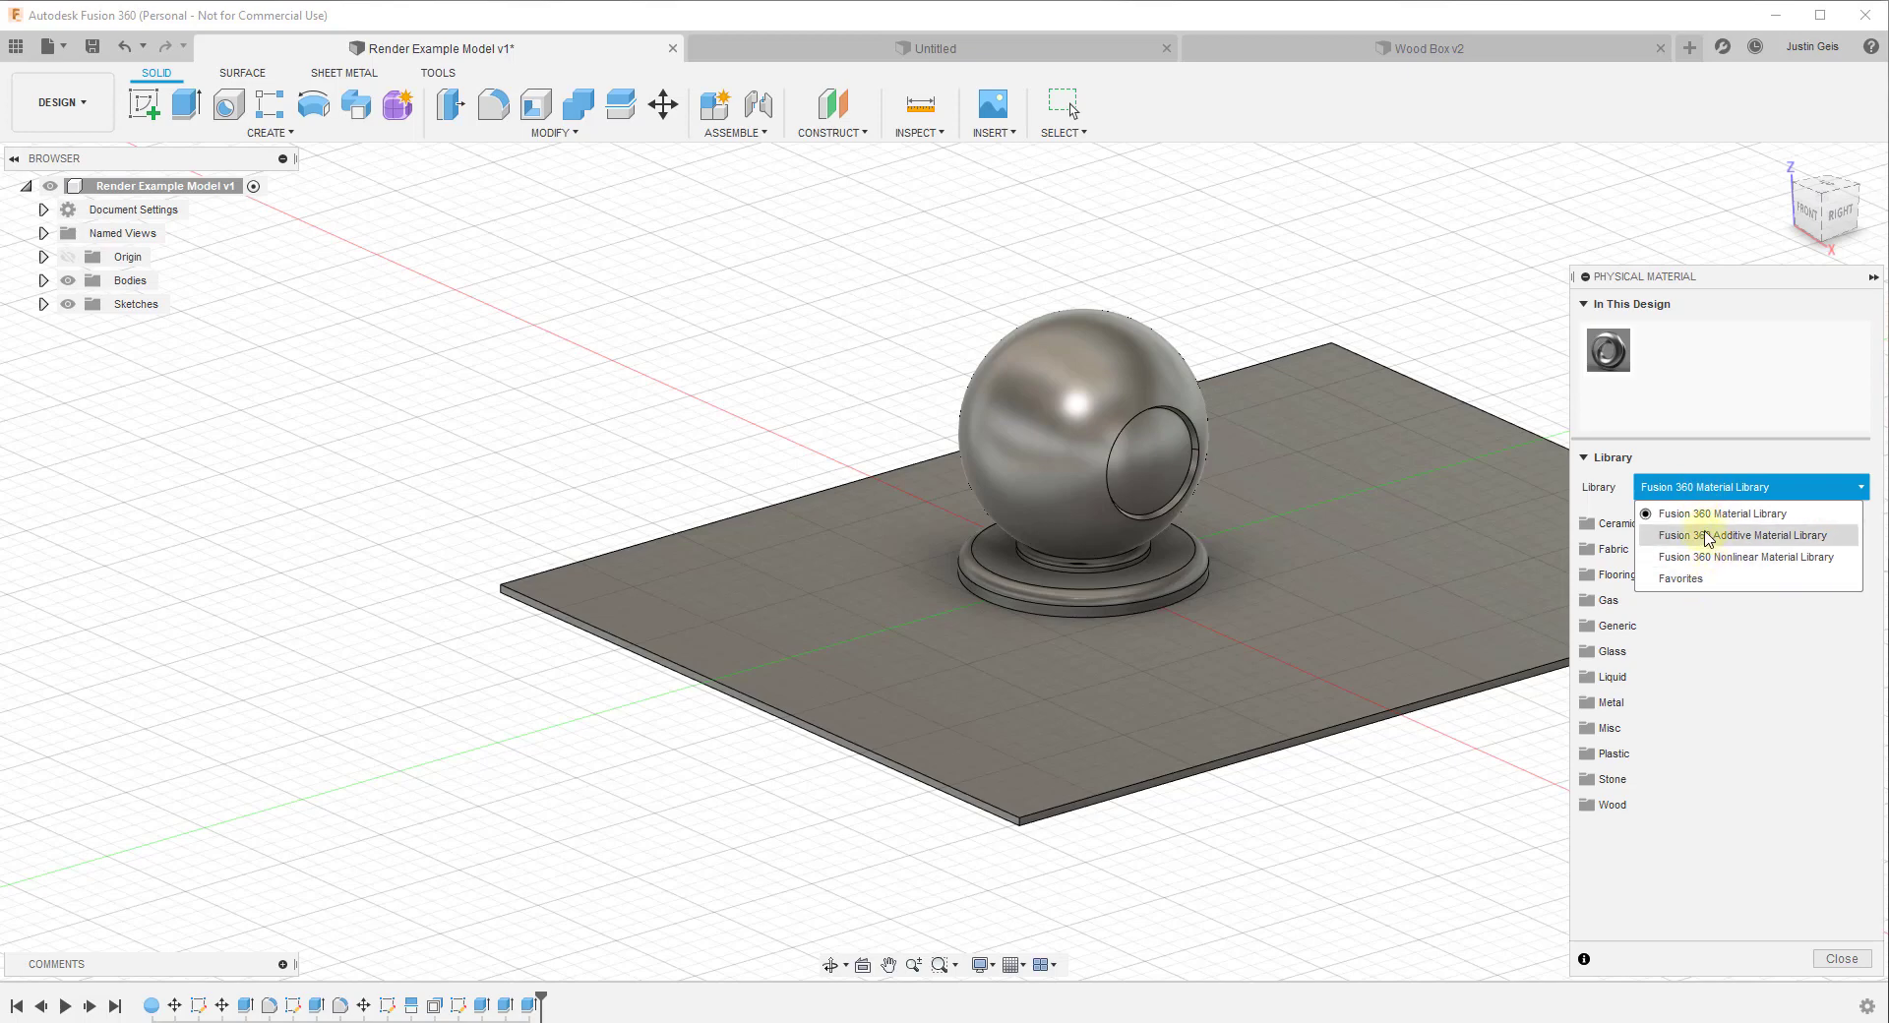
click(1713, 514)
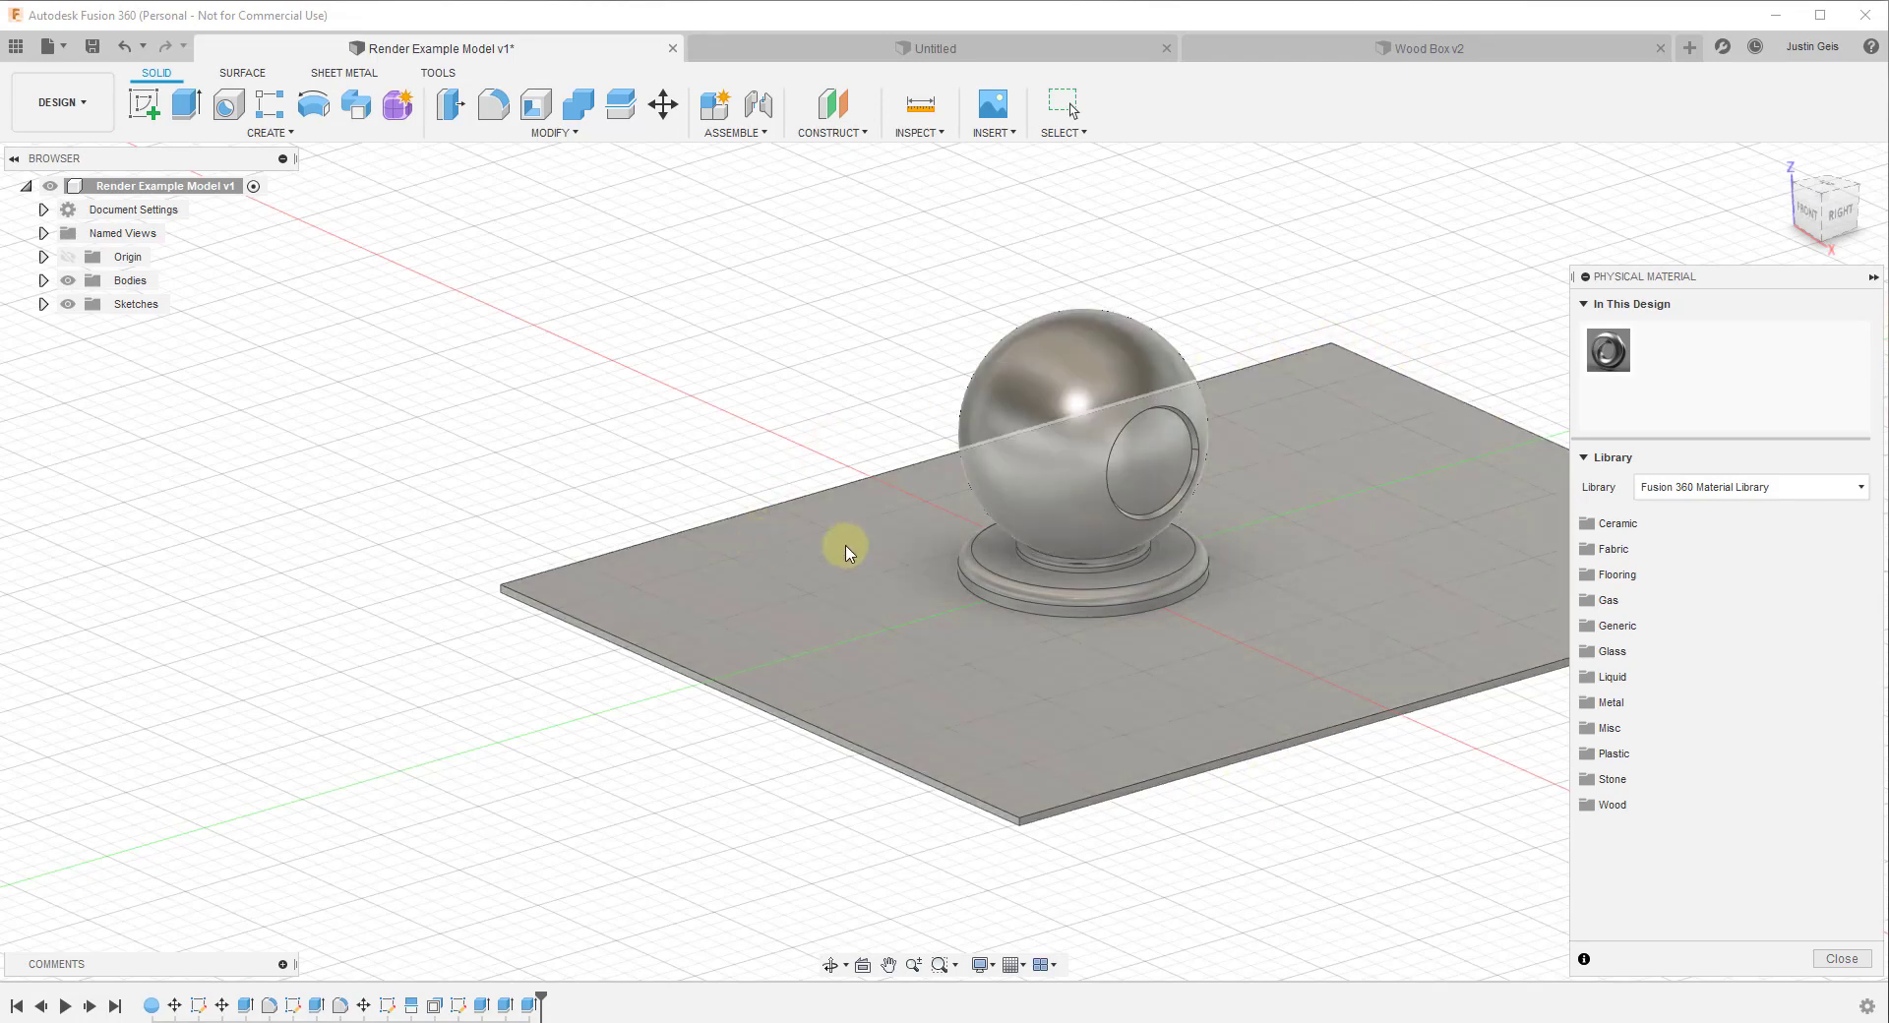
click(1611, 808)
scroll(1654, 813, down, 3)
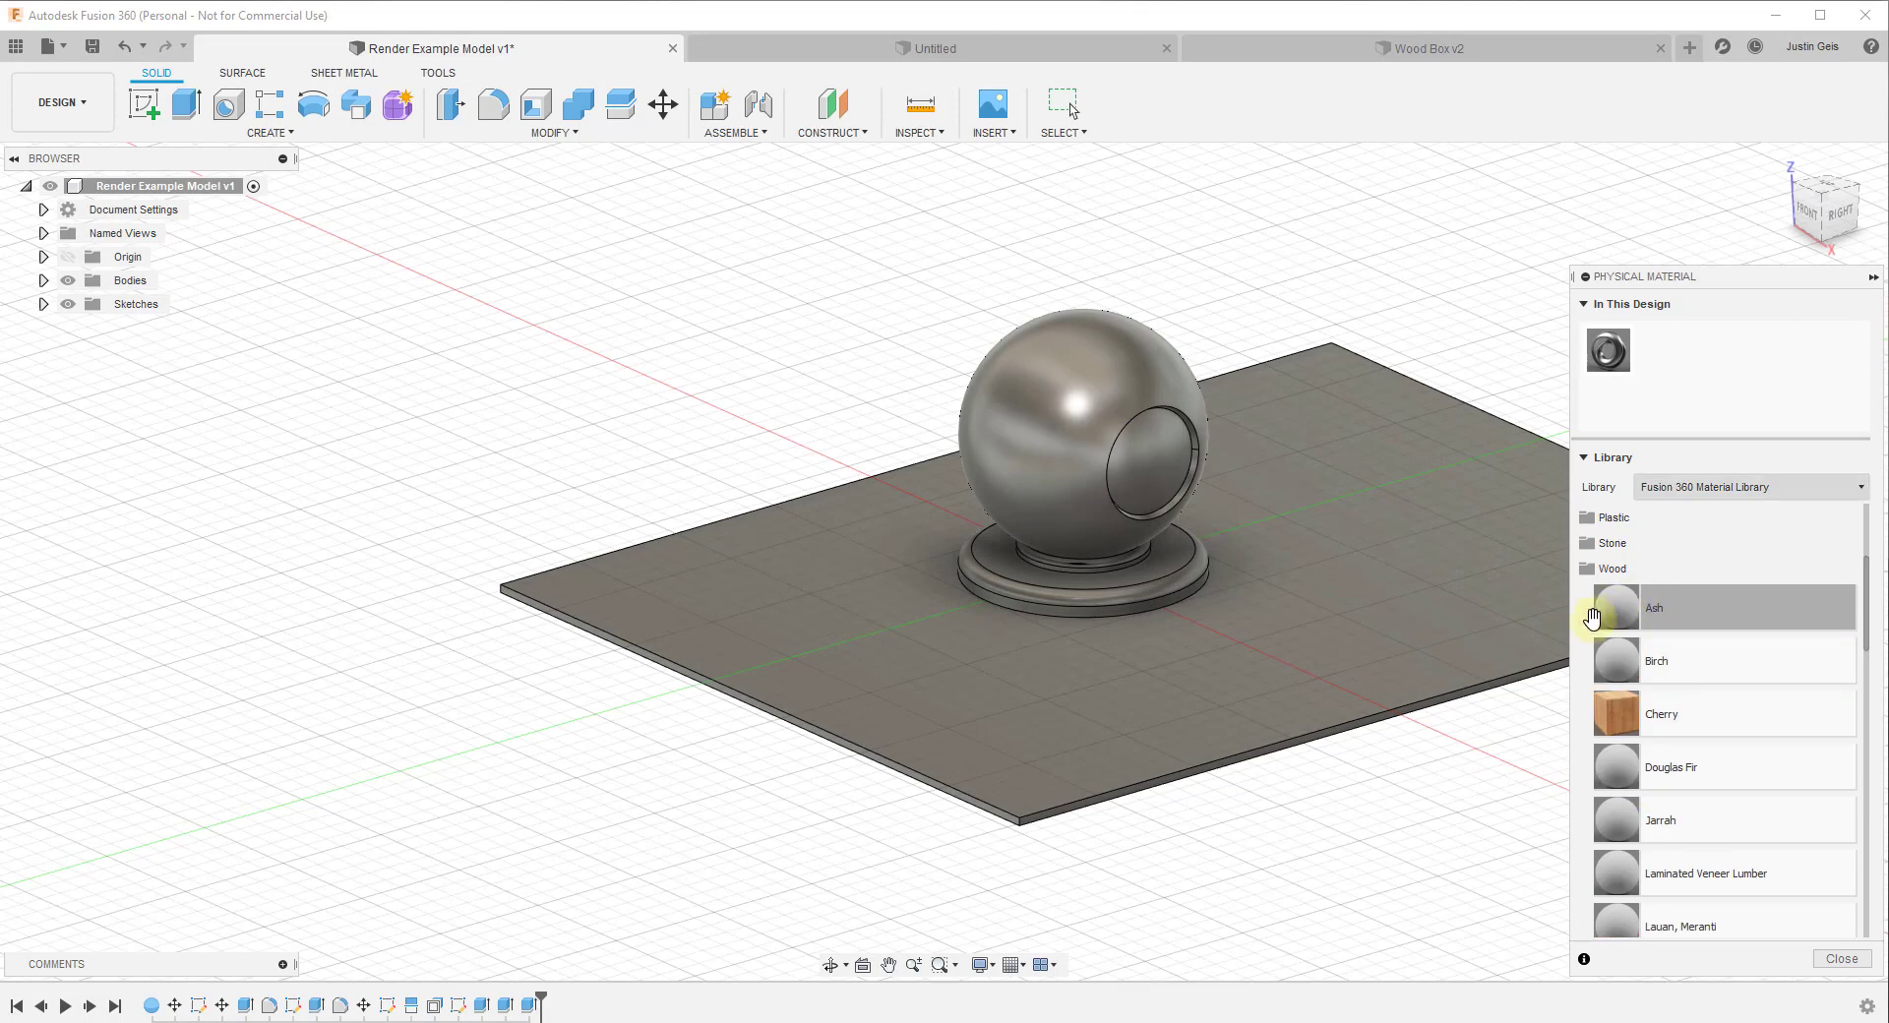
scroll(1633, 733, down, 6)
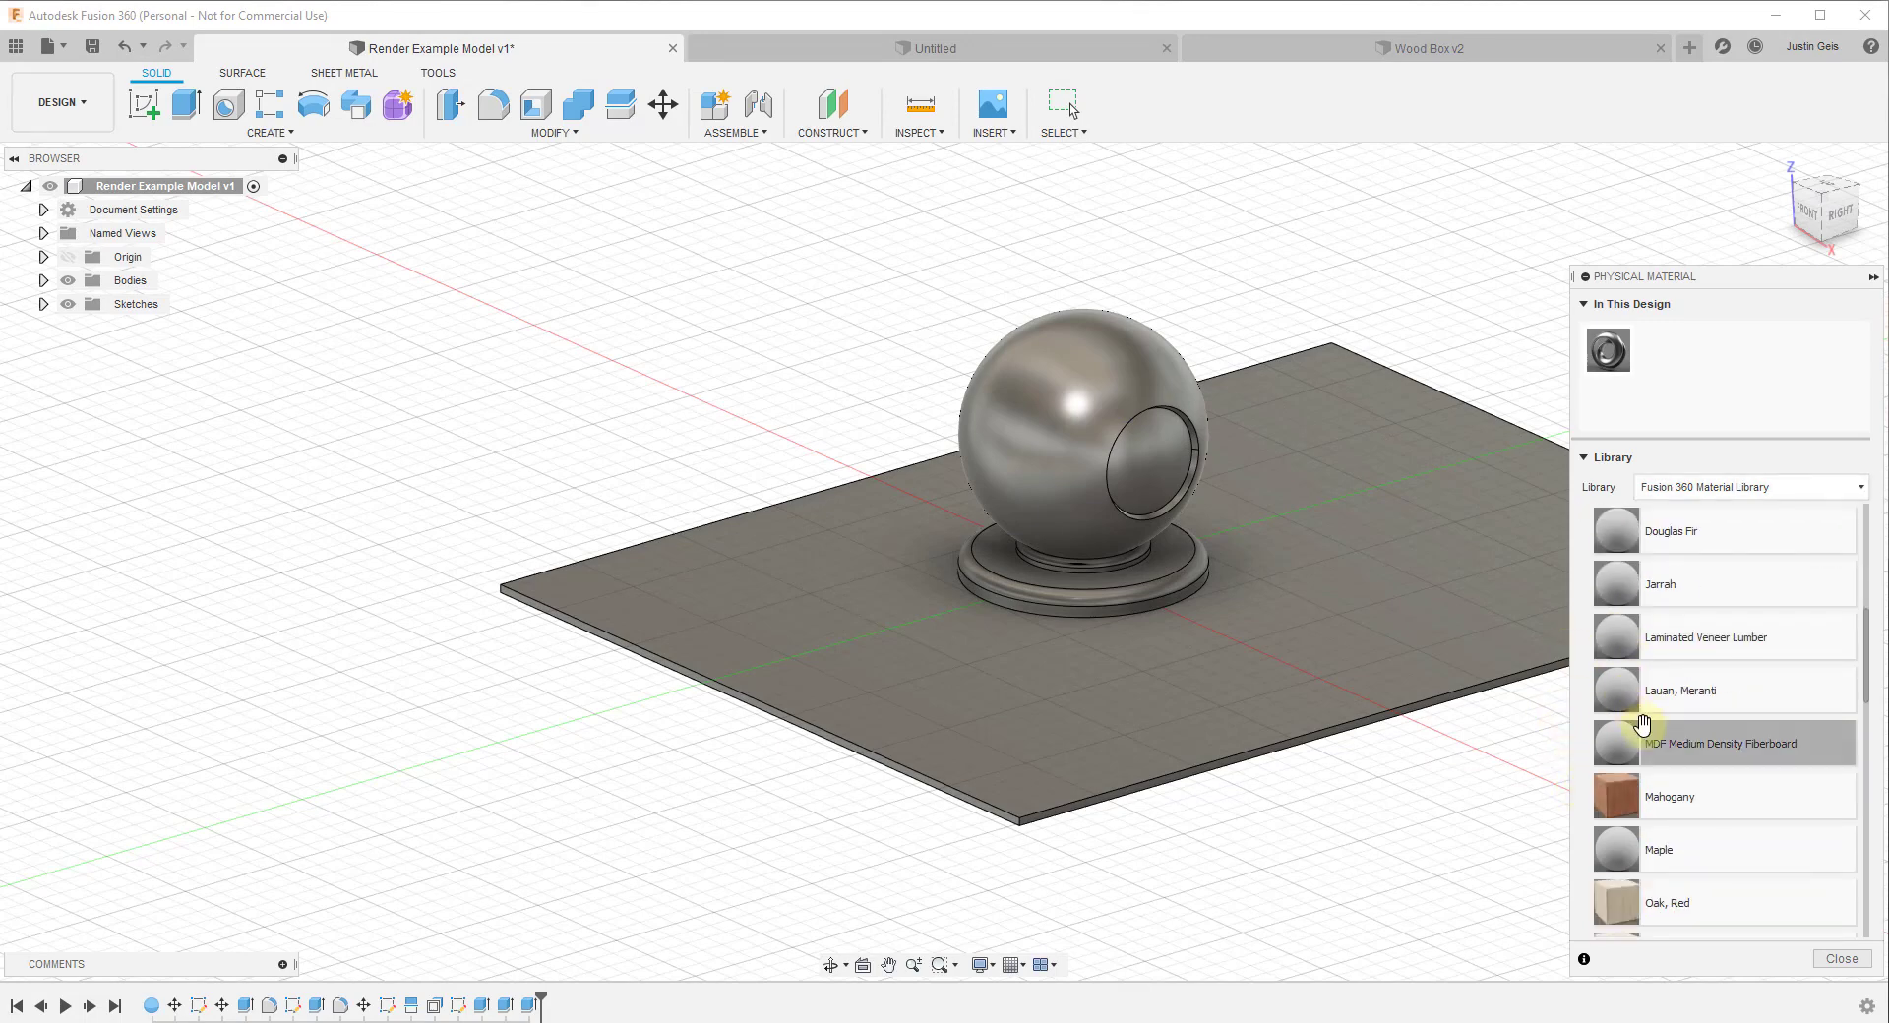
scroll(1623, 854, down, 10)
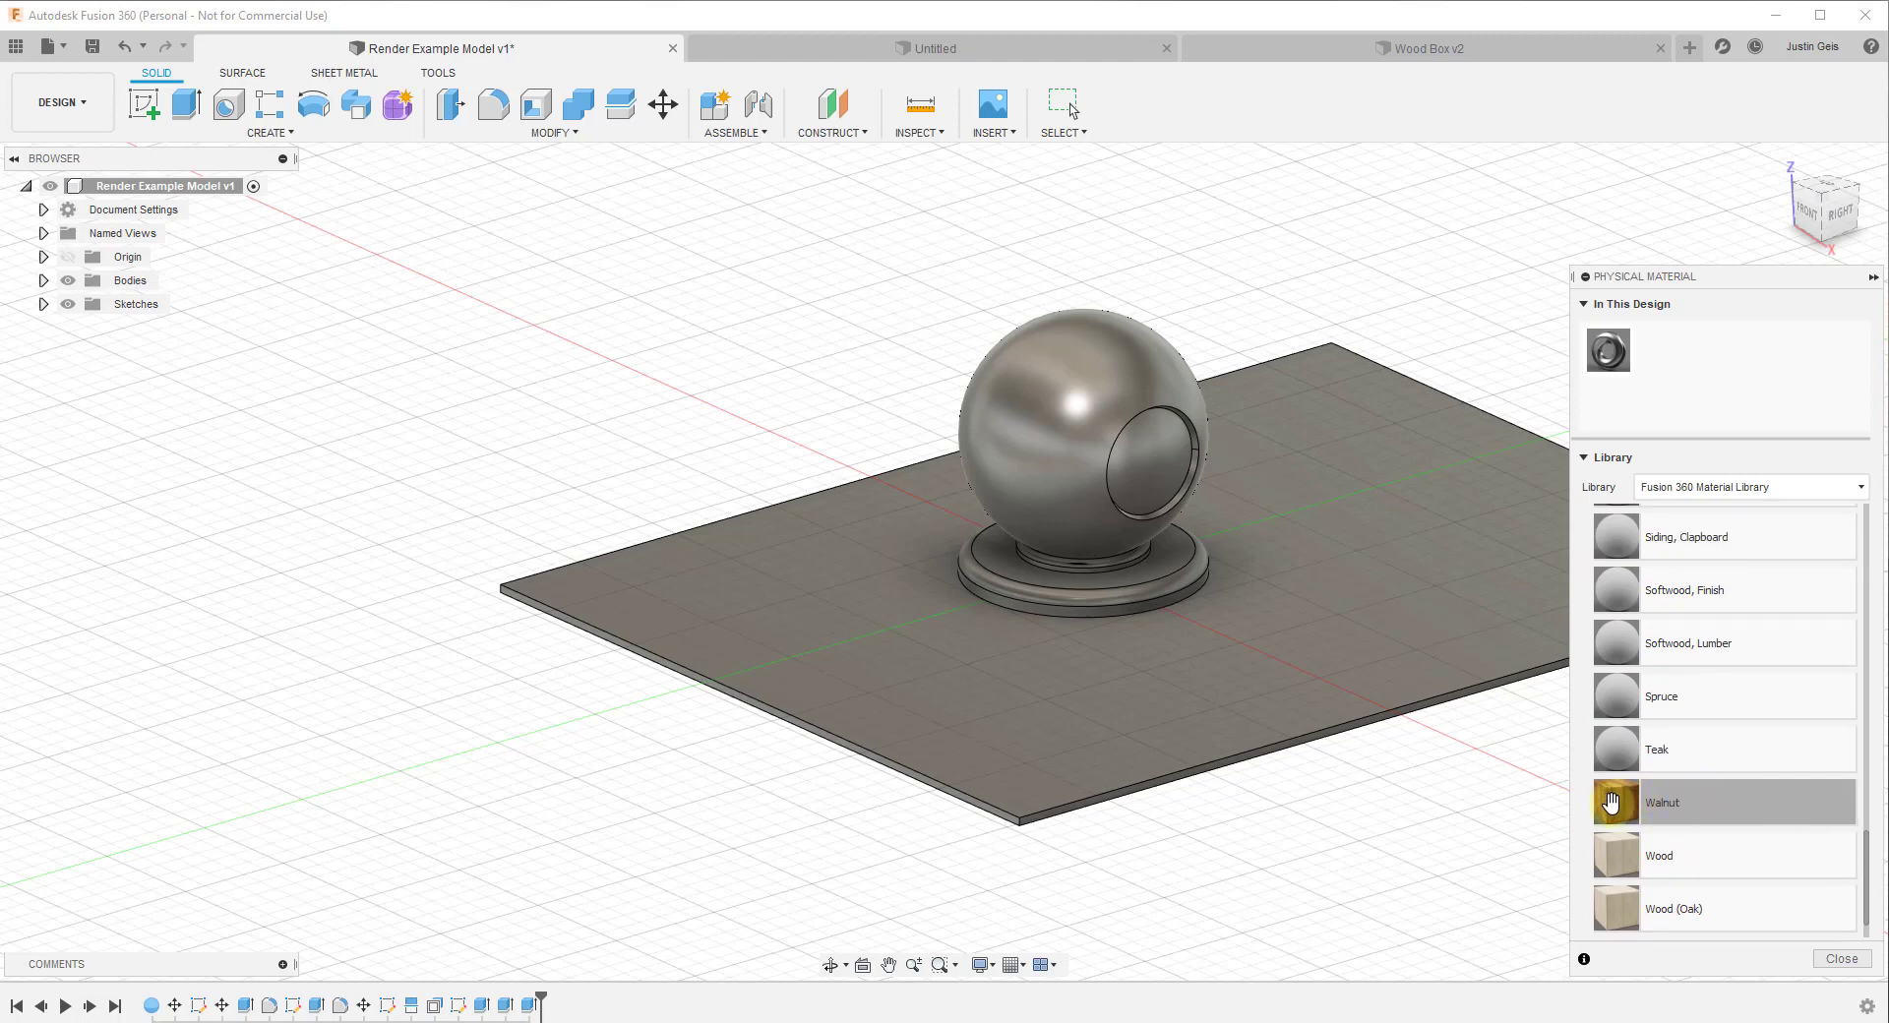
Step: Apply the Walnut wood material to the flat plate
drag(1611, 802, 1375, 600)
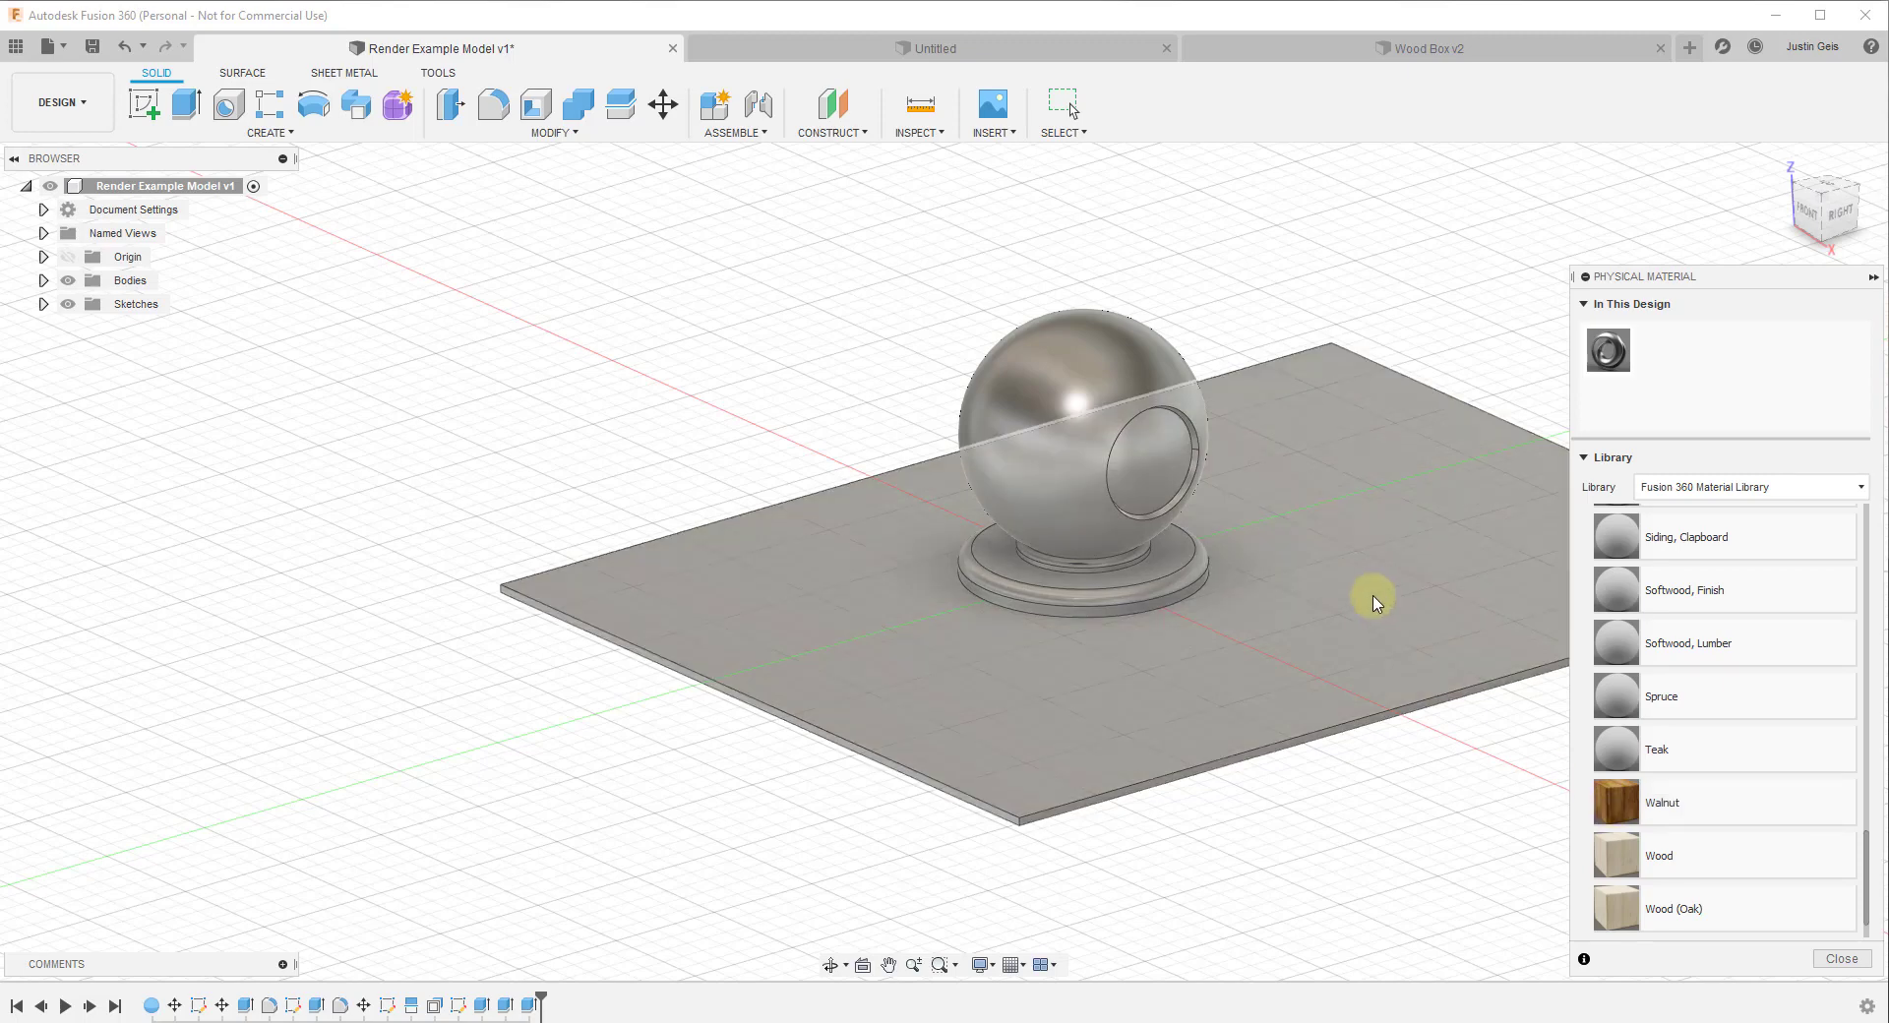
drag(1375, 601, 1350, 623)
scroll(1634, 778, up, 5)
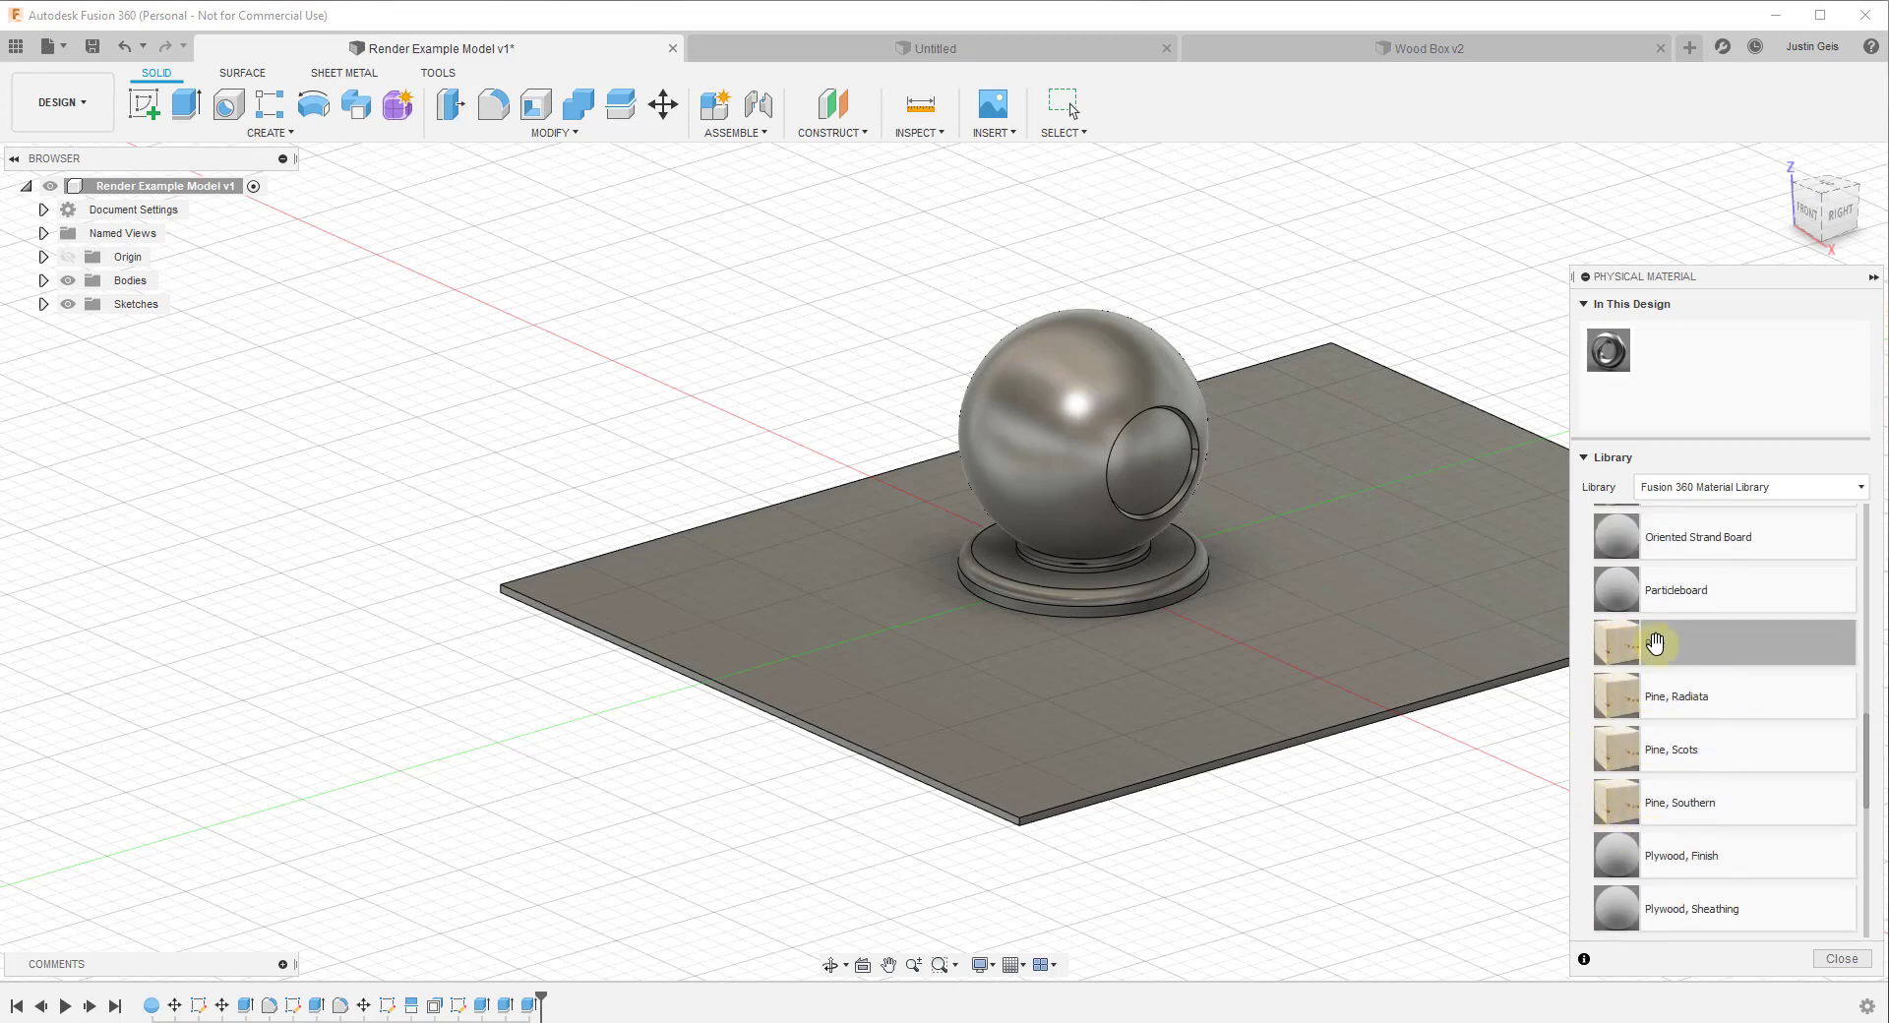
scroll(1621, 605, up, 2)
scroll(1622, 605, up, 2)
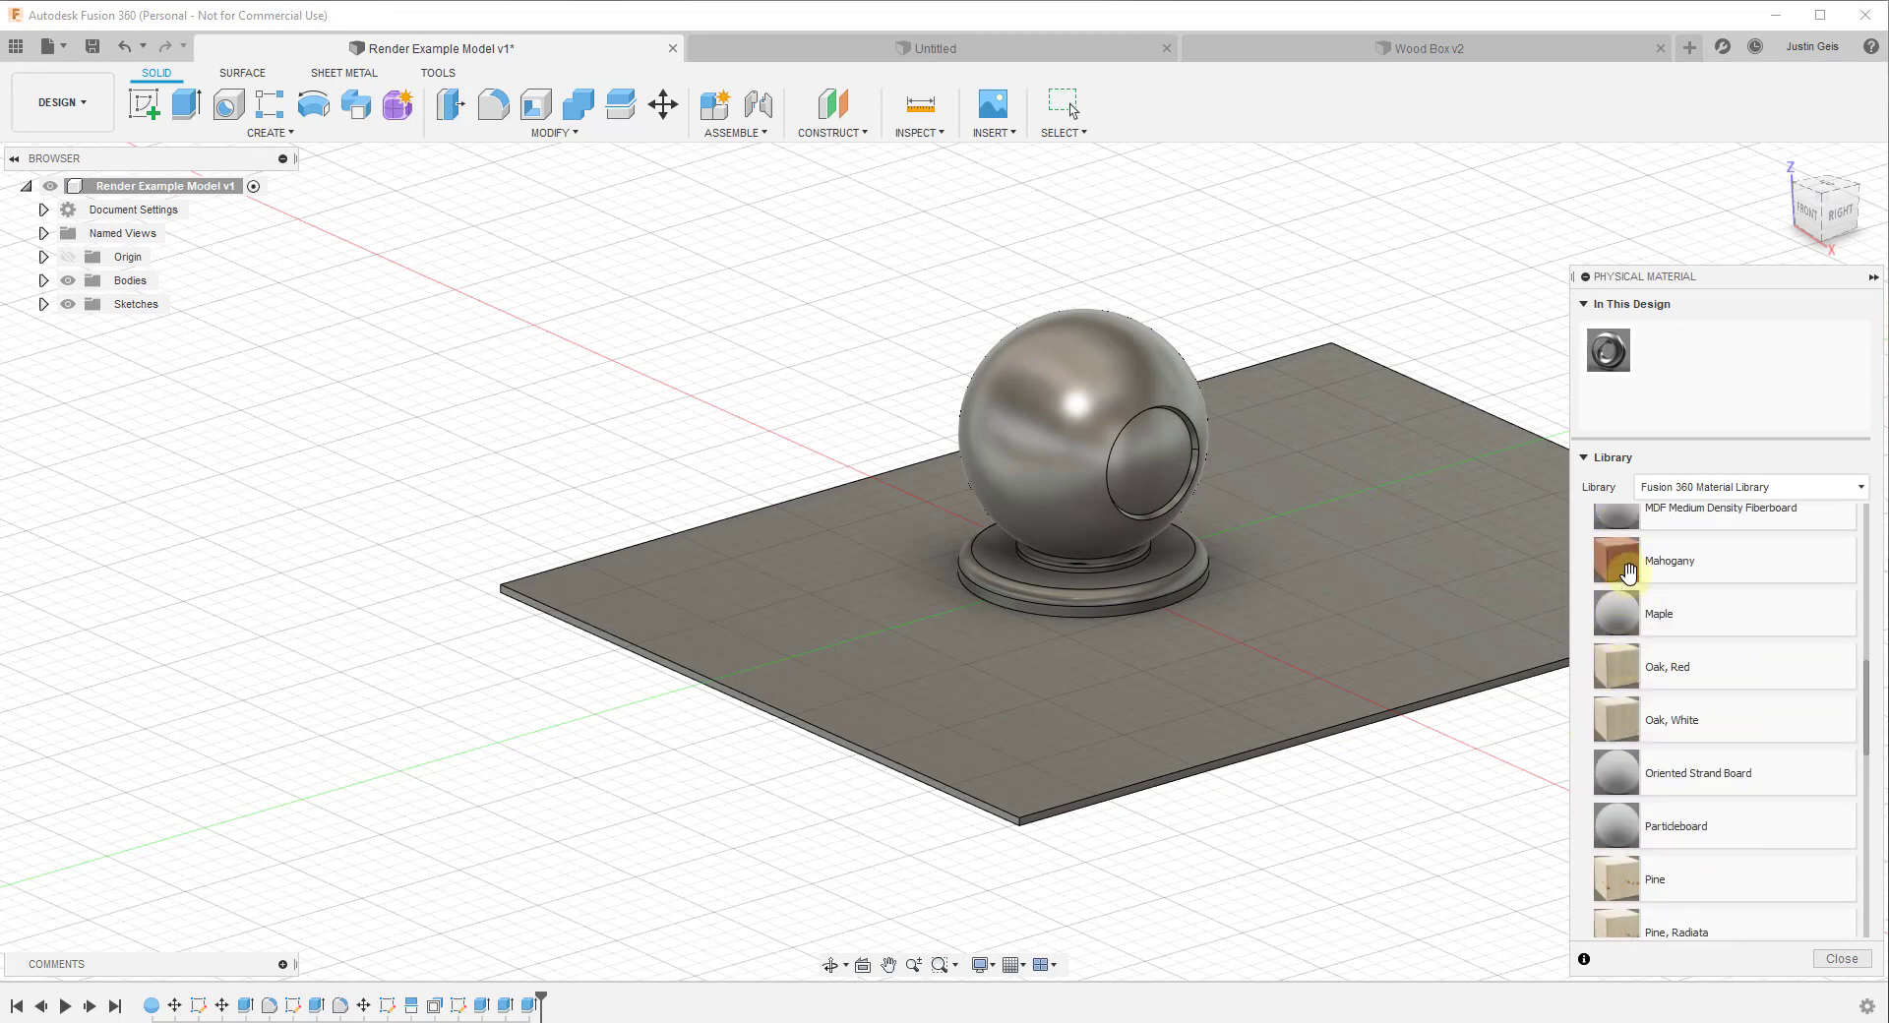
scroll(1629, 591, up, 2)
Step: Restore Steel on the sphere and apply Mahogany to the plate
drag(1623, 626, 1132, 447)
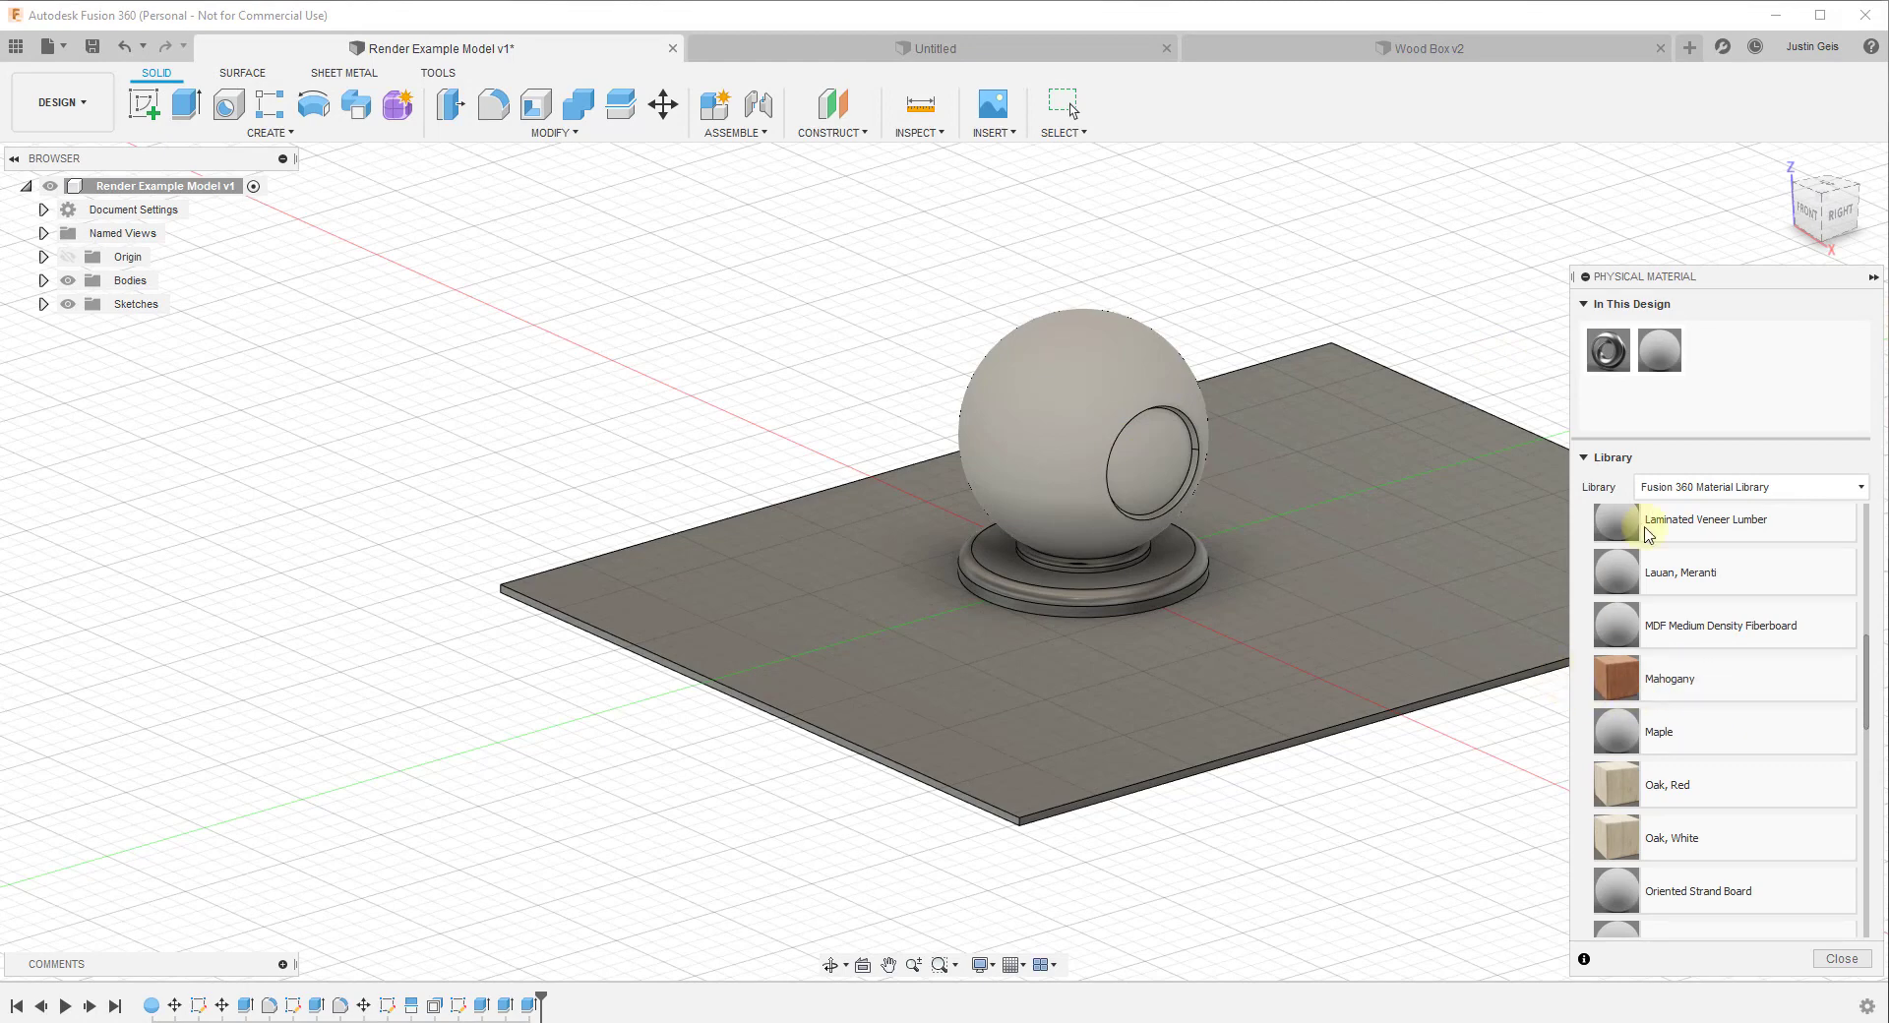
drag(1608, 350, 1102, 454)
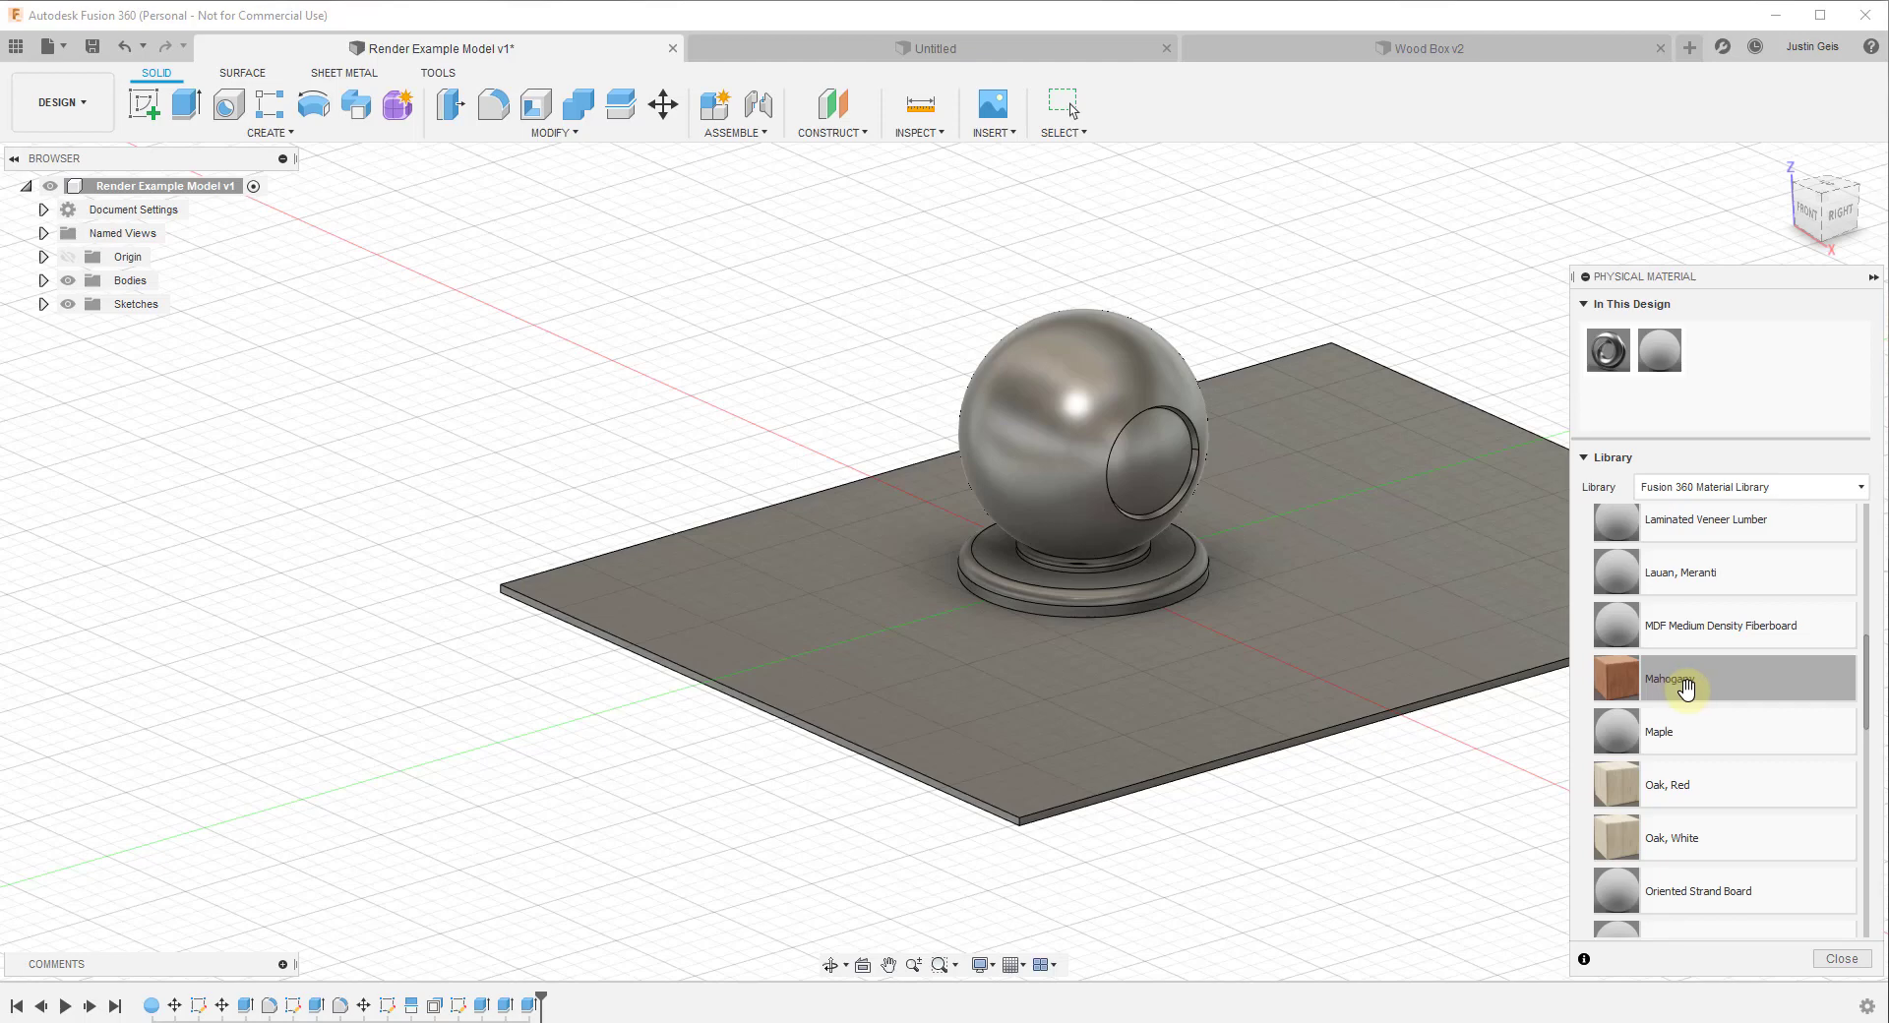
drag(1677, 693, 1194, 713)
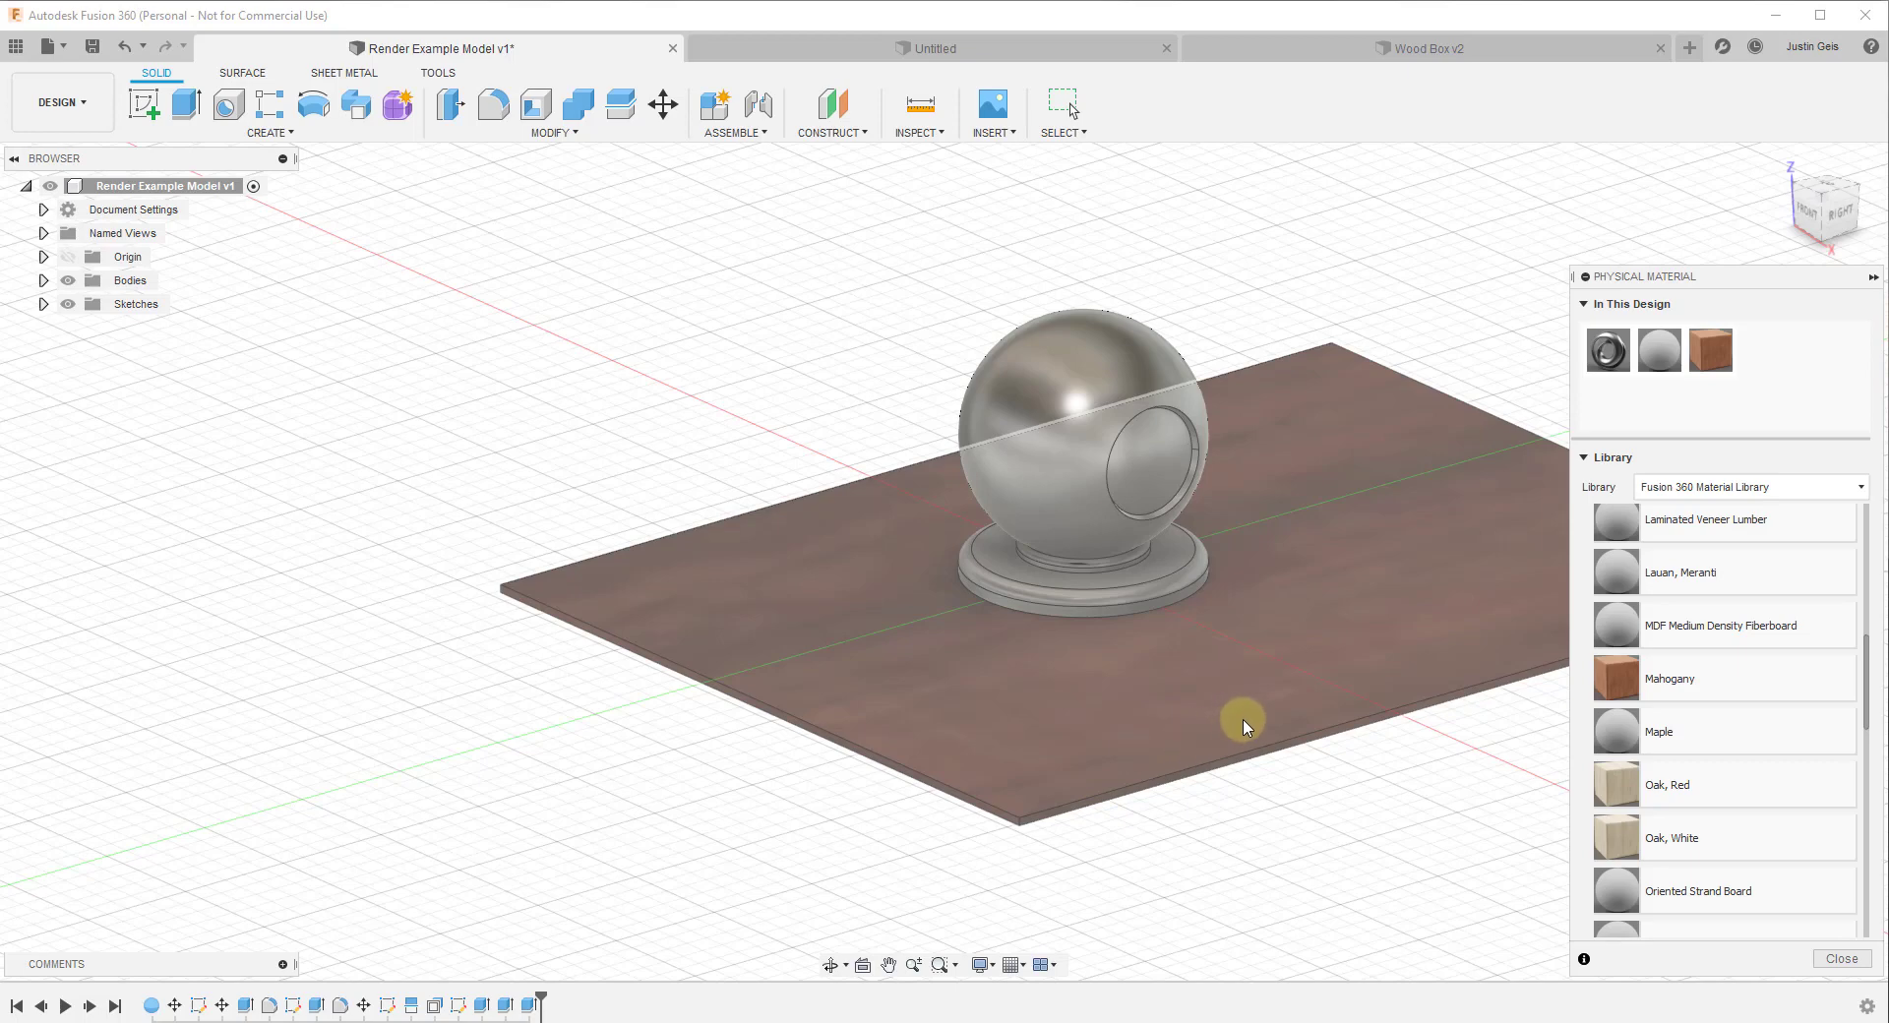
scroll(1629, 728, down, 5)
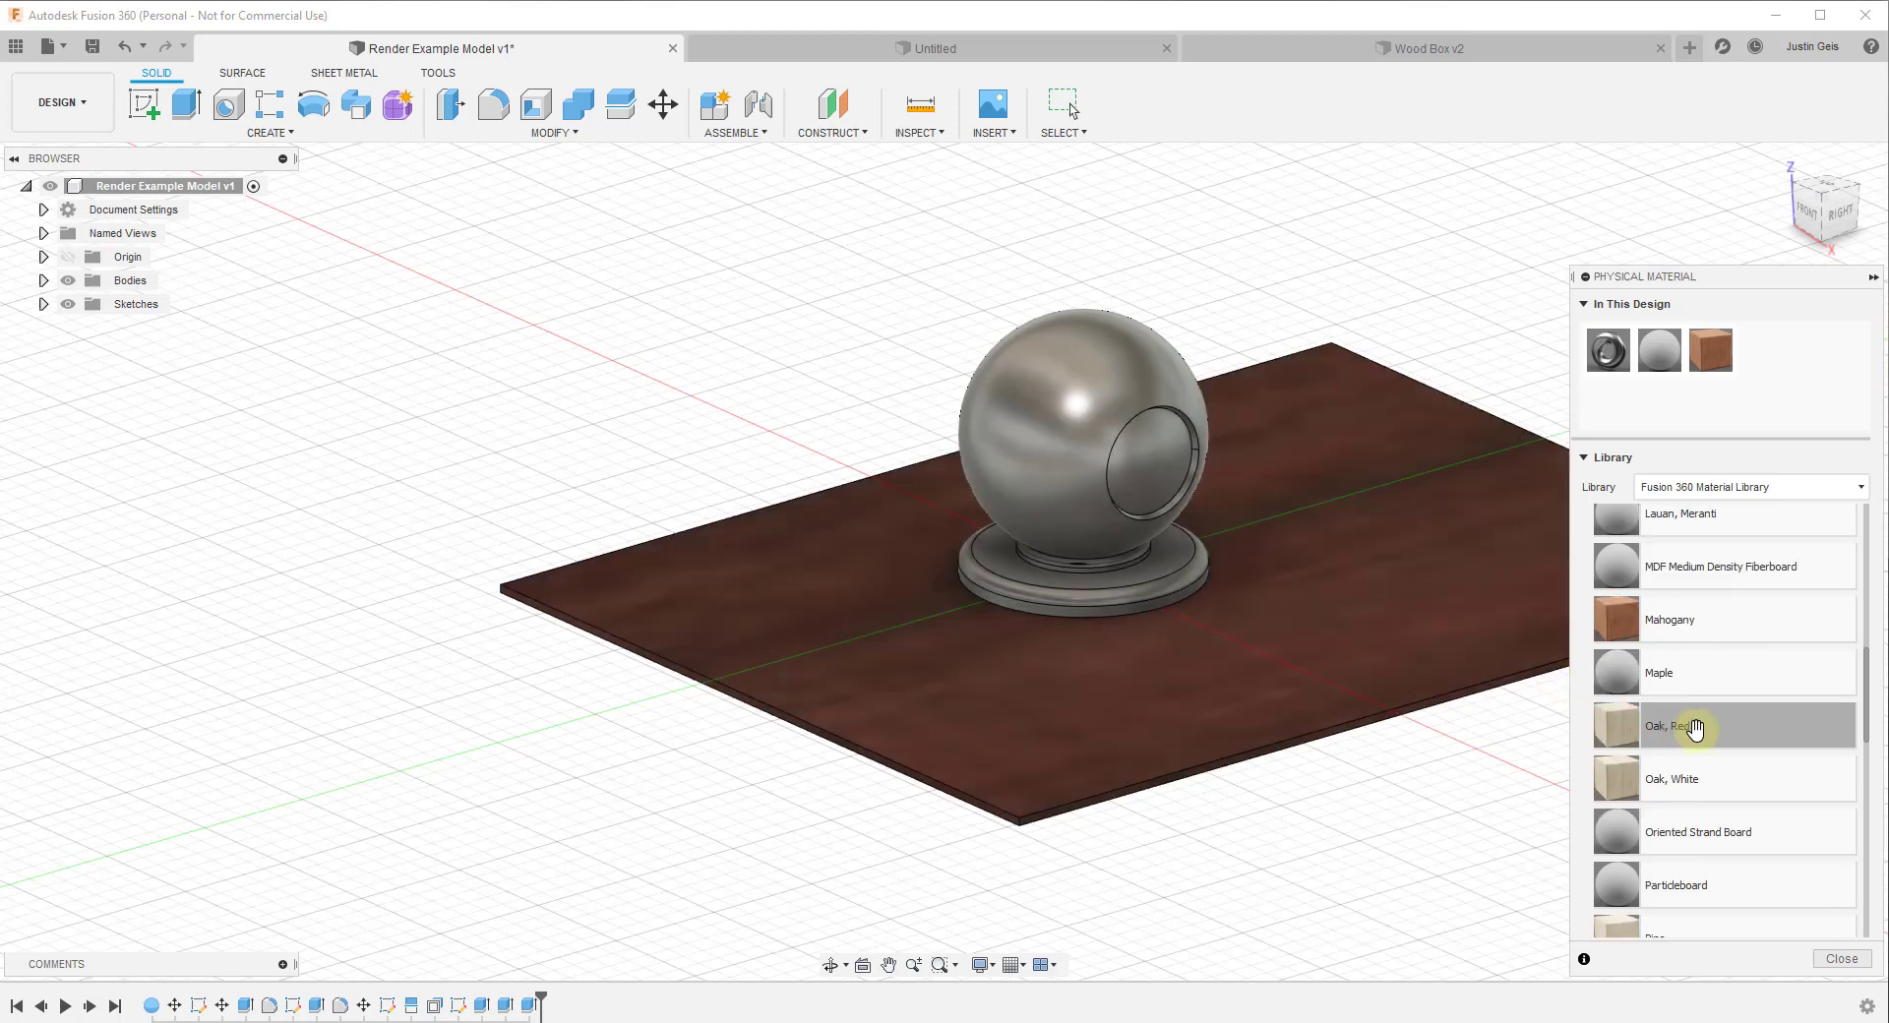
scroll(1624, 734, up, 10)
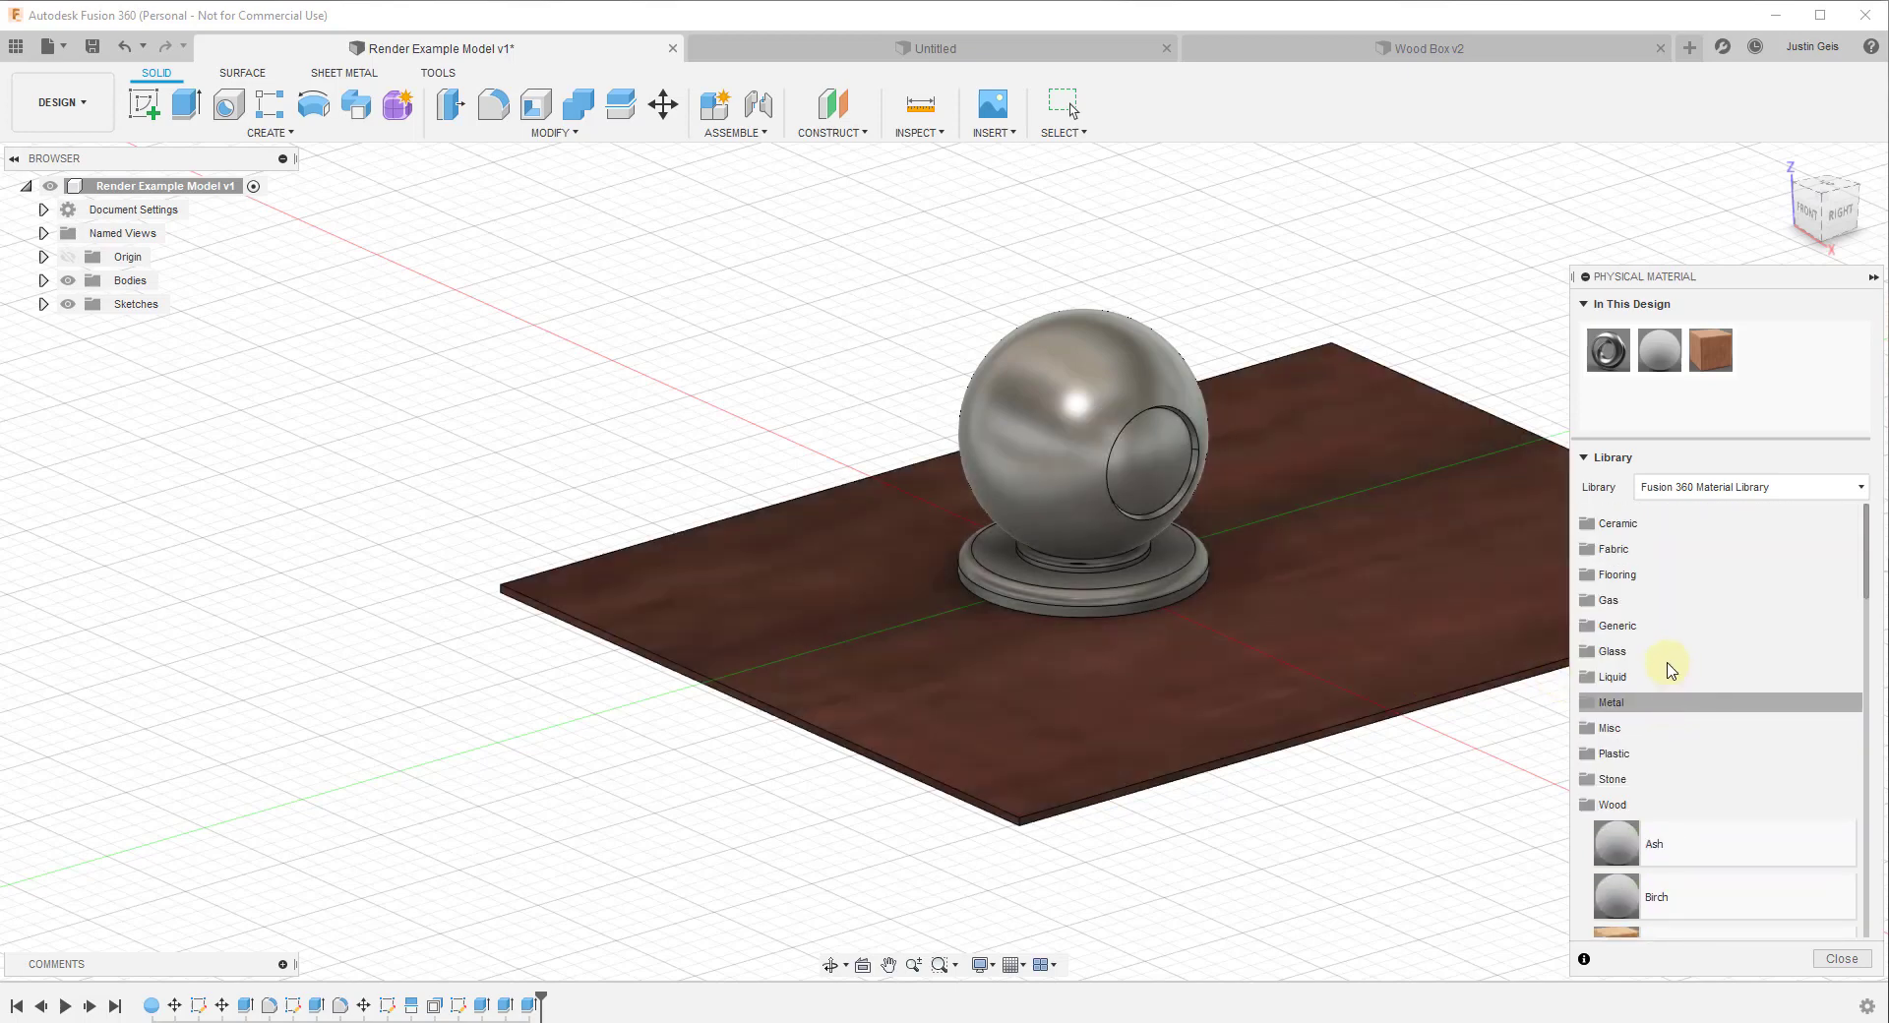
Step: Try Porcelain on the stand, then select Body3 and Body2 from the body list
click(1617, 522)
drag(1616, 562, 1086, 591)
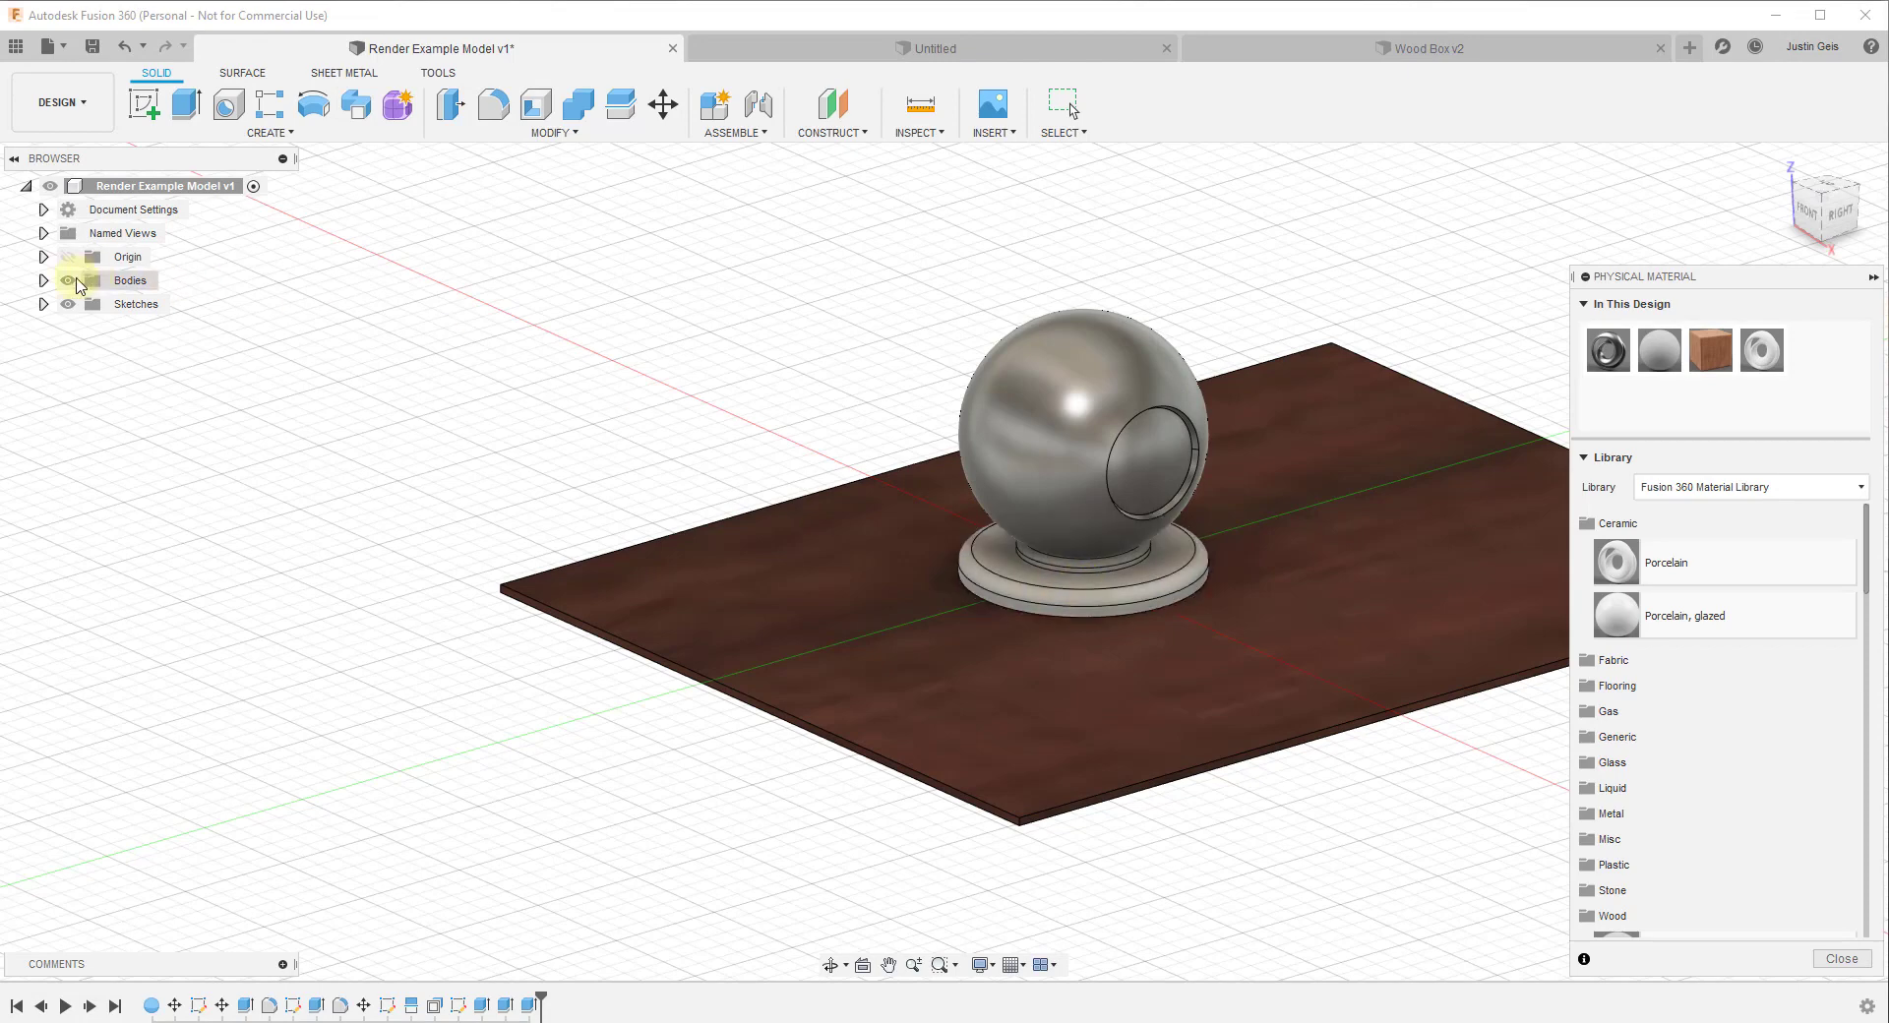
click(44, 283)
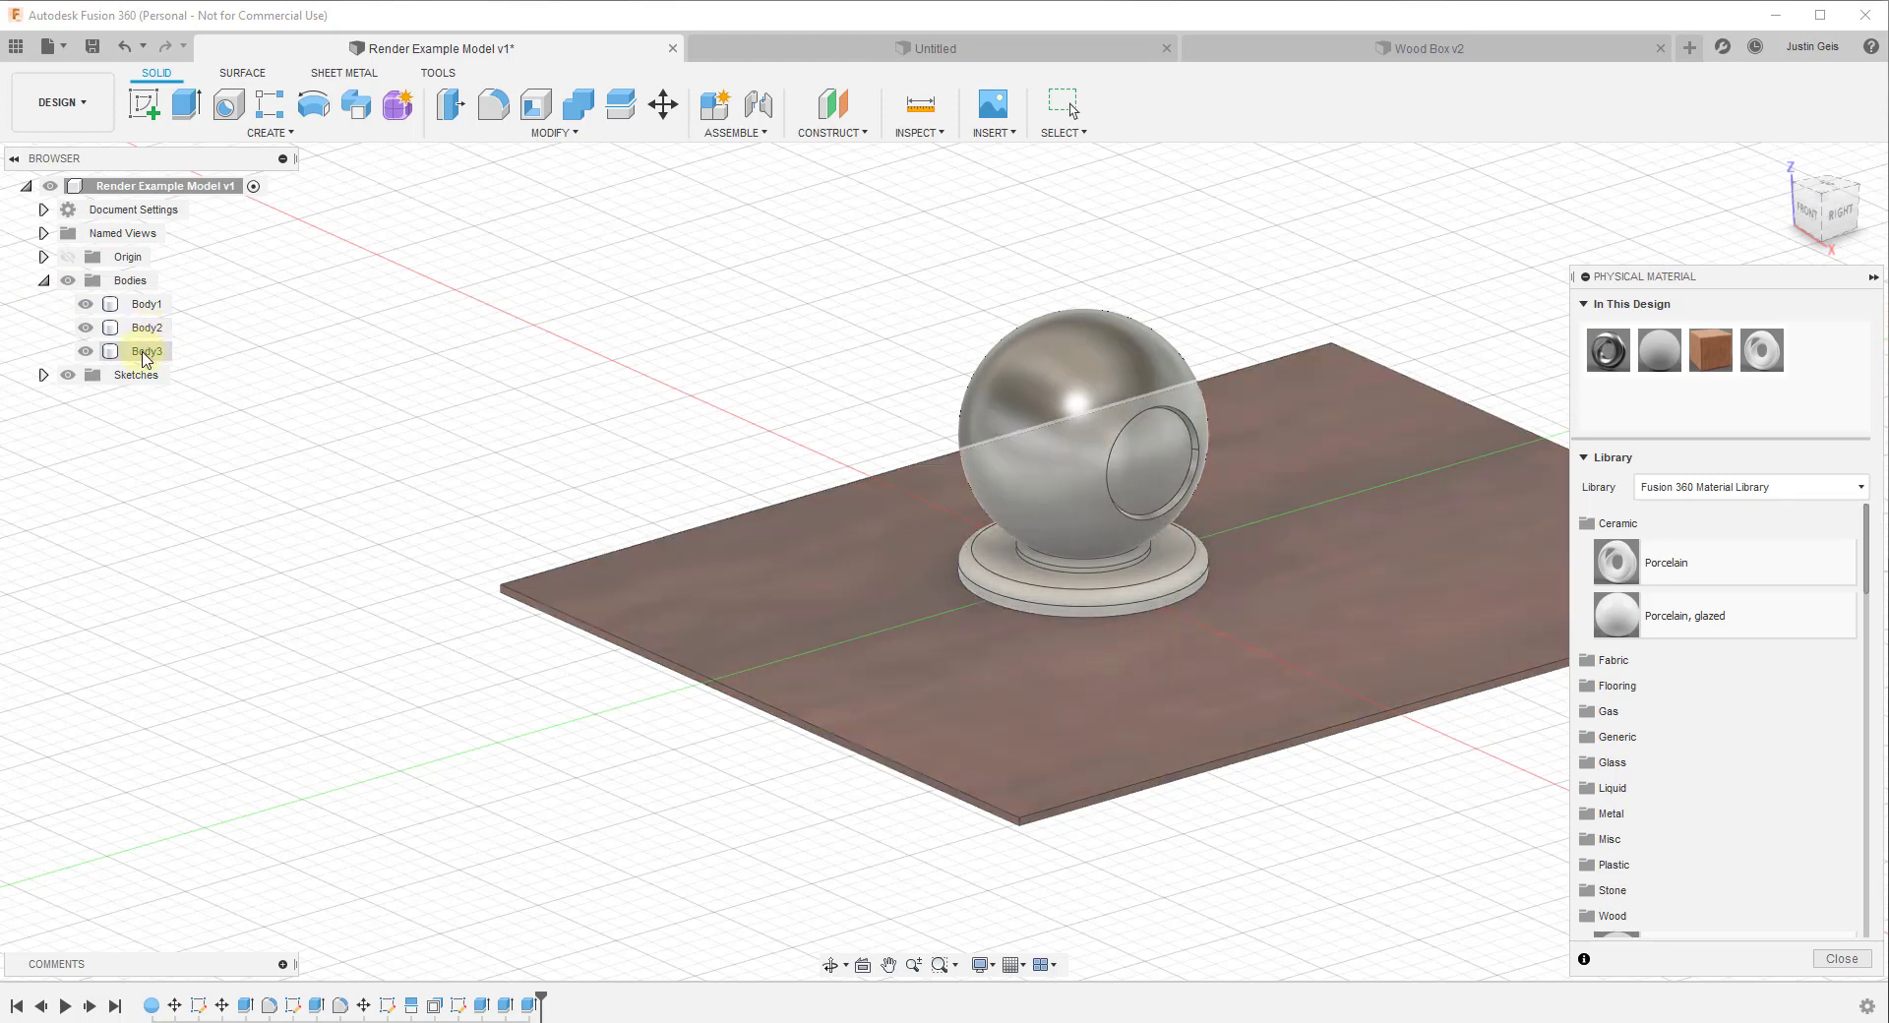
click(146, 353)
click(1156, 596)
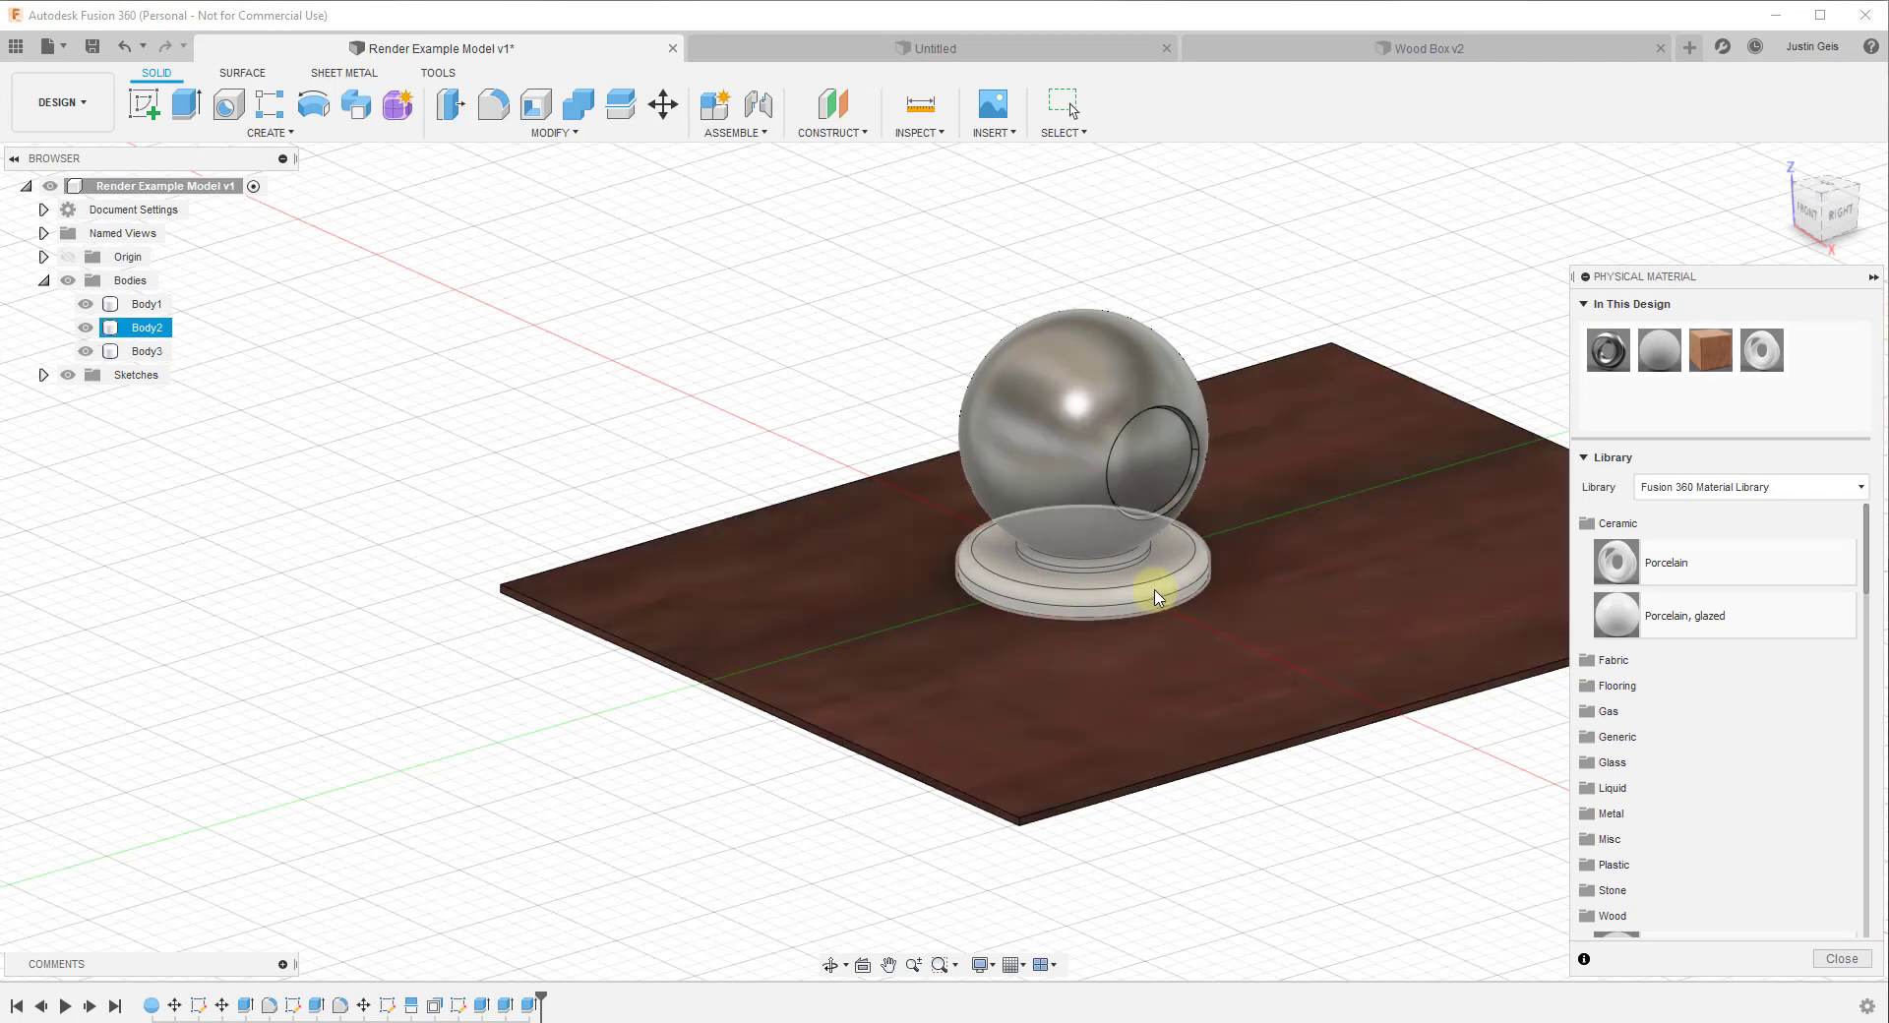
click(150, 332)
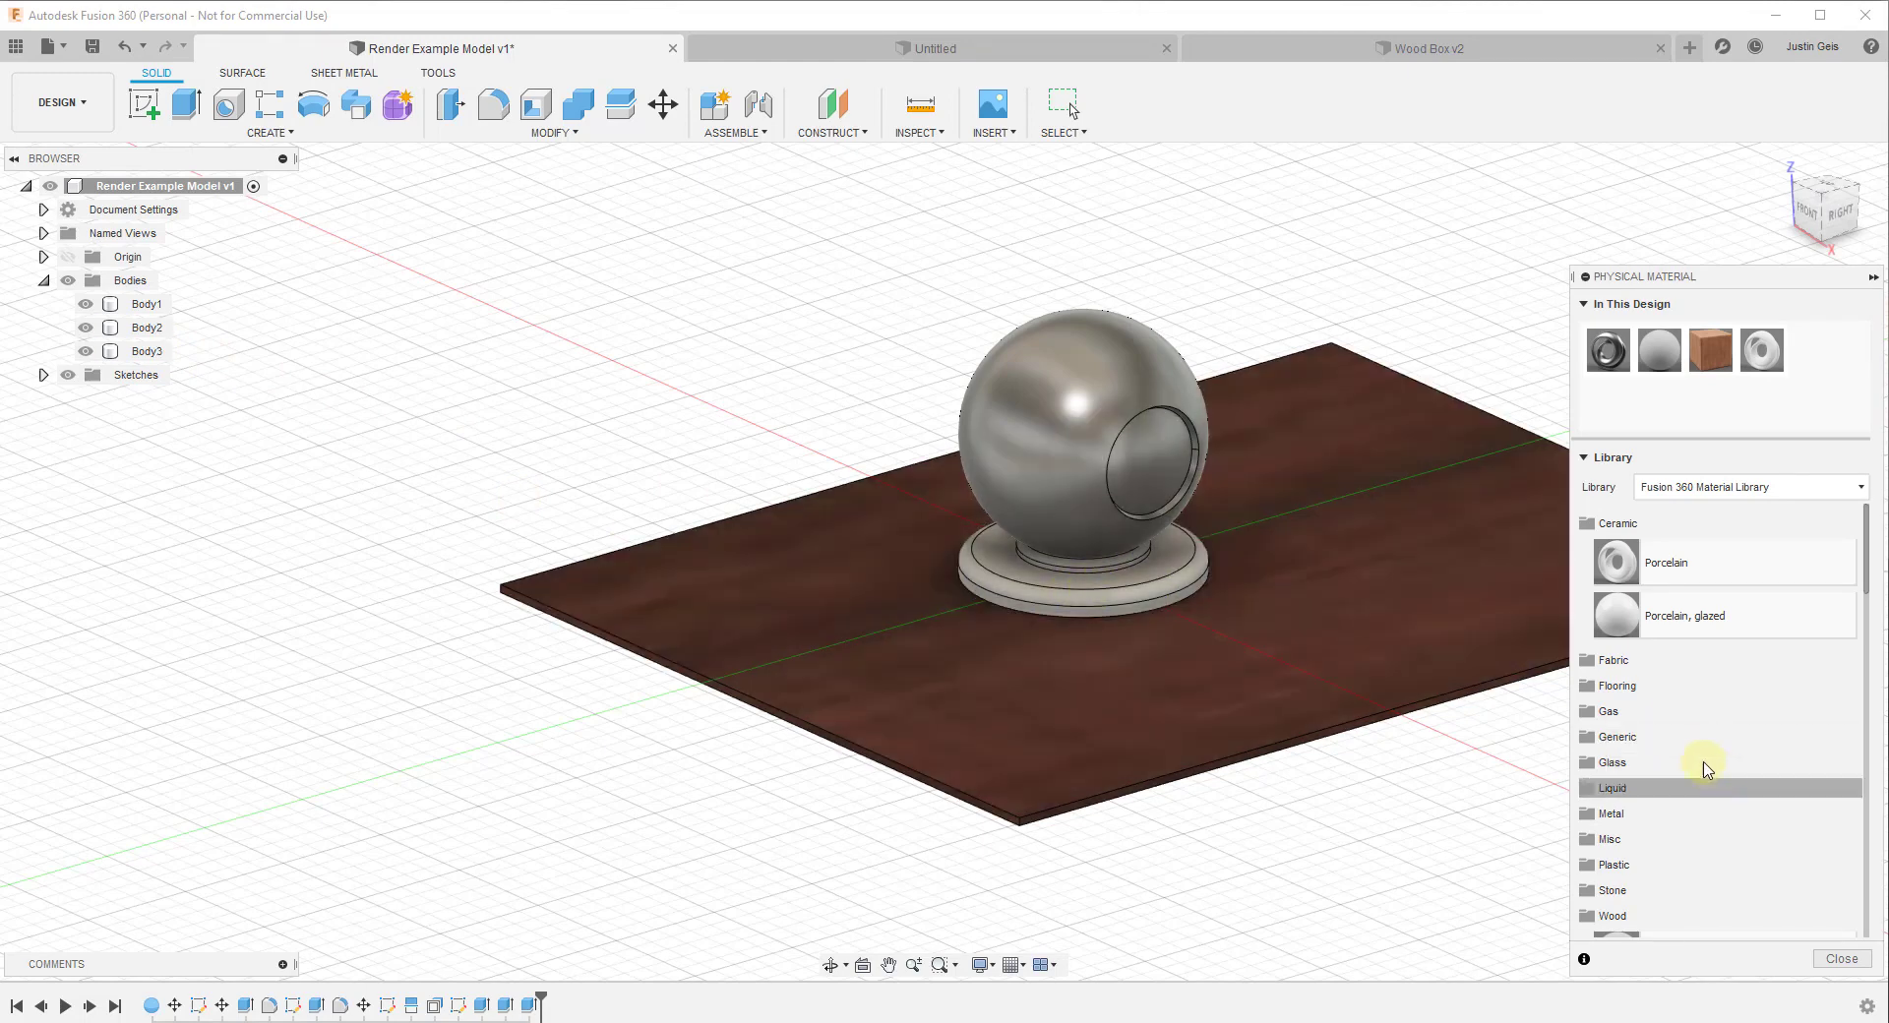
Step: Expand the Metal category and try Bronze on the sphere
click(1708, 813)
scroll(1703, 762, down, 5)
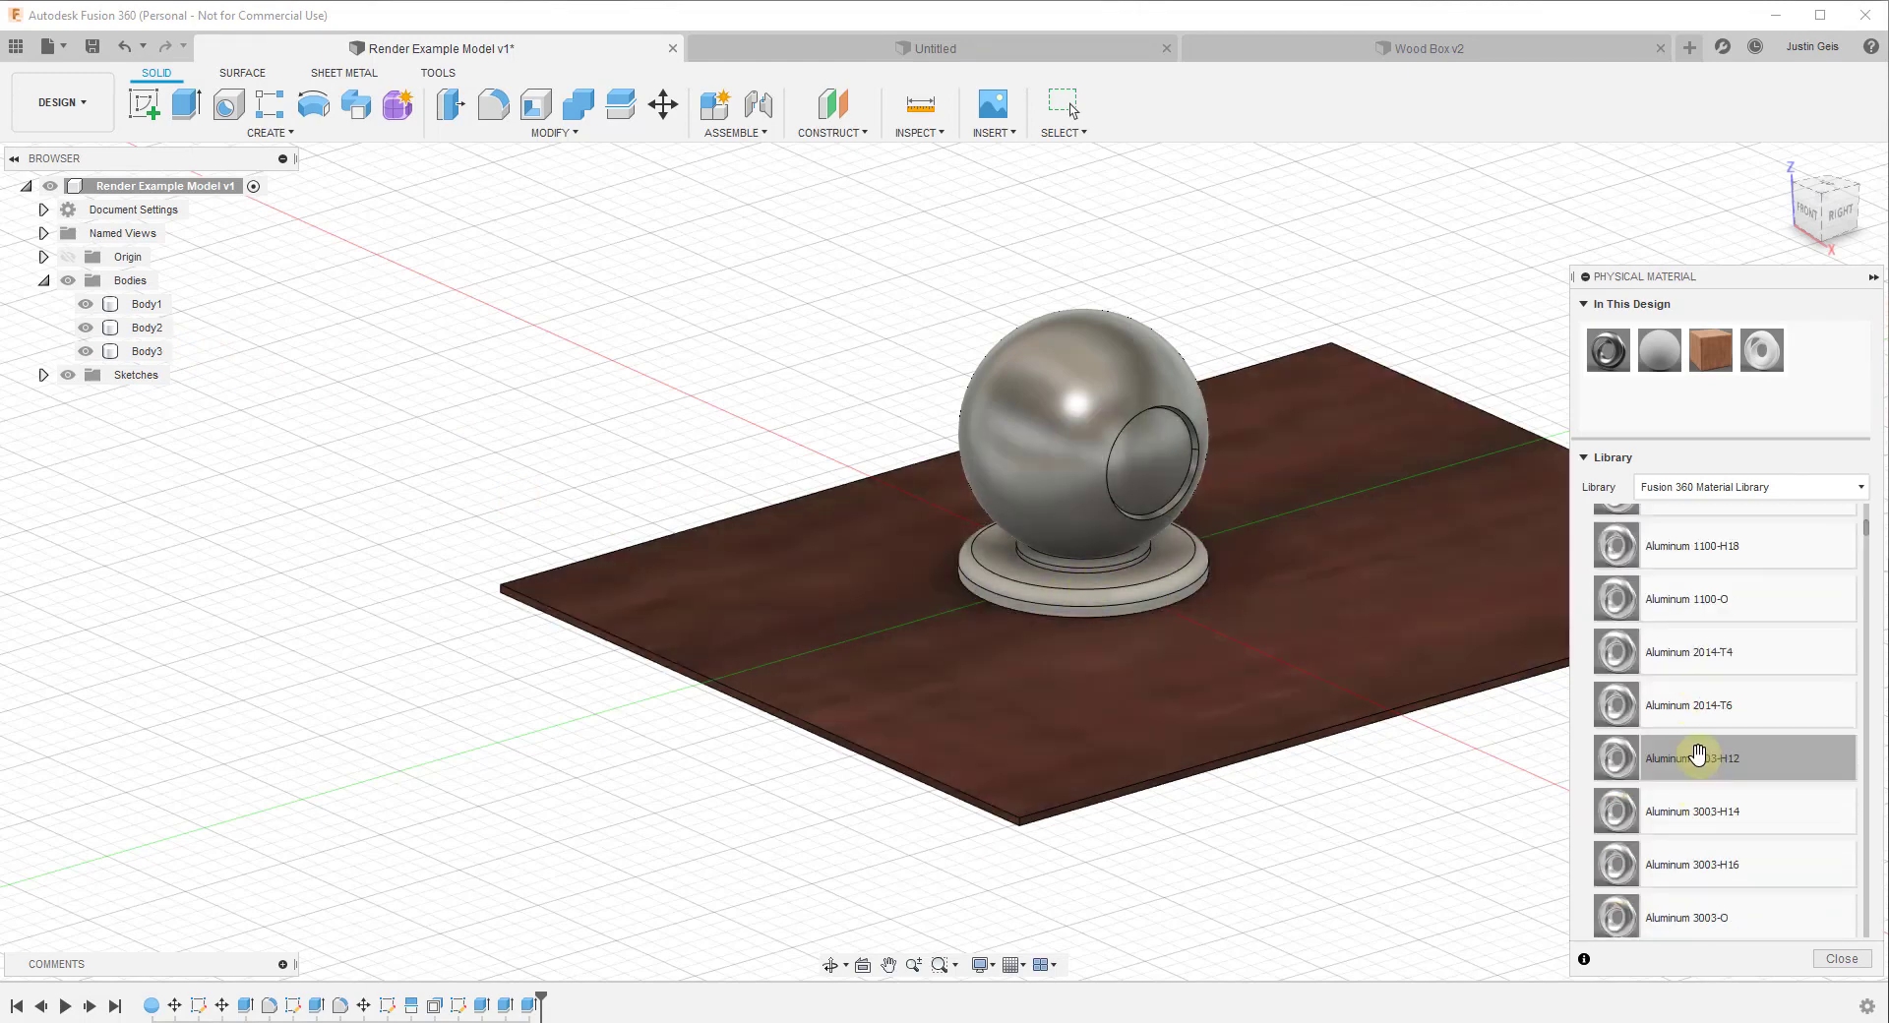
scroll(1699, 755, down, 10)
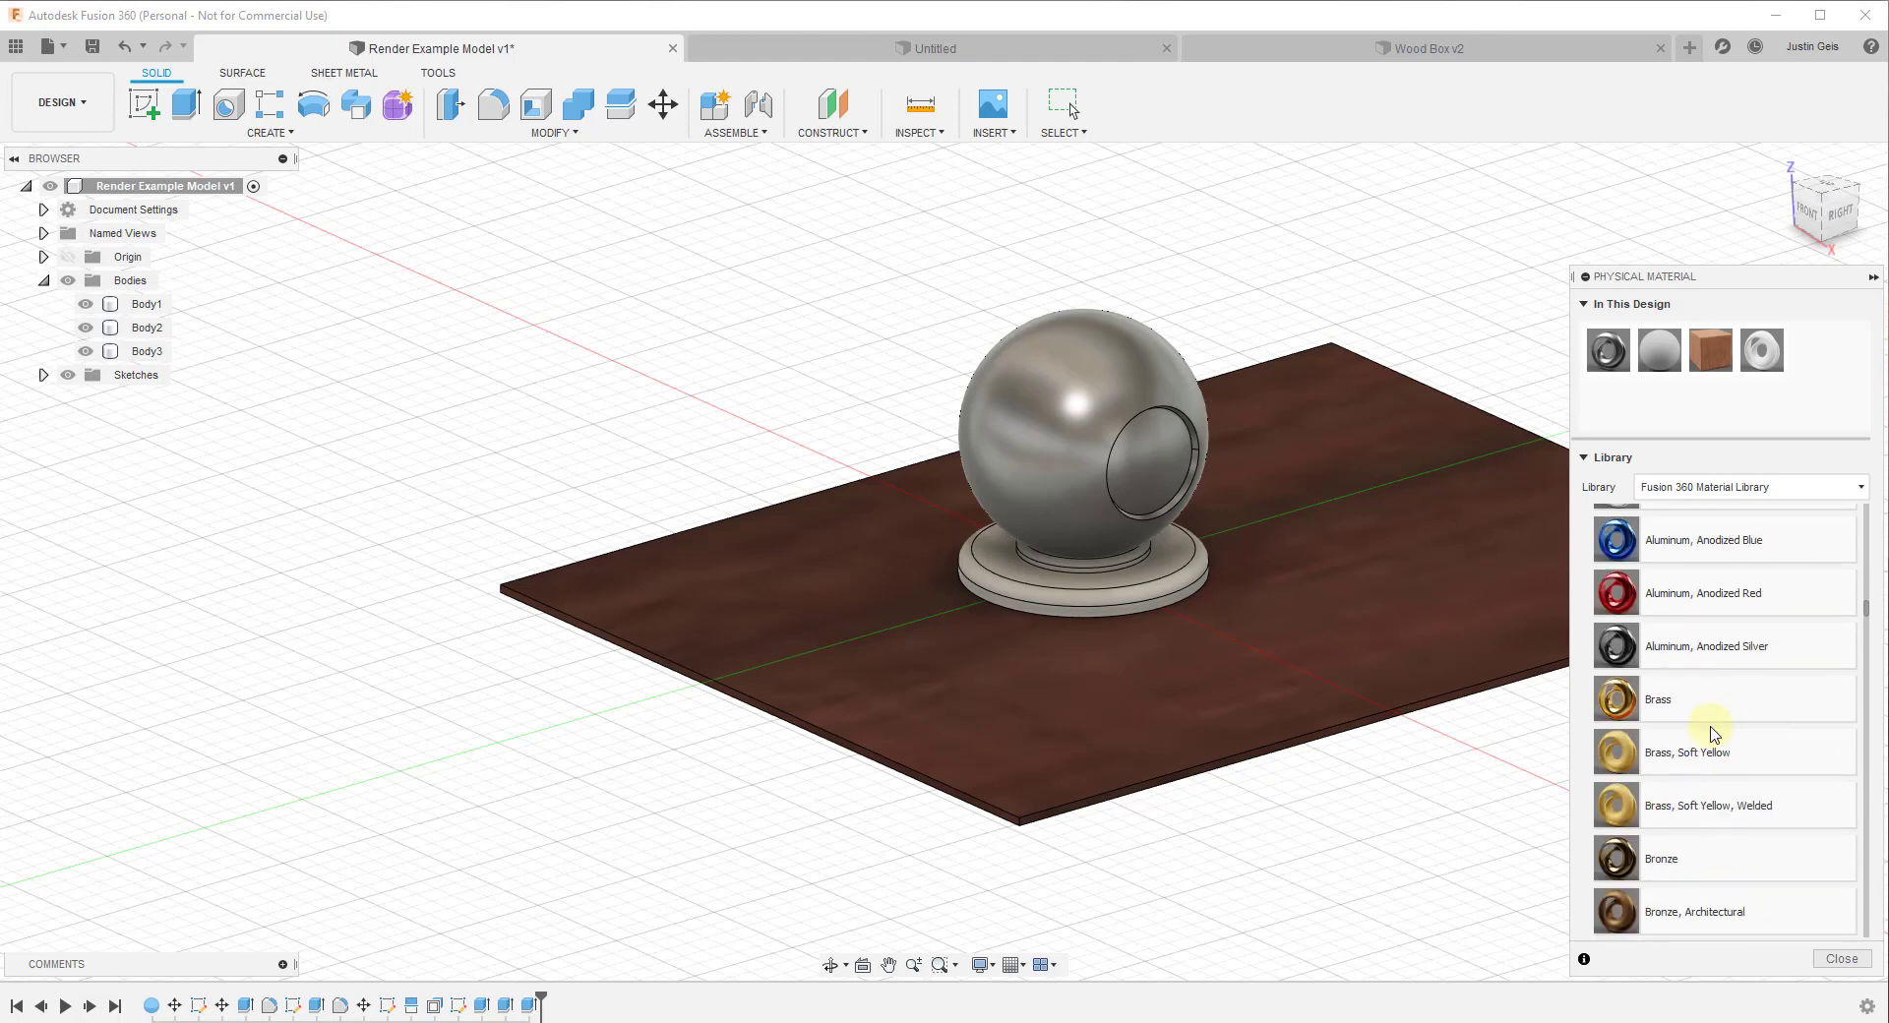
scroll(1707, 728, down, 6)
scroll(1659, 719, up, 2)
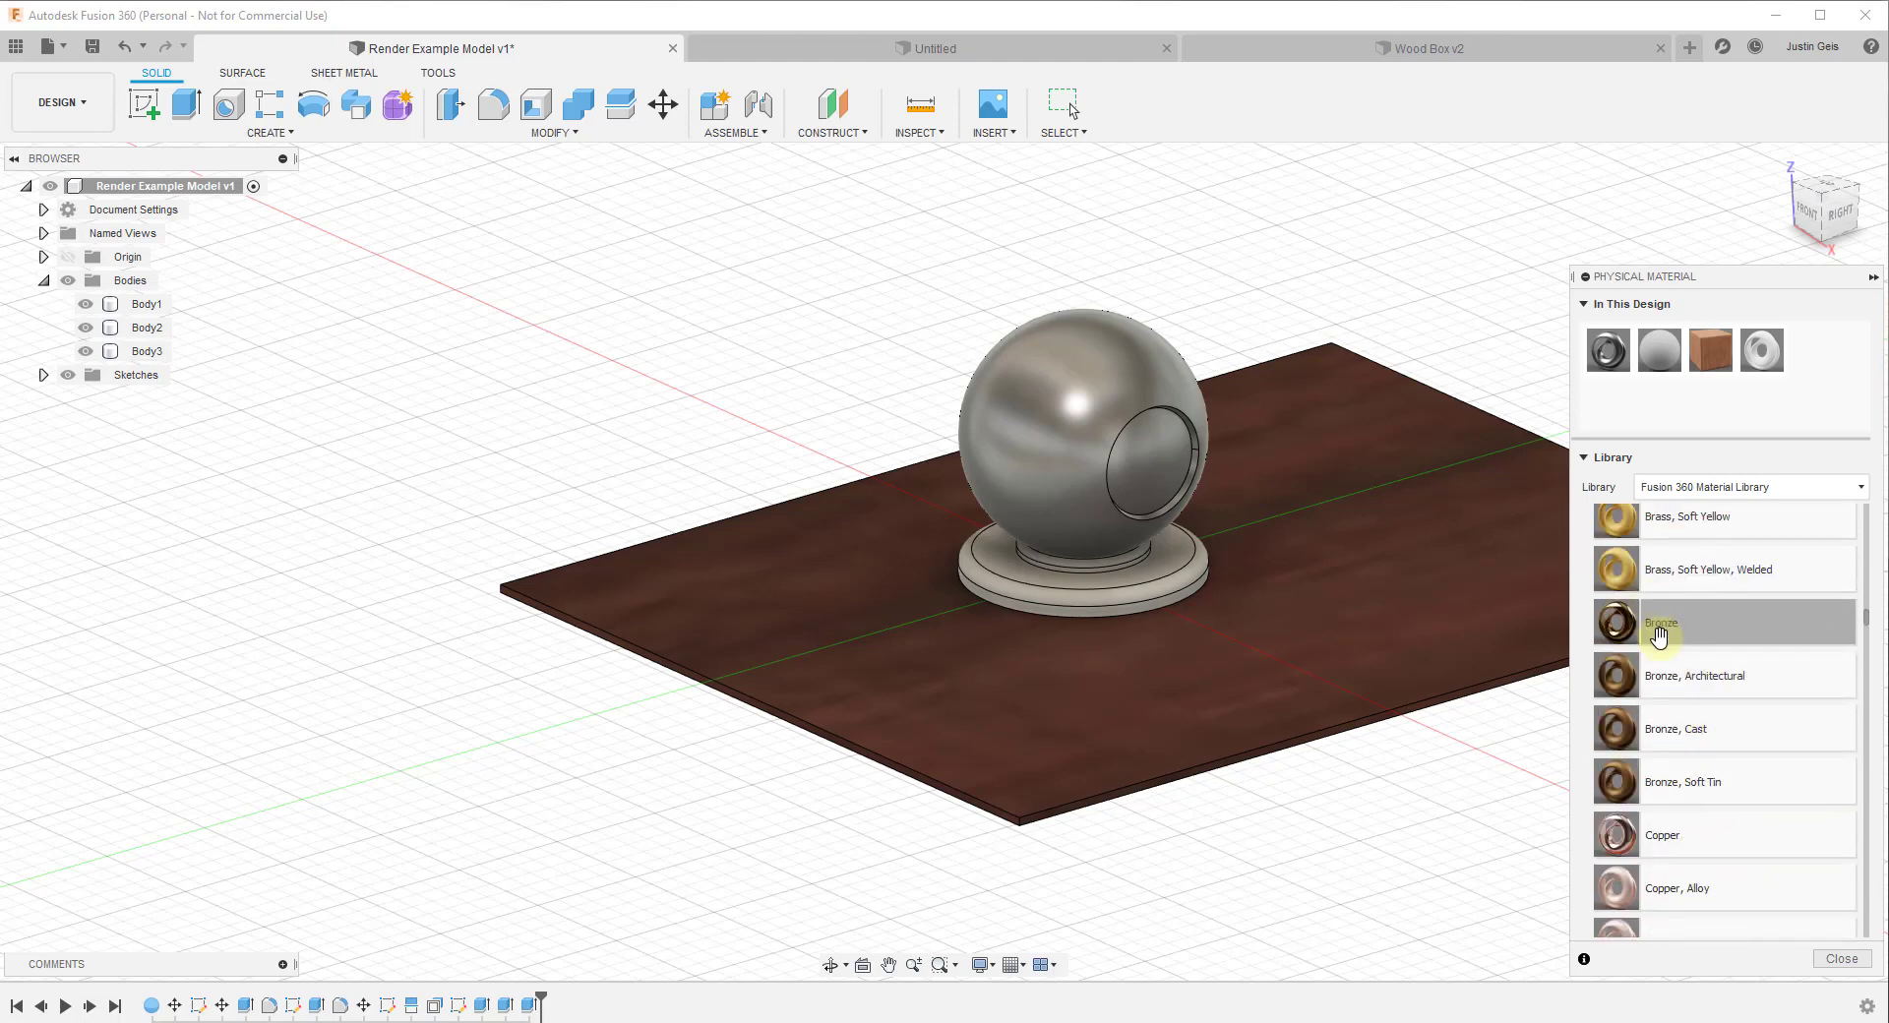
drag(1659, 637, 1344, 683)
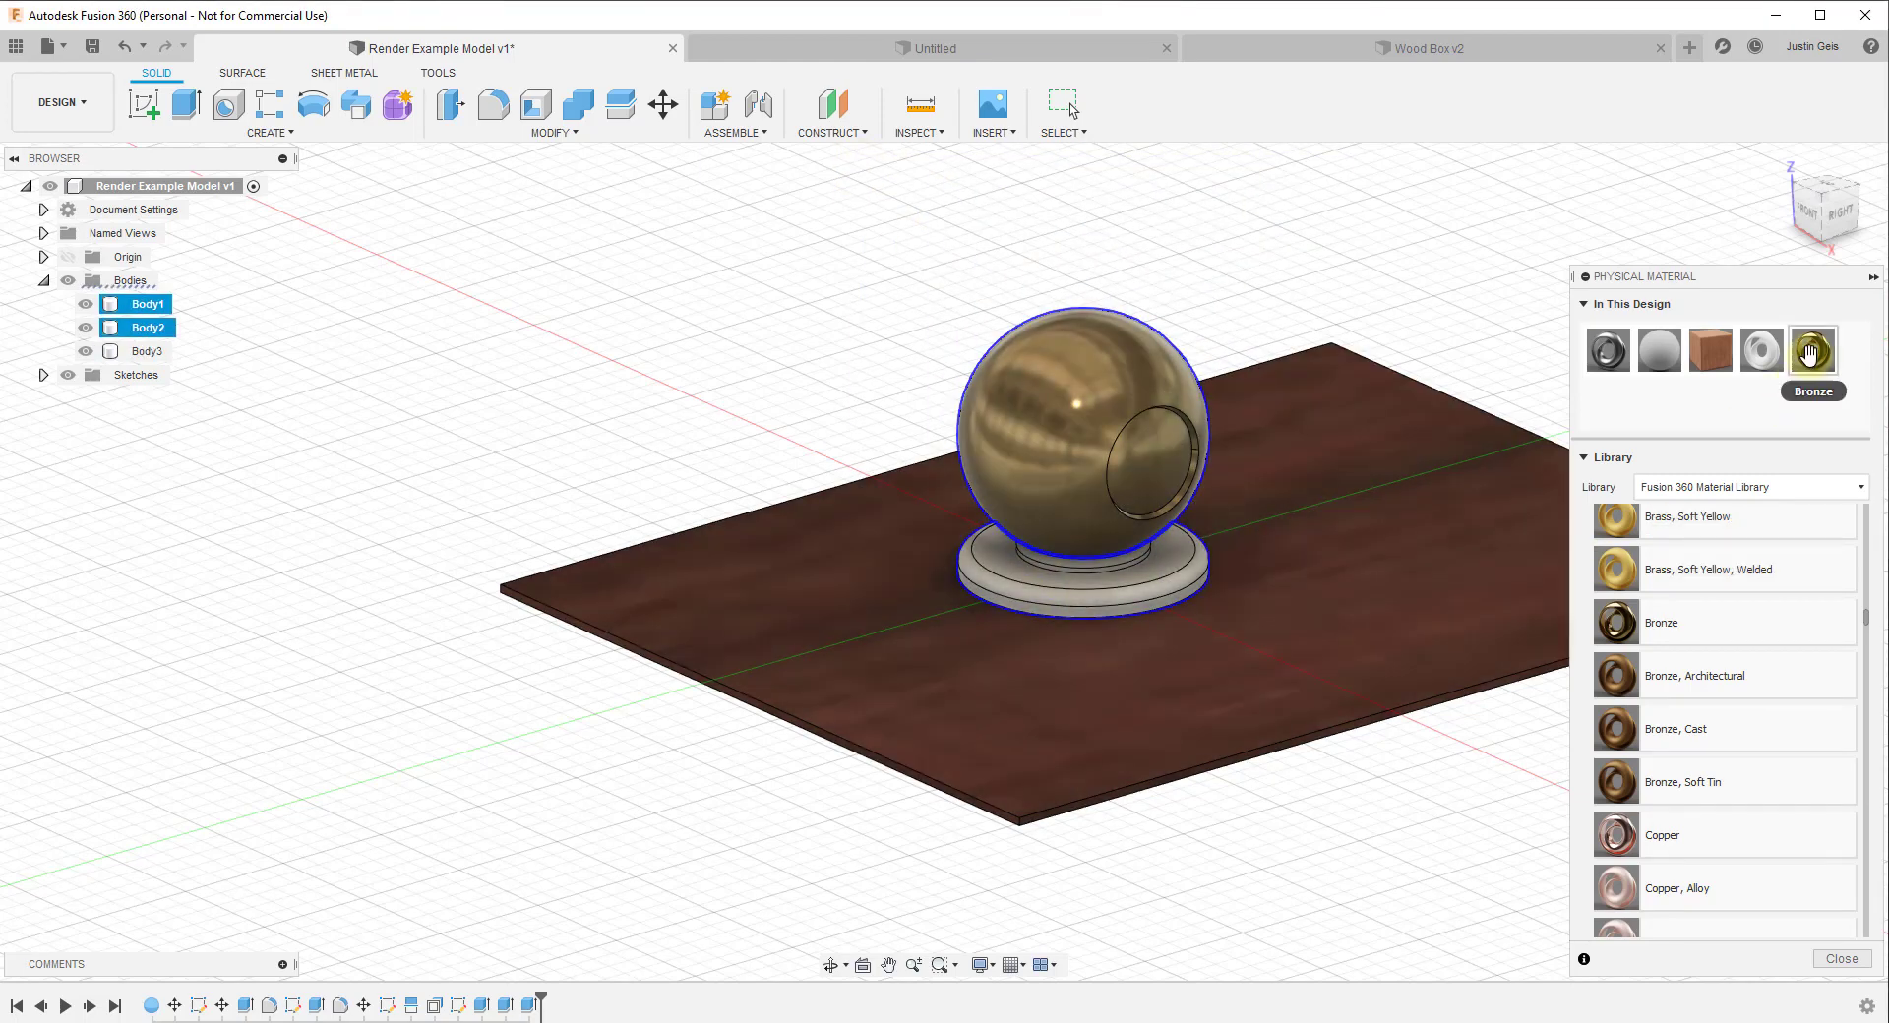
Step: Try Bronze and Bronze, Cast, settle on Copper for sphere and stand, preview Lauan, Meranti
drag(1814, 350, 1112, 586)
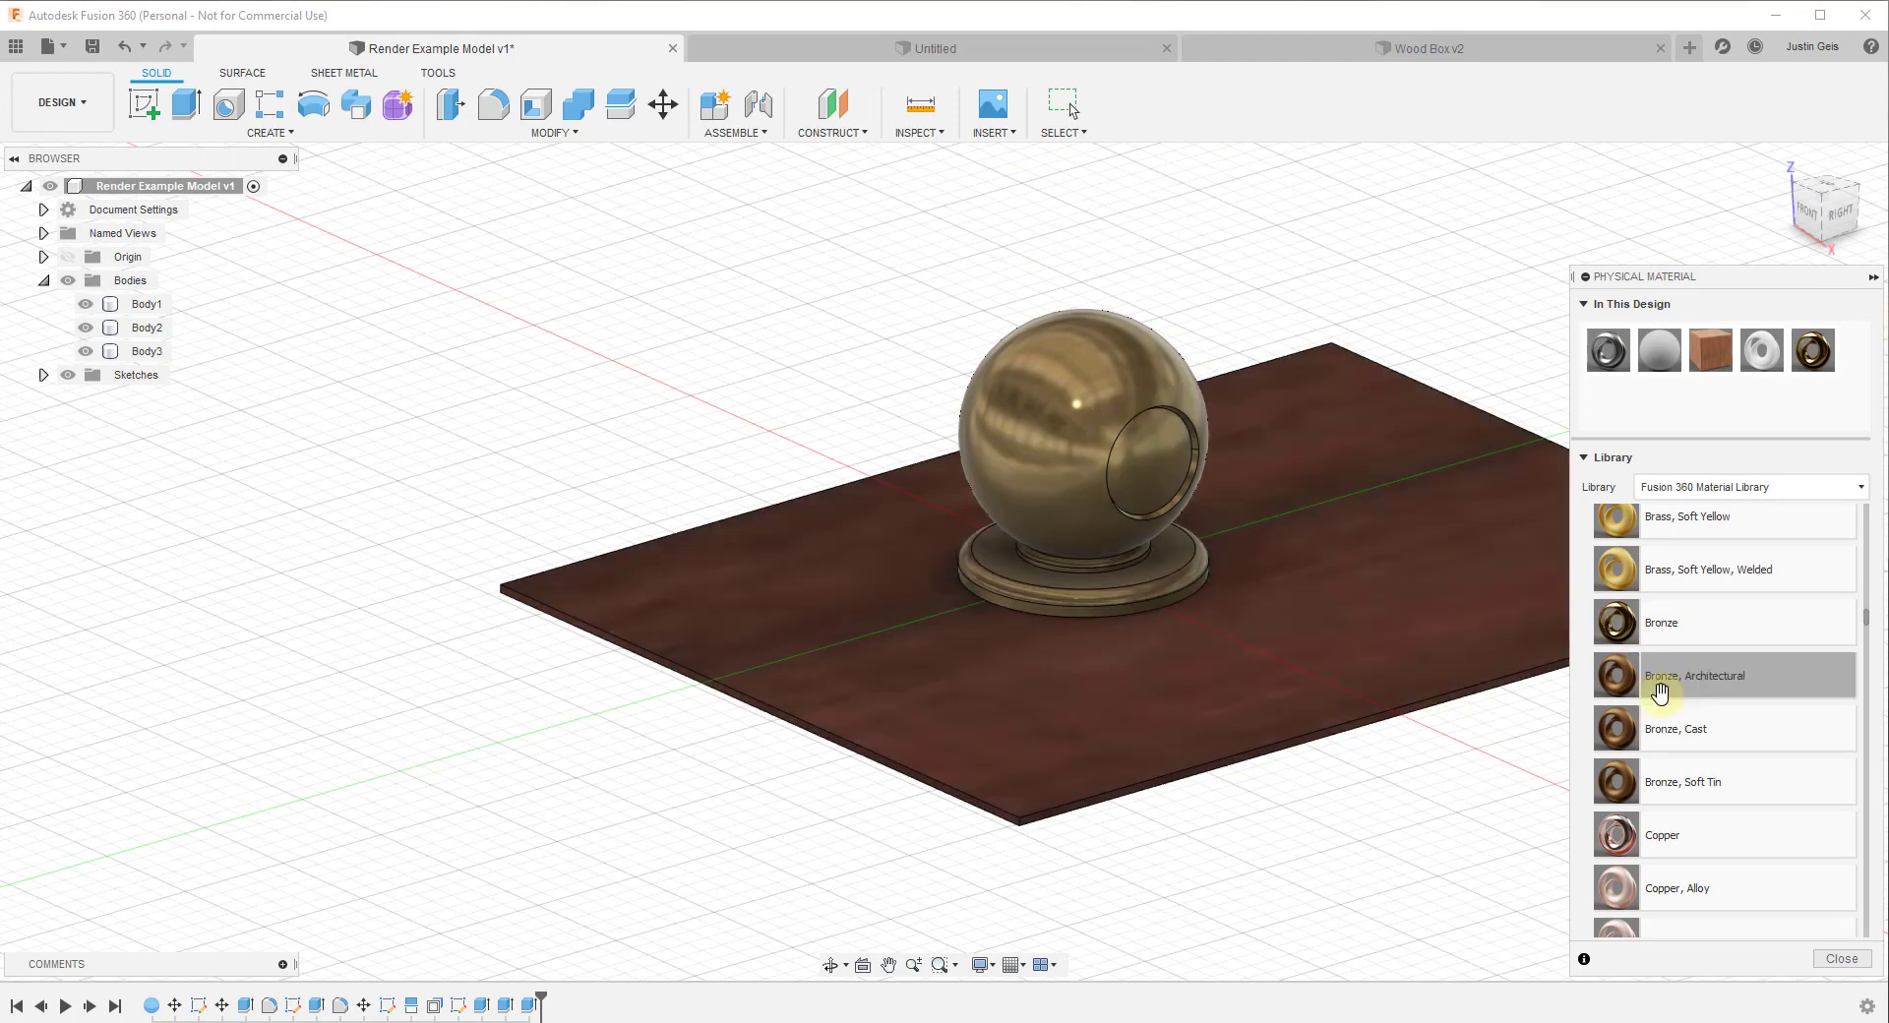
drag(1673, 725, 1201, 585)
drag(1663, 834, 1112, 423)
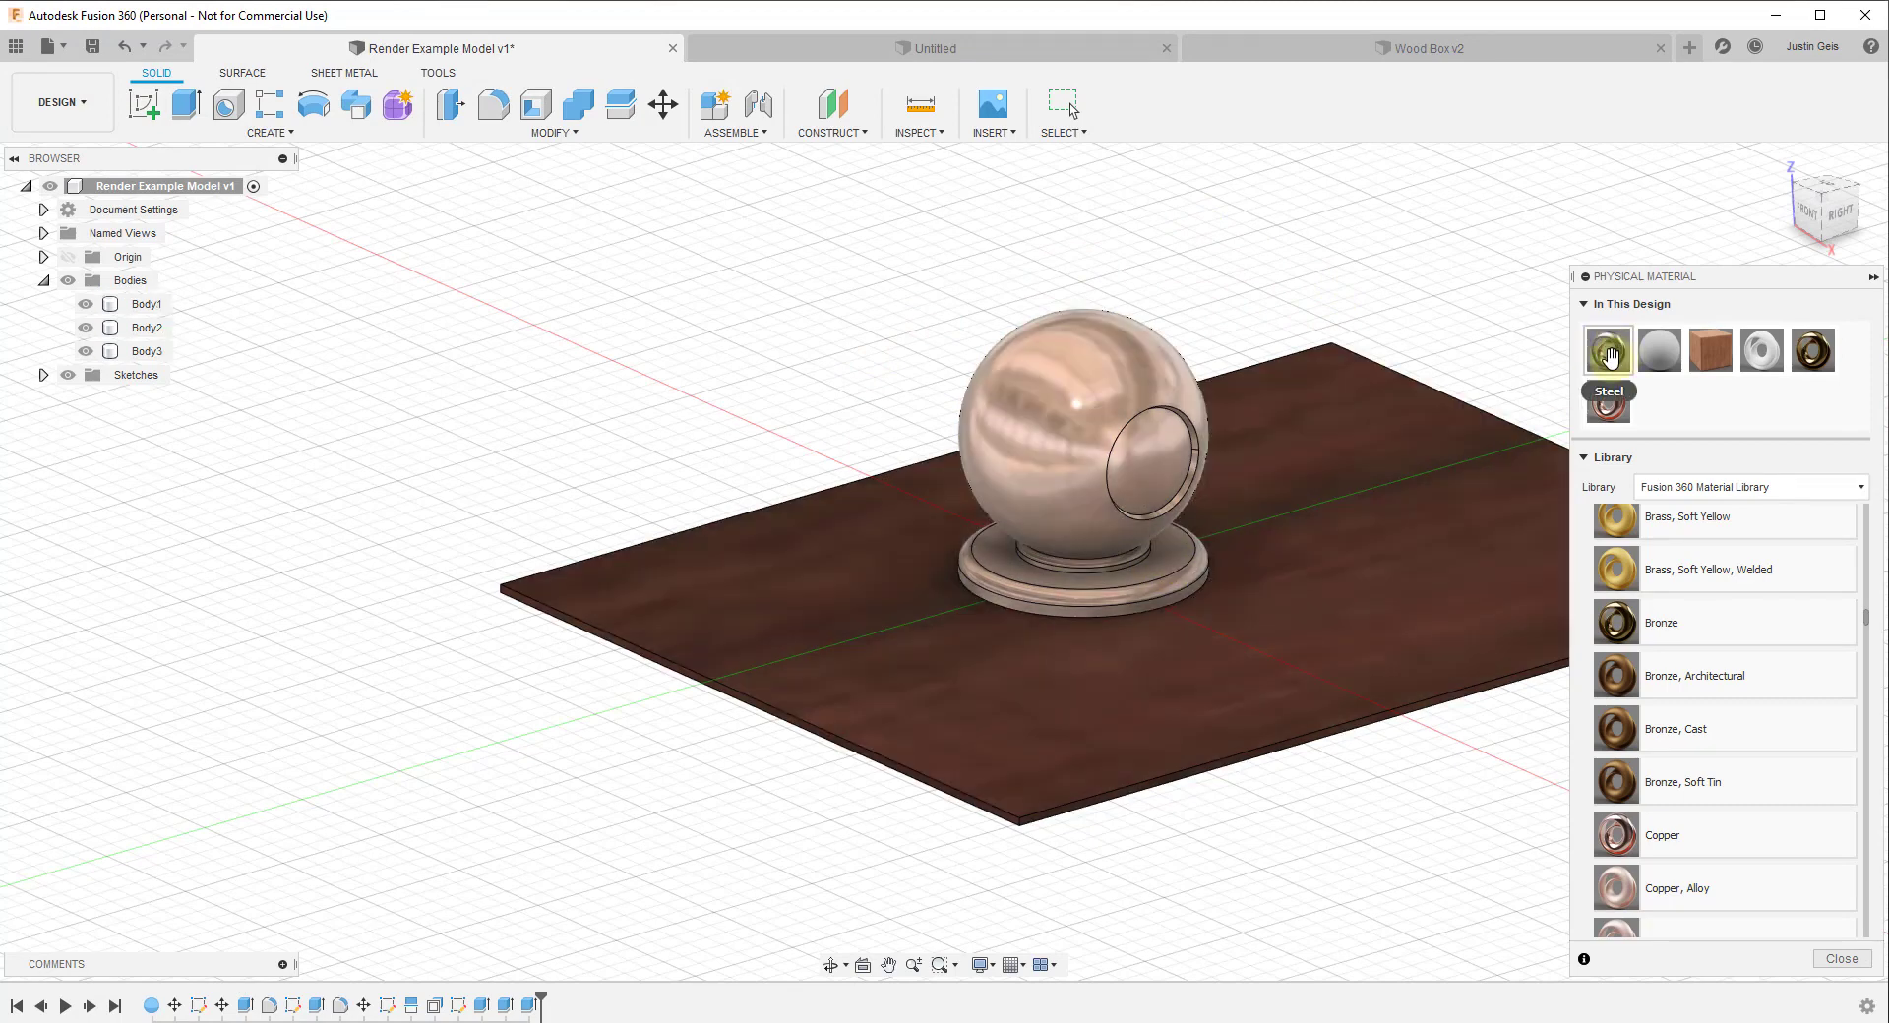
drag(1660, 353, 1477, 300)
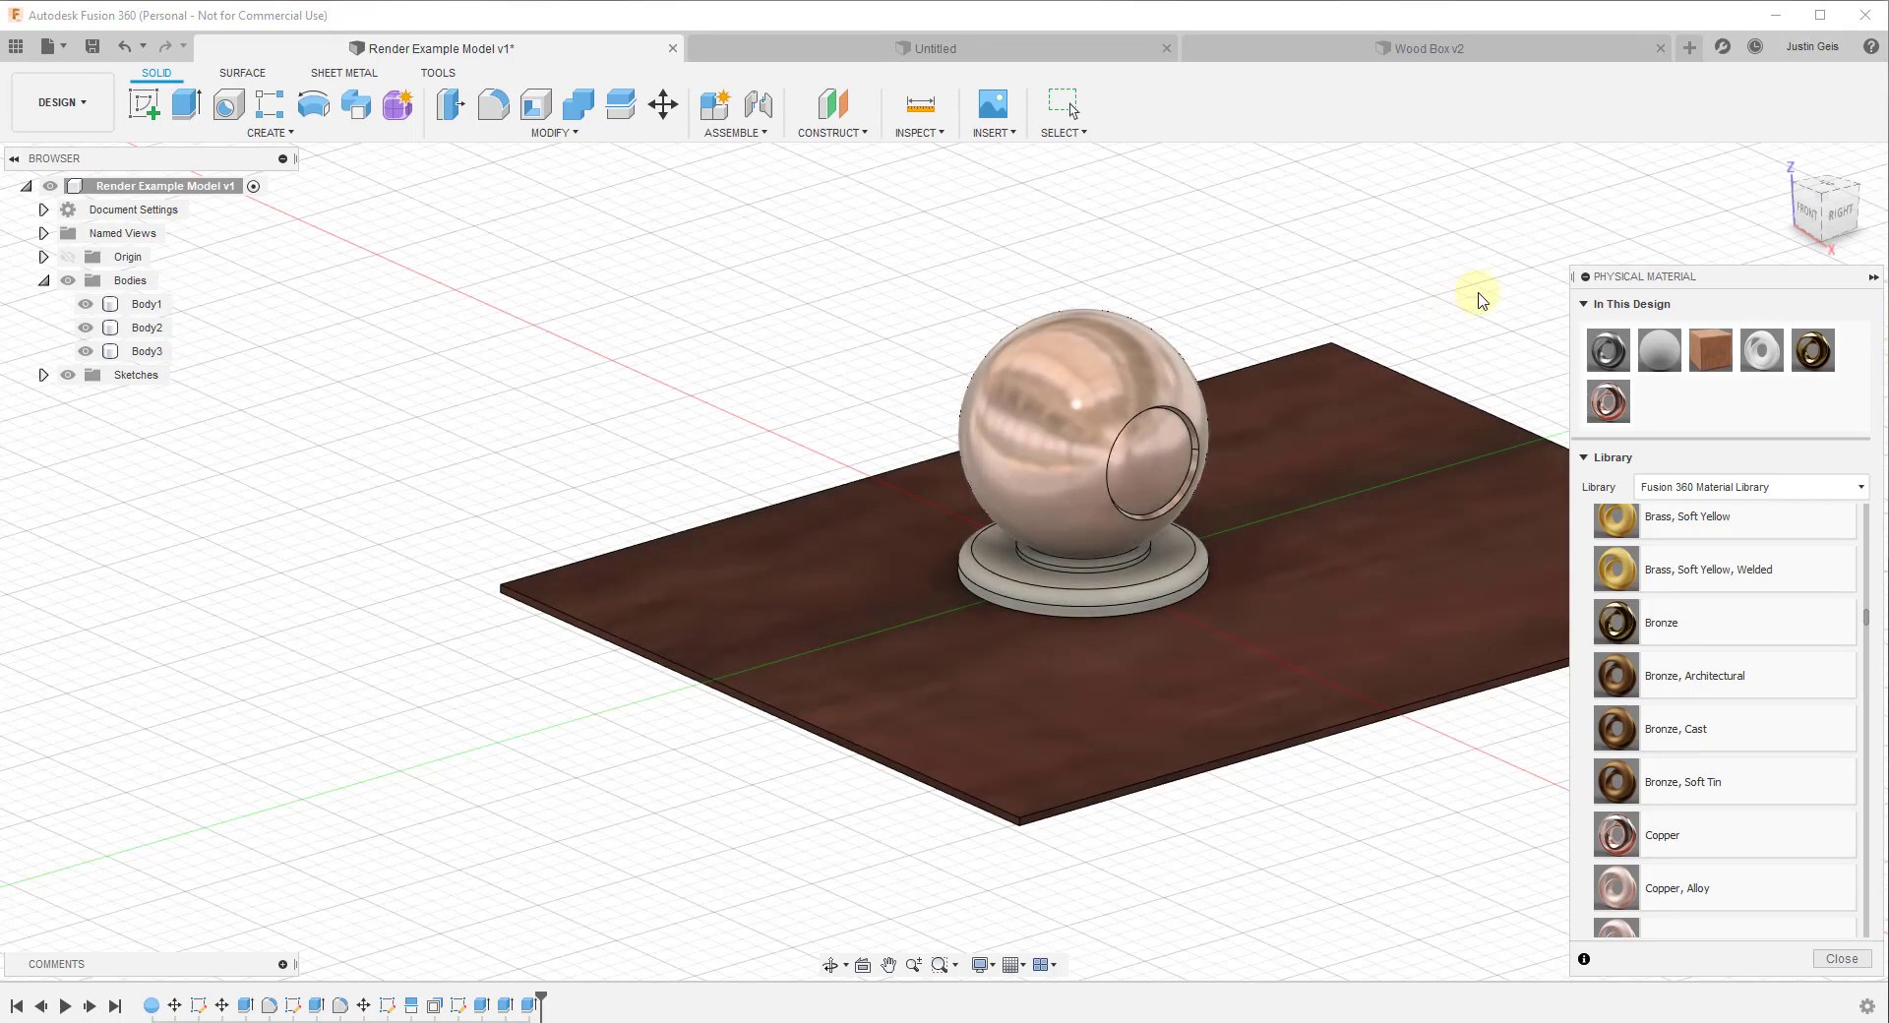
scroll(864, 800, down, 3)
scroll(1025, 844, up, 2)
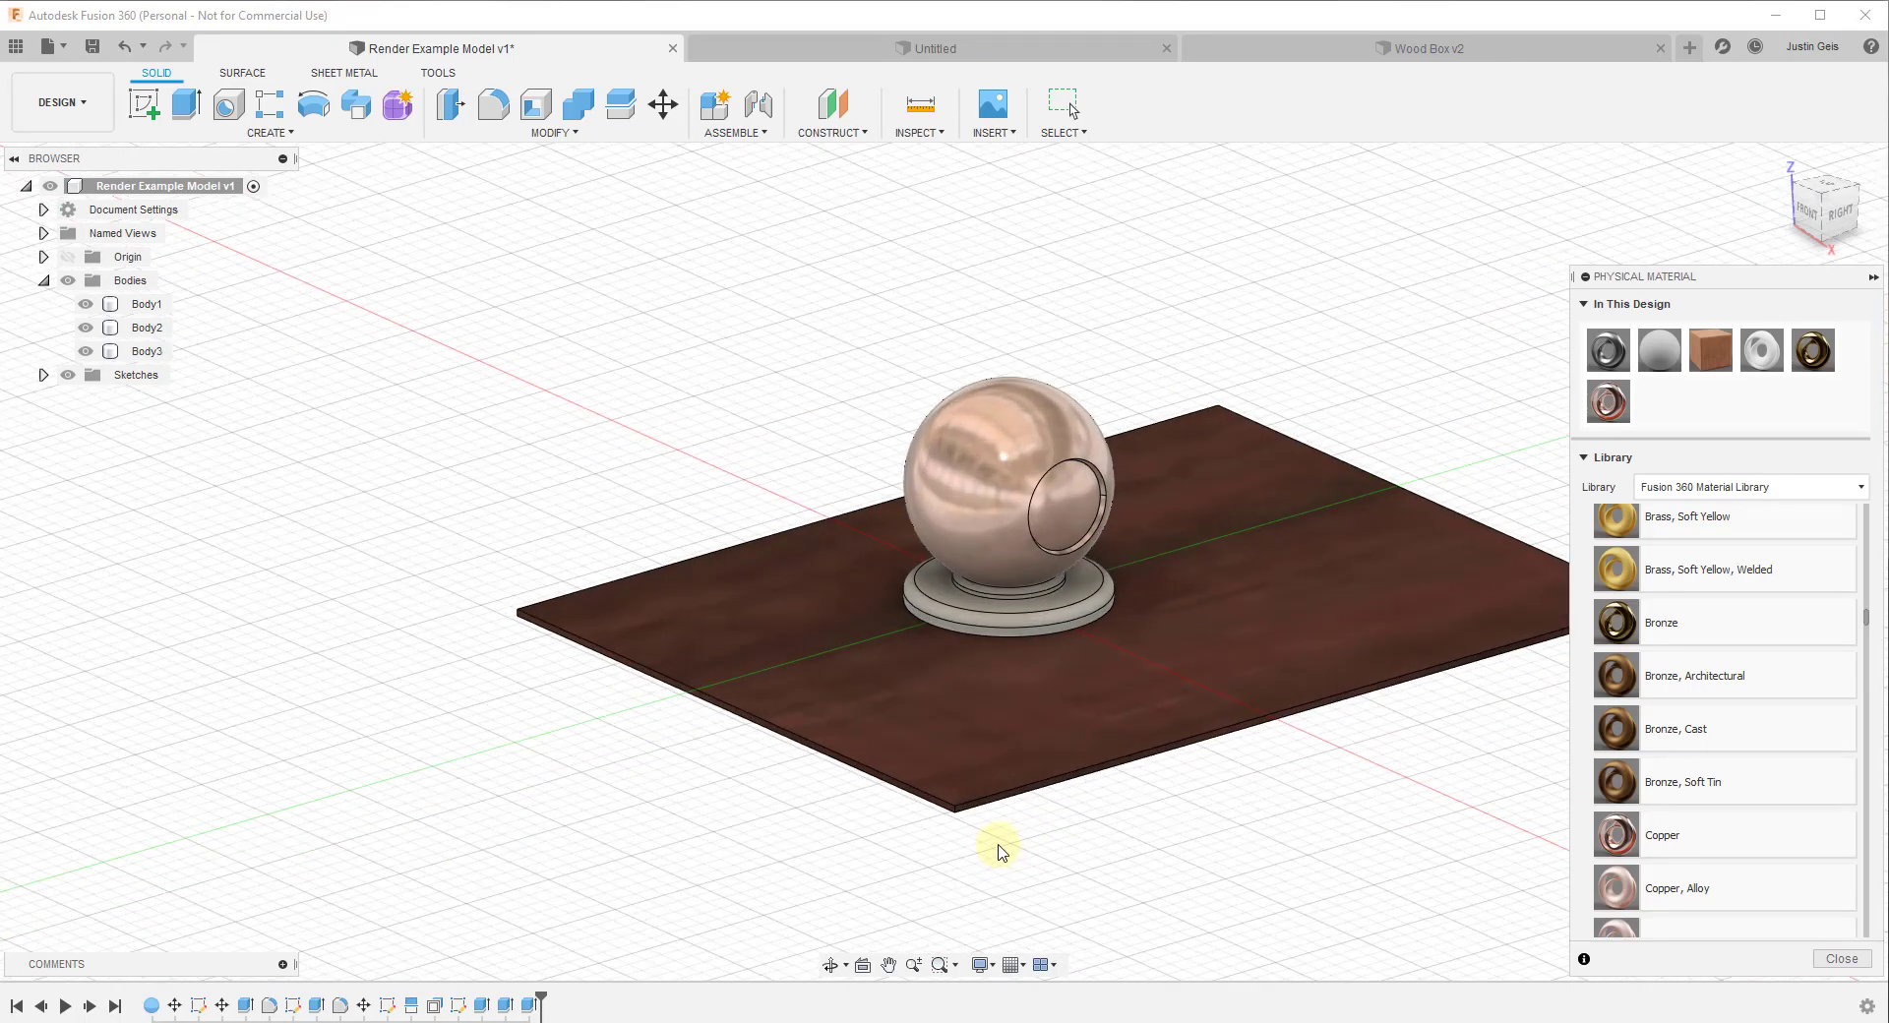
click(1024, 773)
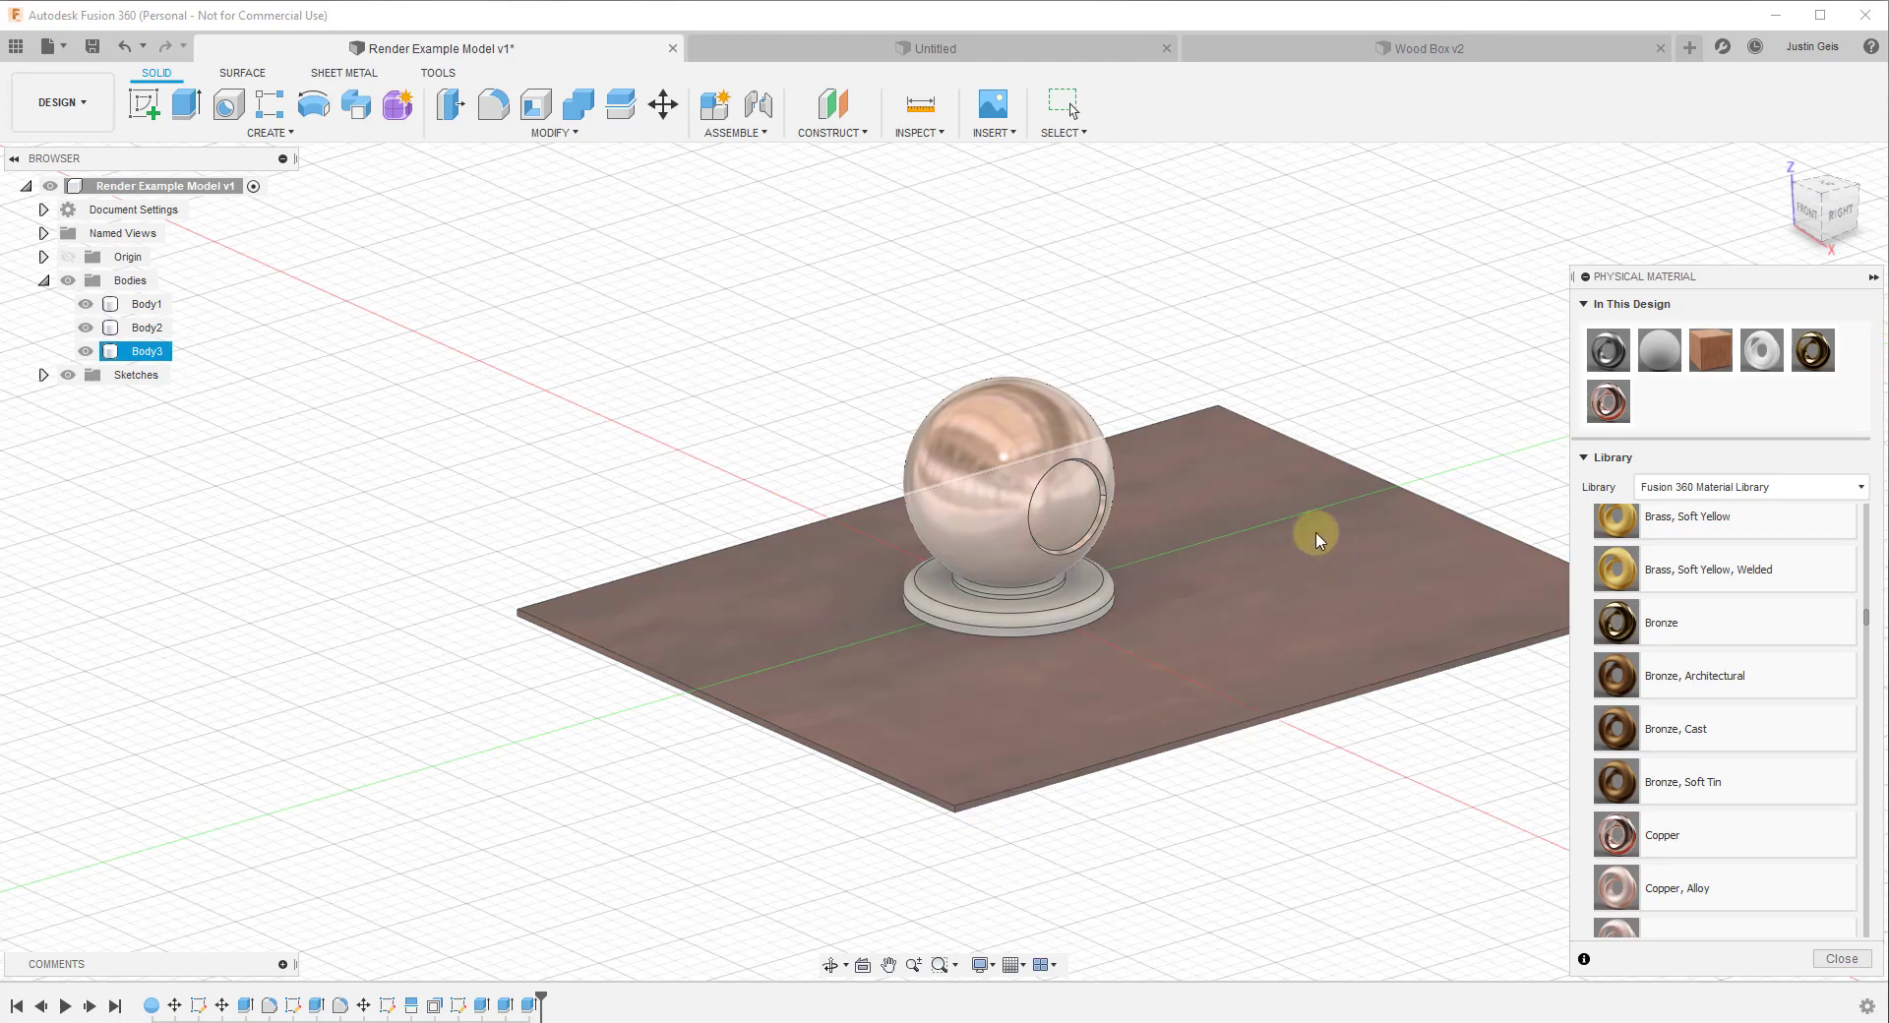
click(969, 920)
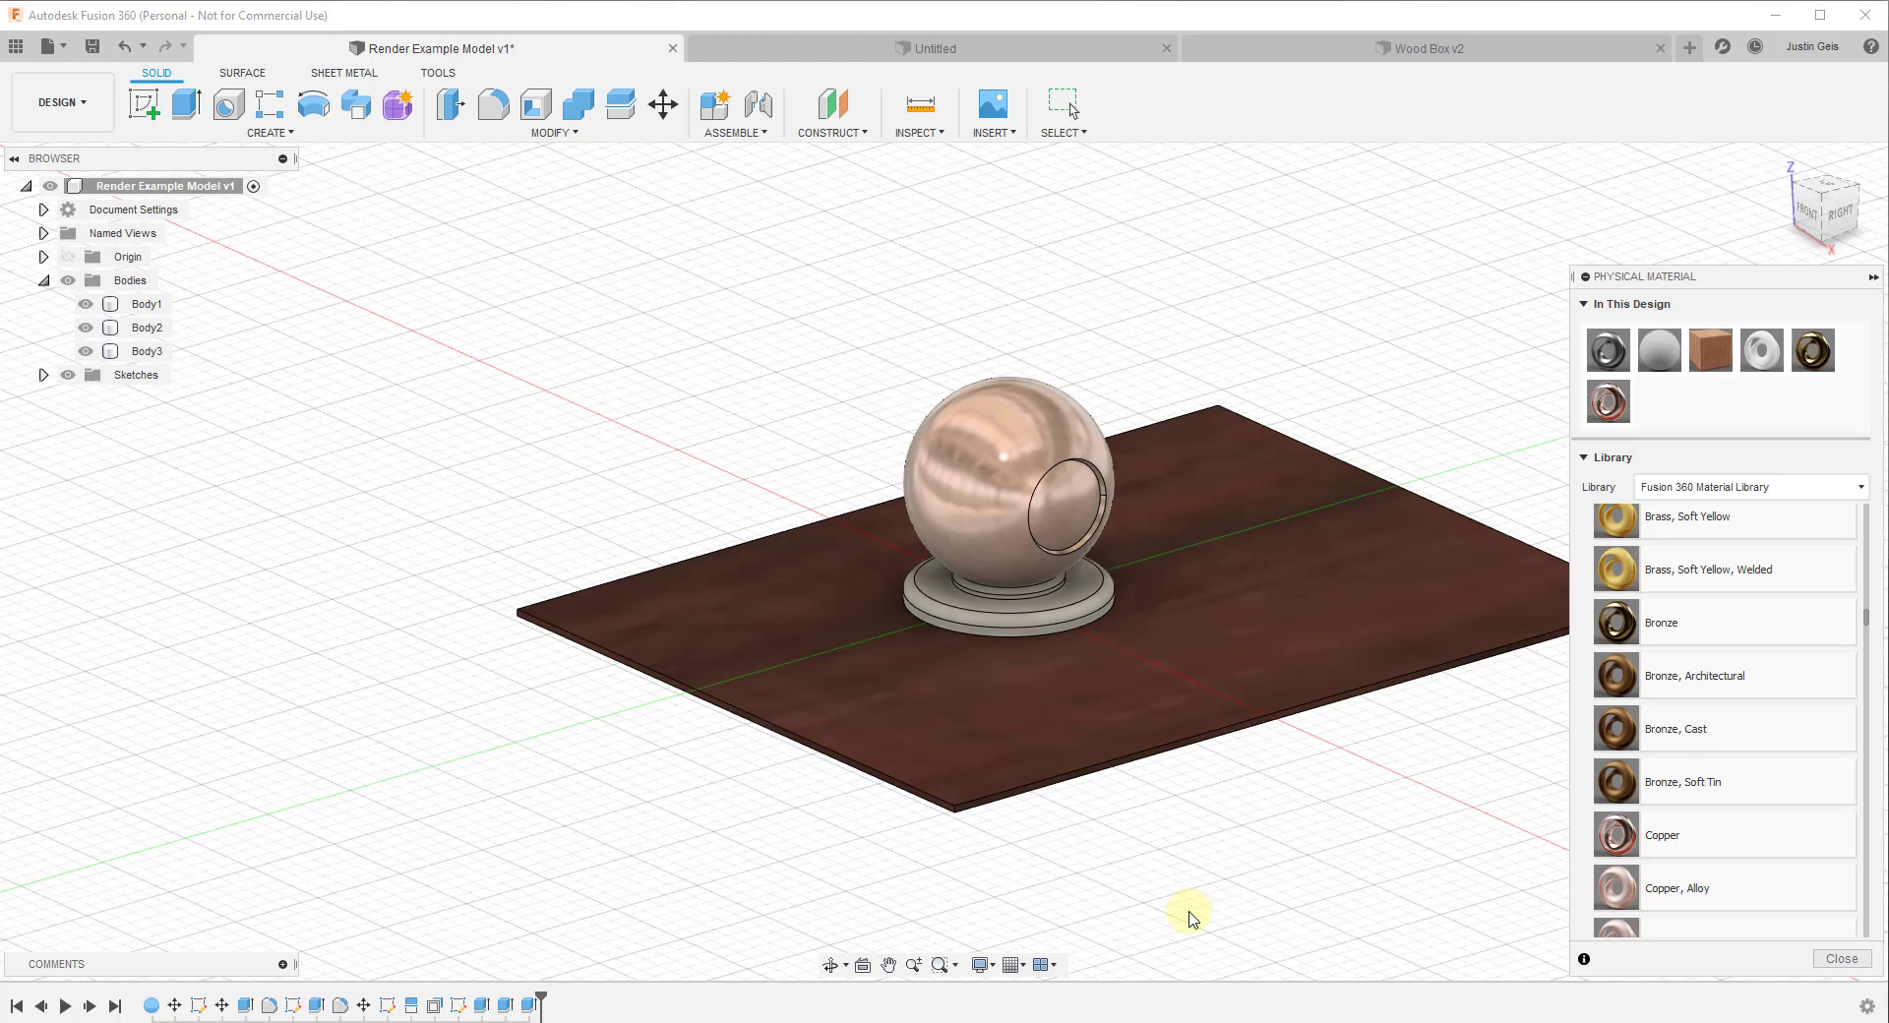
click(1181, 757)
click(1319, 717)
click(1373, 669)
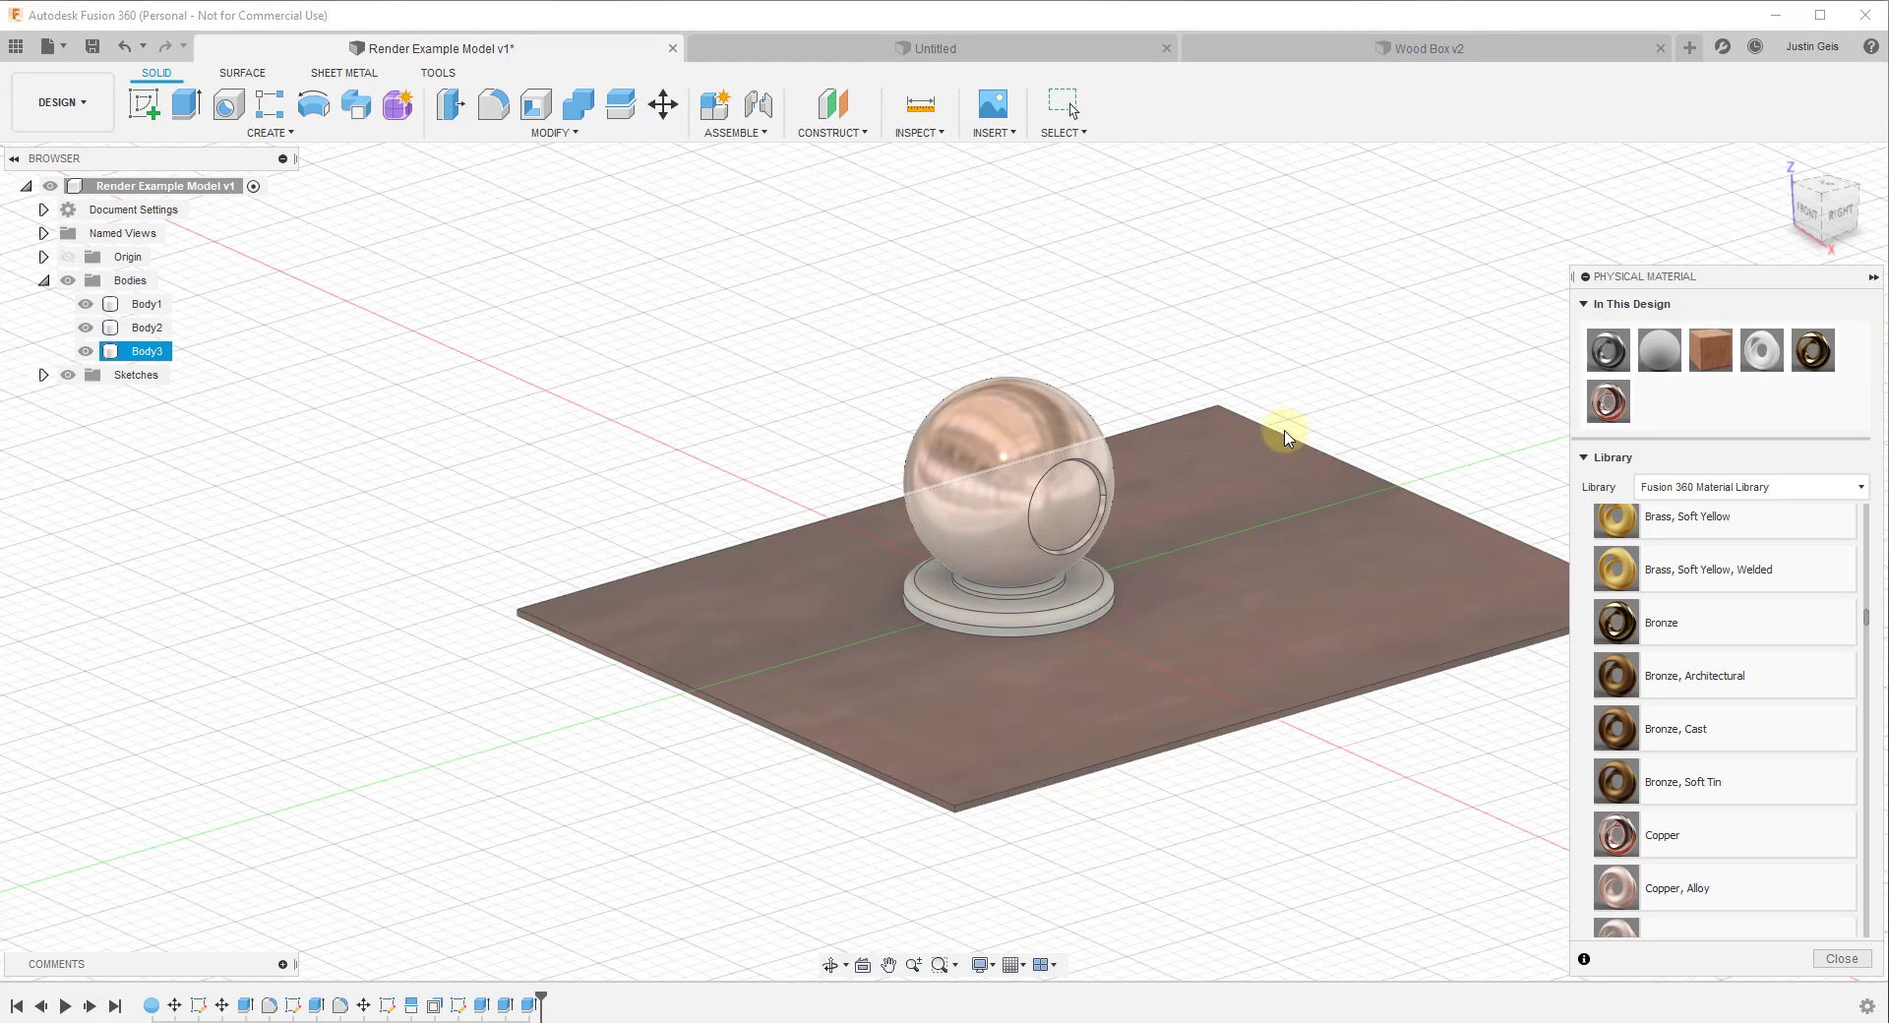
click(1358, 435)
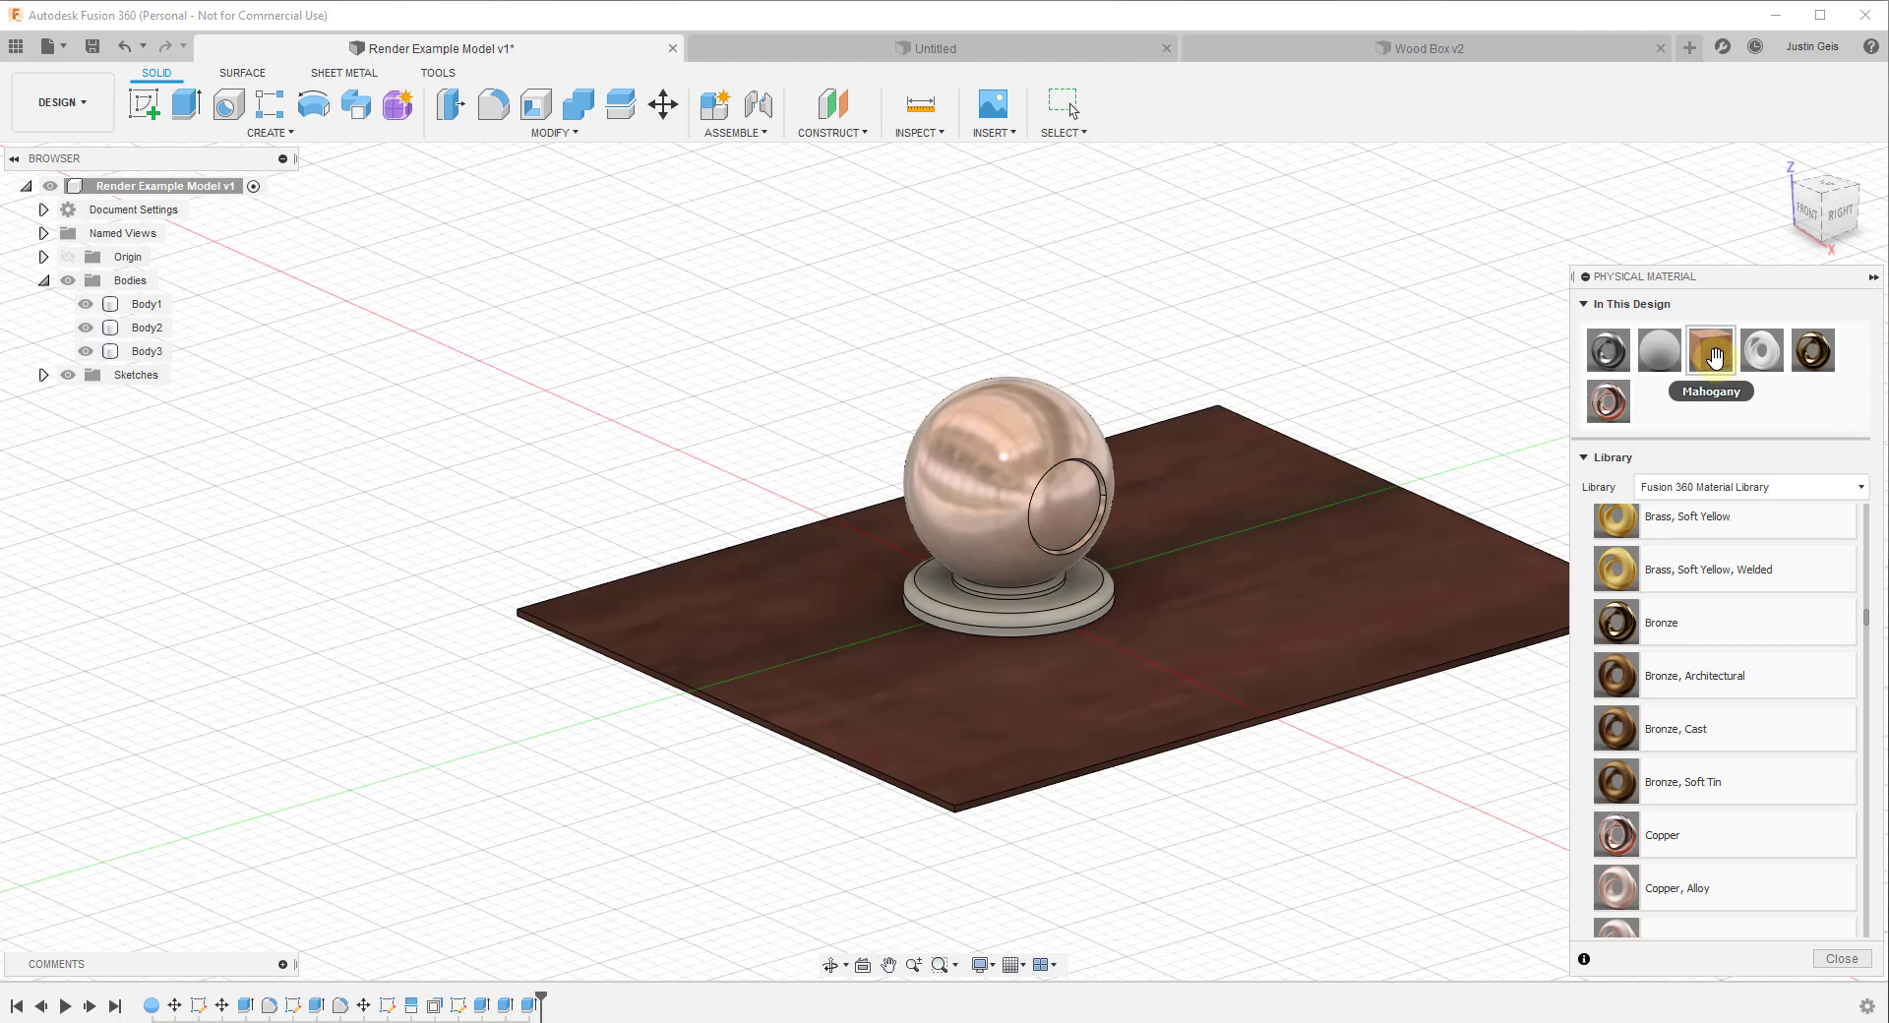
Step: Open the Mahogany swatch's advanced editor, showing wood_mahogany_color.jpg and 0.03 reflectance
double_click(1715, 356)
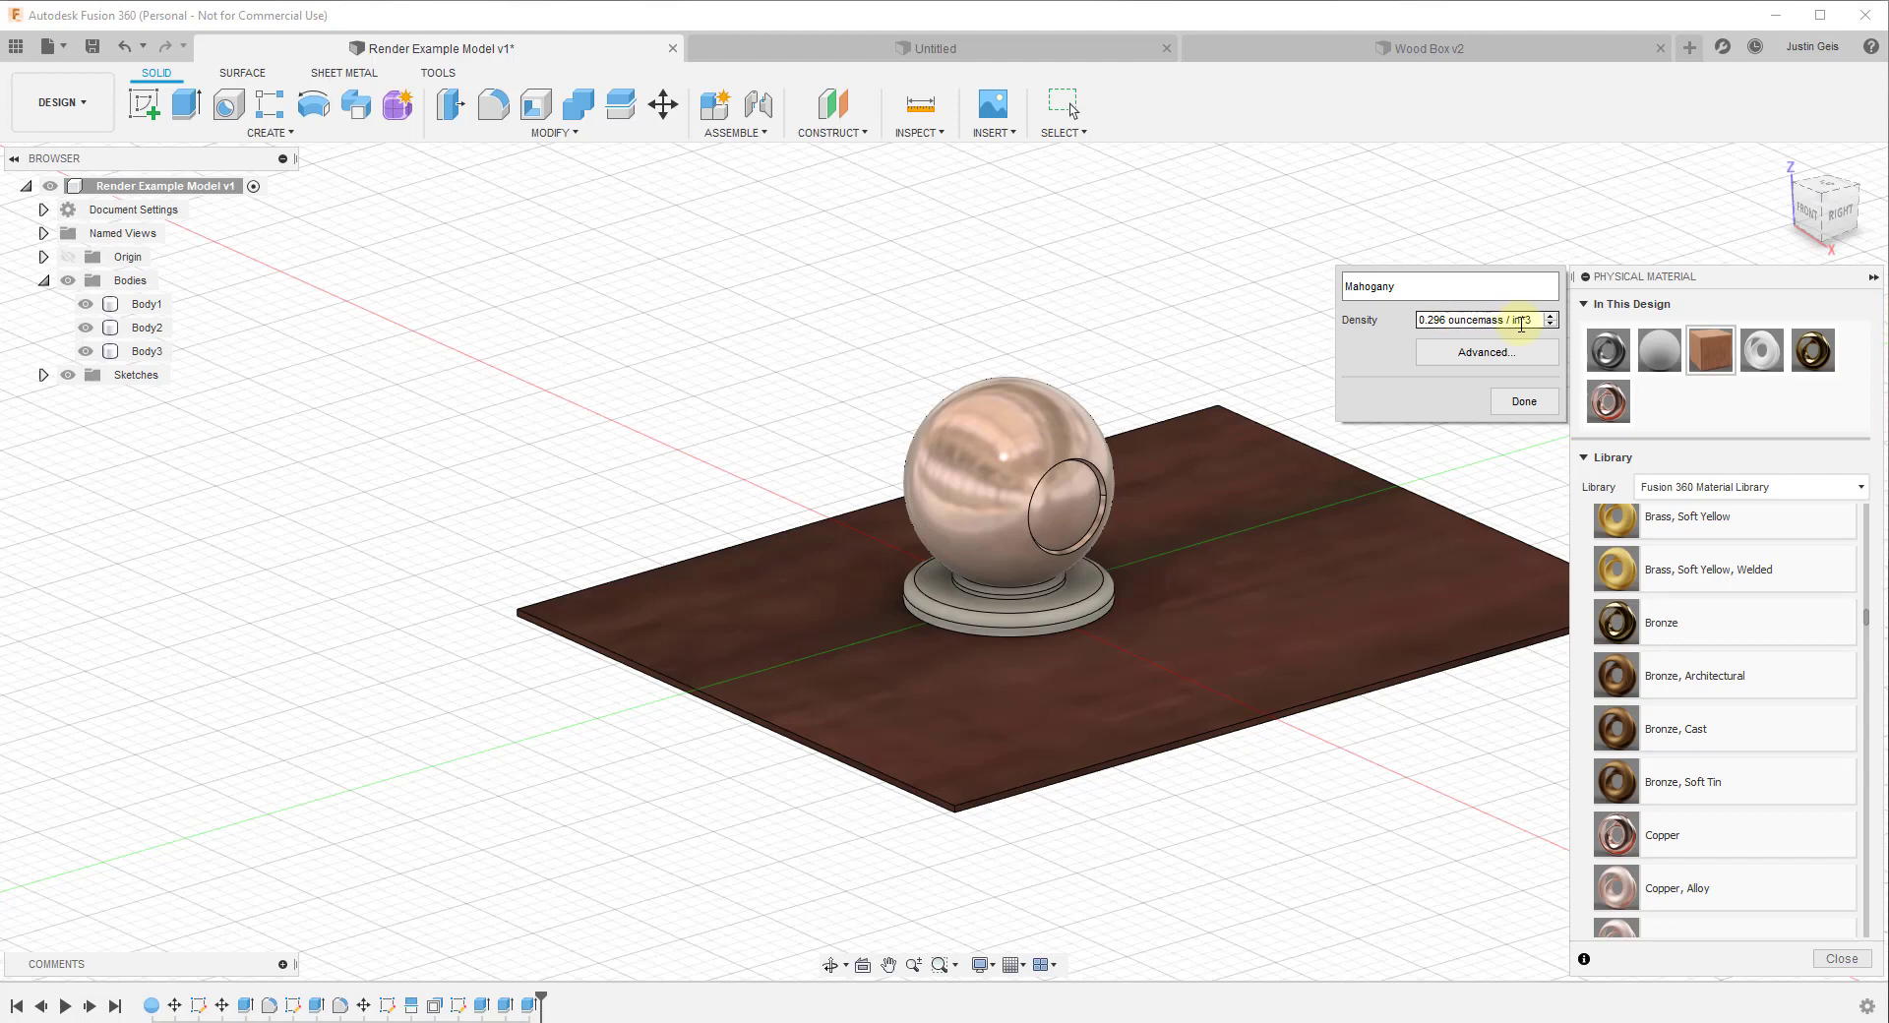
click(1460, 354)
click(915, 573)
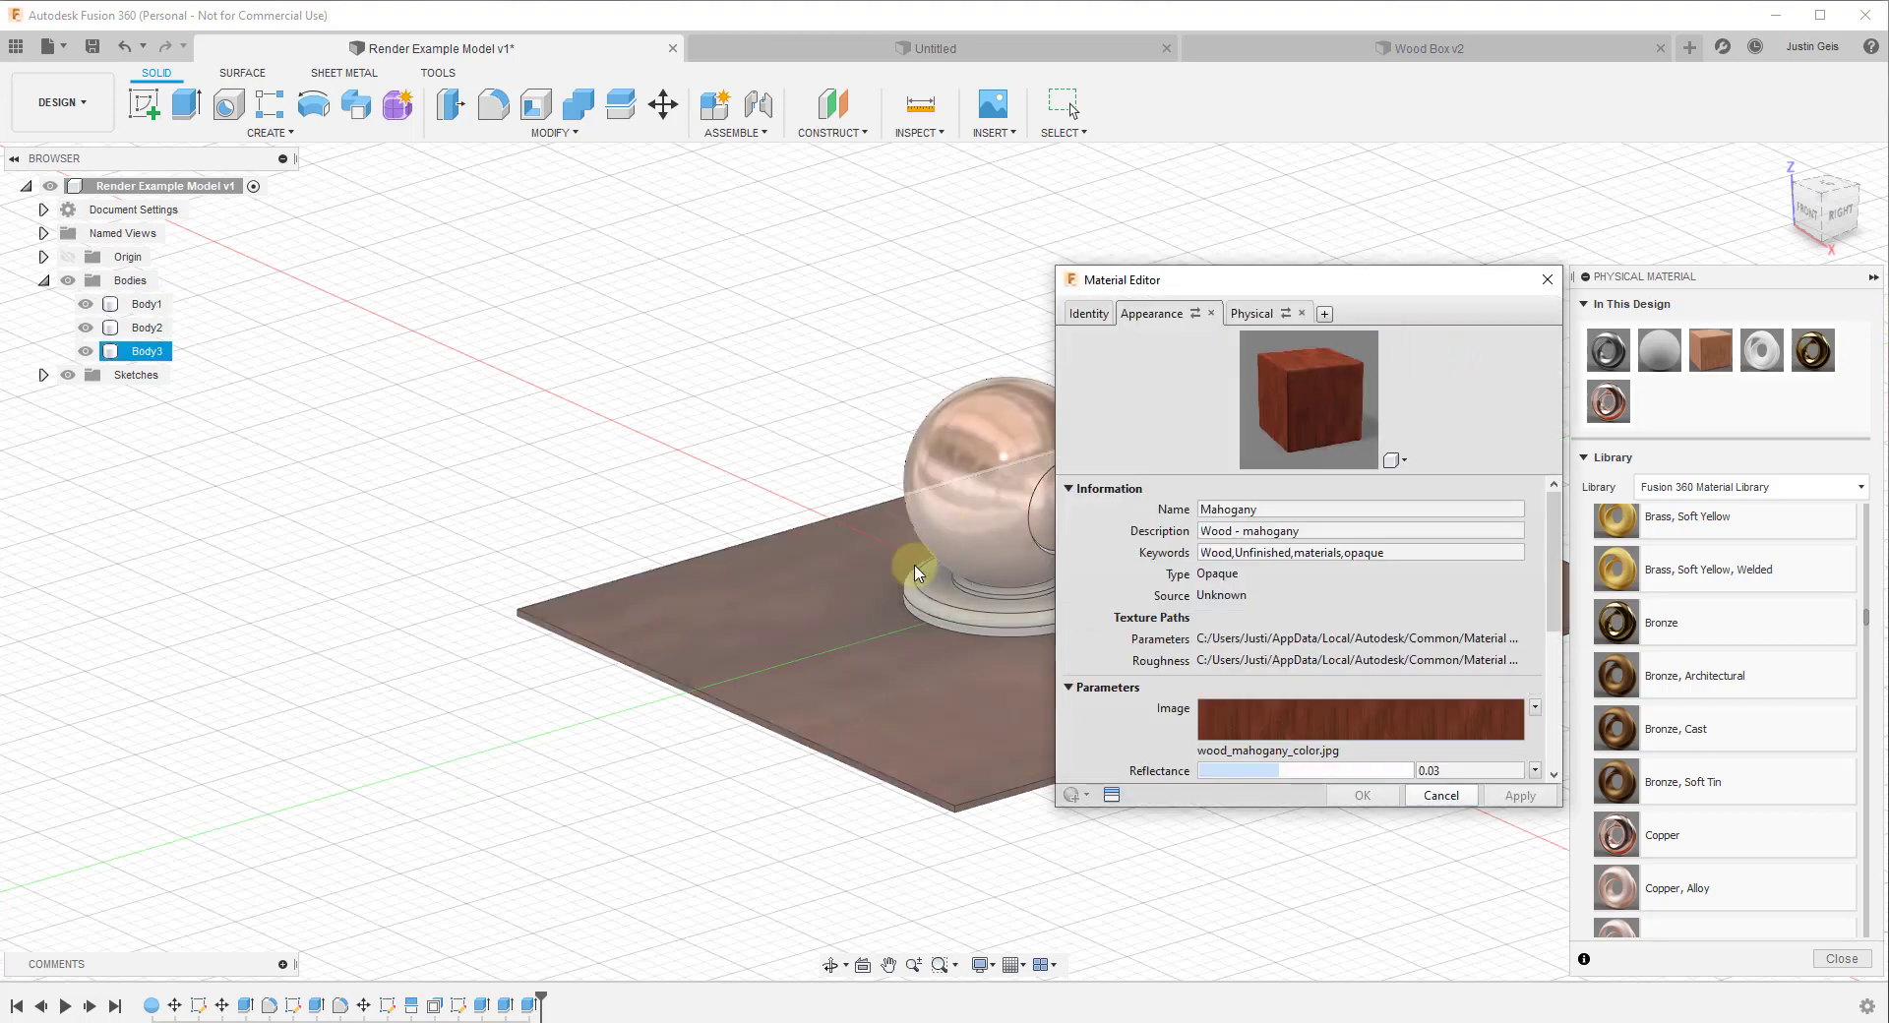
click(931, 559)
shift+middle_drag(931, 559, 604, 536)
click(603, 537)
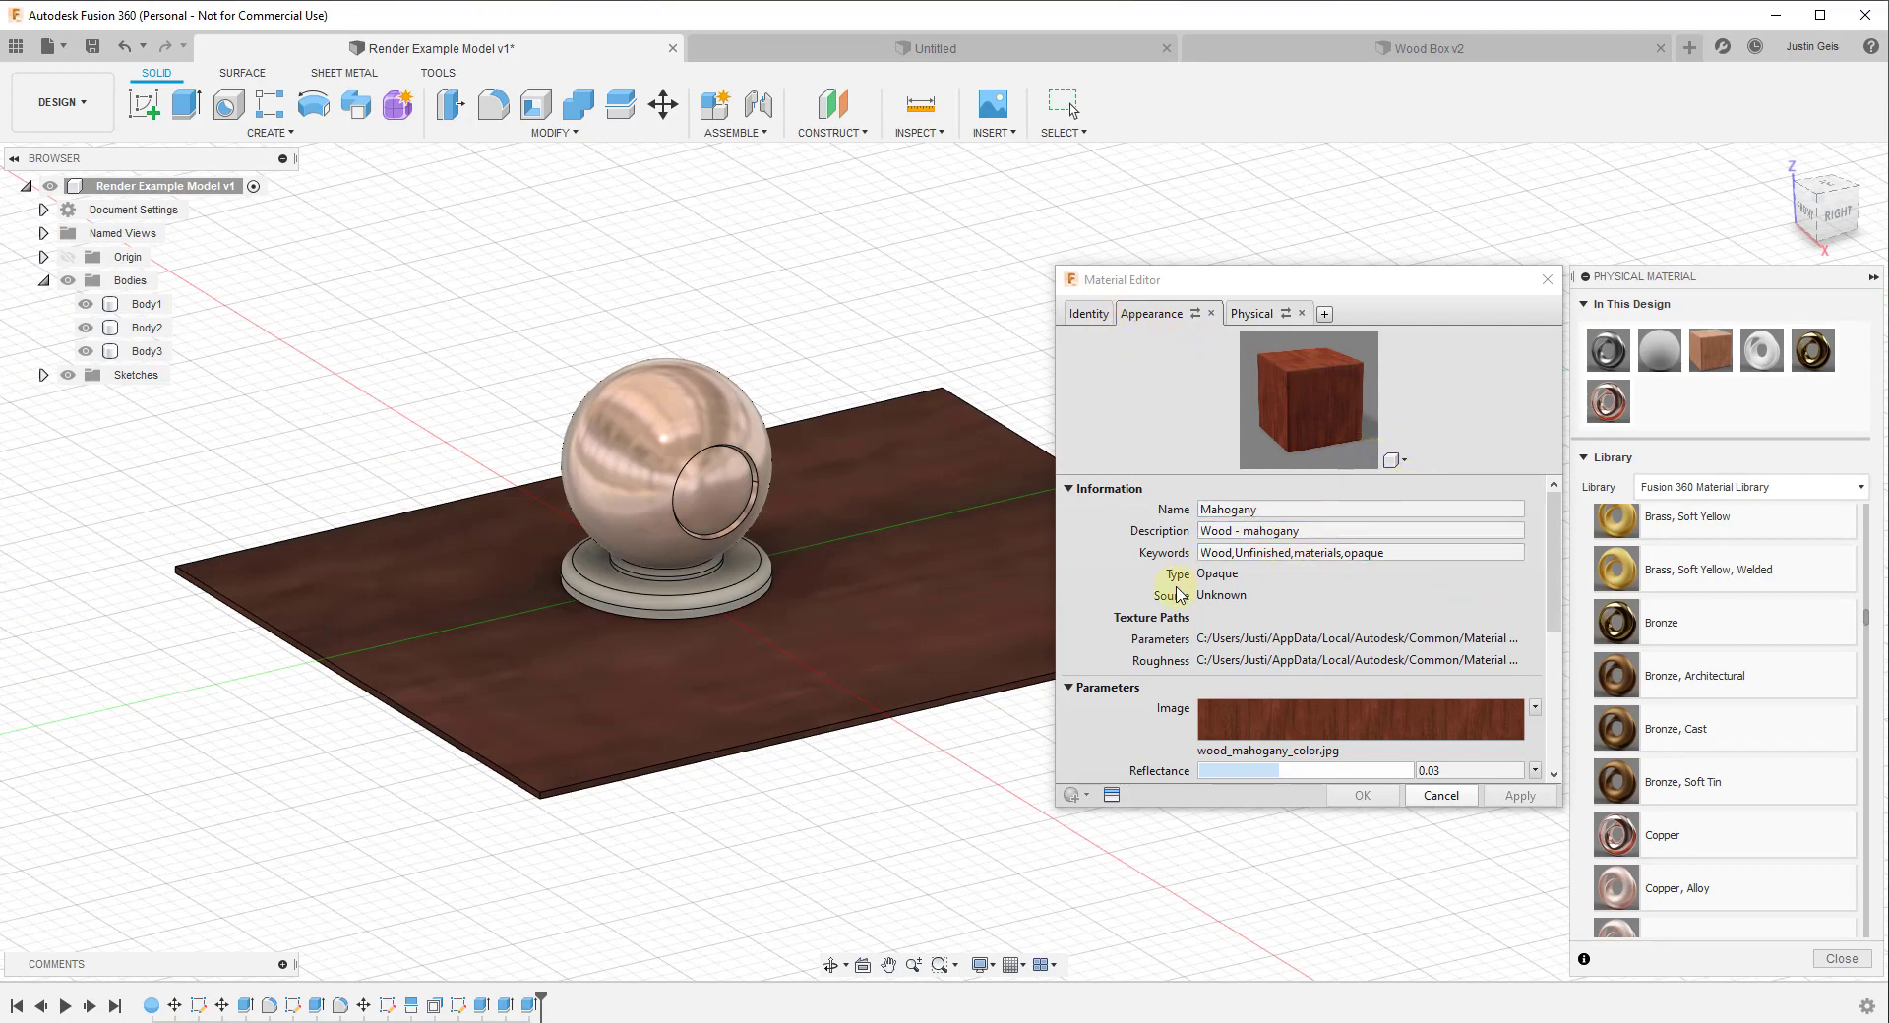
scroll(1192, 572, down, 5)
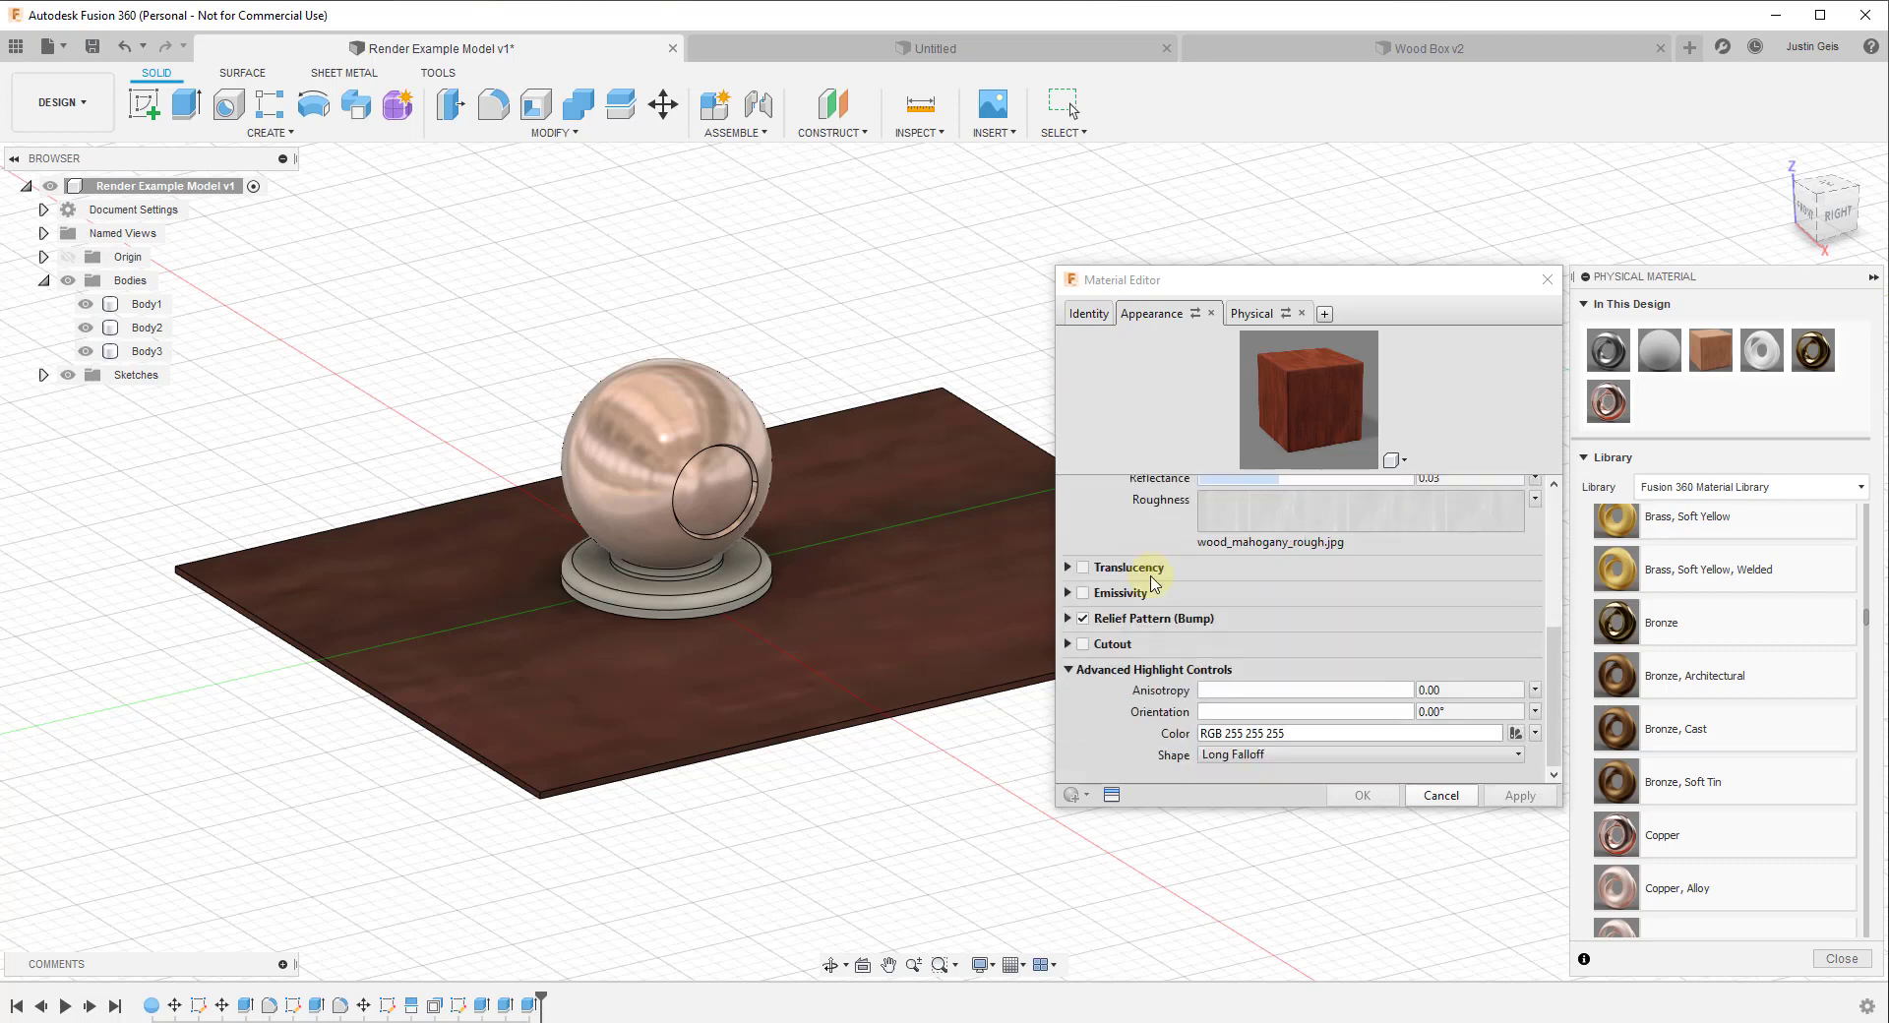
scroll(1226, 630, up, 5)
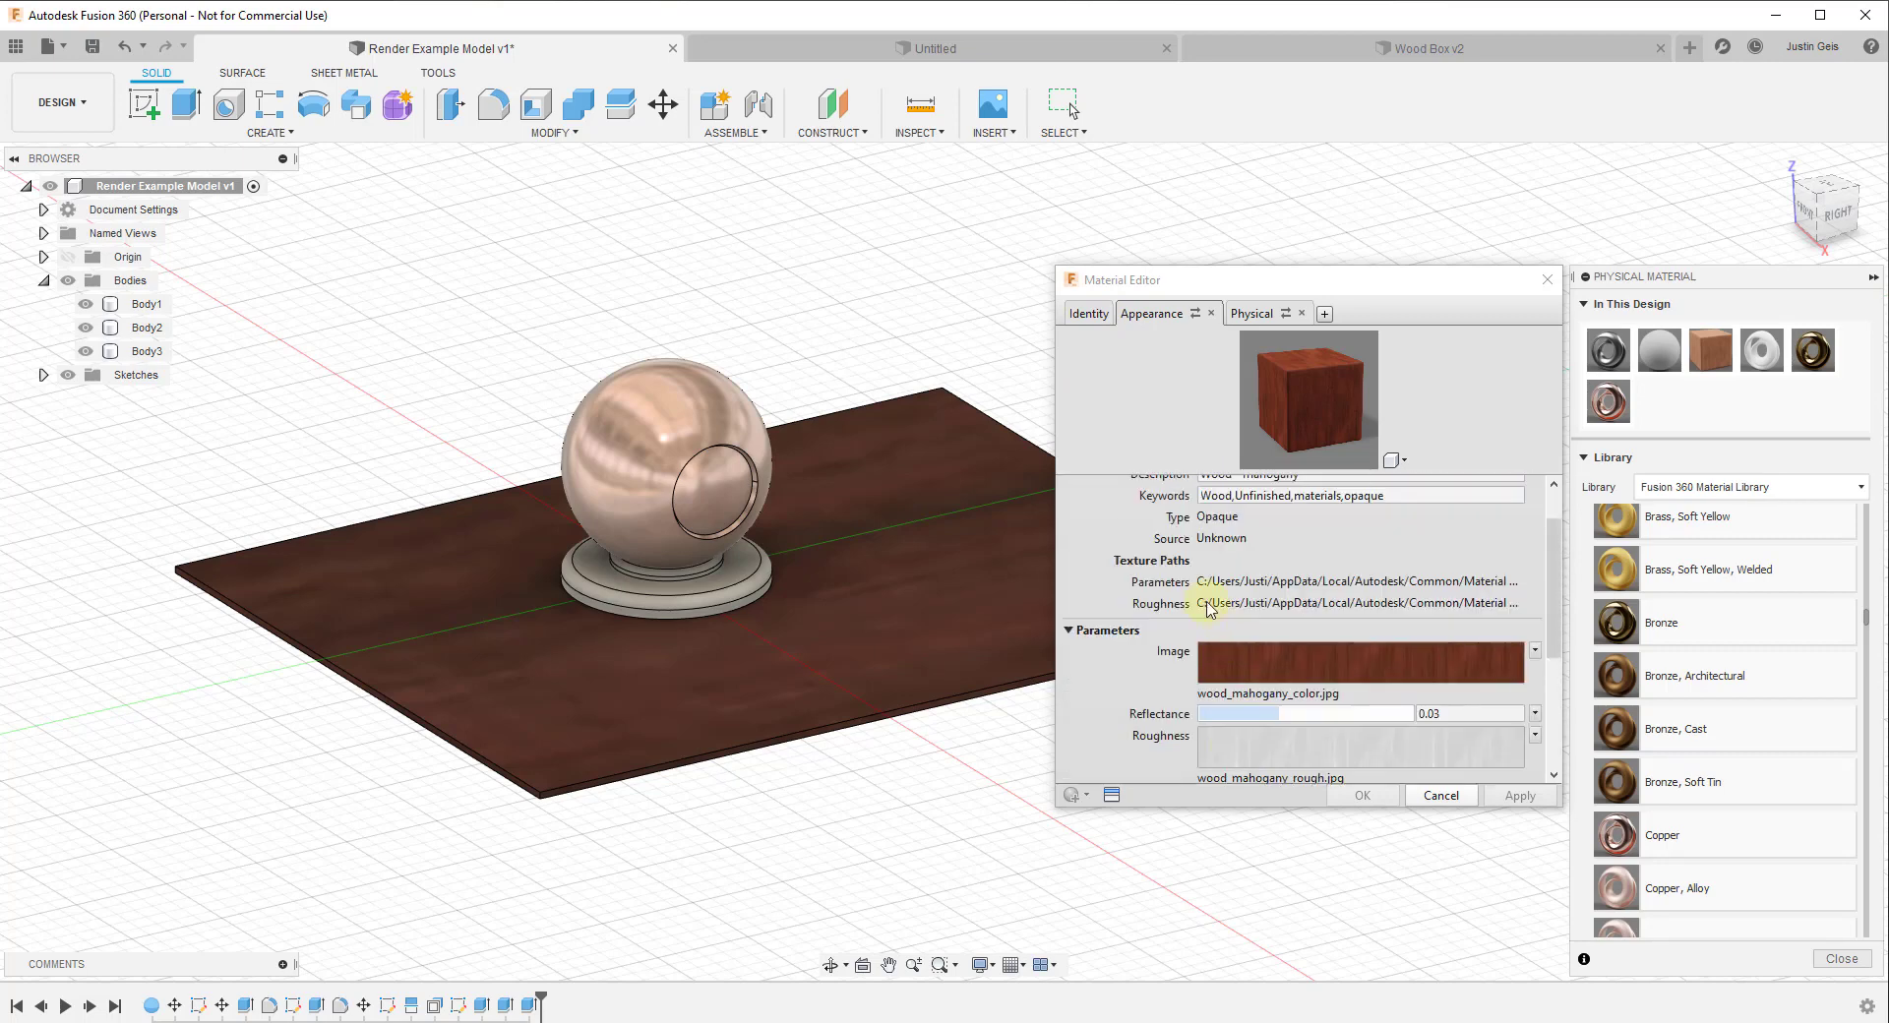
scroll(1211, 608, down, 1)
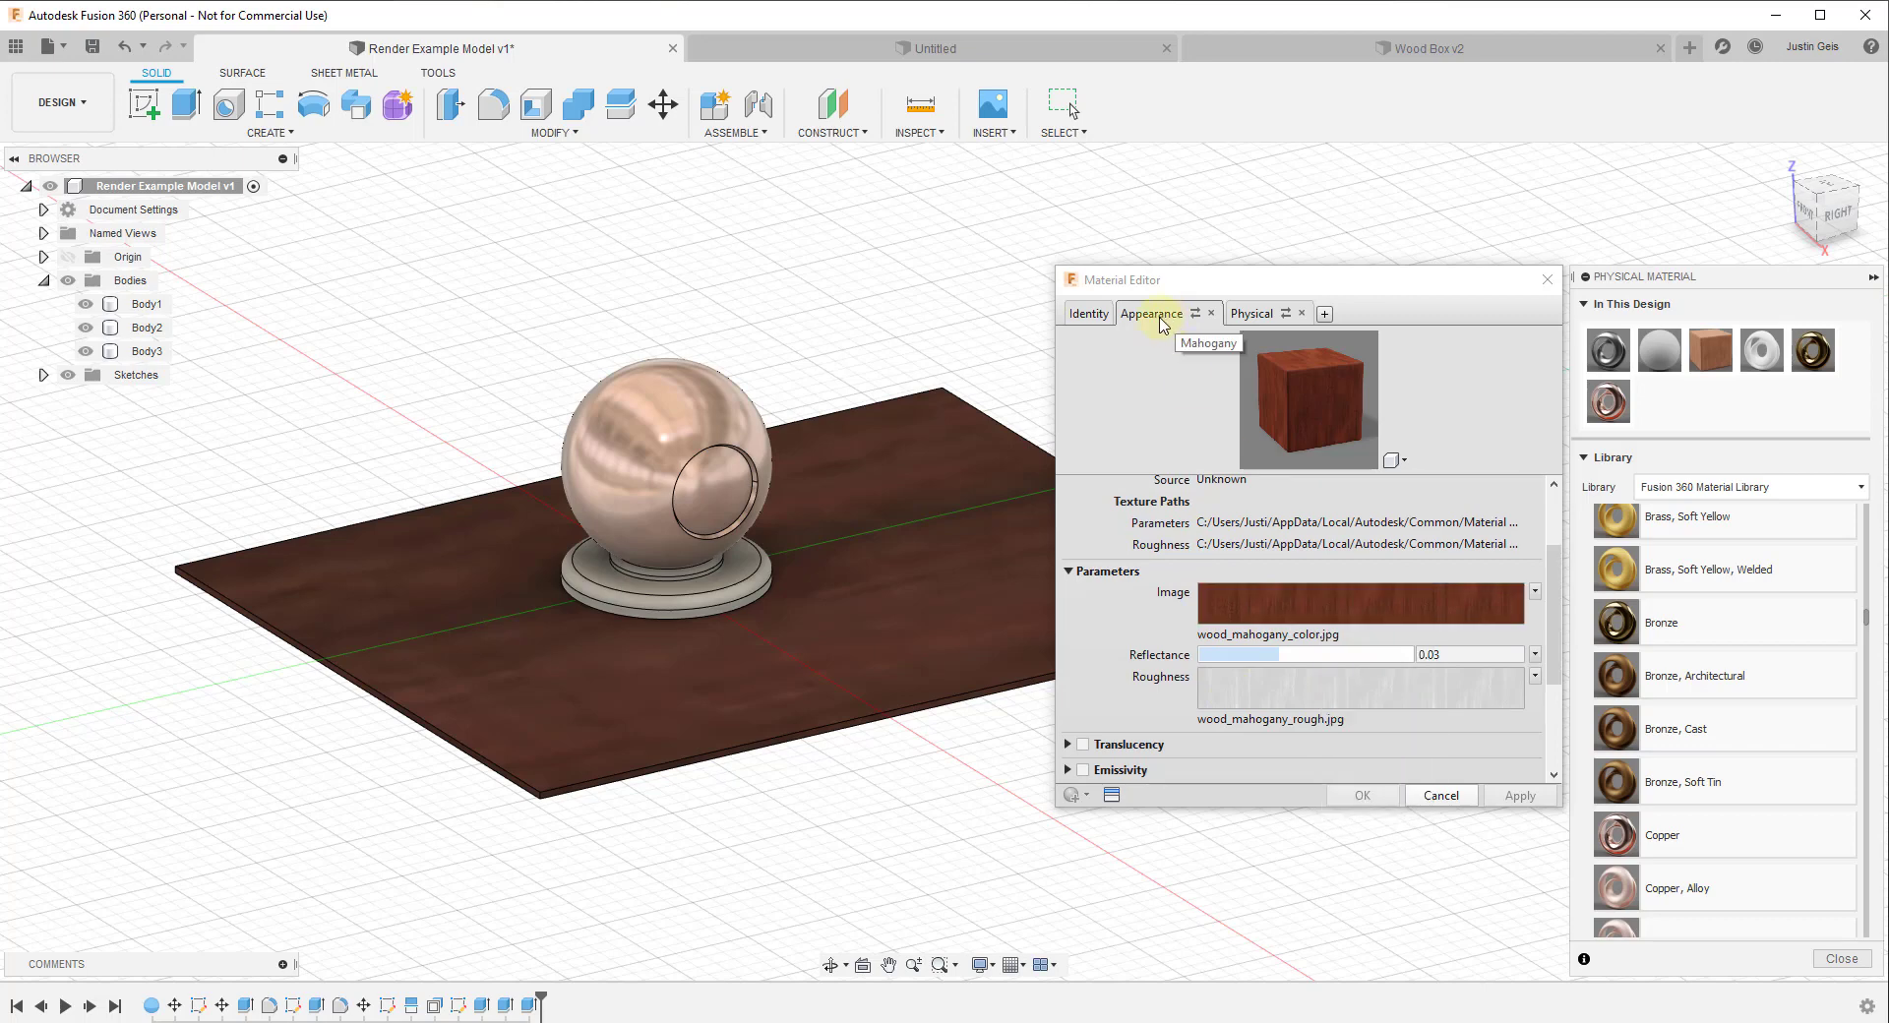
mouse_move(1304, 607)
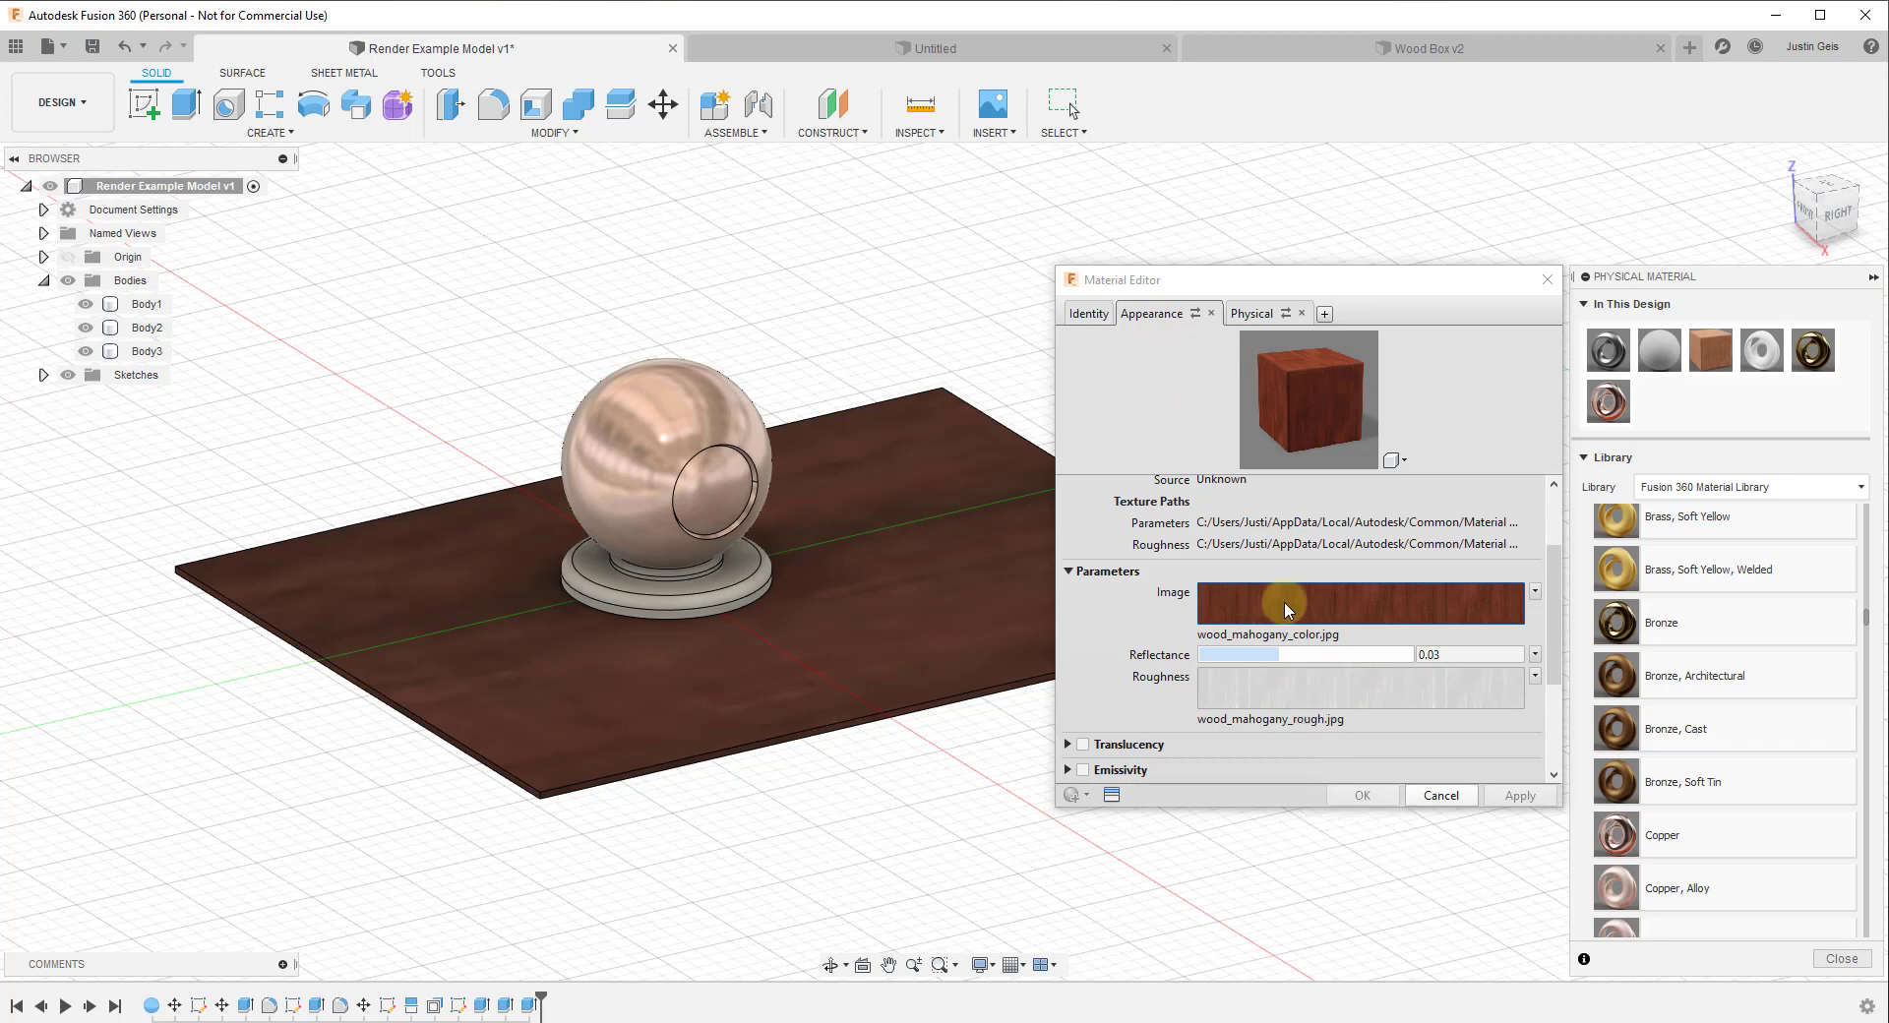
click(1339, 612)
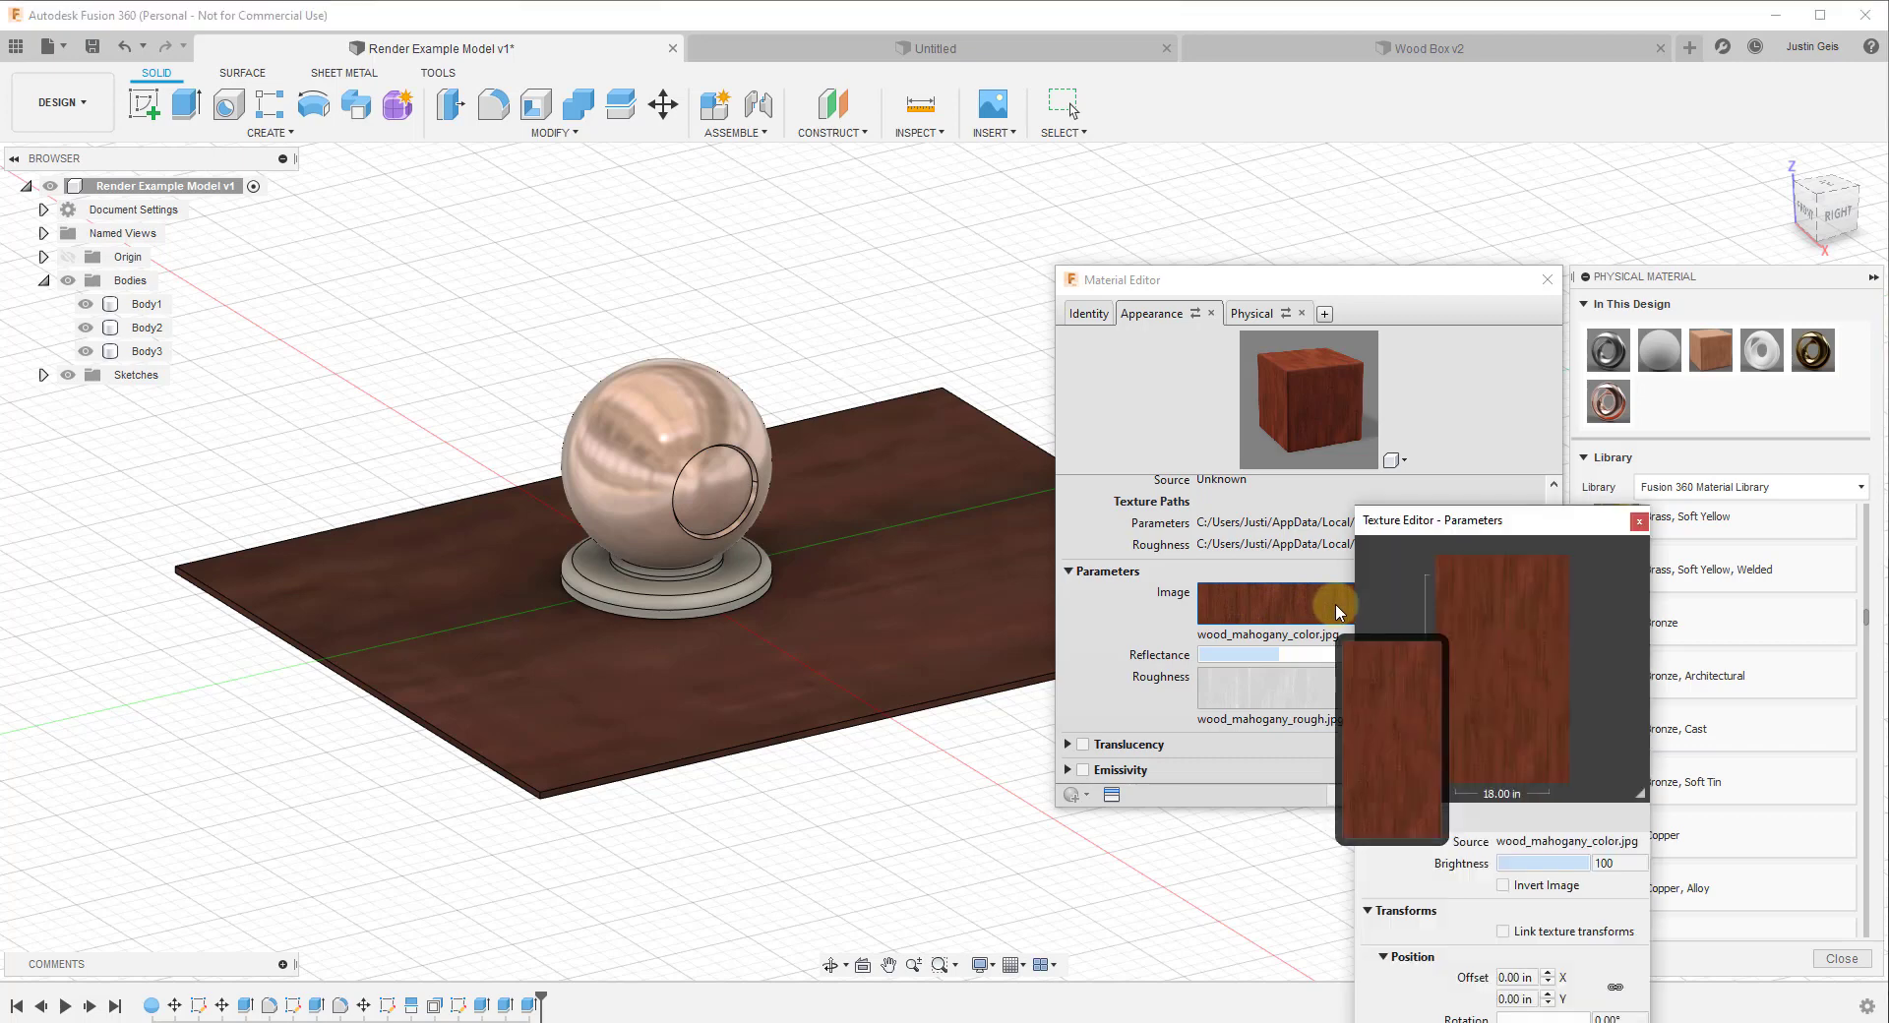
drag(1491, 524, 1585, 257)
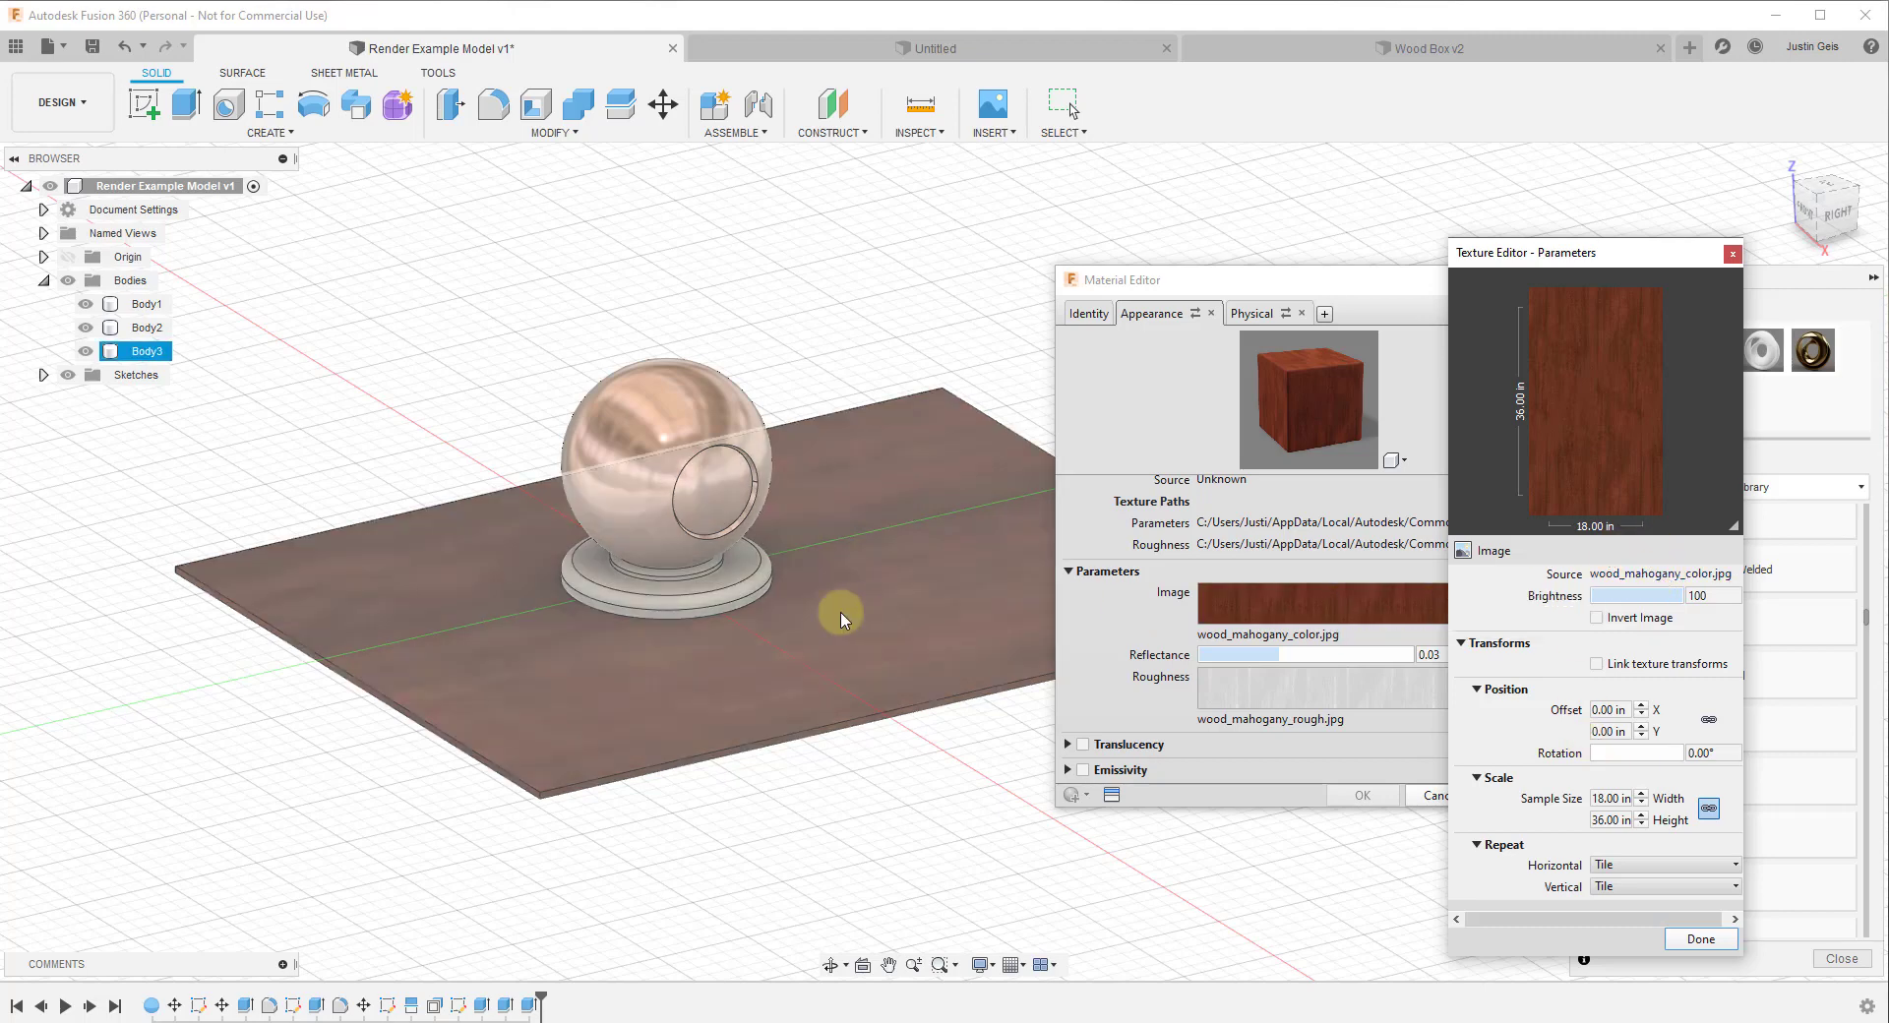
click(1702, 940)
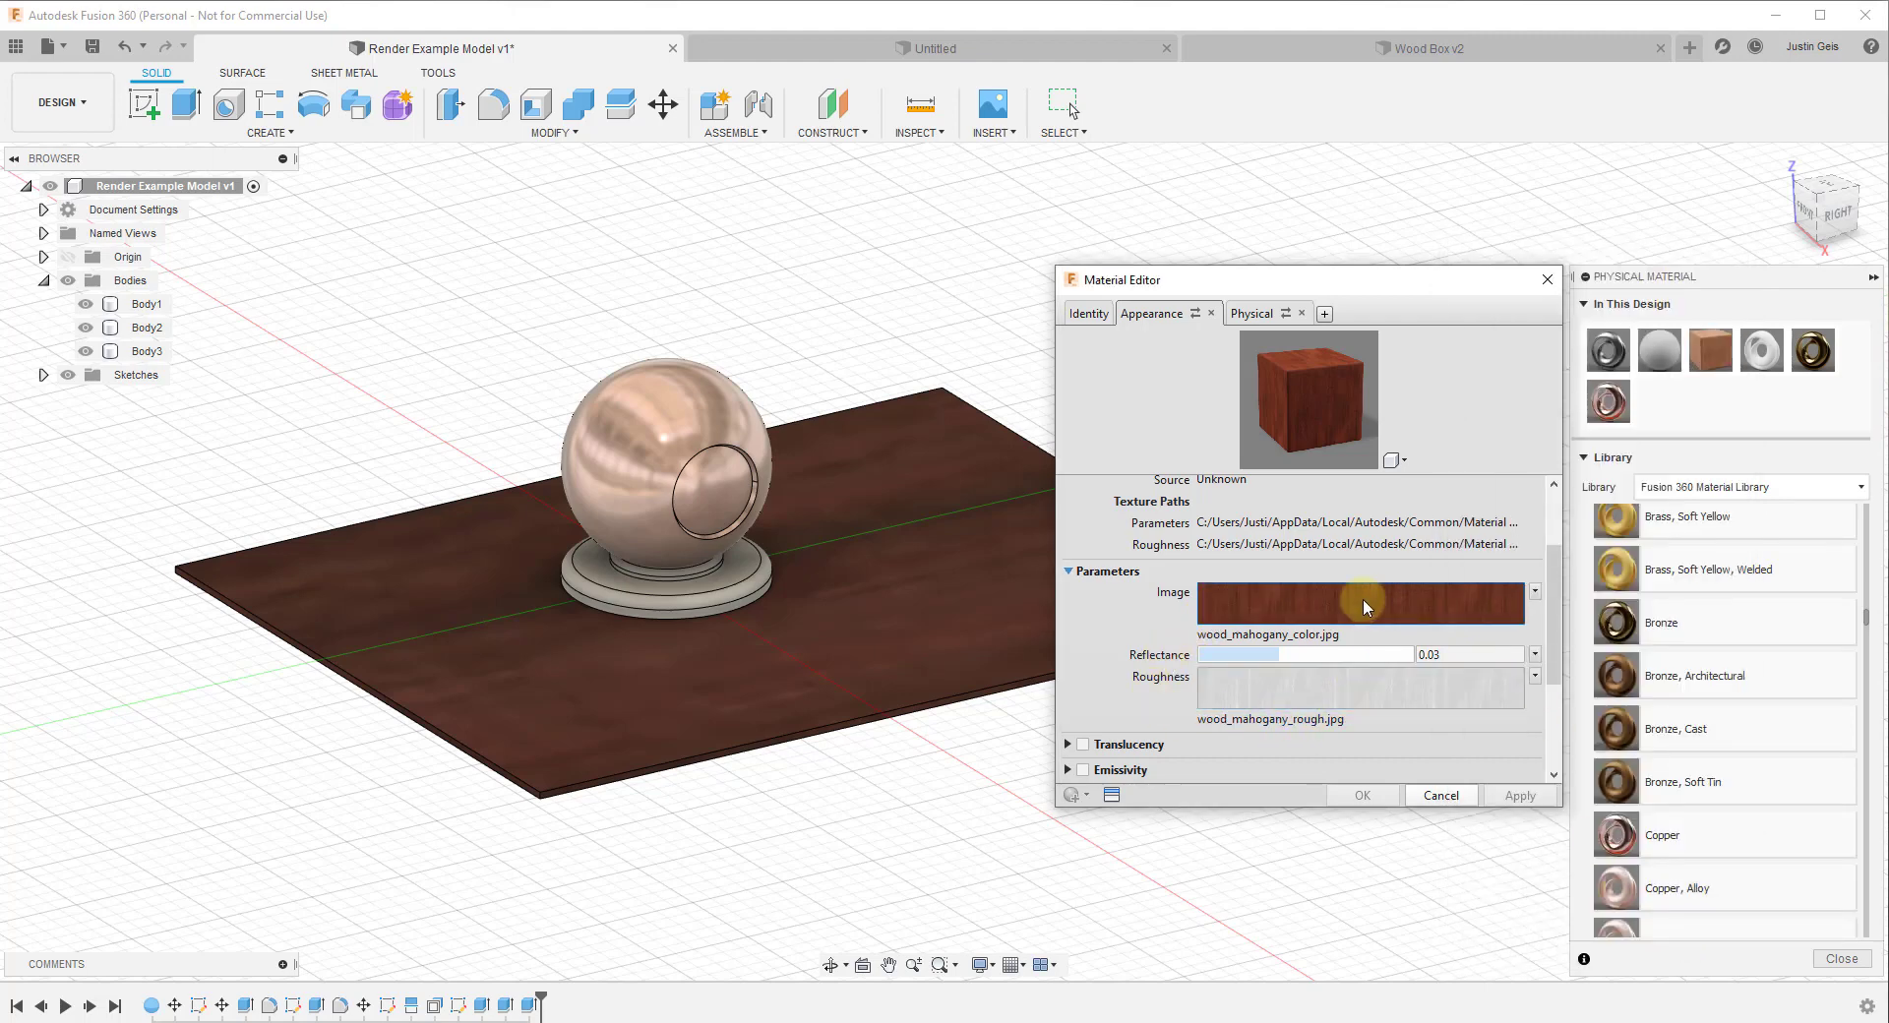
Step: Raise the Mahogany appearance's reflectance from 0.03 to 0.06
drag(1299, 654, 1356, 656)
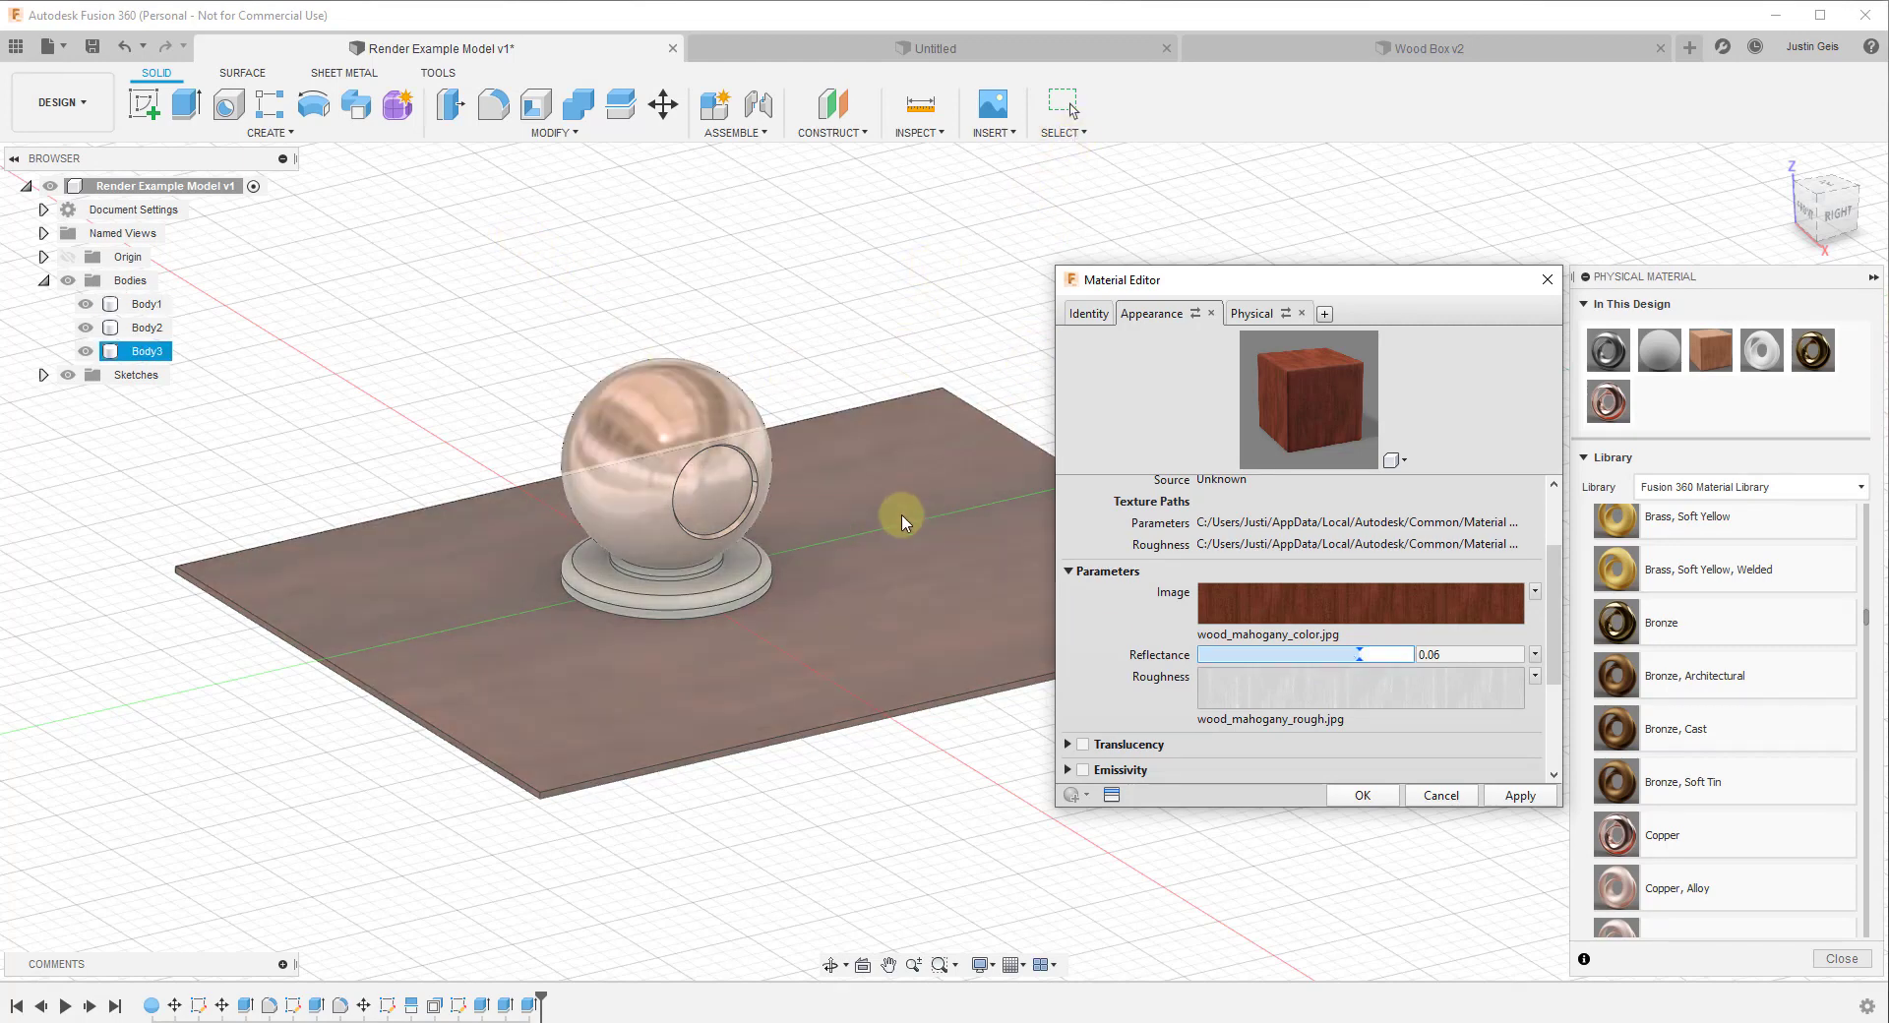
click(843, 561)
key(Escape)
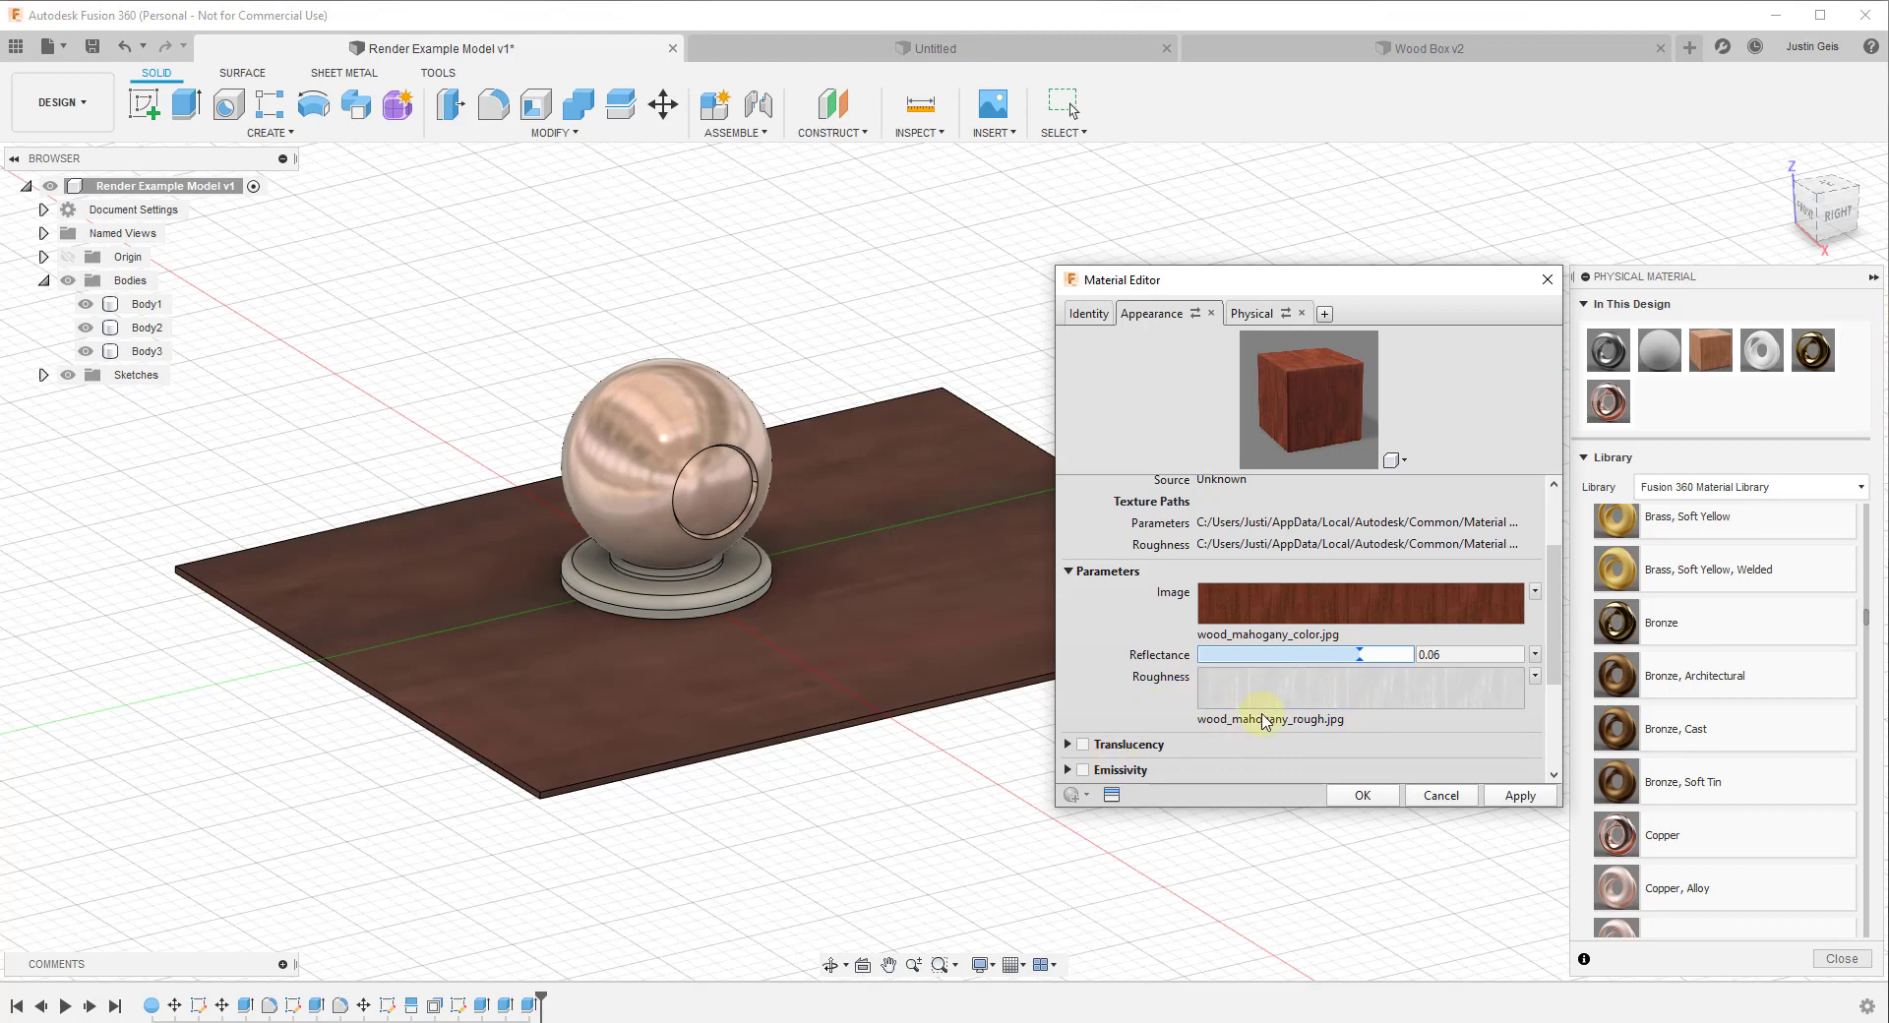
Step: Inspect the brighter board, then open the mahogany image's Texture Editor
mouse_move(1275, 690)
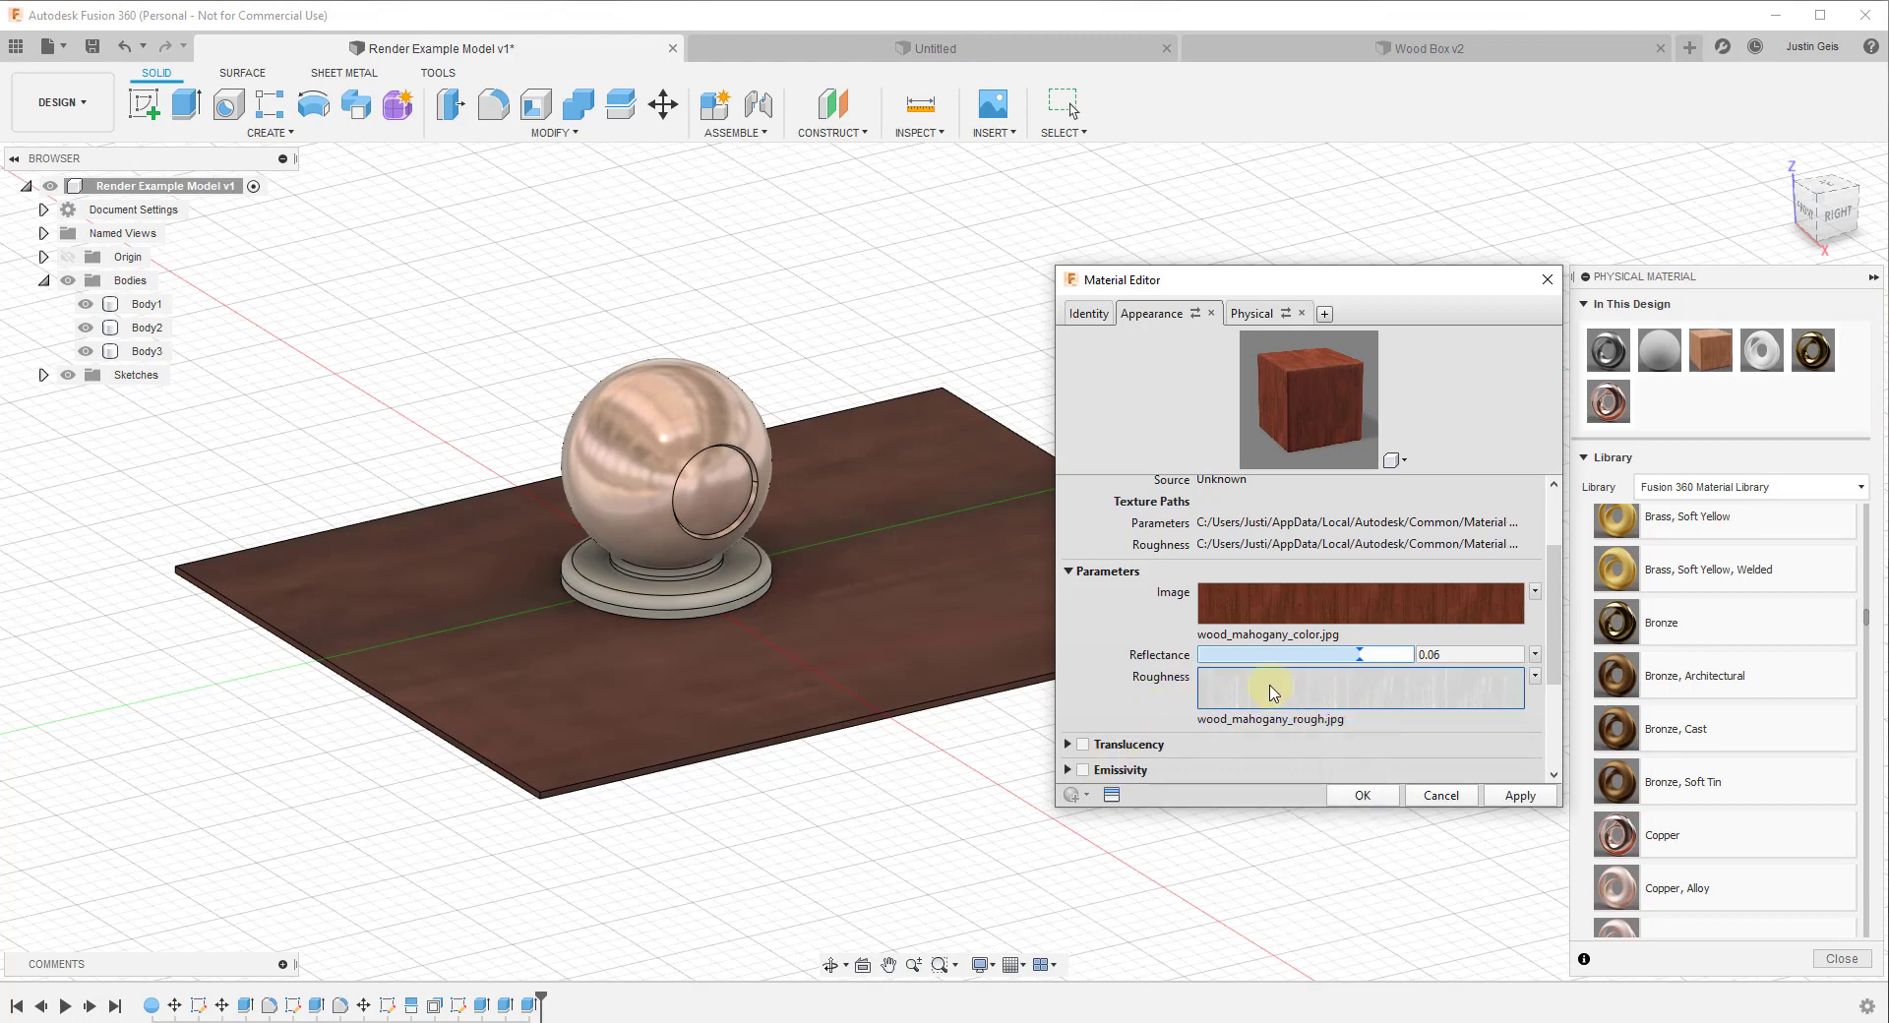
click(970, 551)
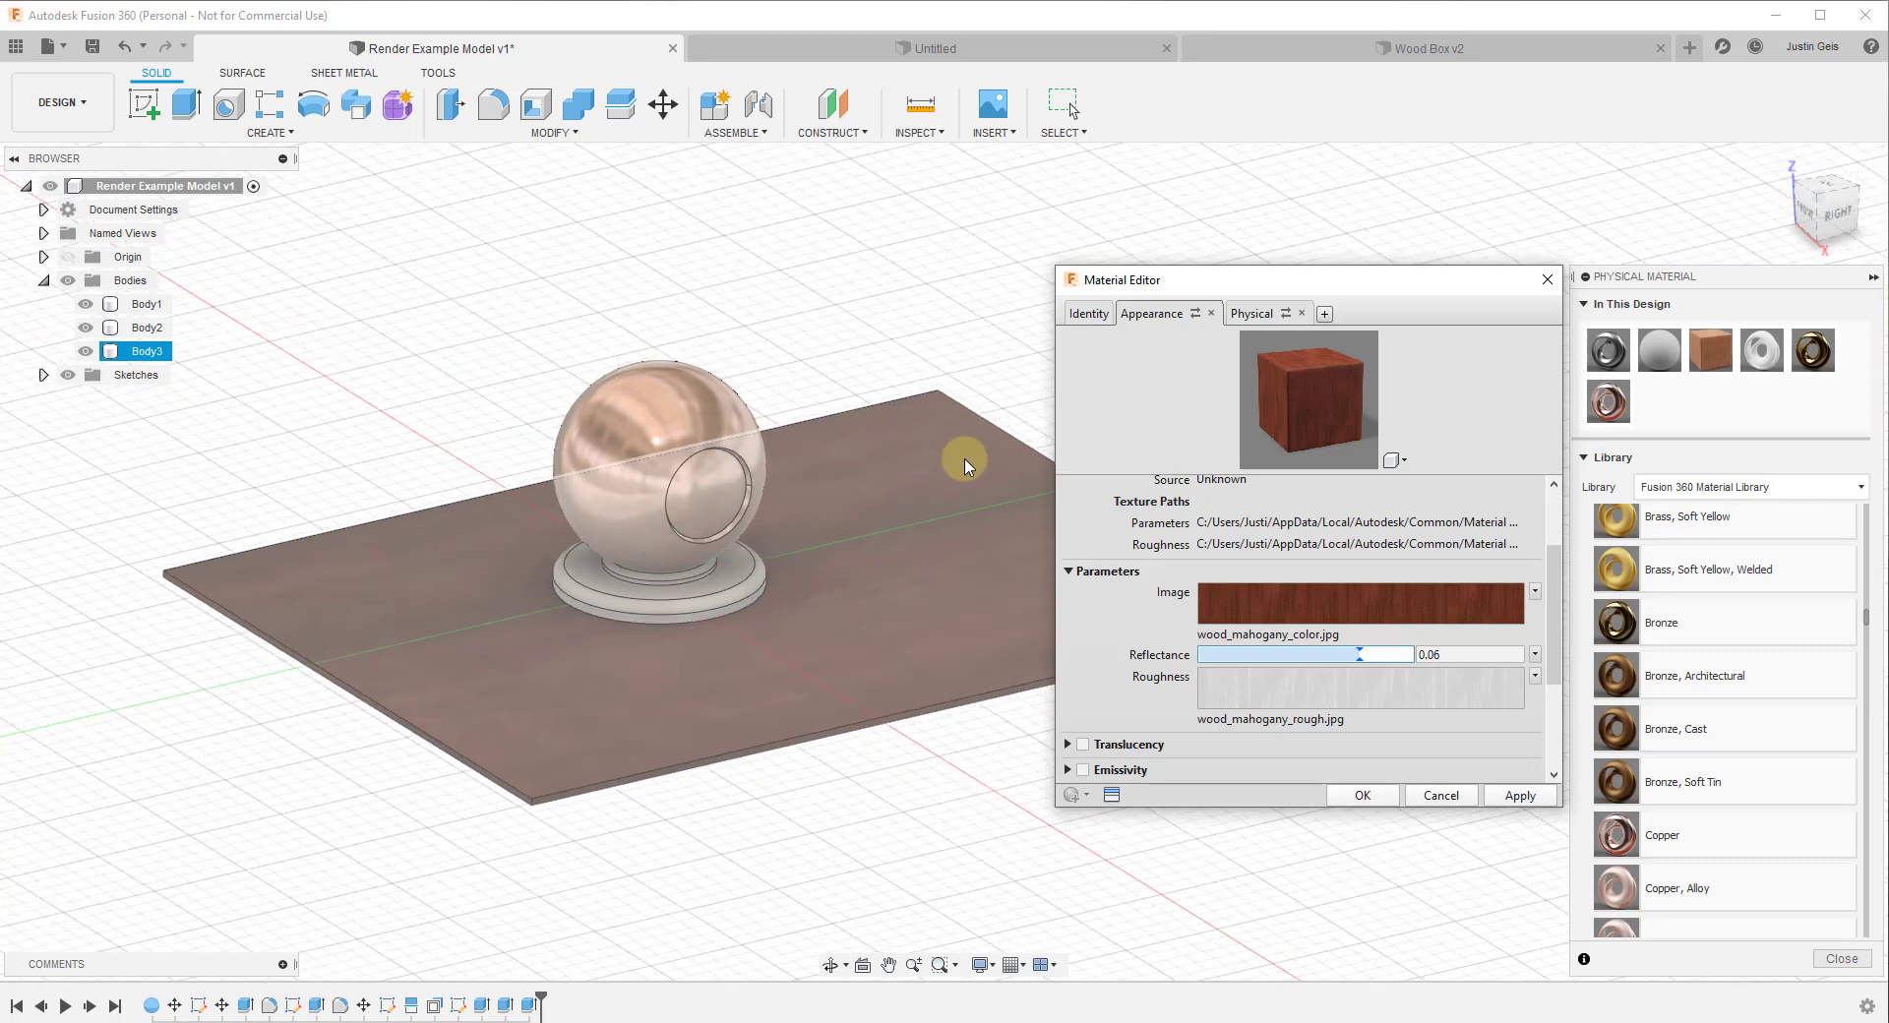
click(848, 933)
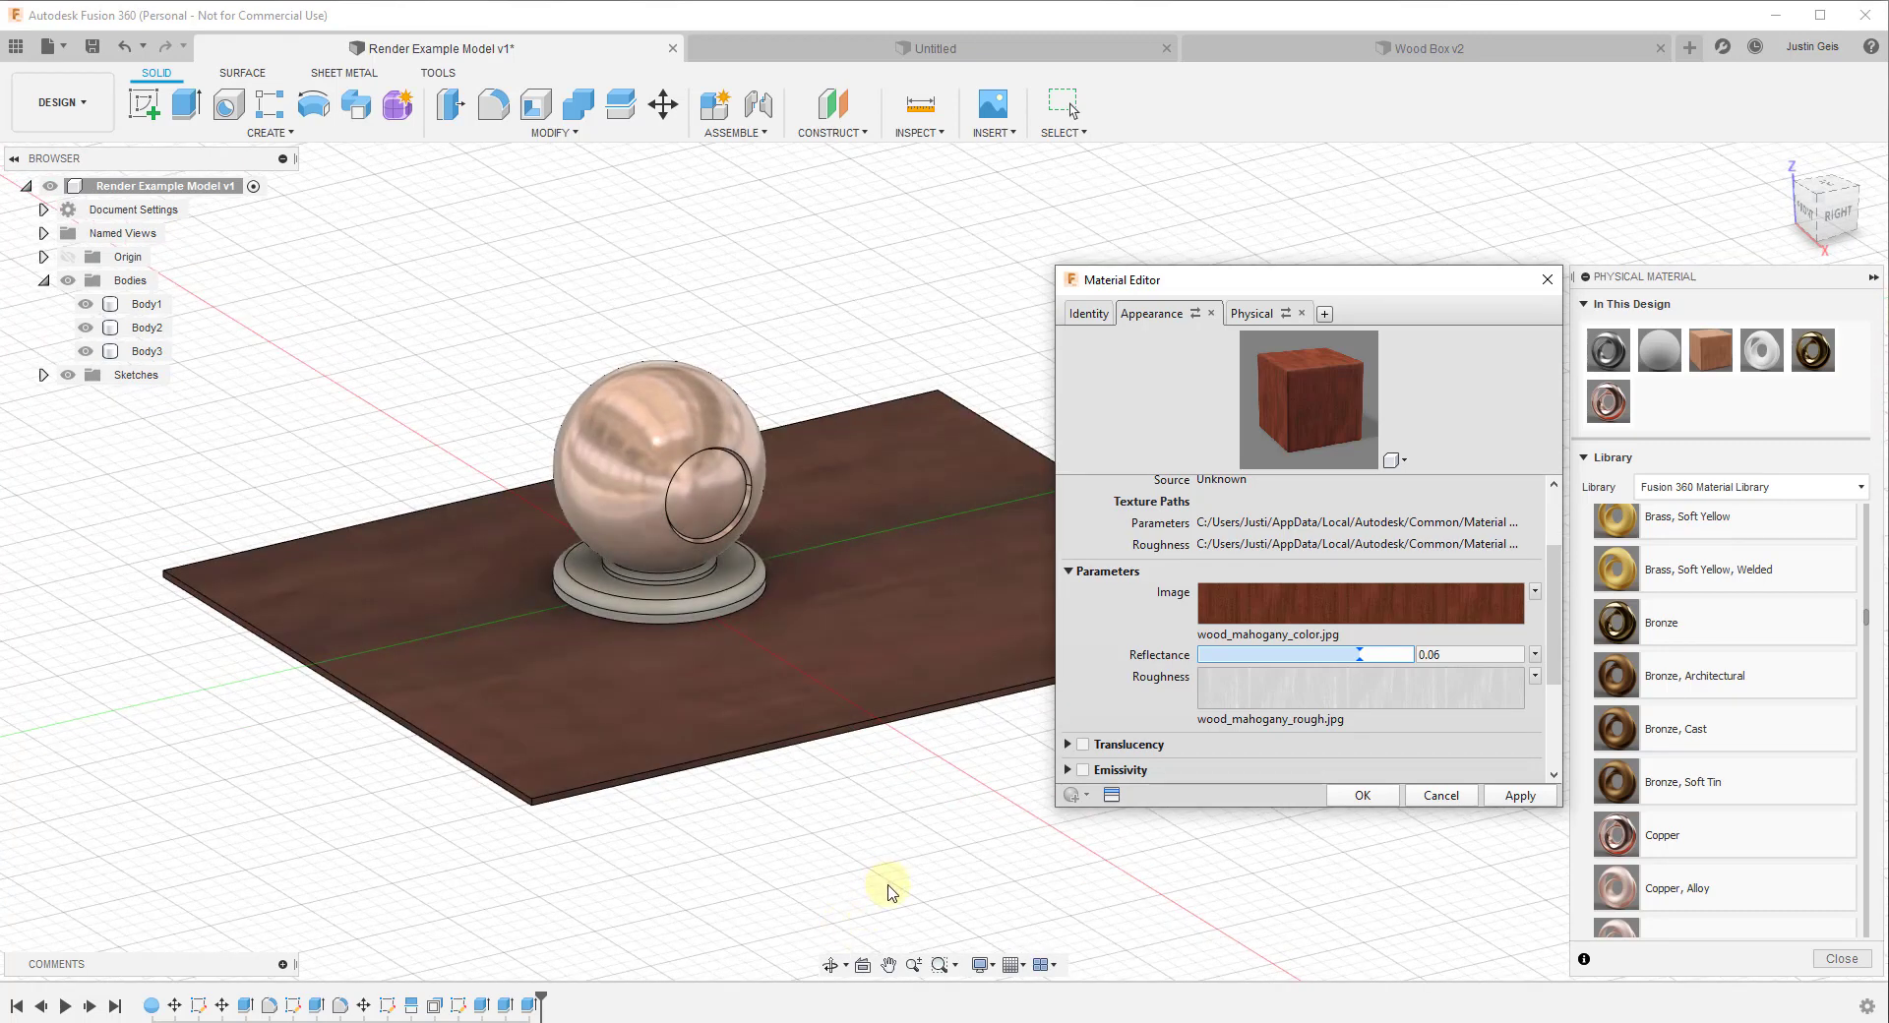
click(831, 736)
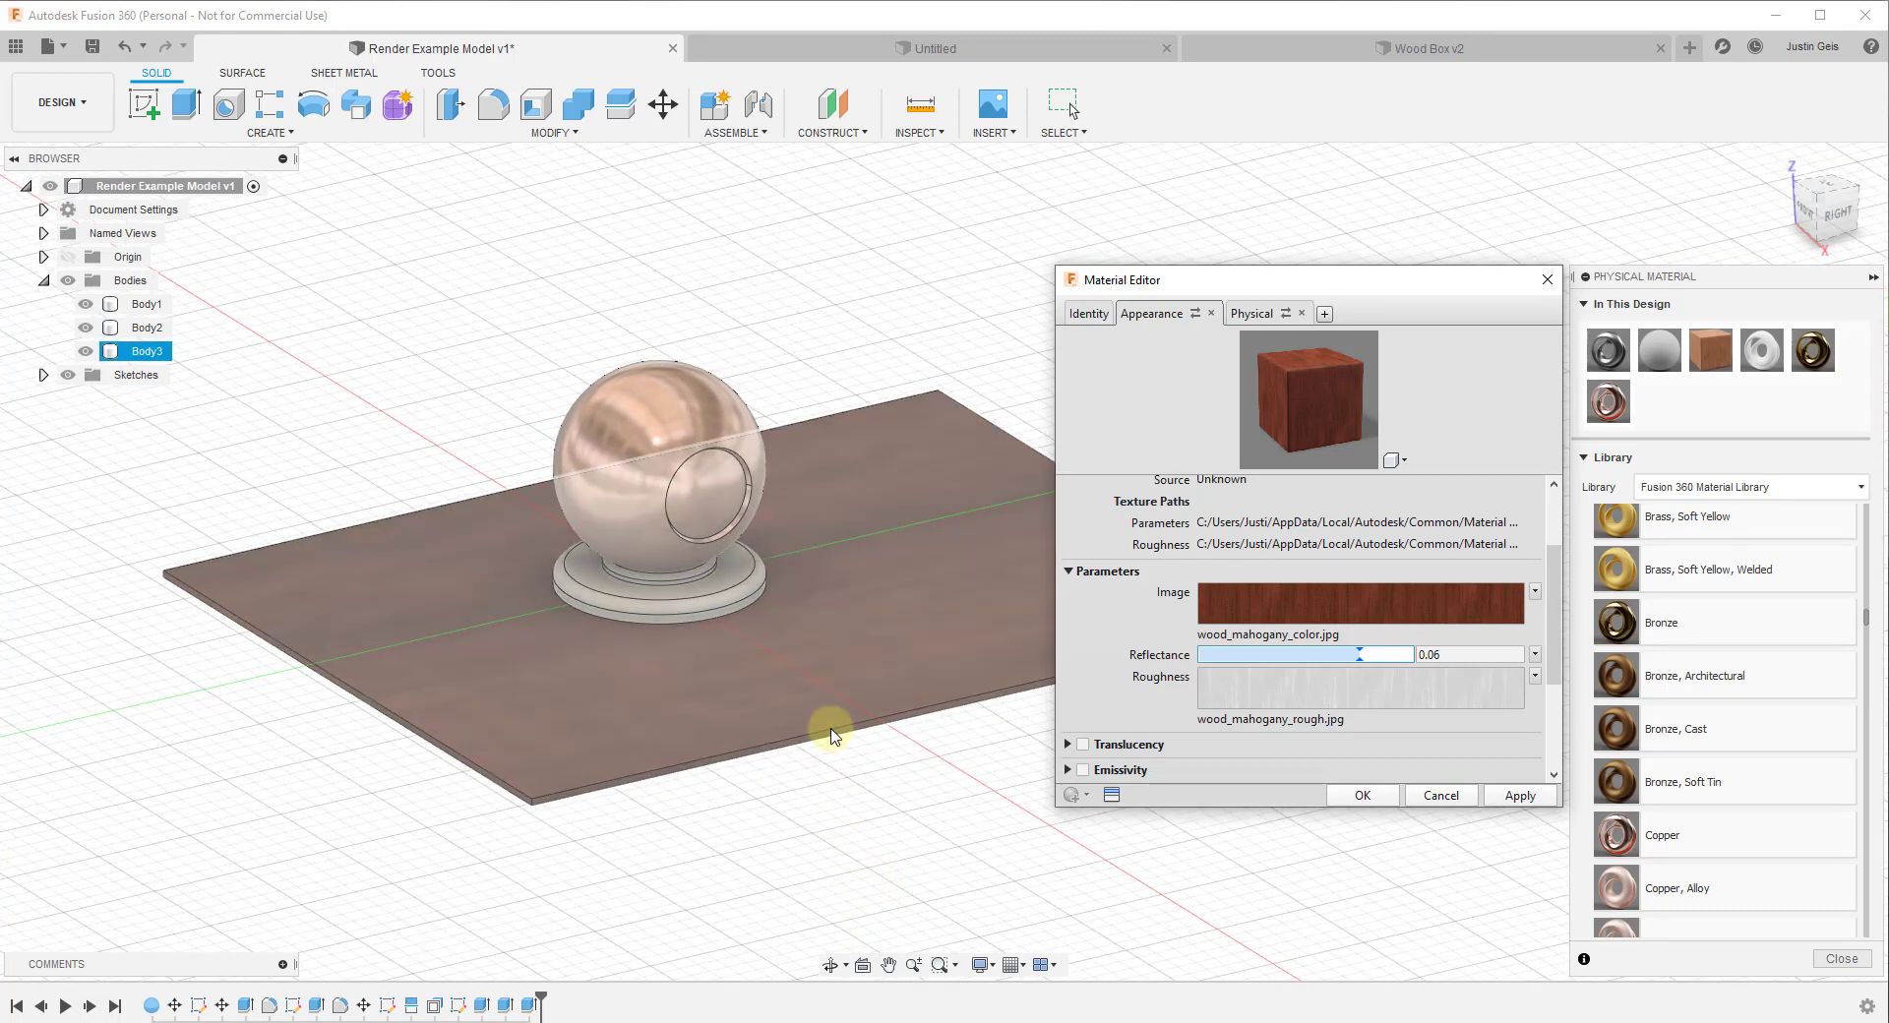
click(906, 844)
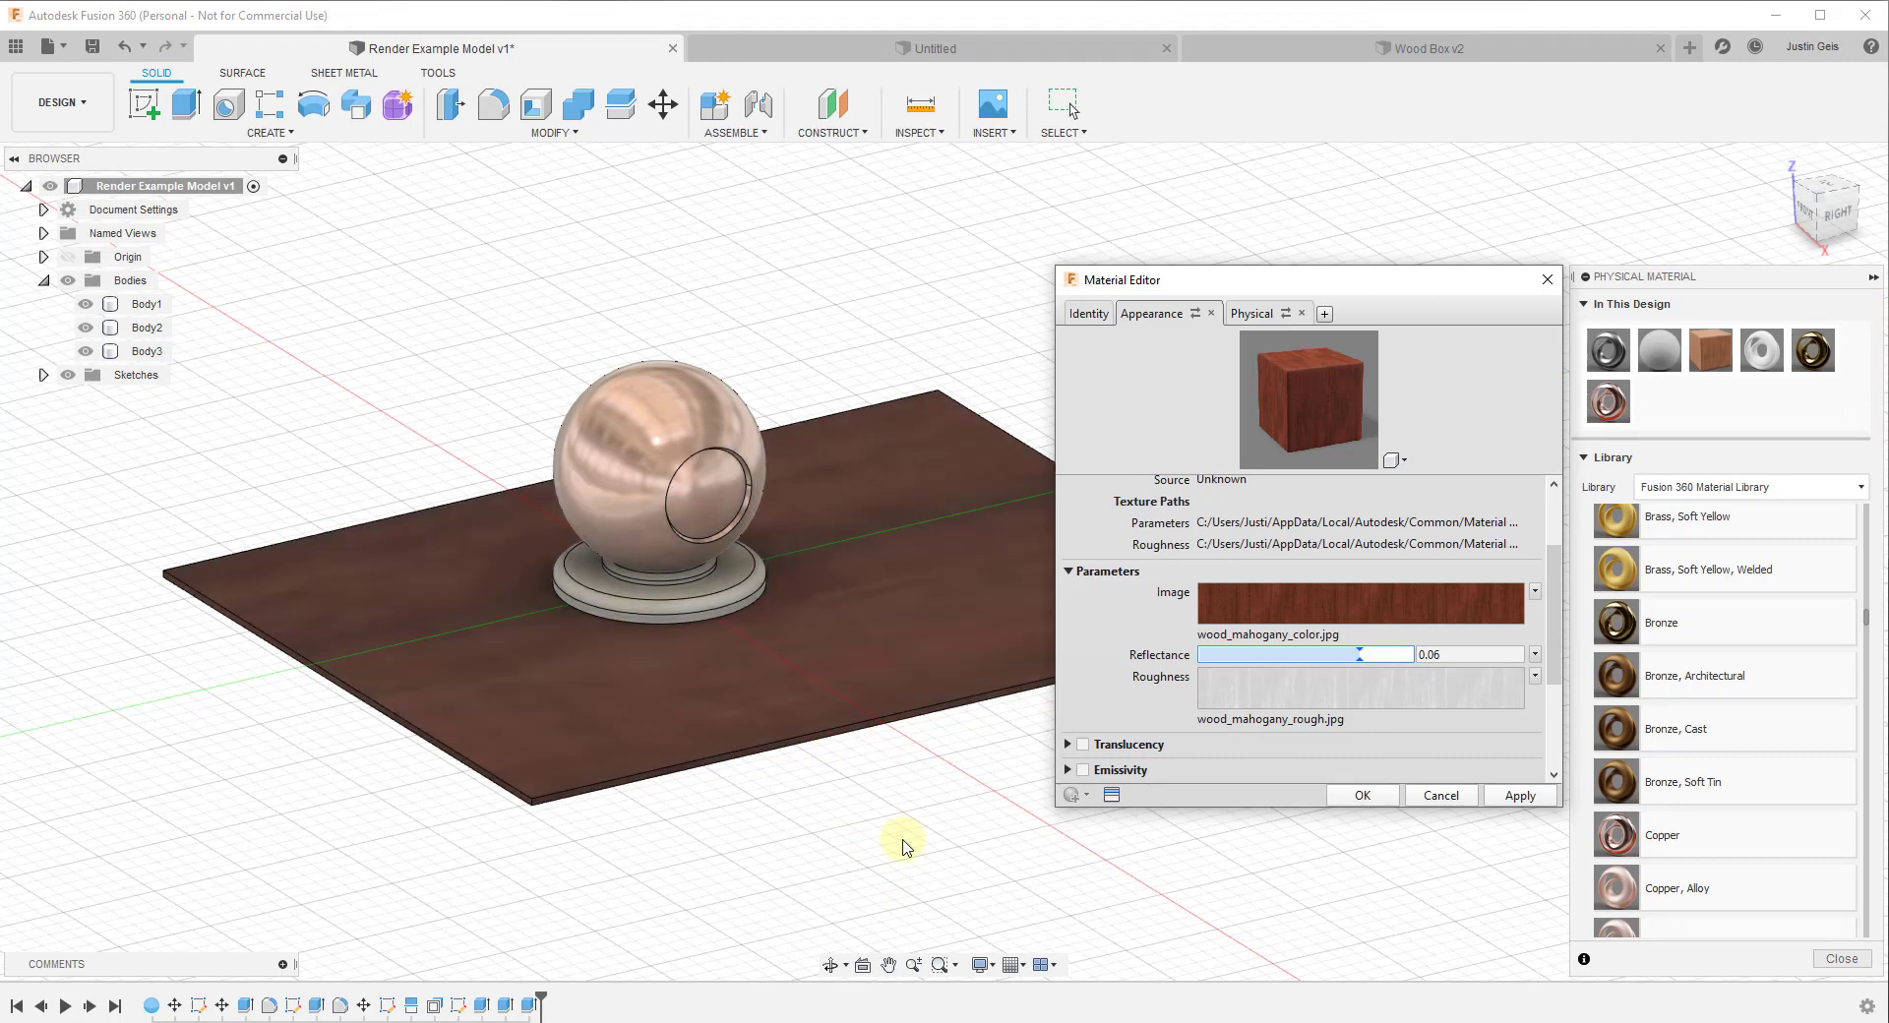
click(1349, 600)
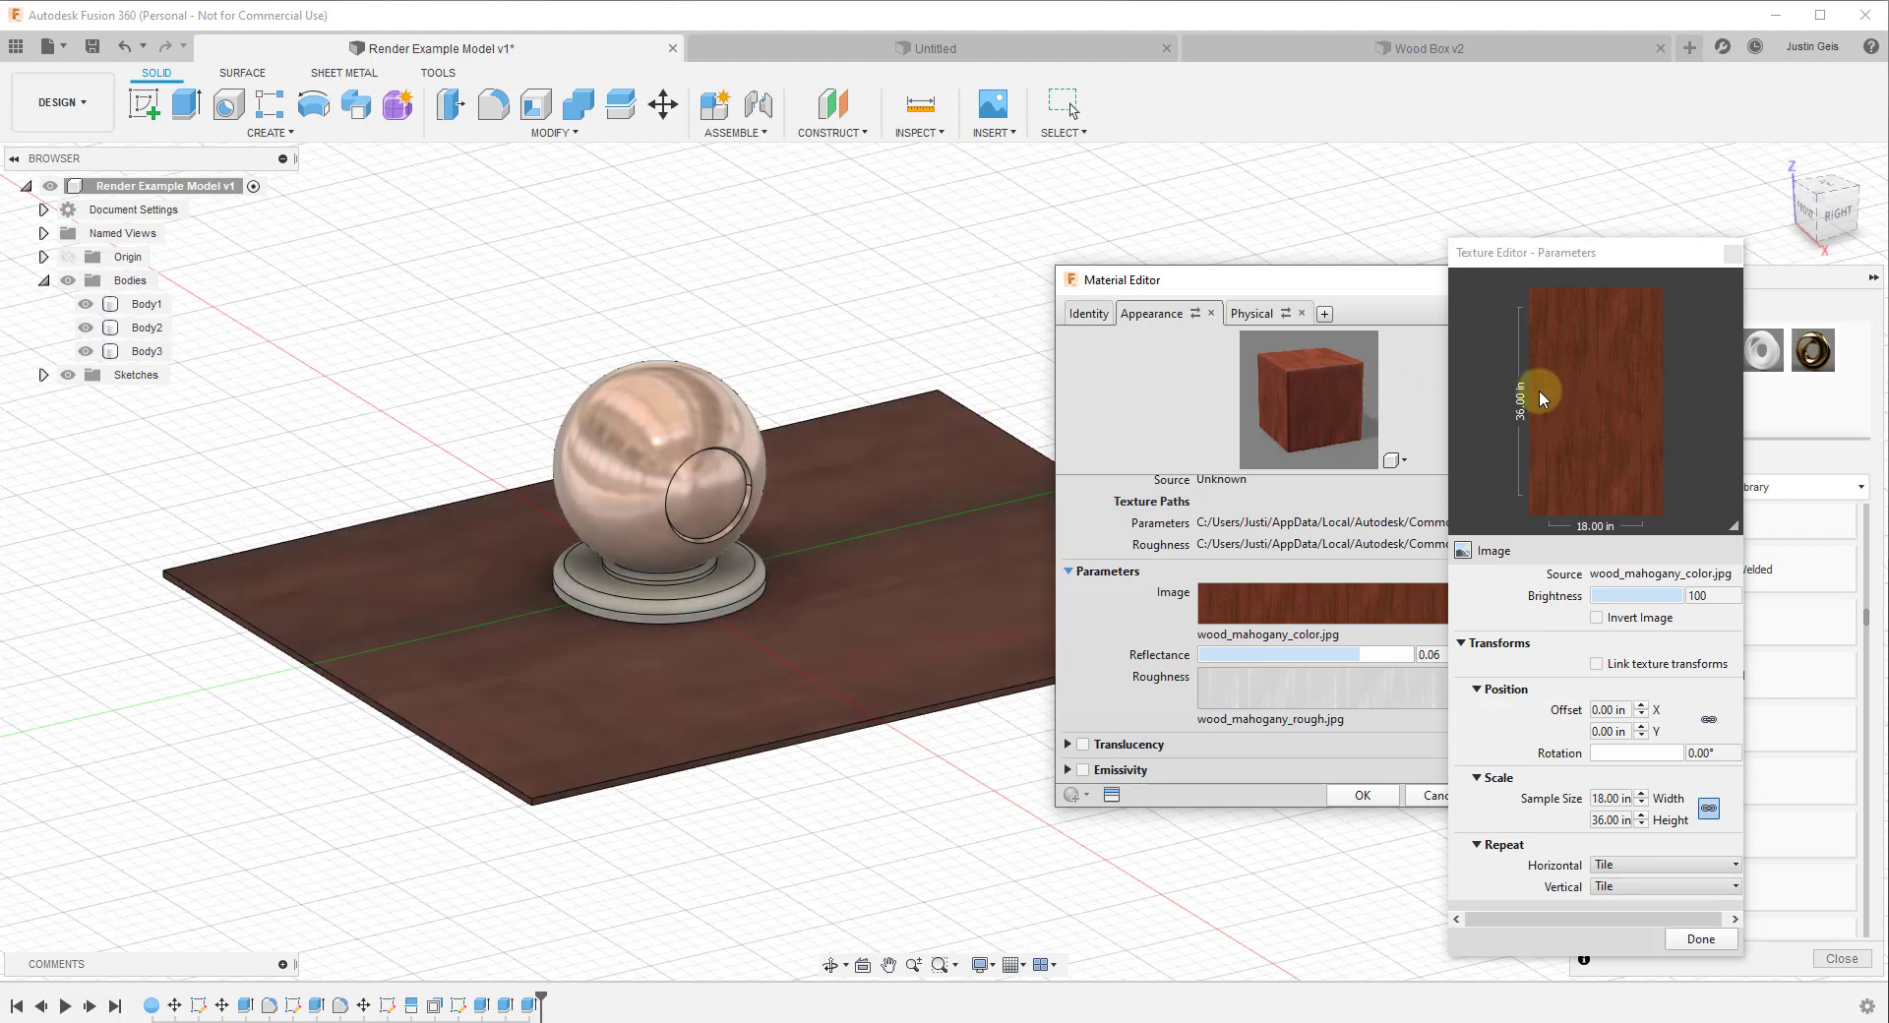
Step: Set the texture sample width to 9 in, halving the sample to 9 × 18 in
click(937, 684)
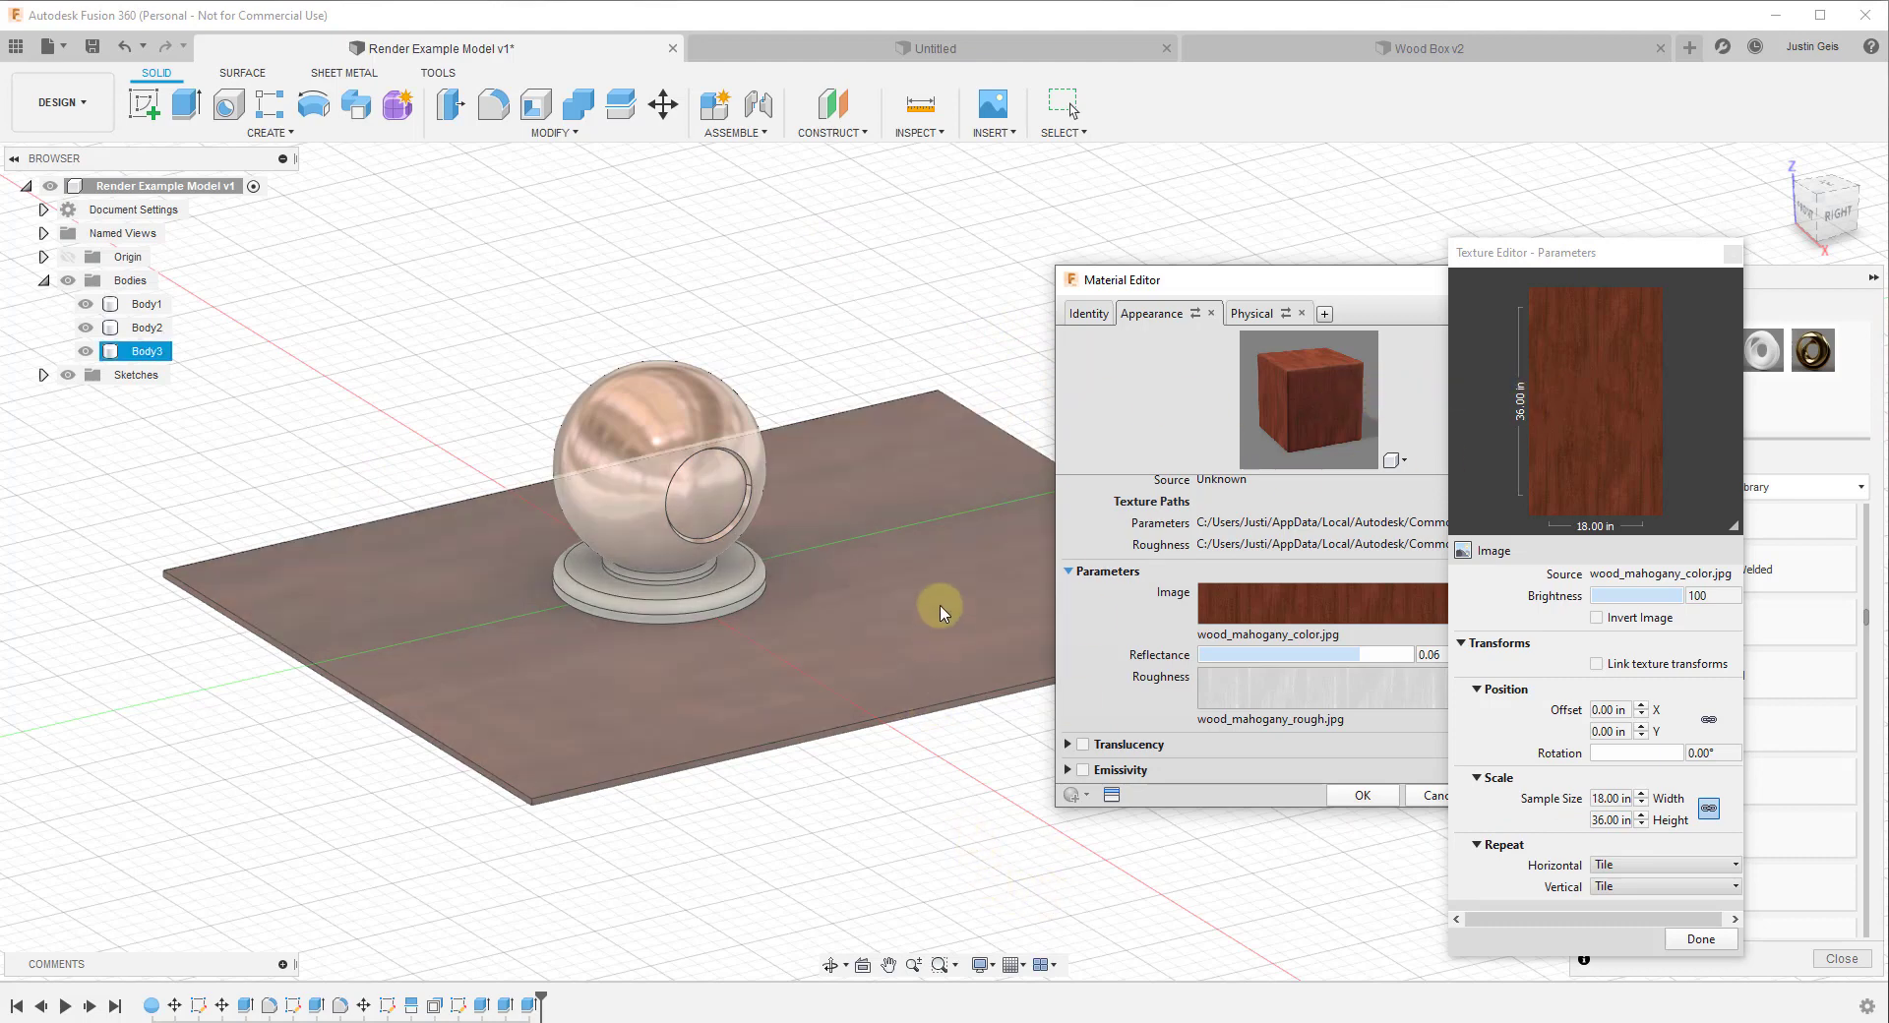
click(935, 623)
click(1601, 797)
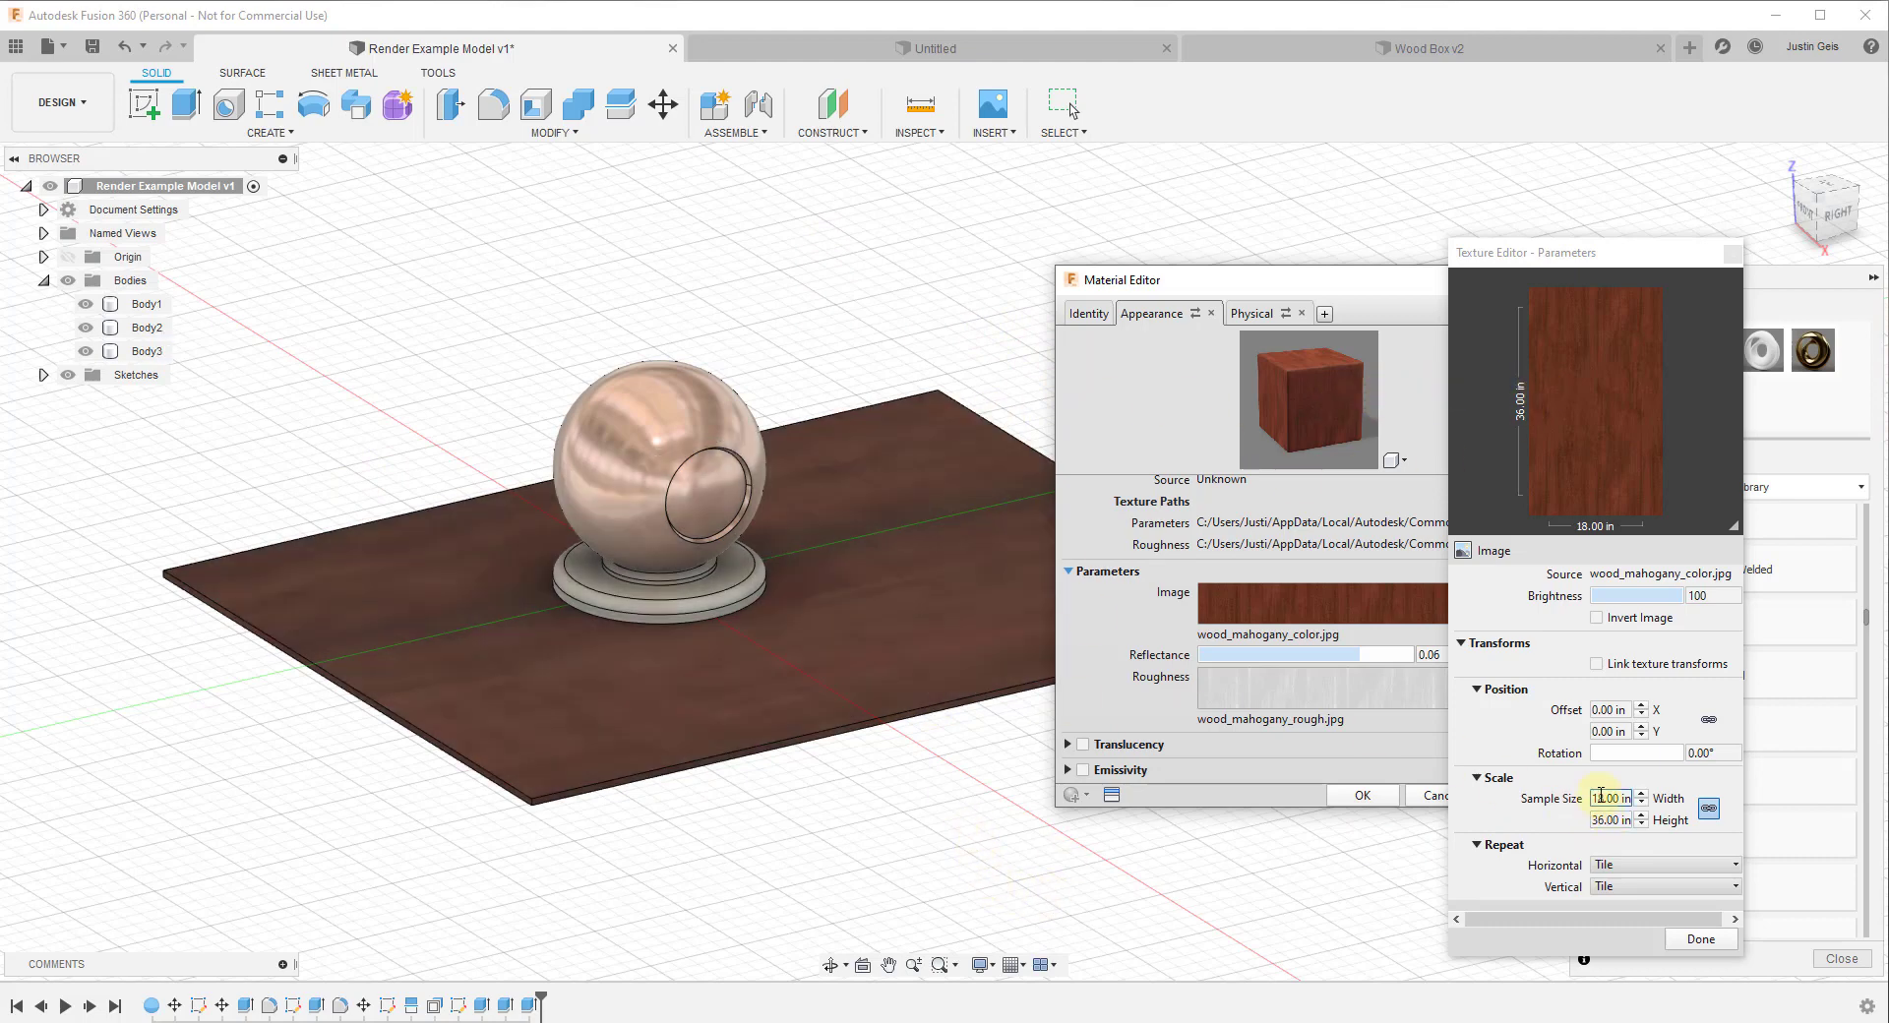
click(1601, 797)
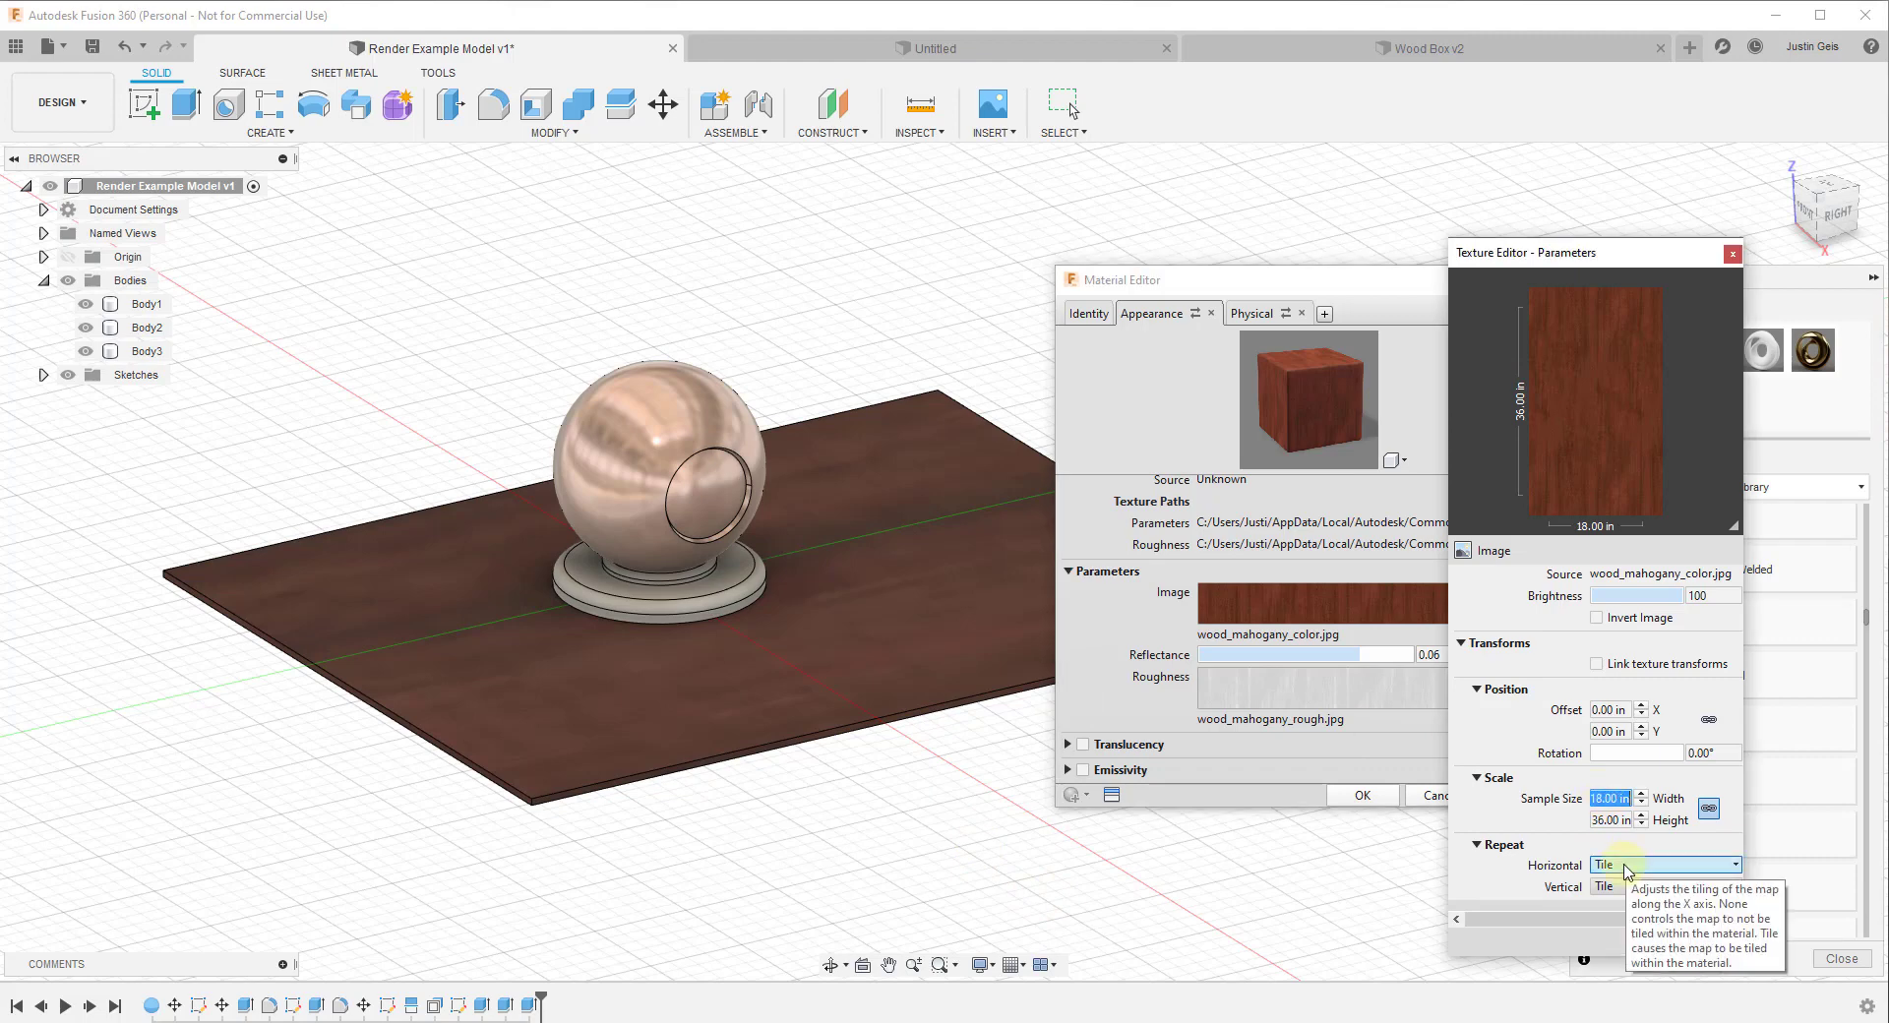
click(868, 596)
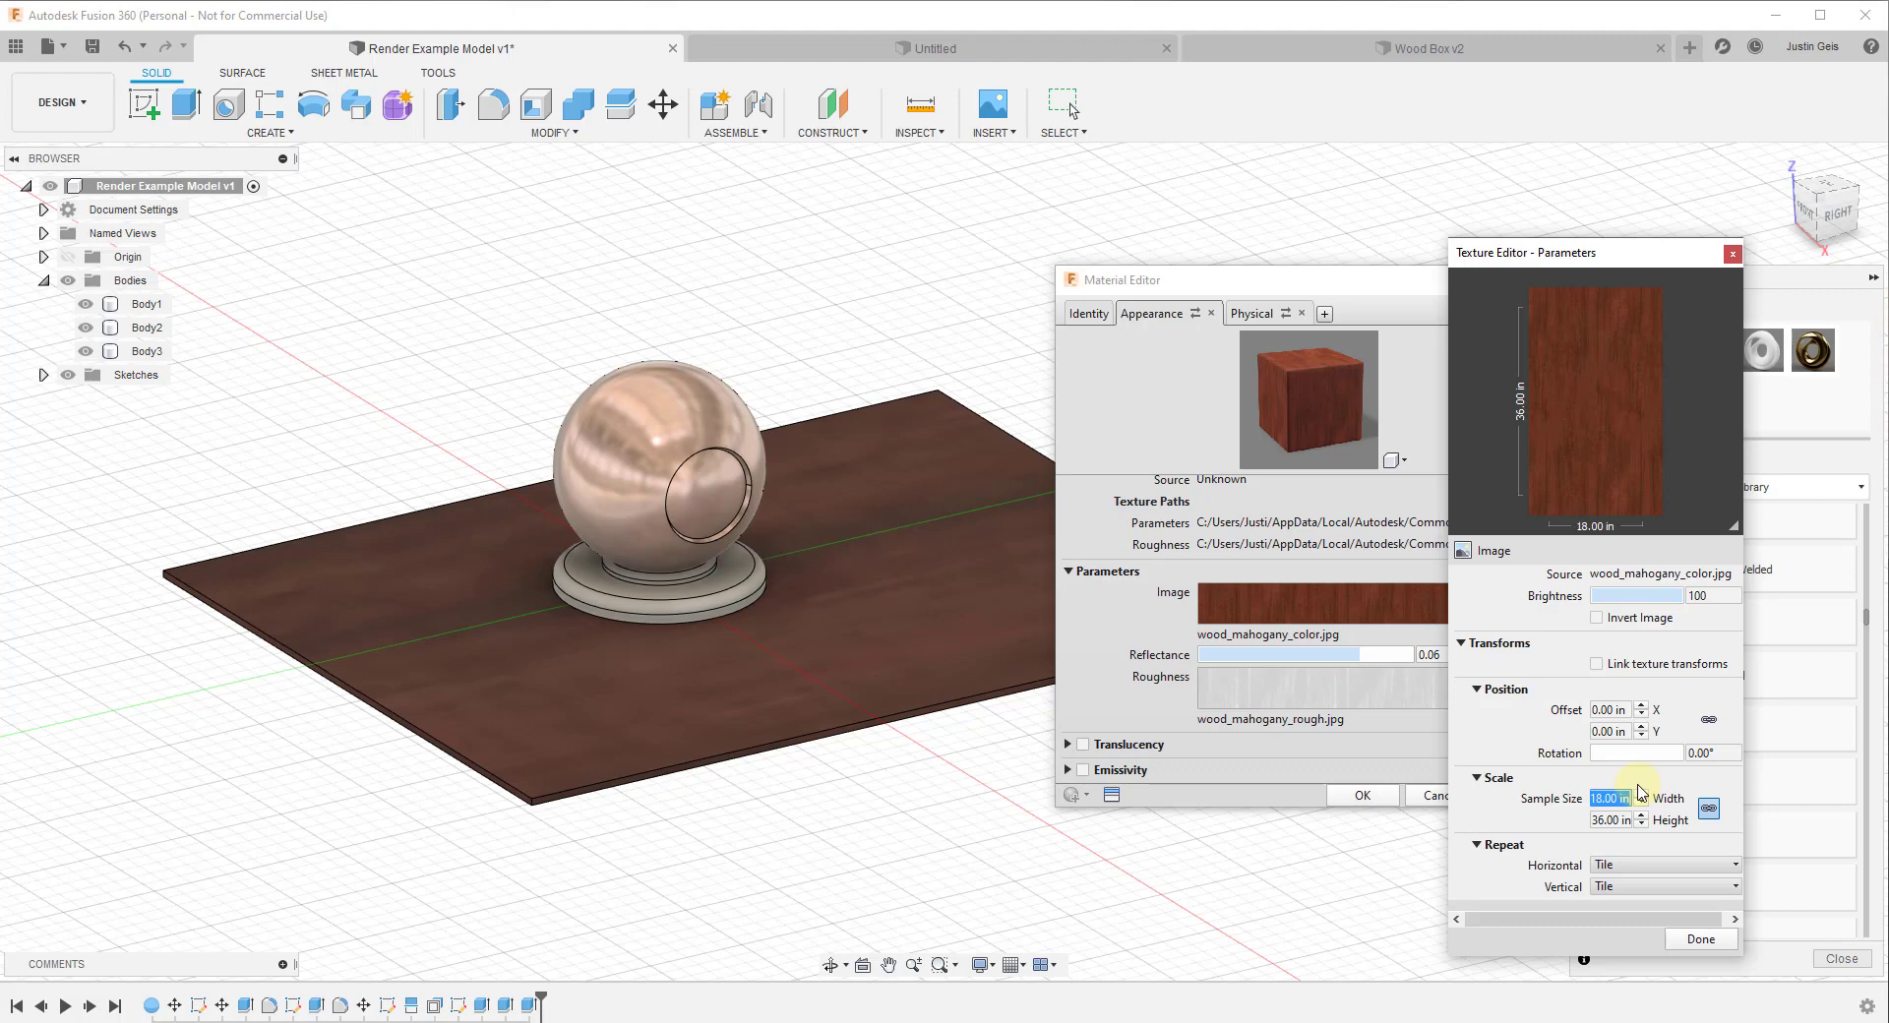
text(9)
key(Tab)
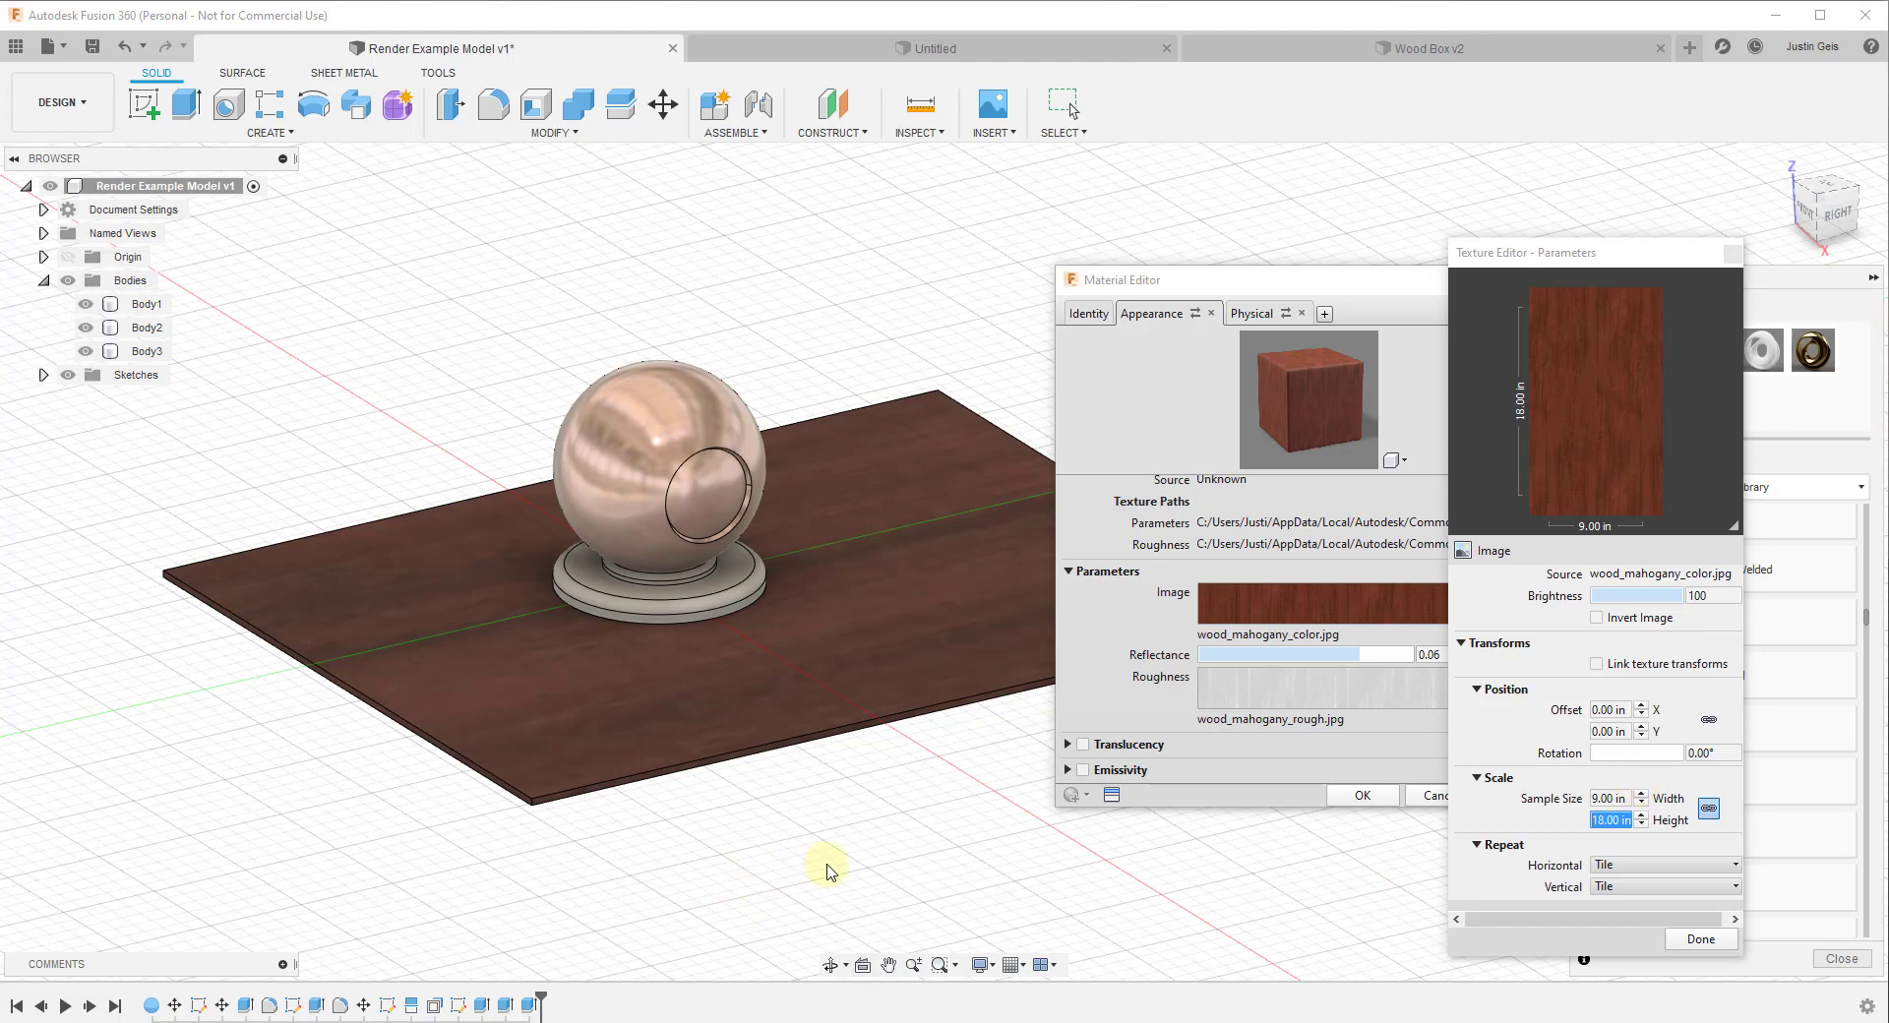
Step: Compare the grain, then shrink the sample width to 4 in for a 4 × 8 in sample
click(933, 745)
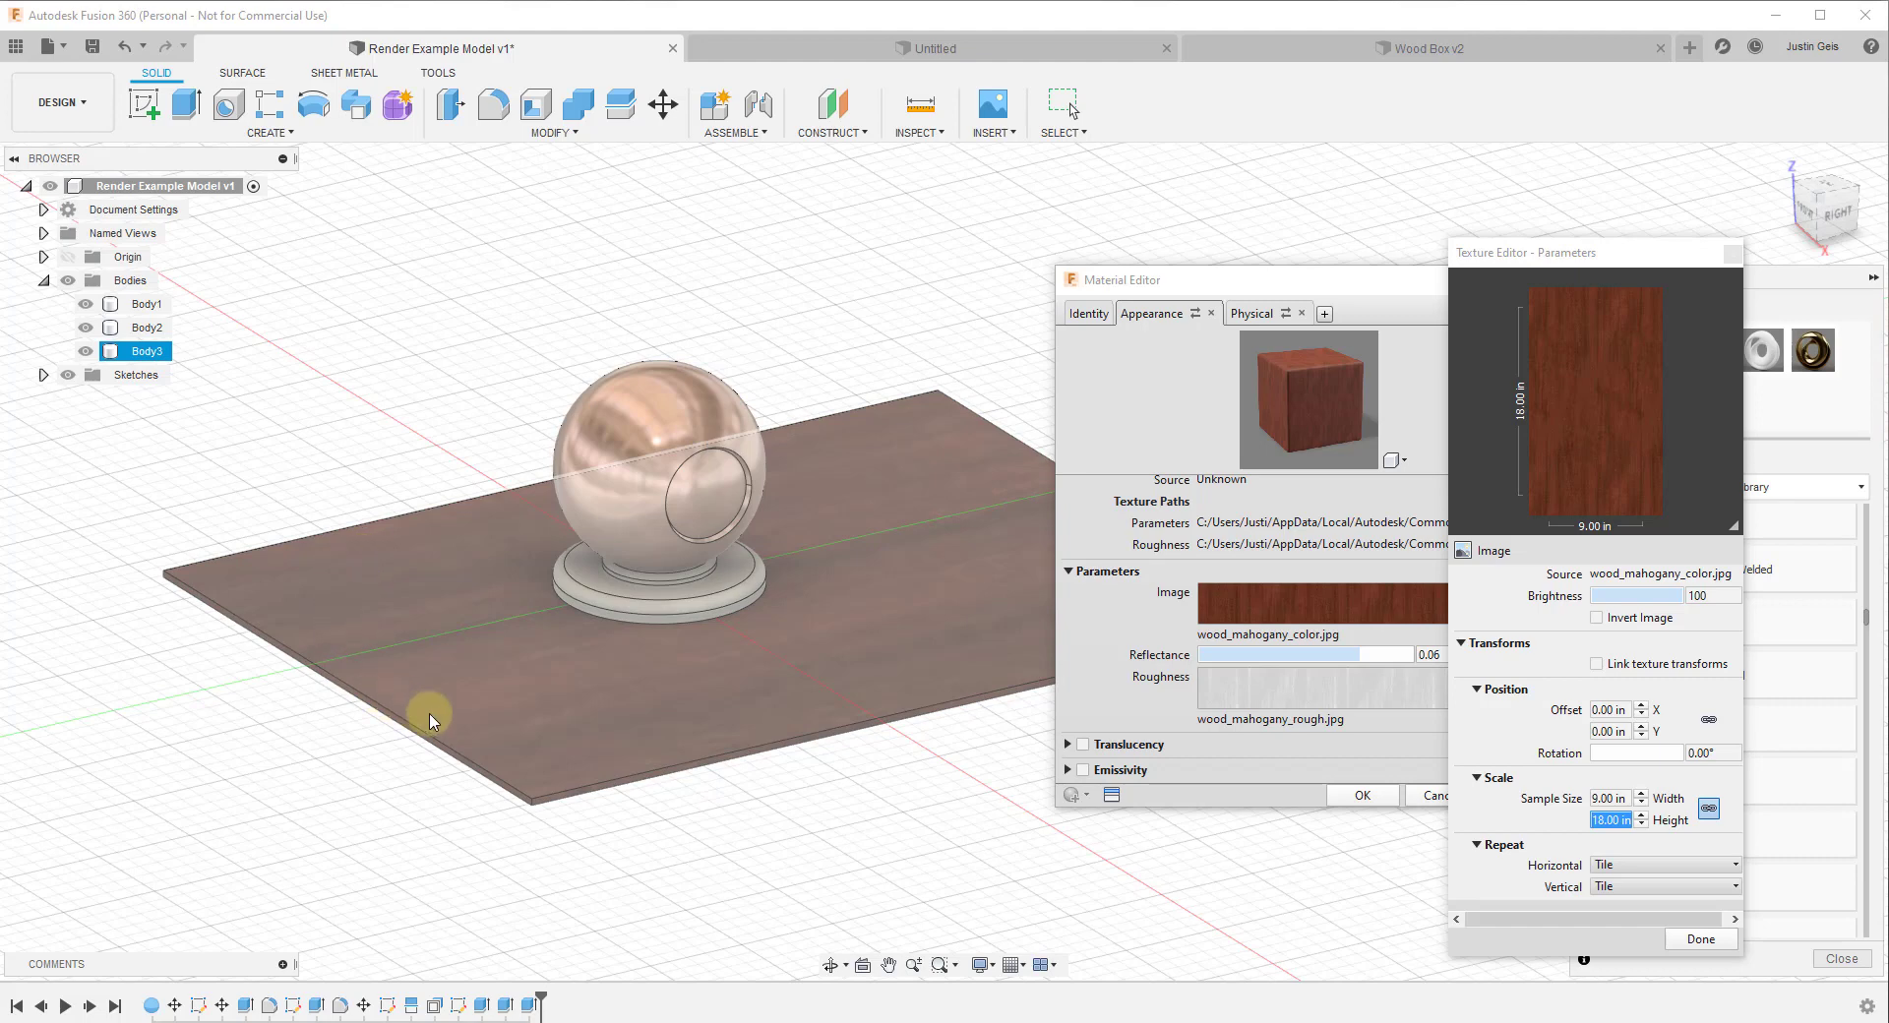
click(787, 401)
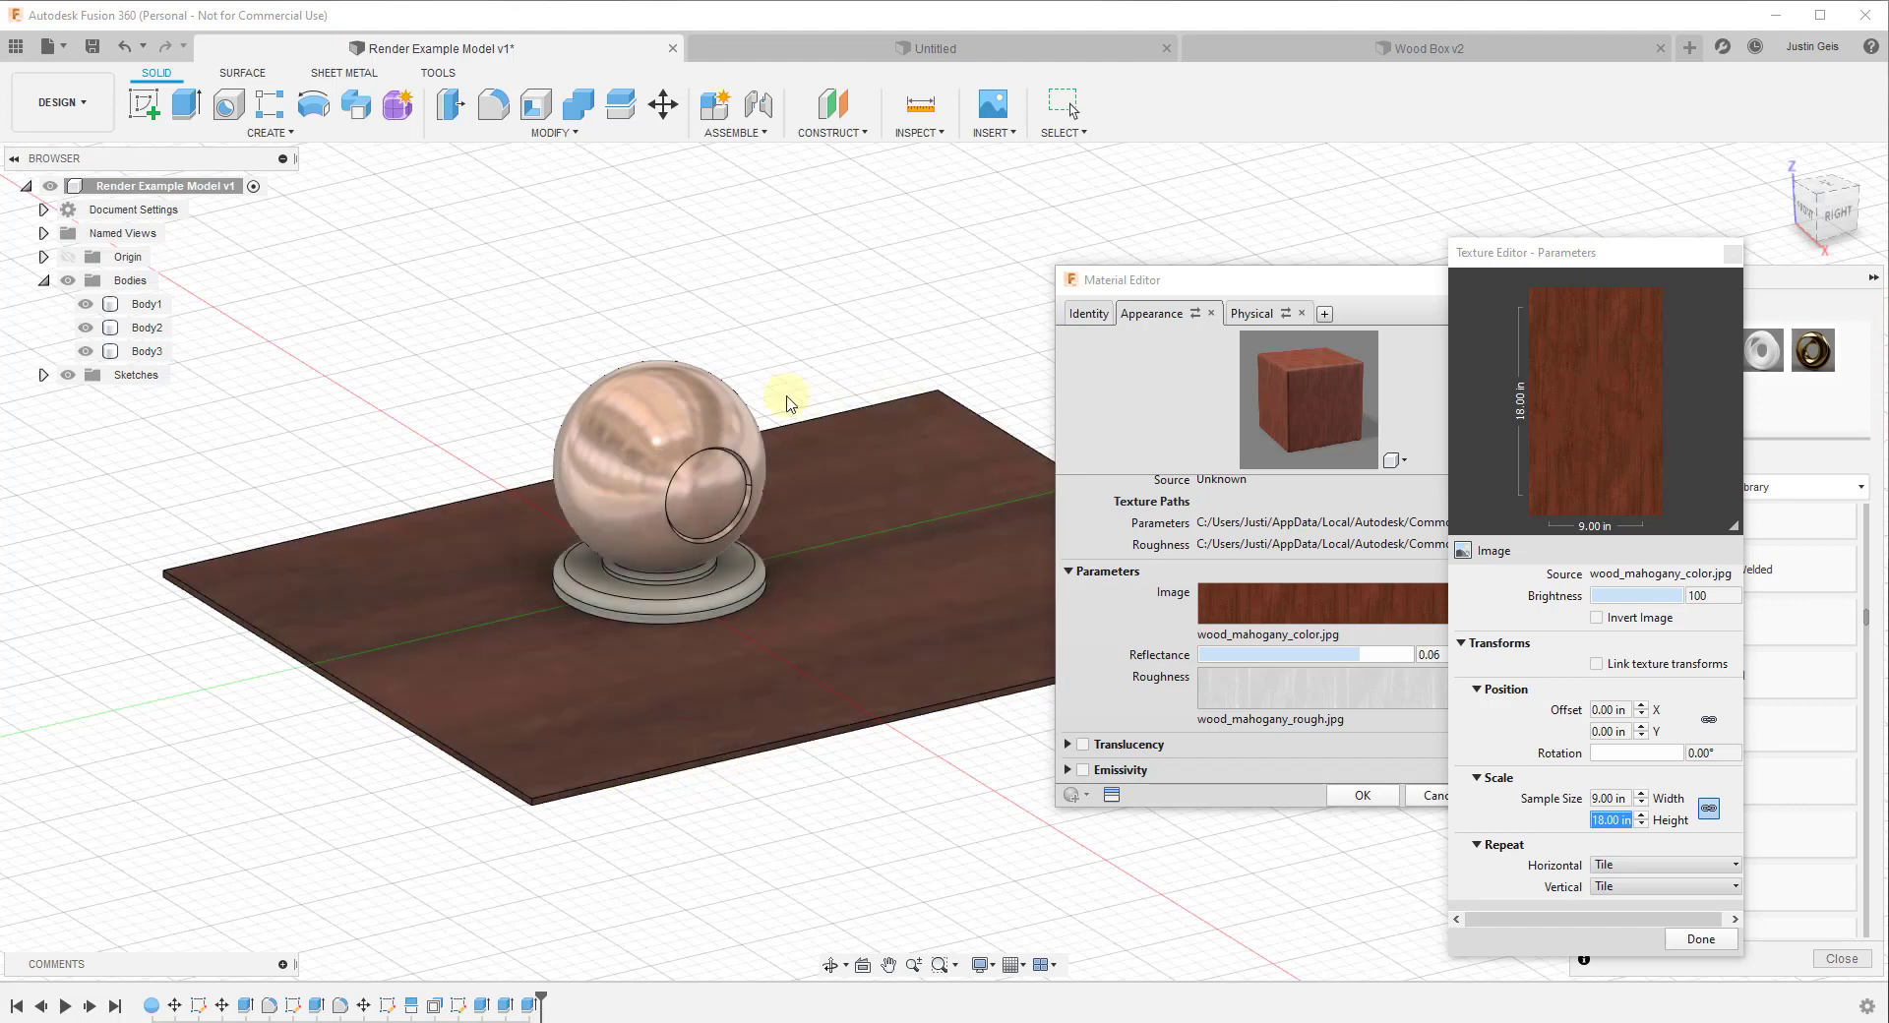
click(515, 687)
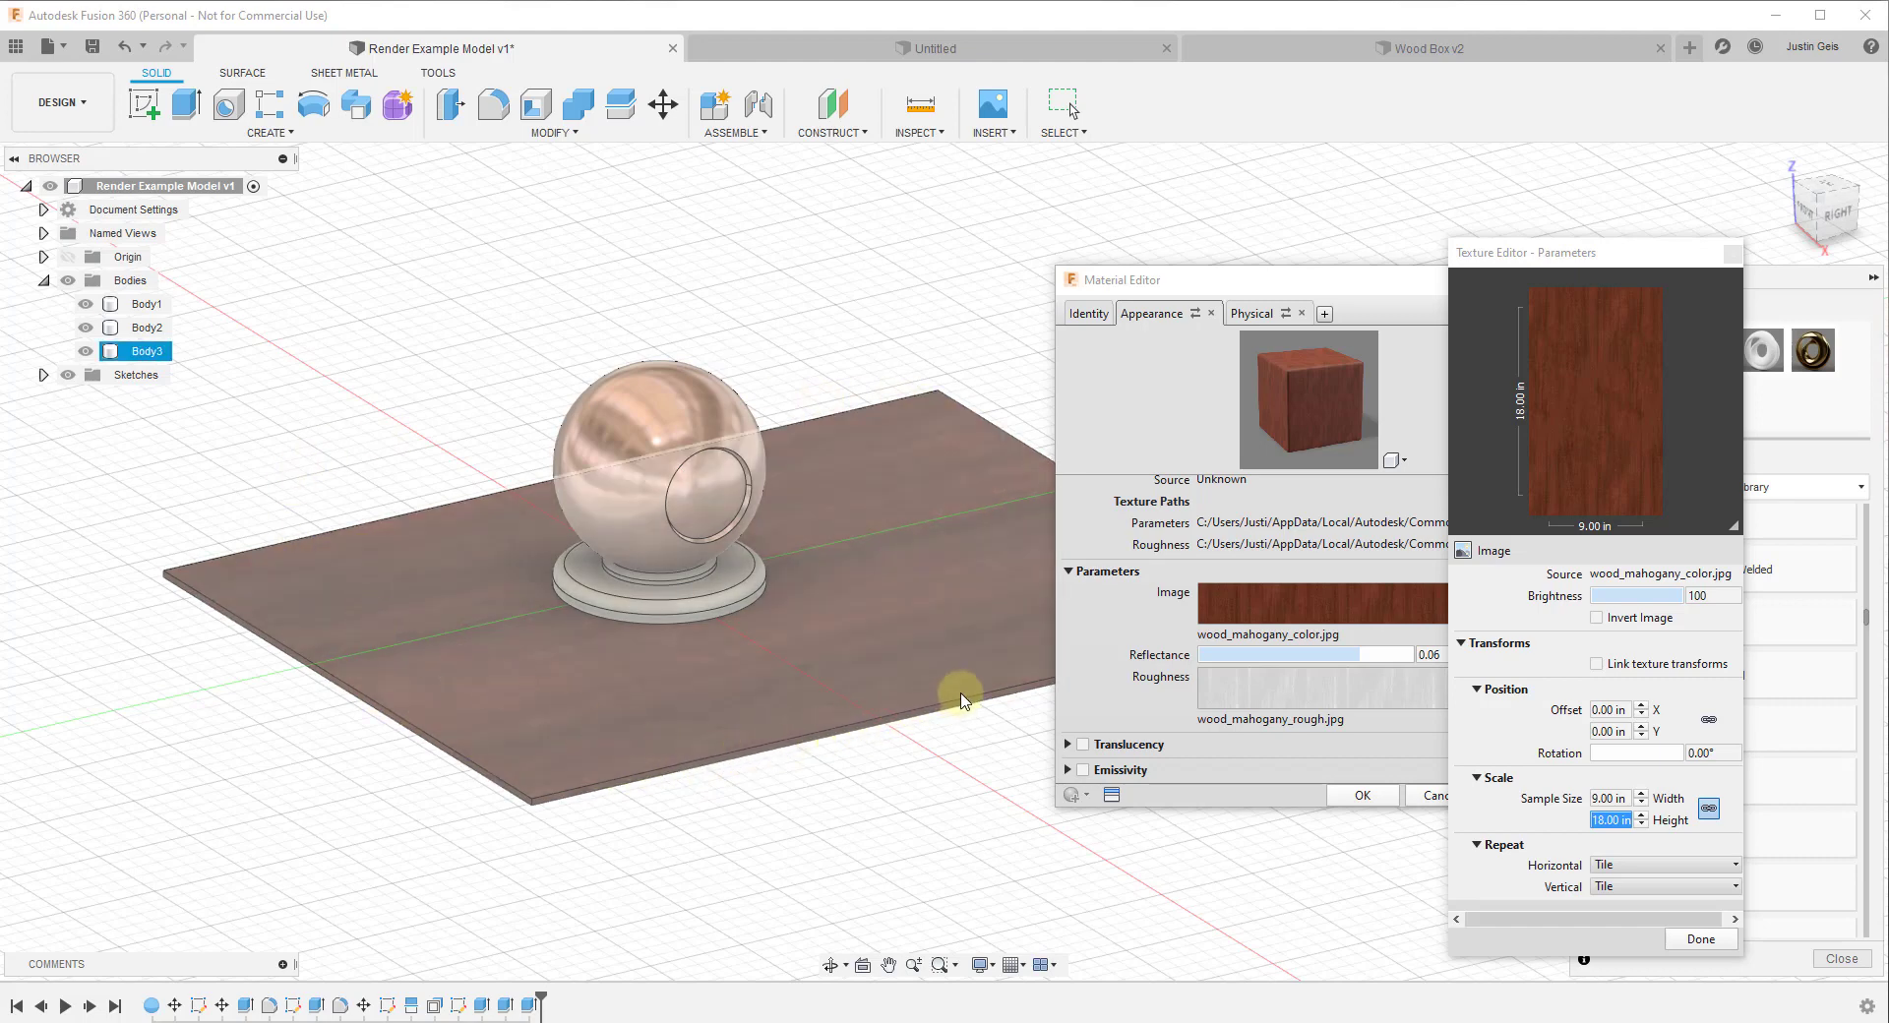
click(972, 829)
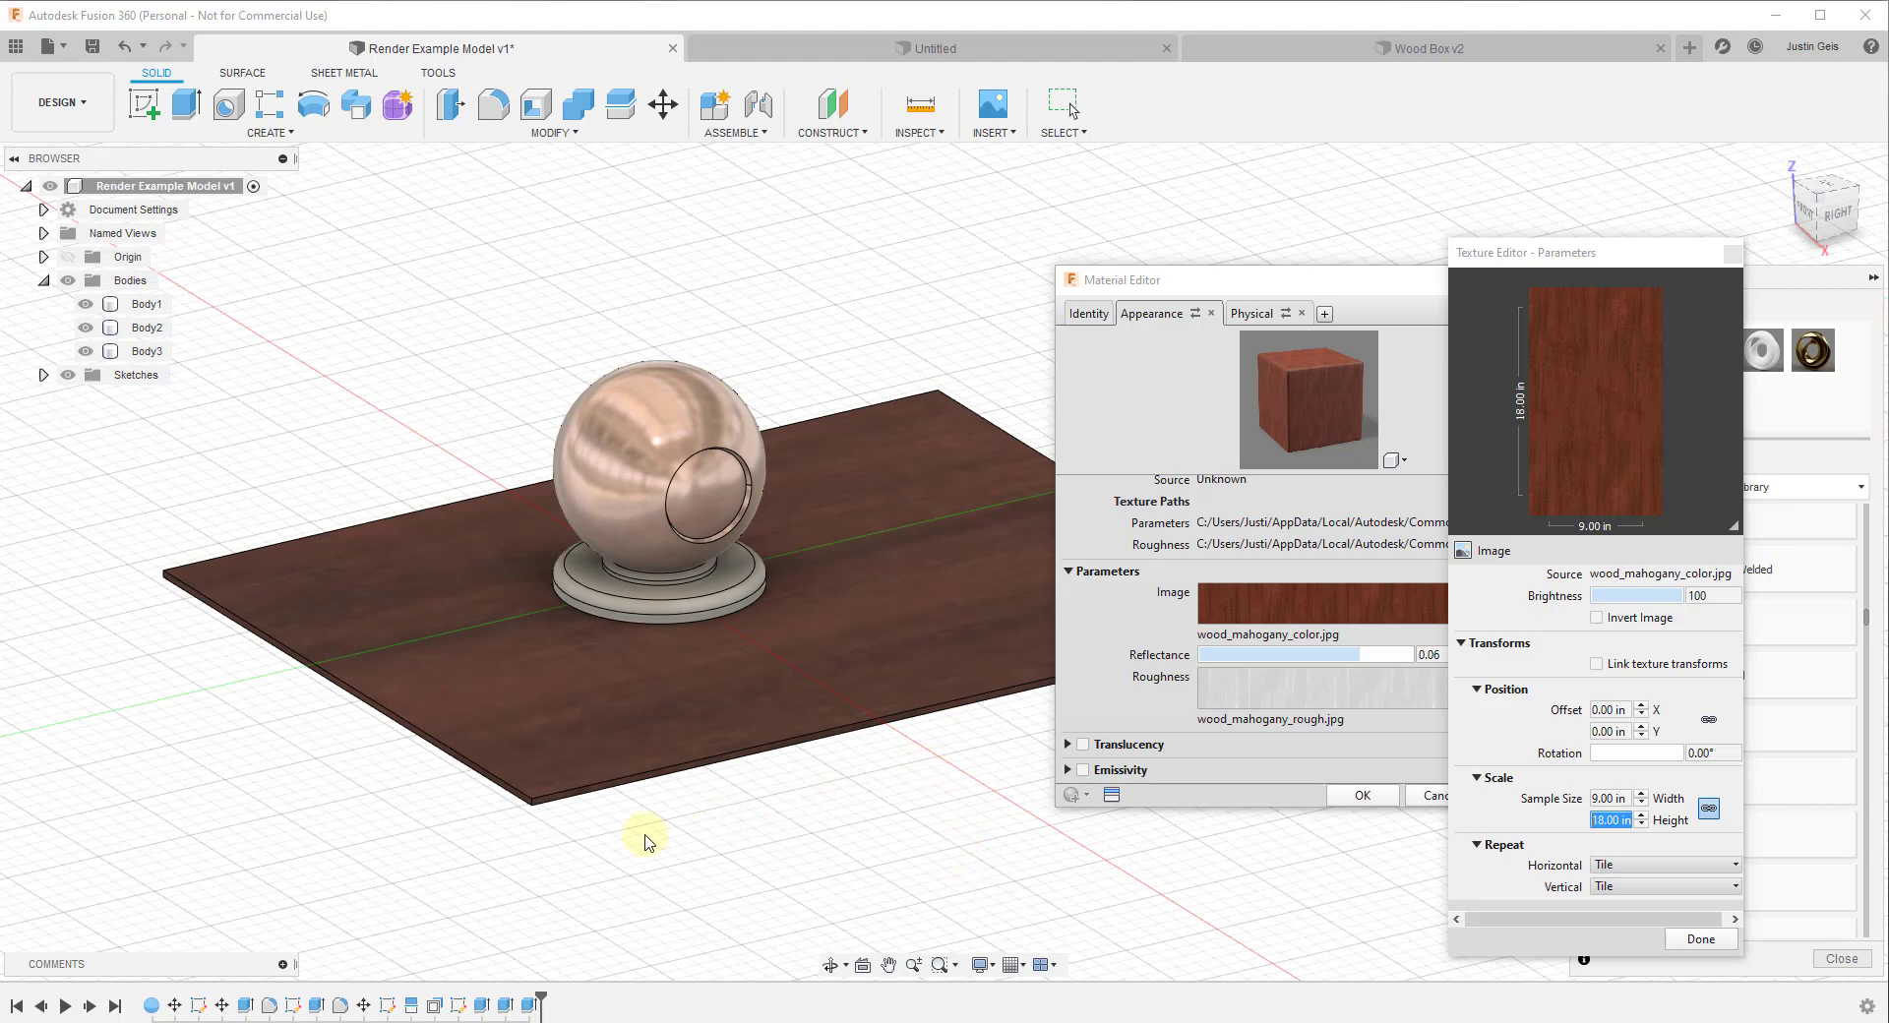
click(1606, 800)
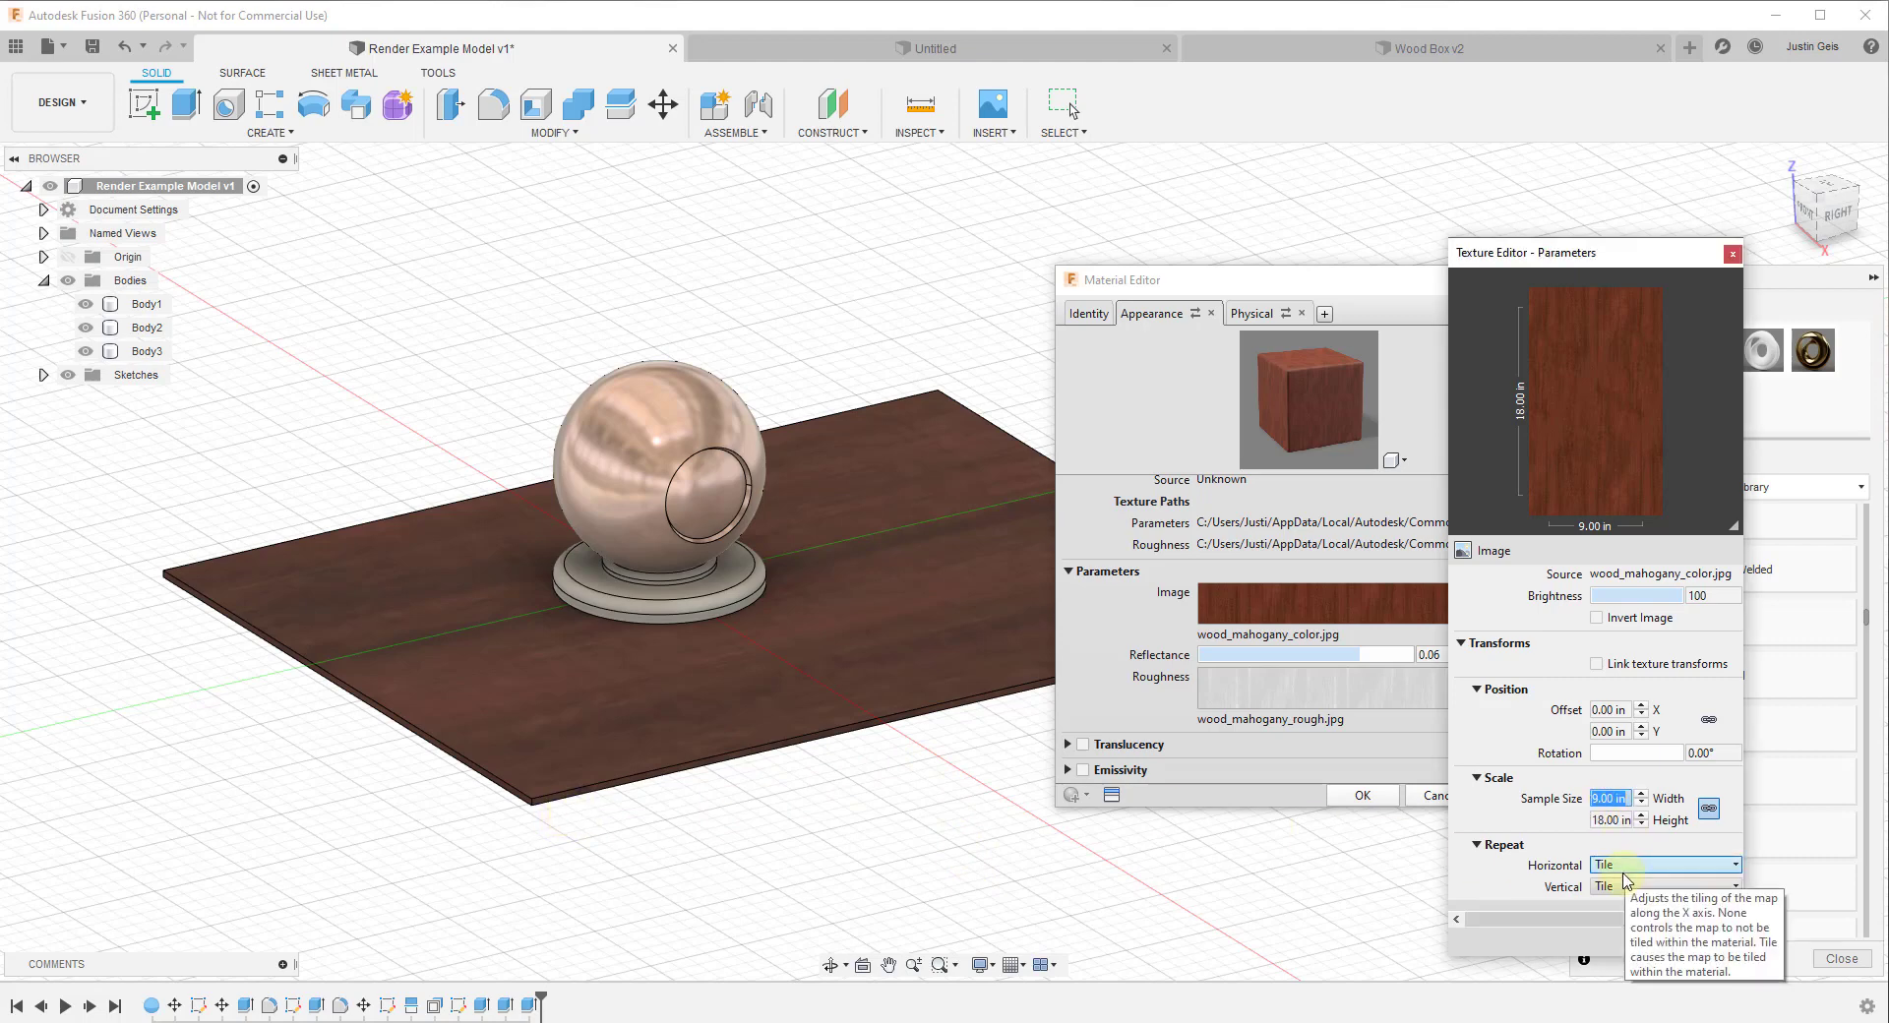
text(4)
key(Tab)
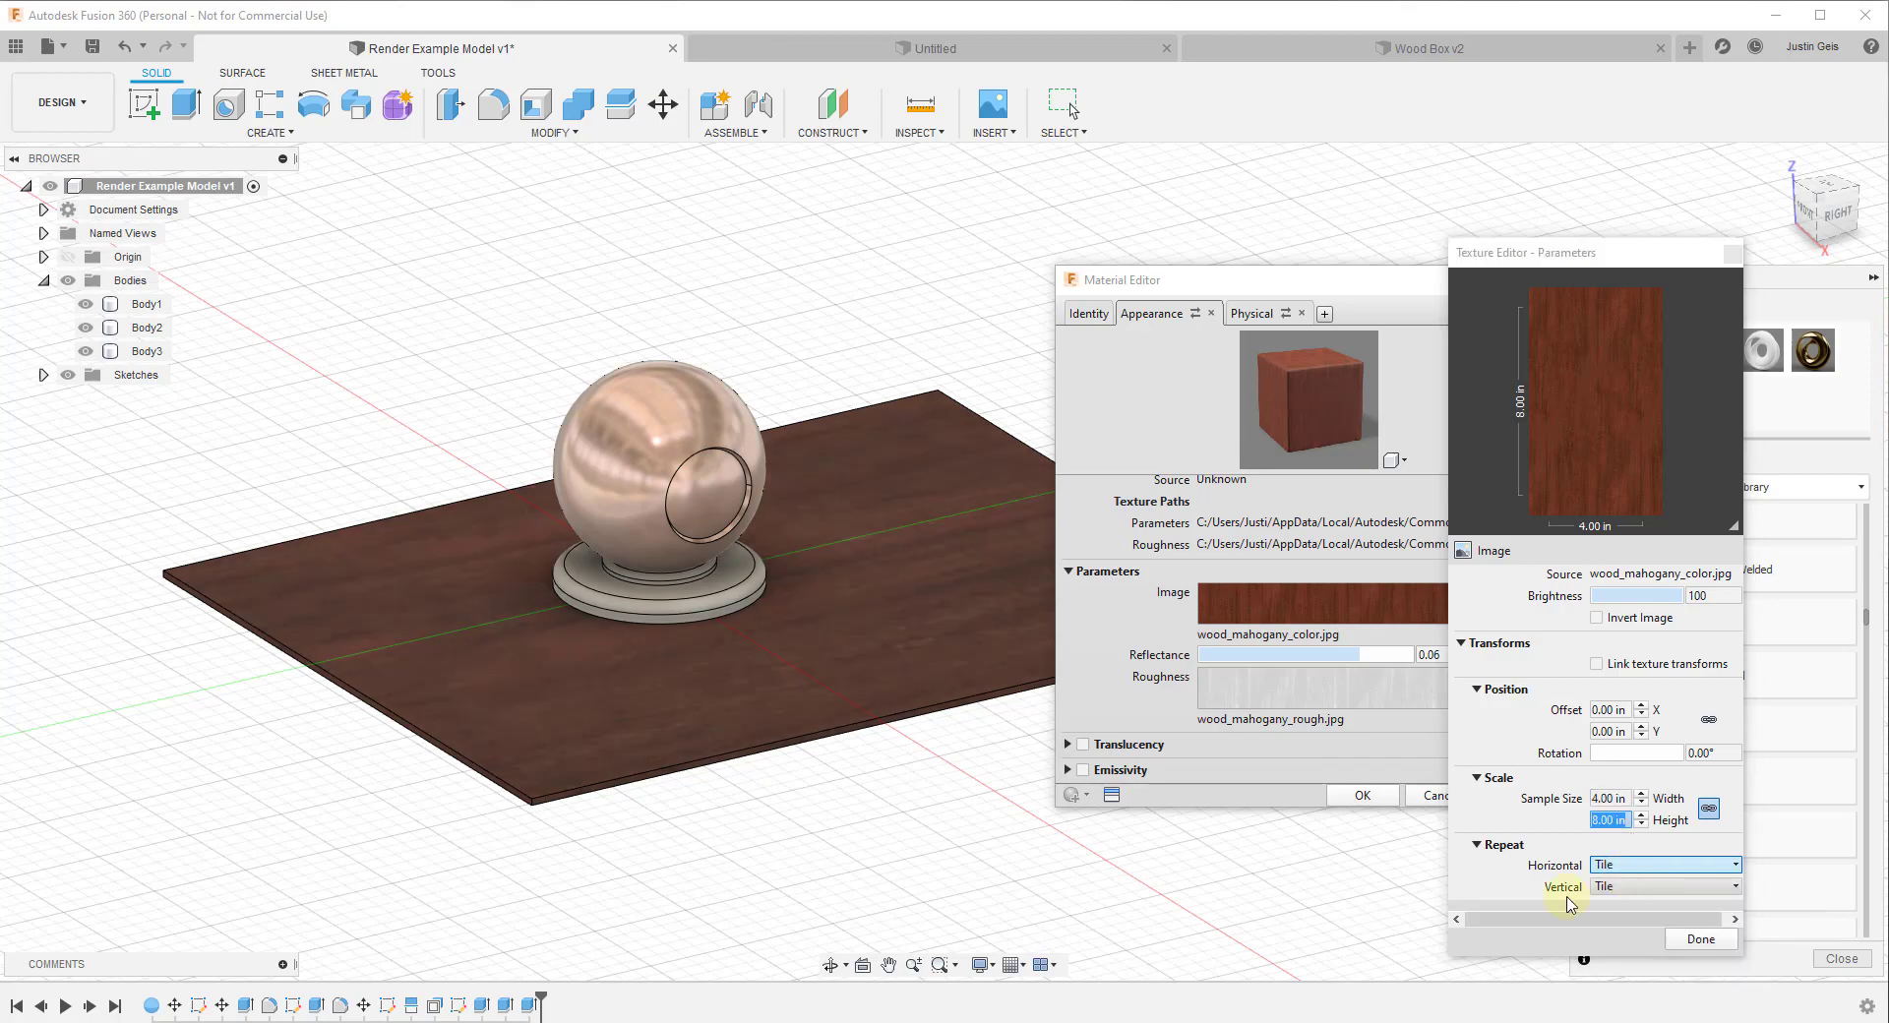
scroll(694, 801, down, 3)
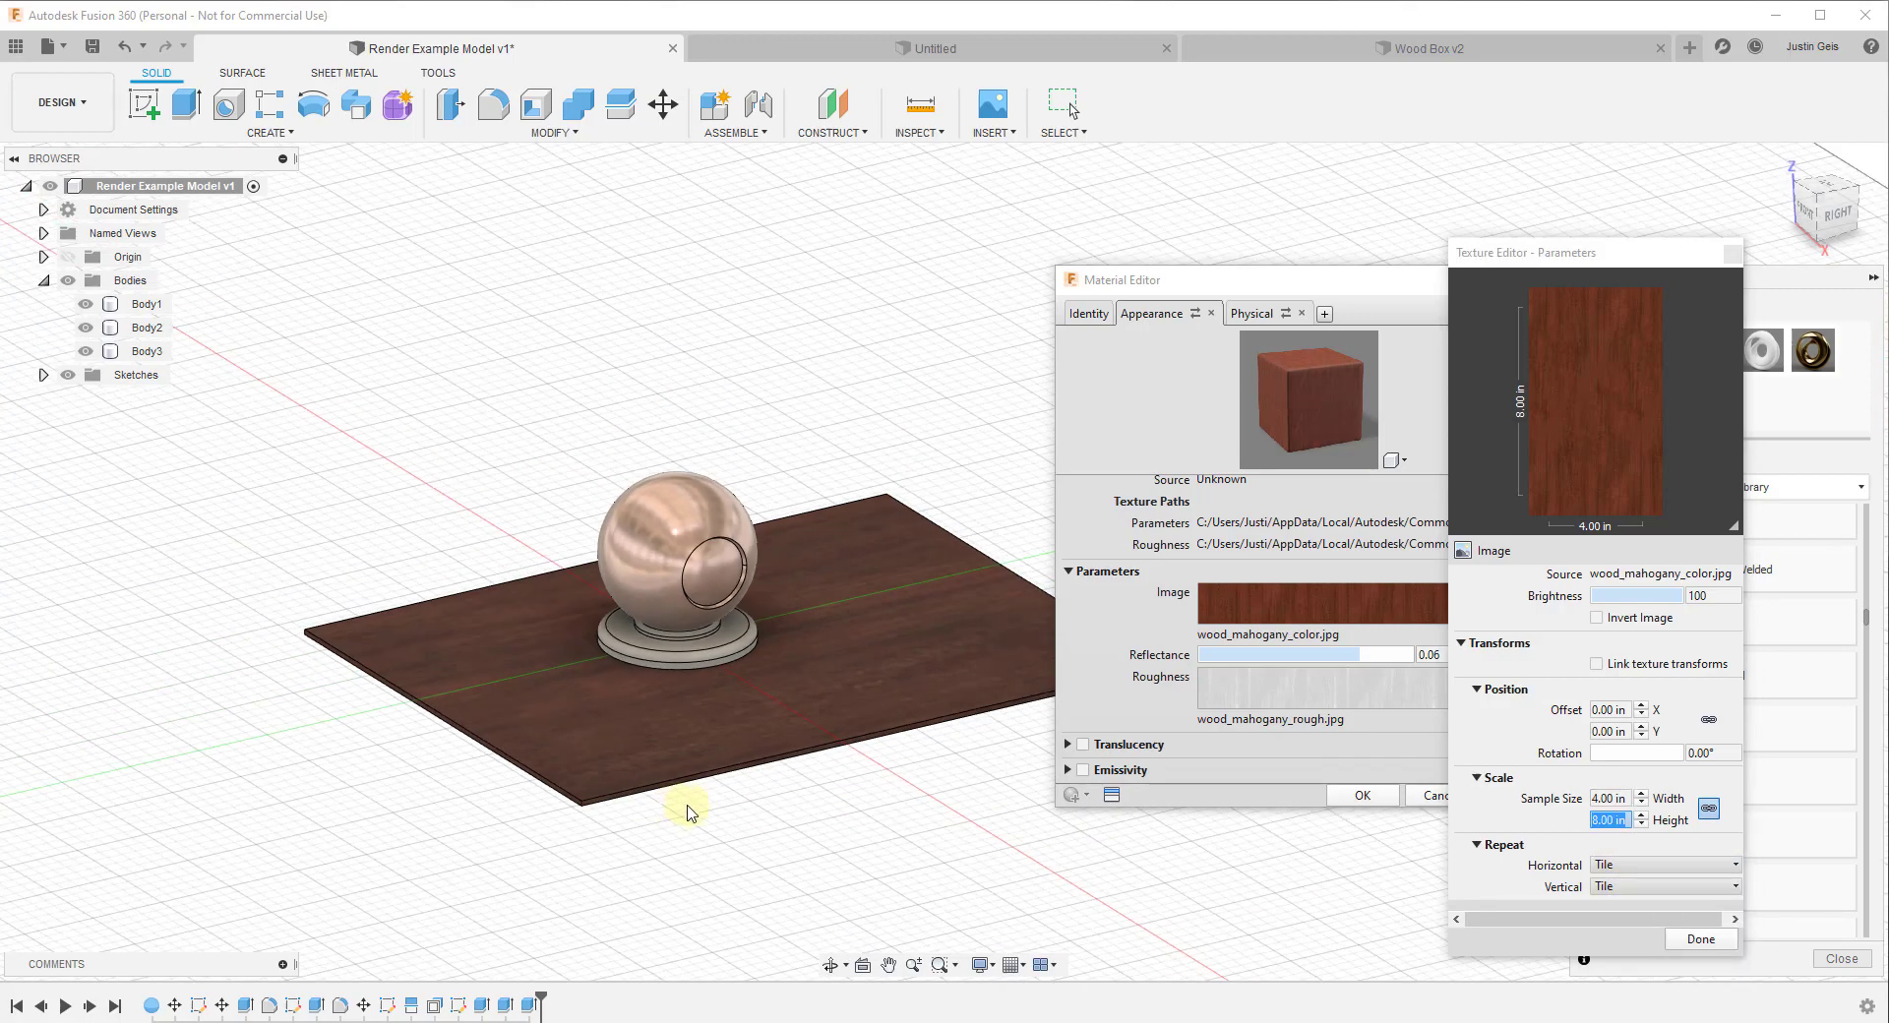
Step: View the model from the top and set the sample width to 2 in
click(1827, 184)
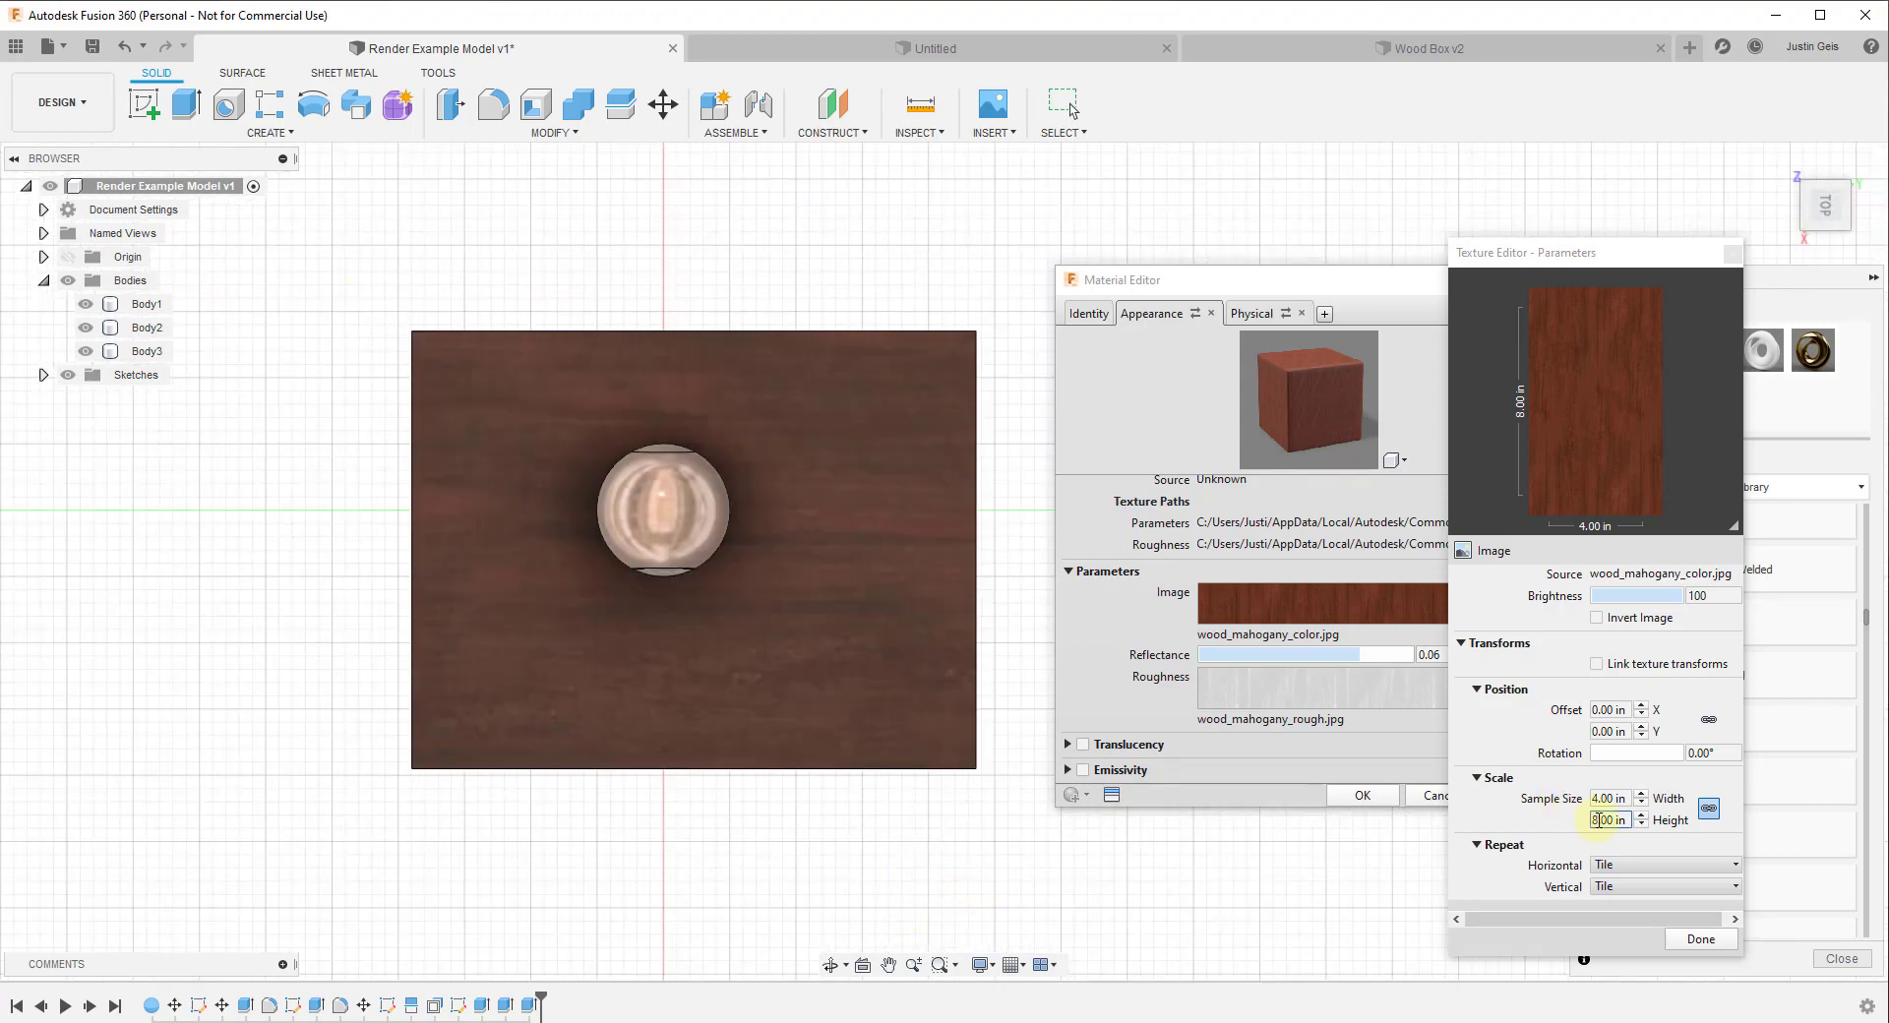
click(1621, 798)
text(2)
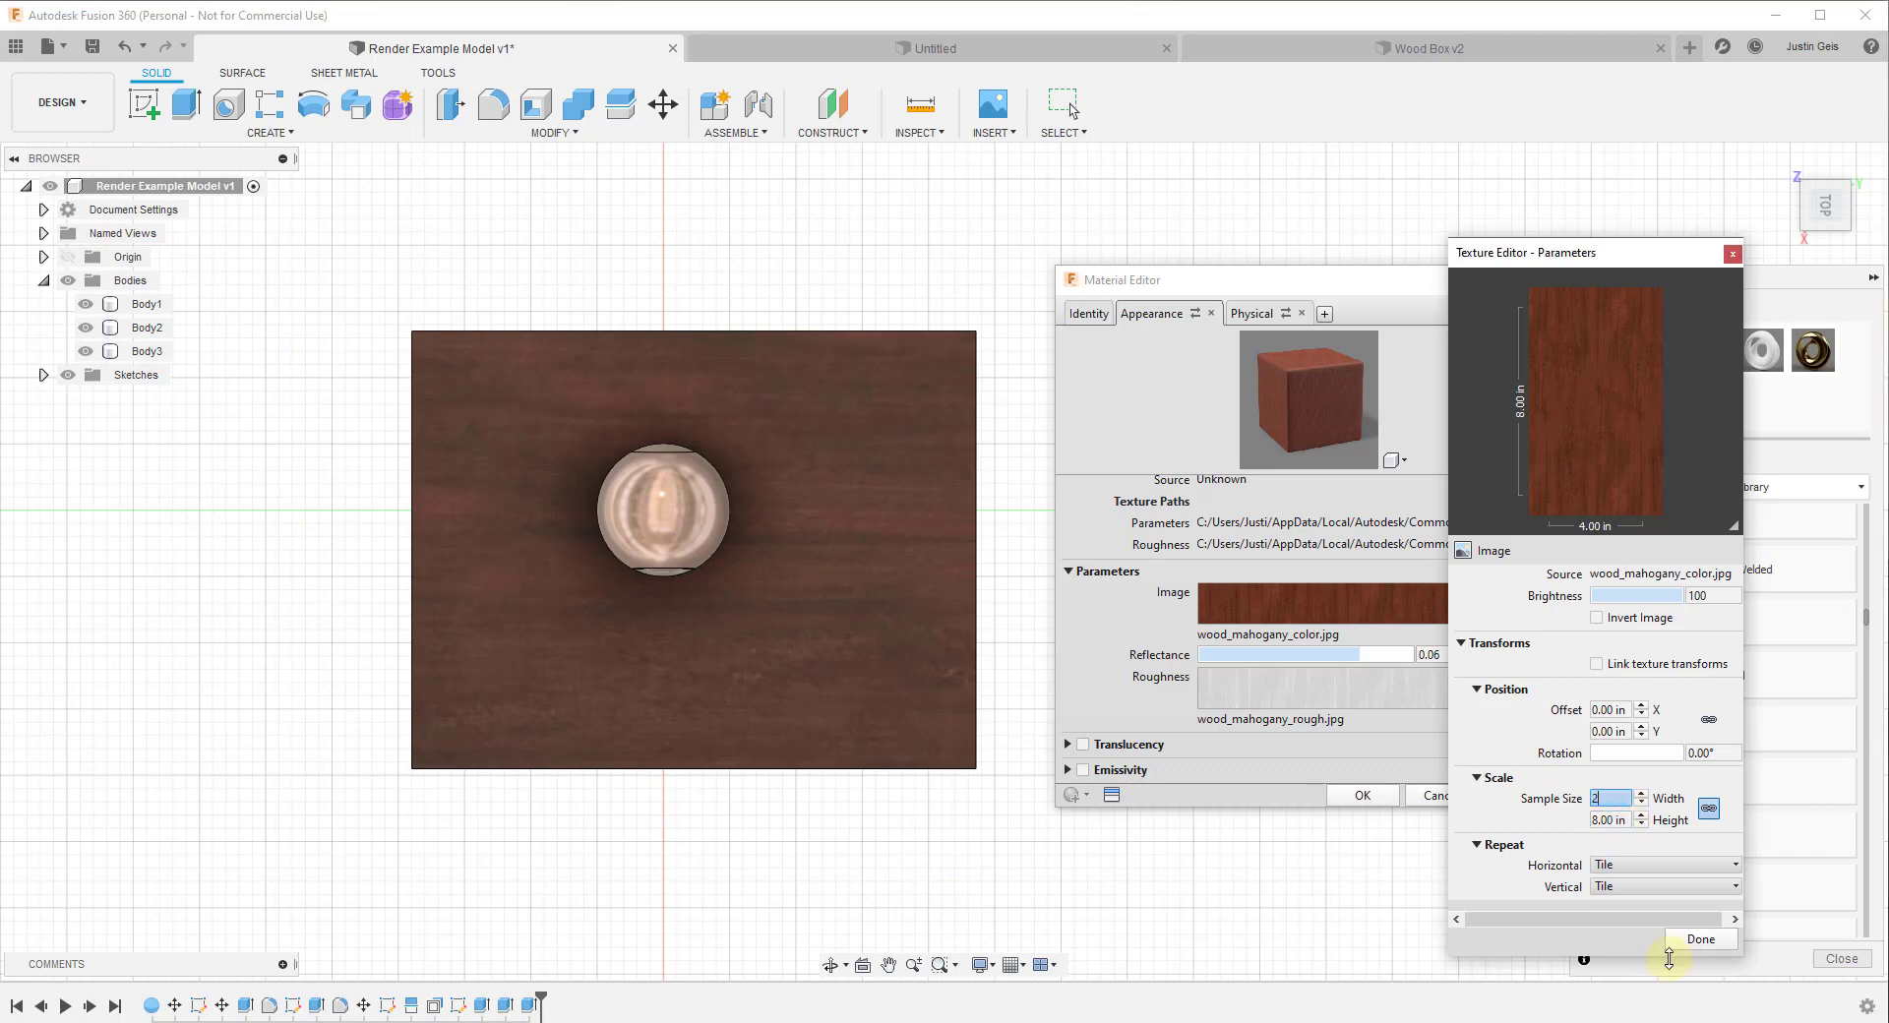
key(Tab)
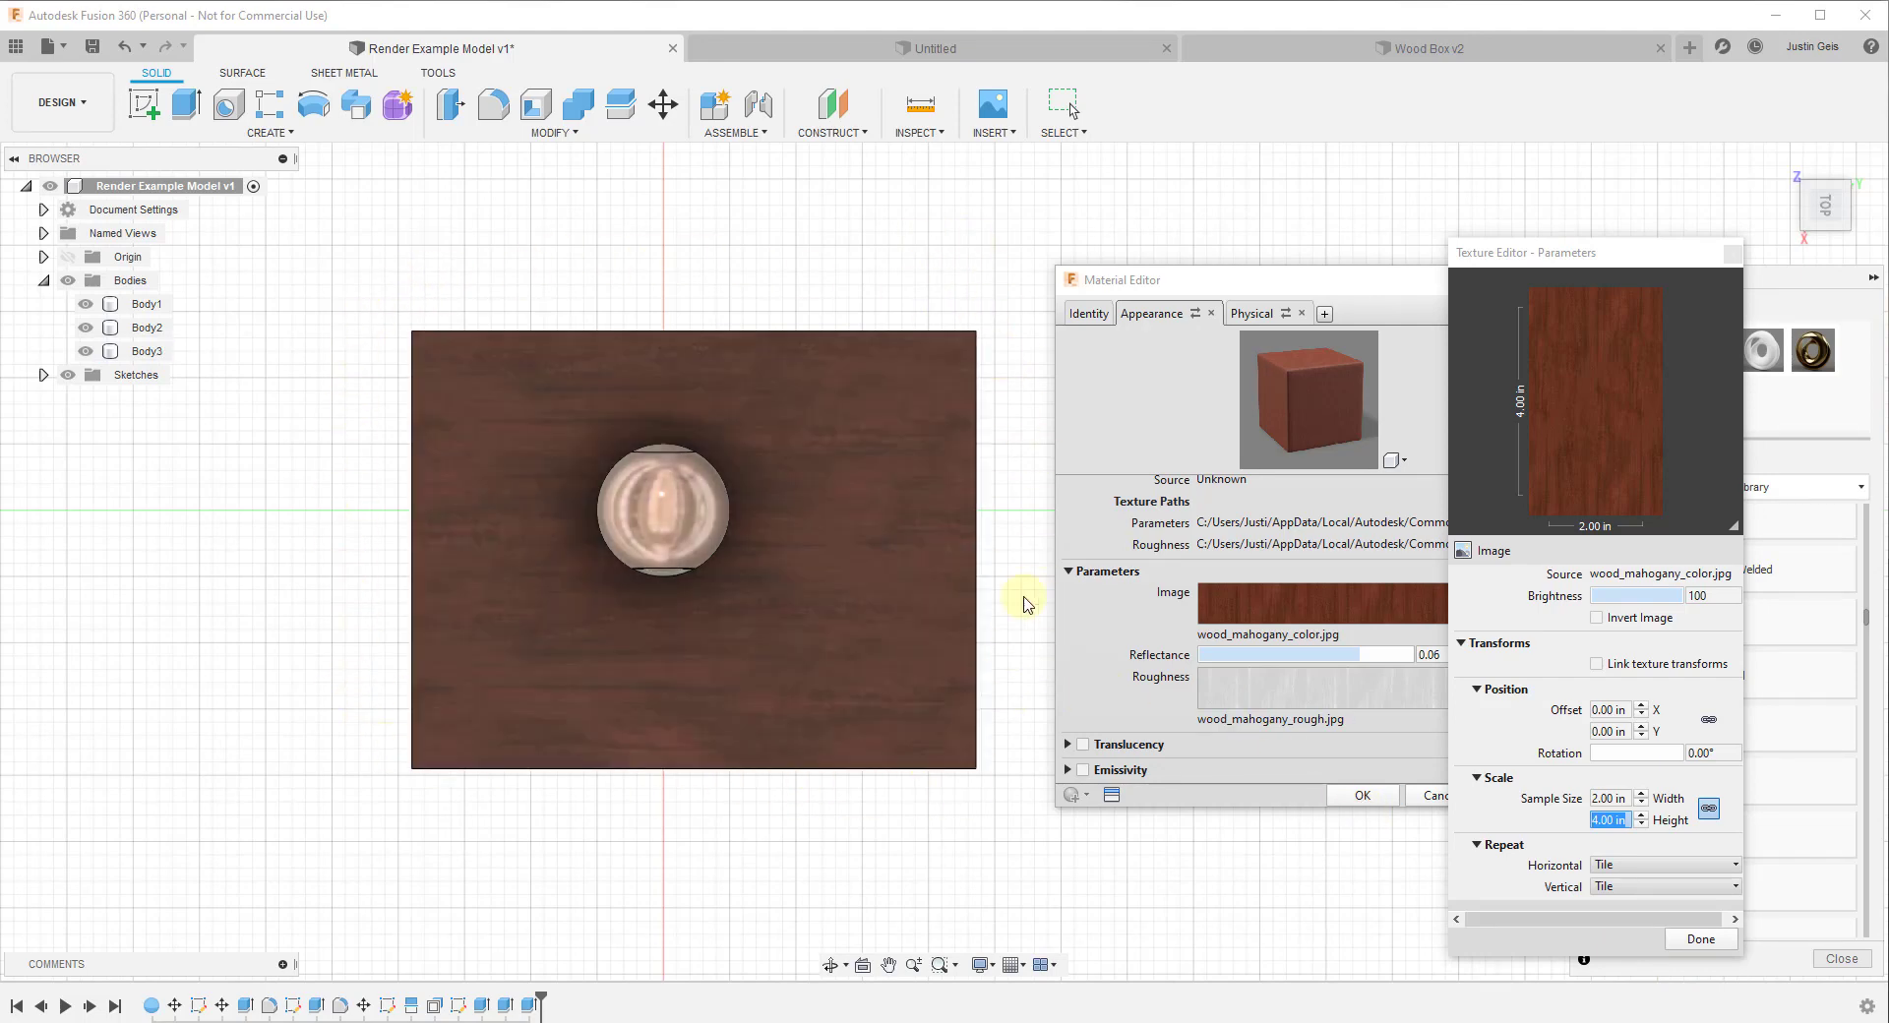
Step: Unlock the texture's width–height proportion lock
click(531, 666)
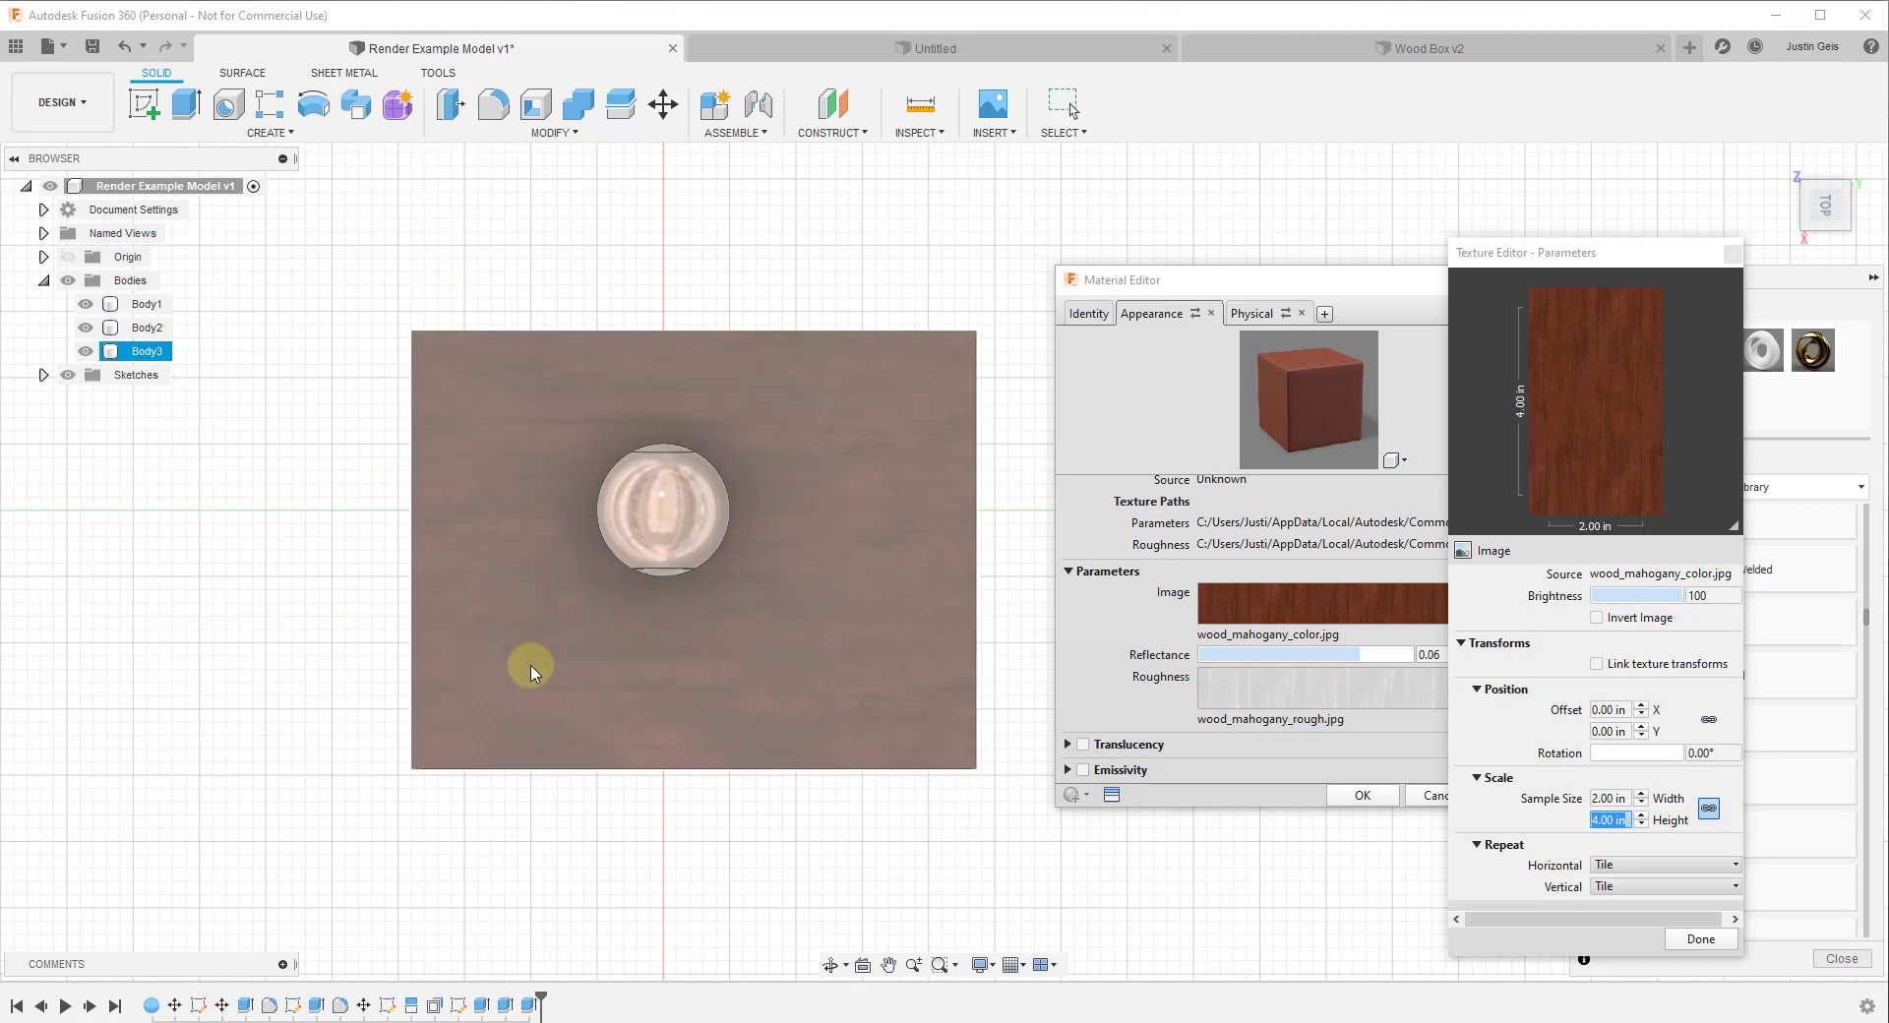
click(1709, 809)
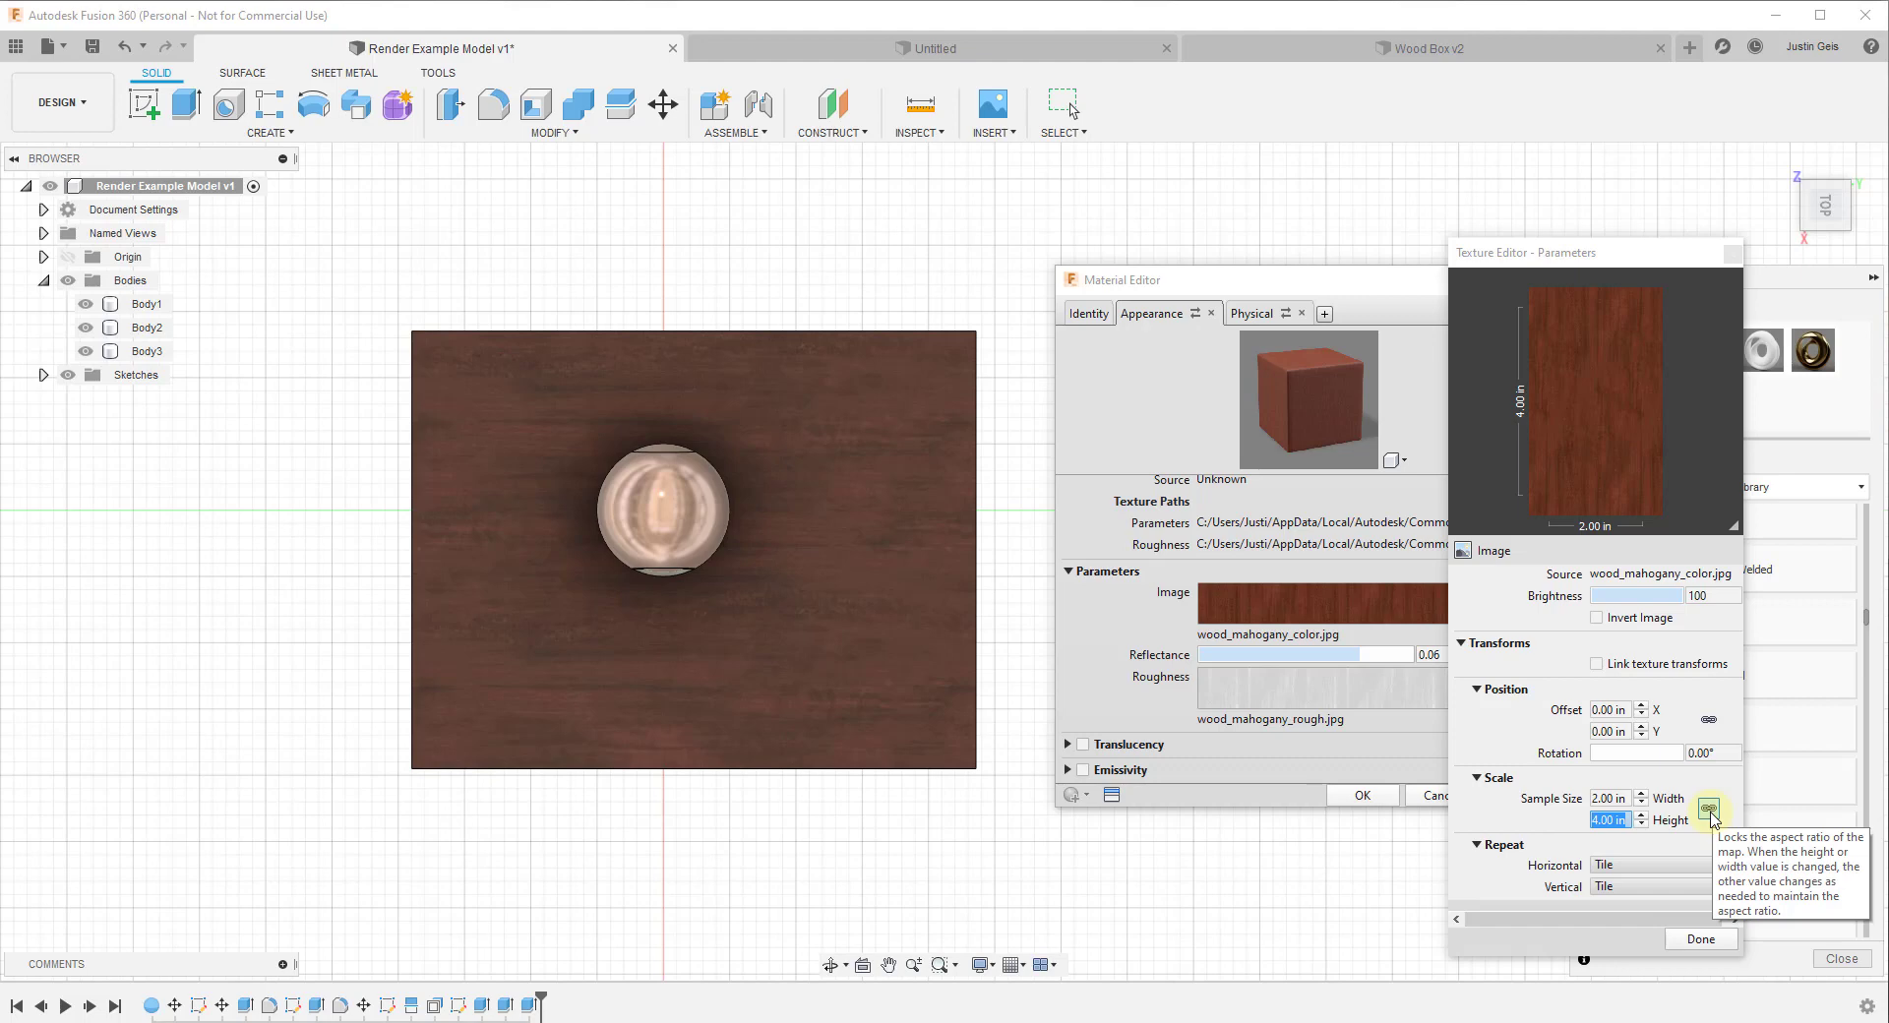
click(1709, 810)
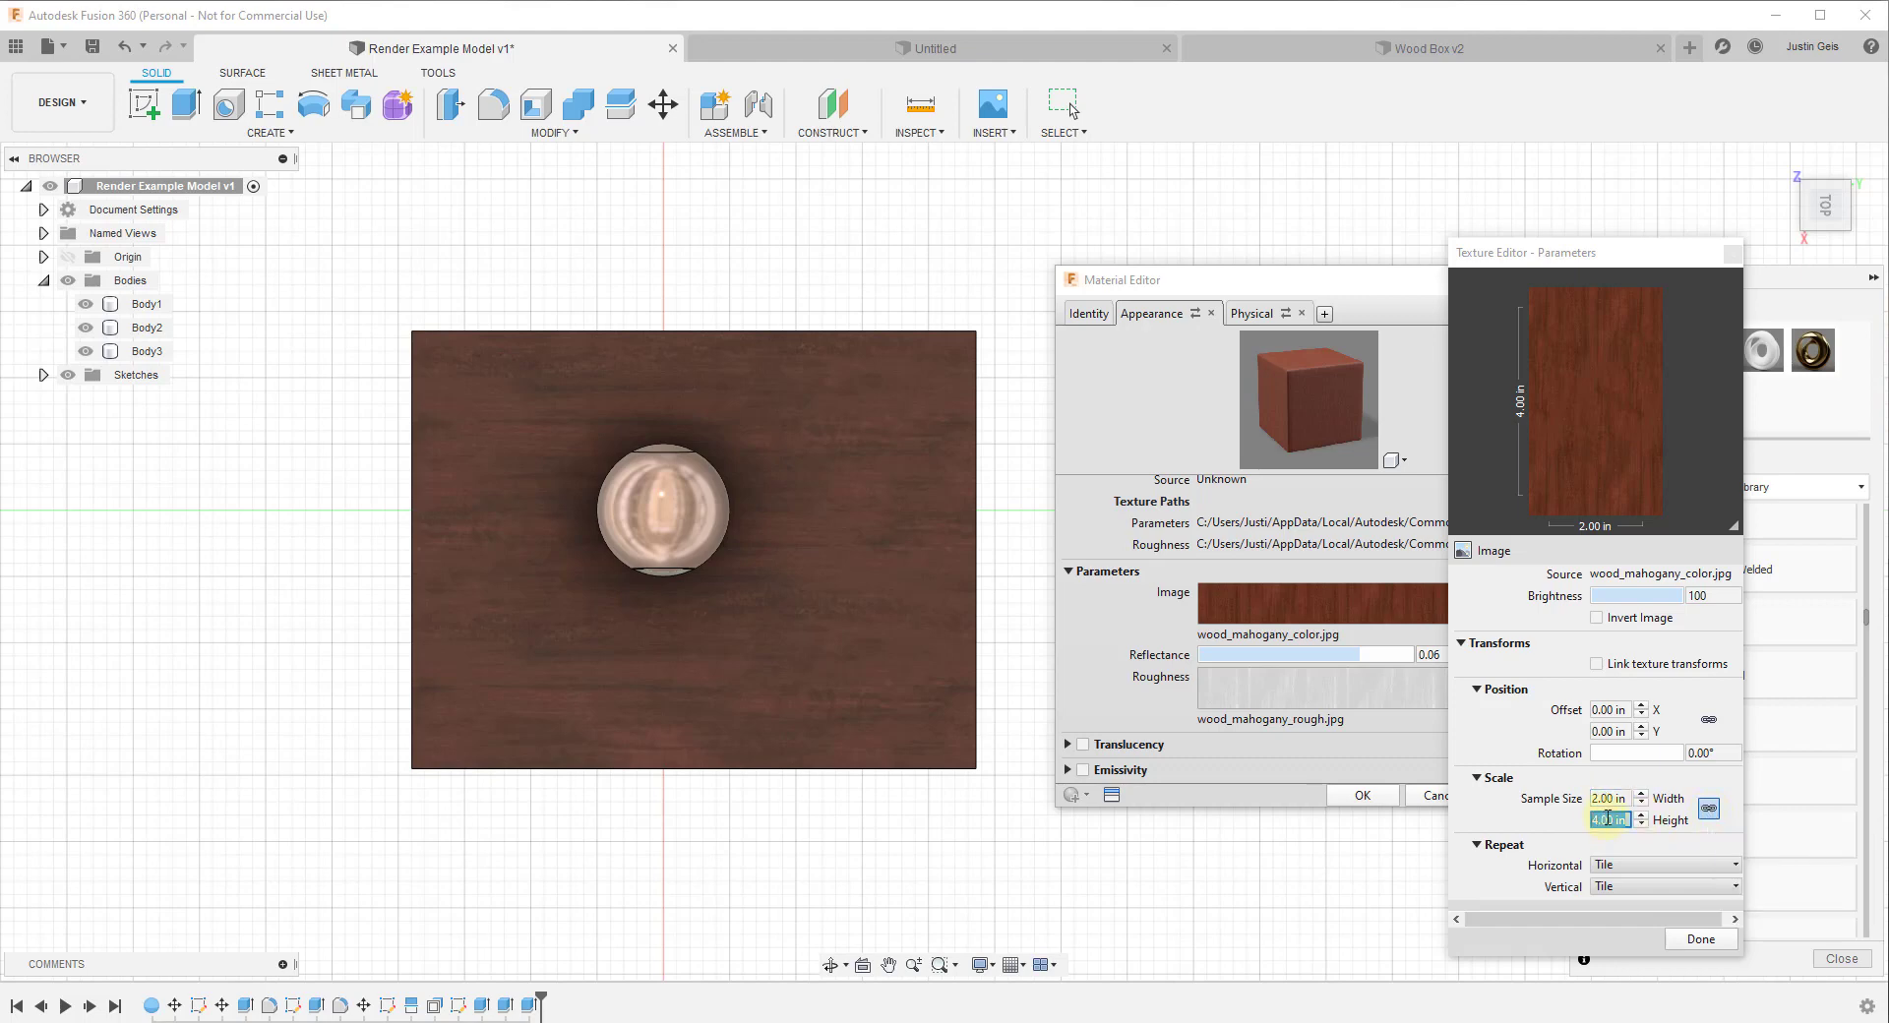
click(1606, 798)
Step: Set the texture sample height to 36 in and inspect the plate's grain
click(1709, 810)
drag(1626, 820, 1585, 818)
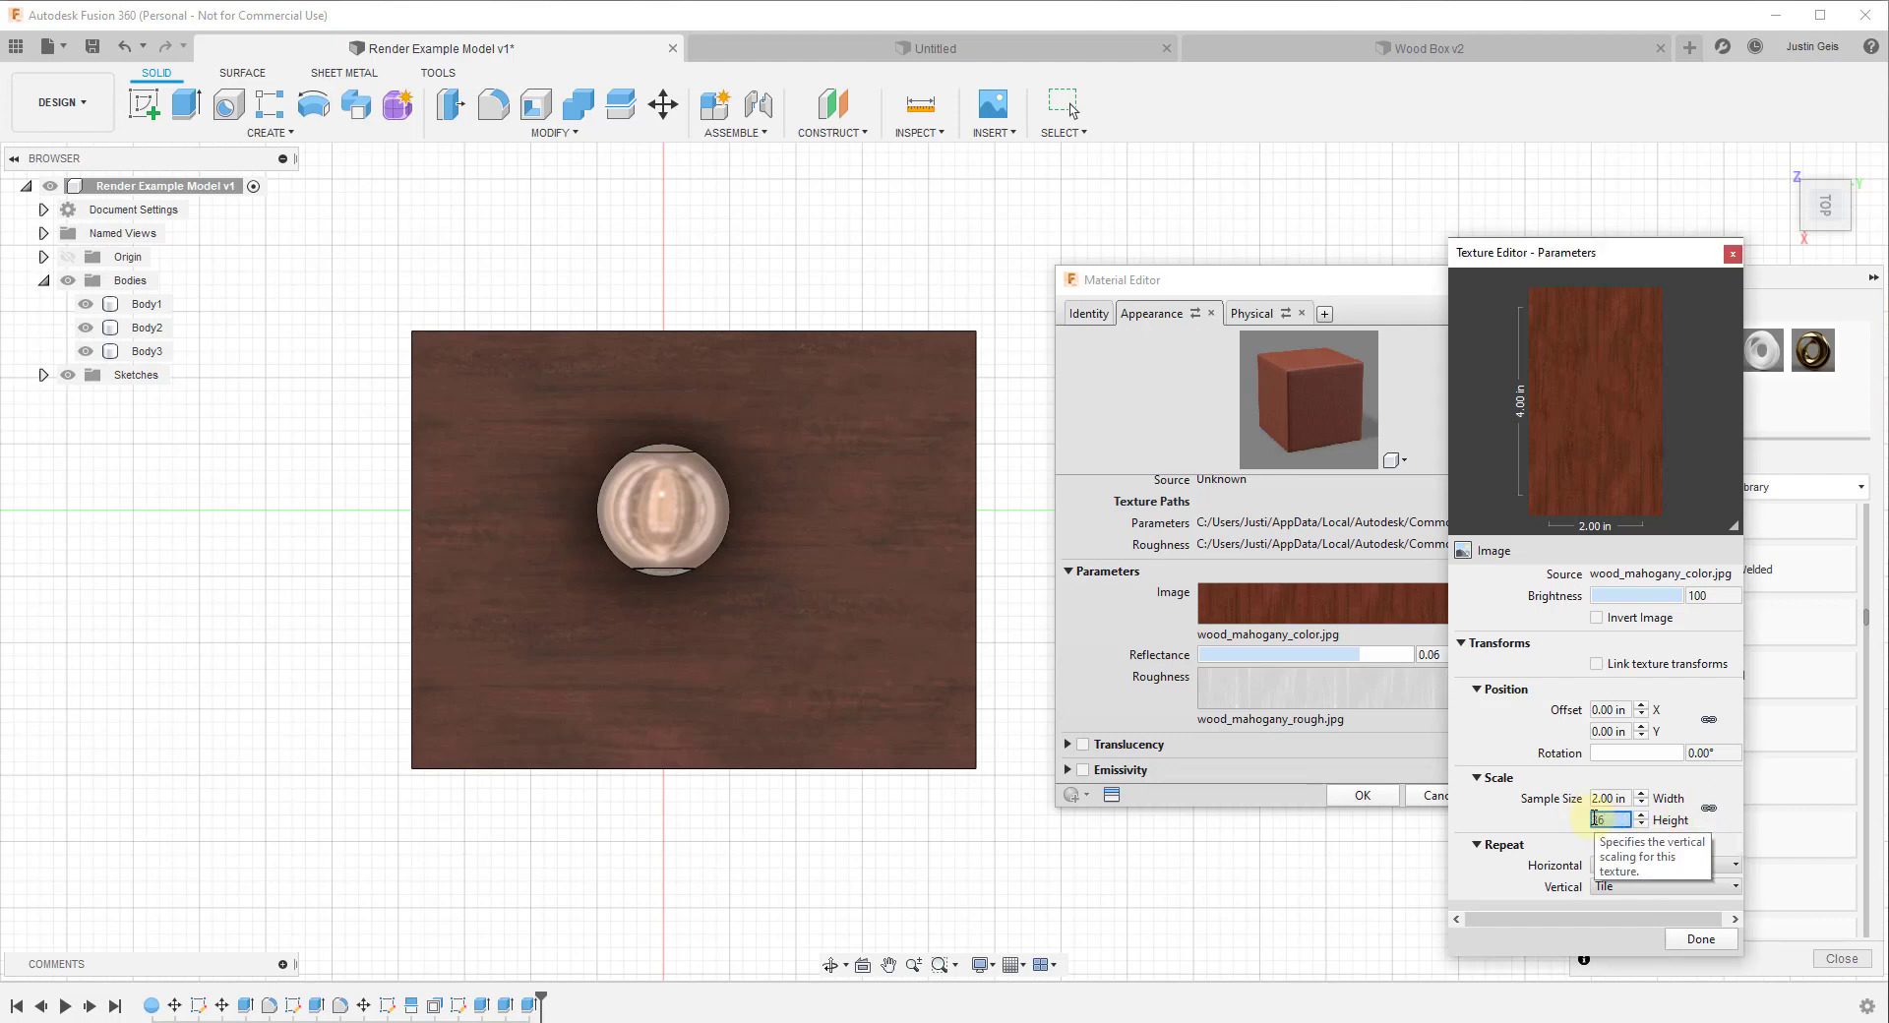
text(36)
key(Return)
click(877, 676)
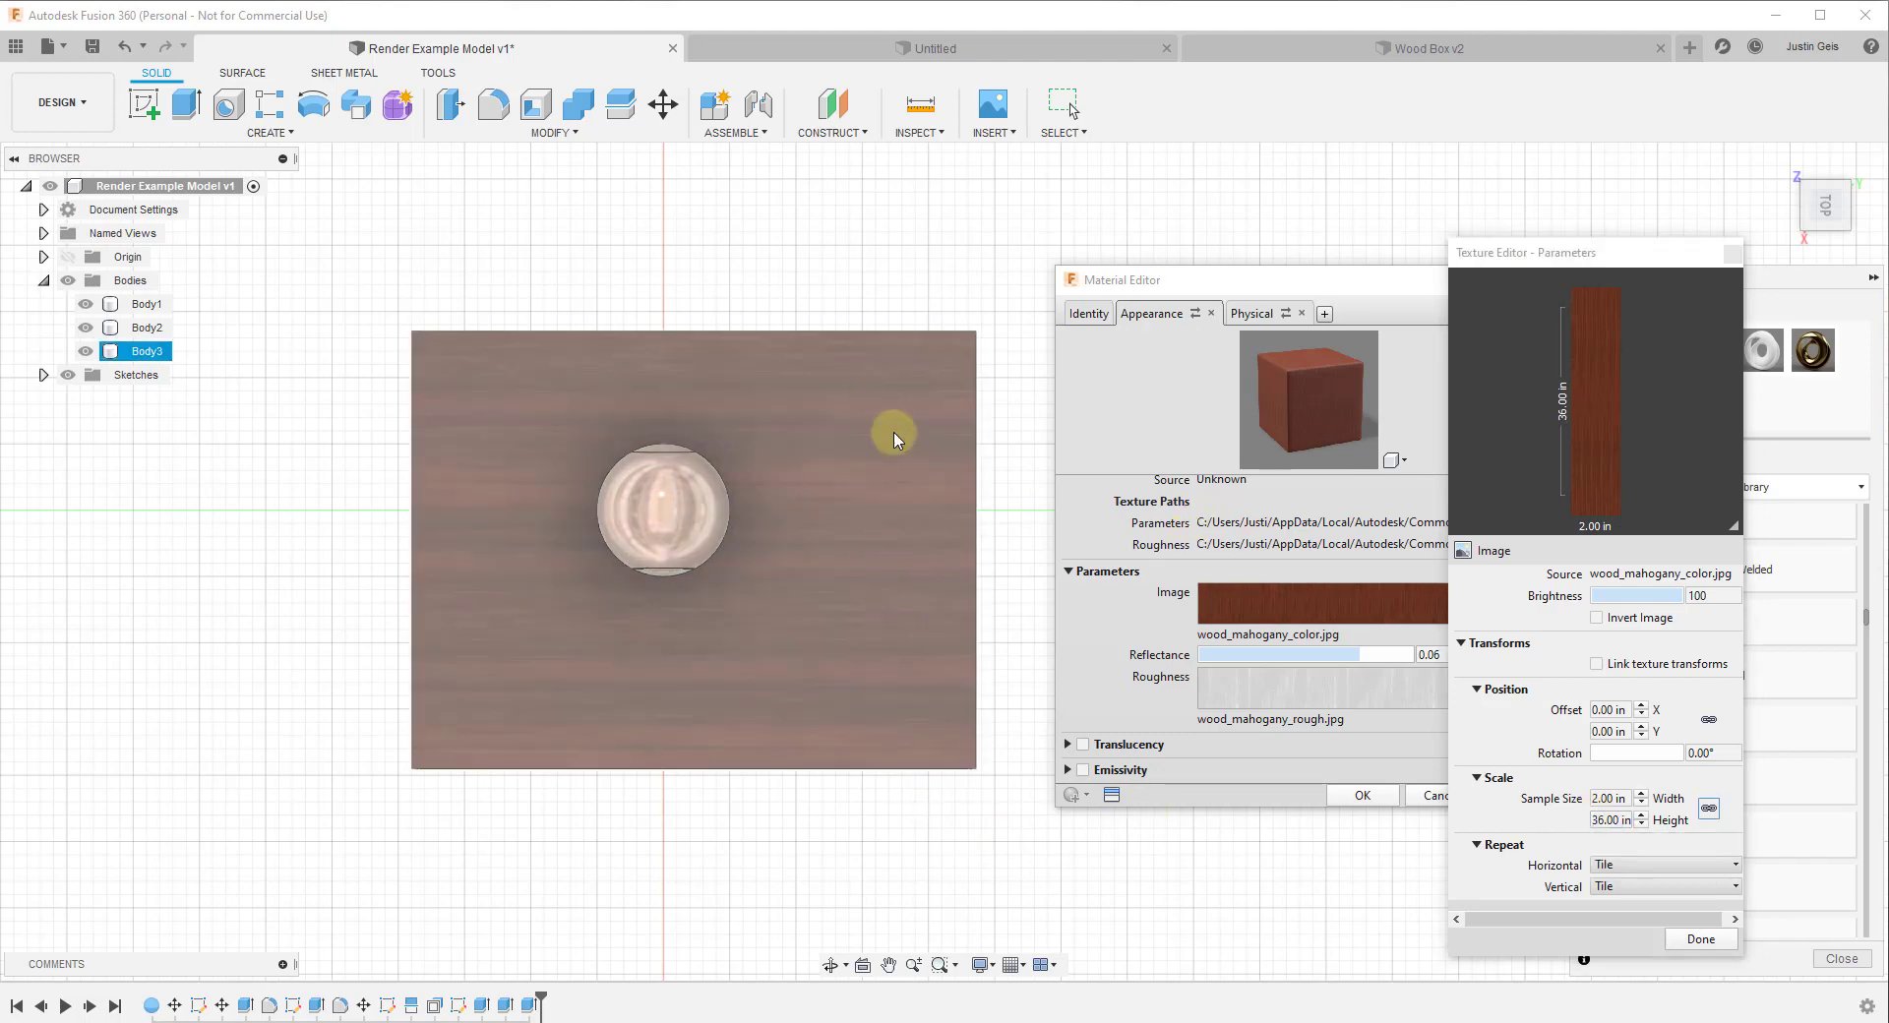
click(1566, 364)
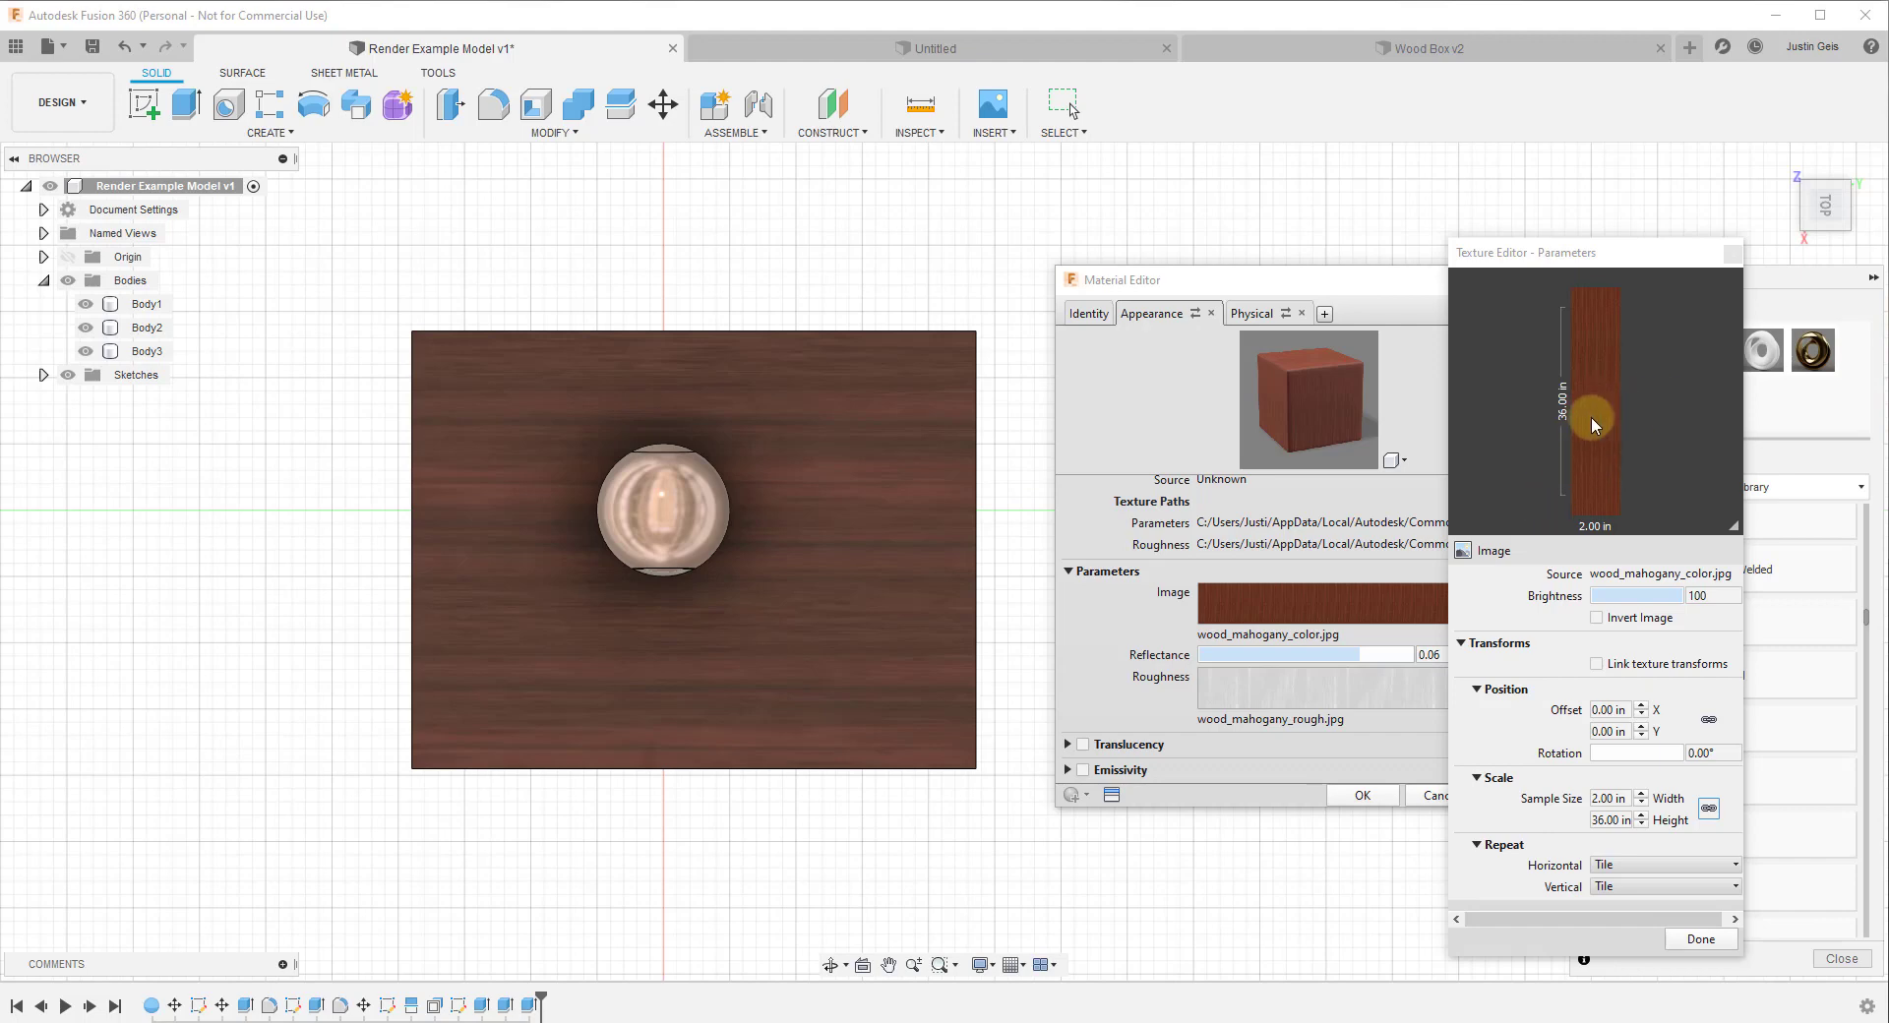
click(885, 577)
scroll(886, 578, up, 3)
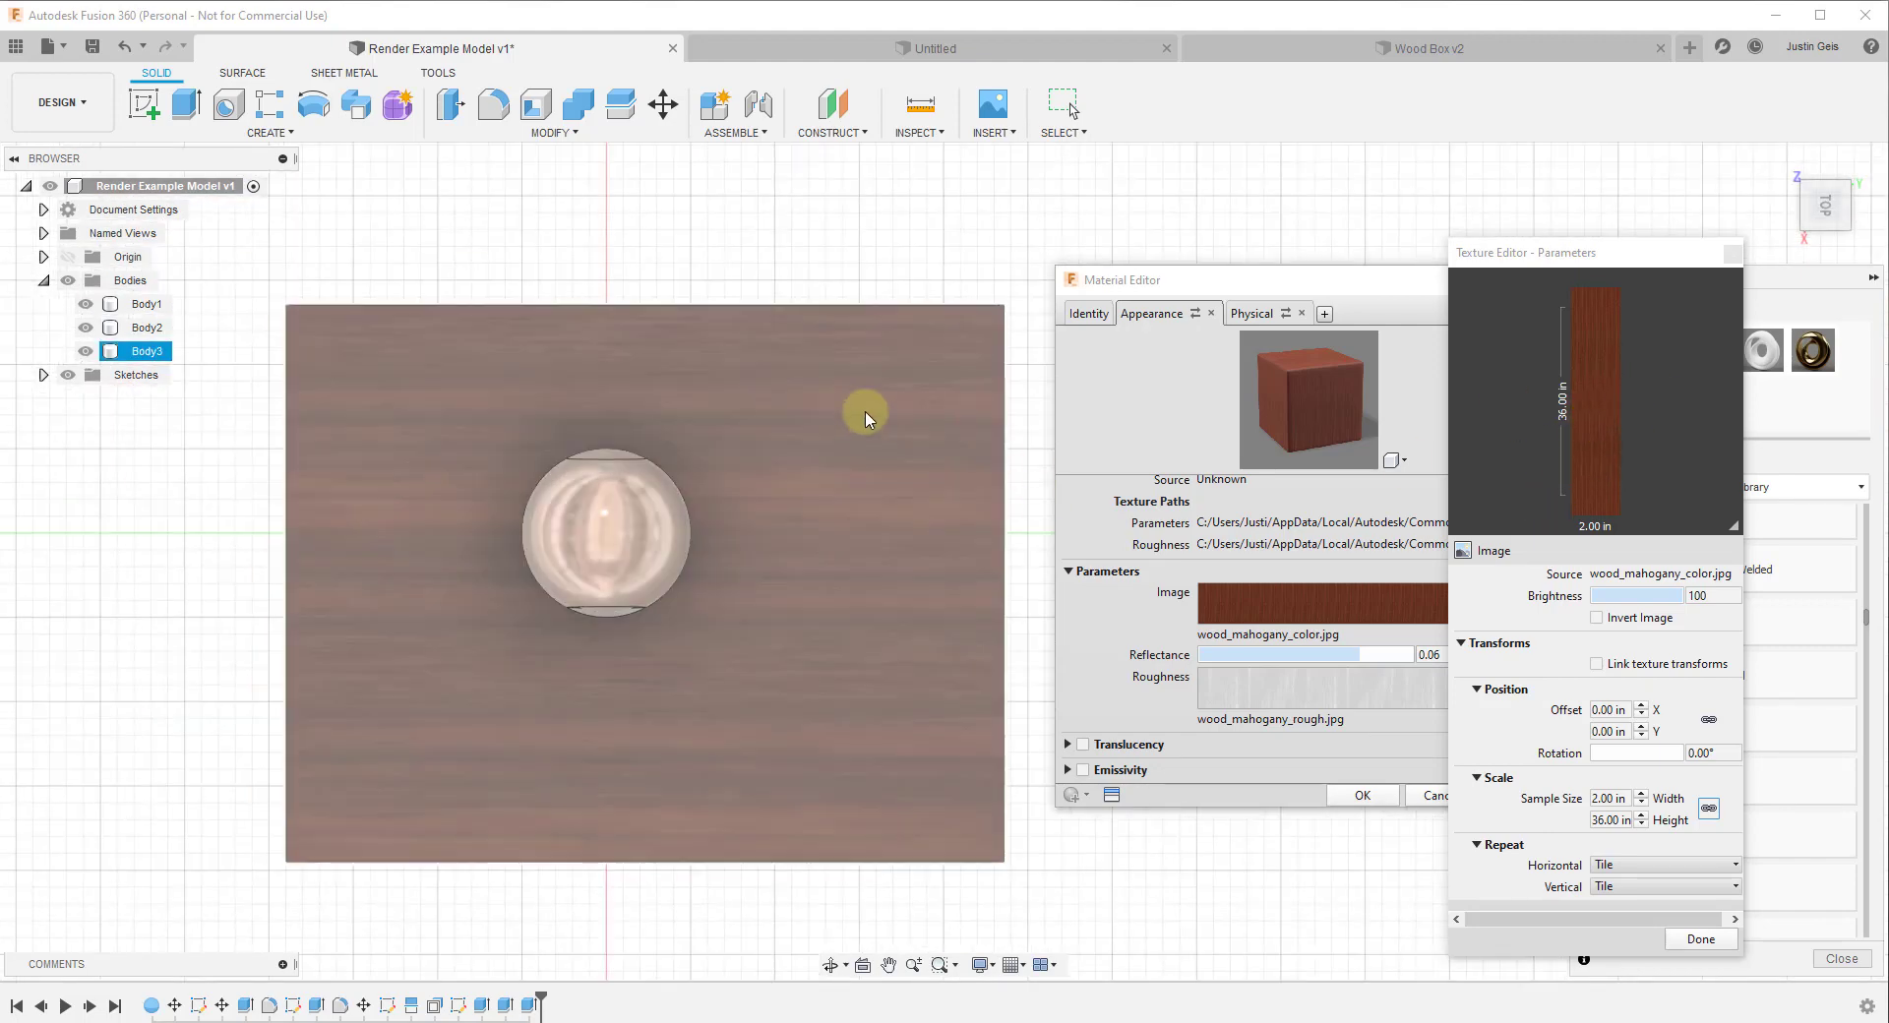
scroll(793, 619, up, 6)
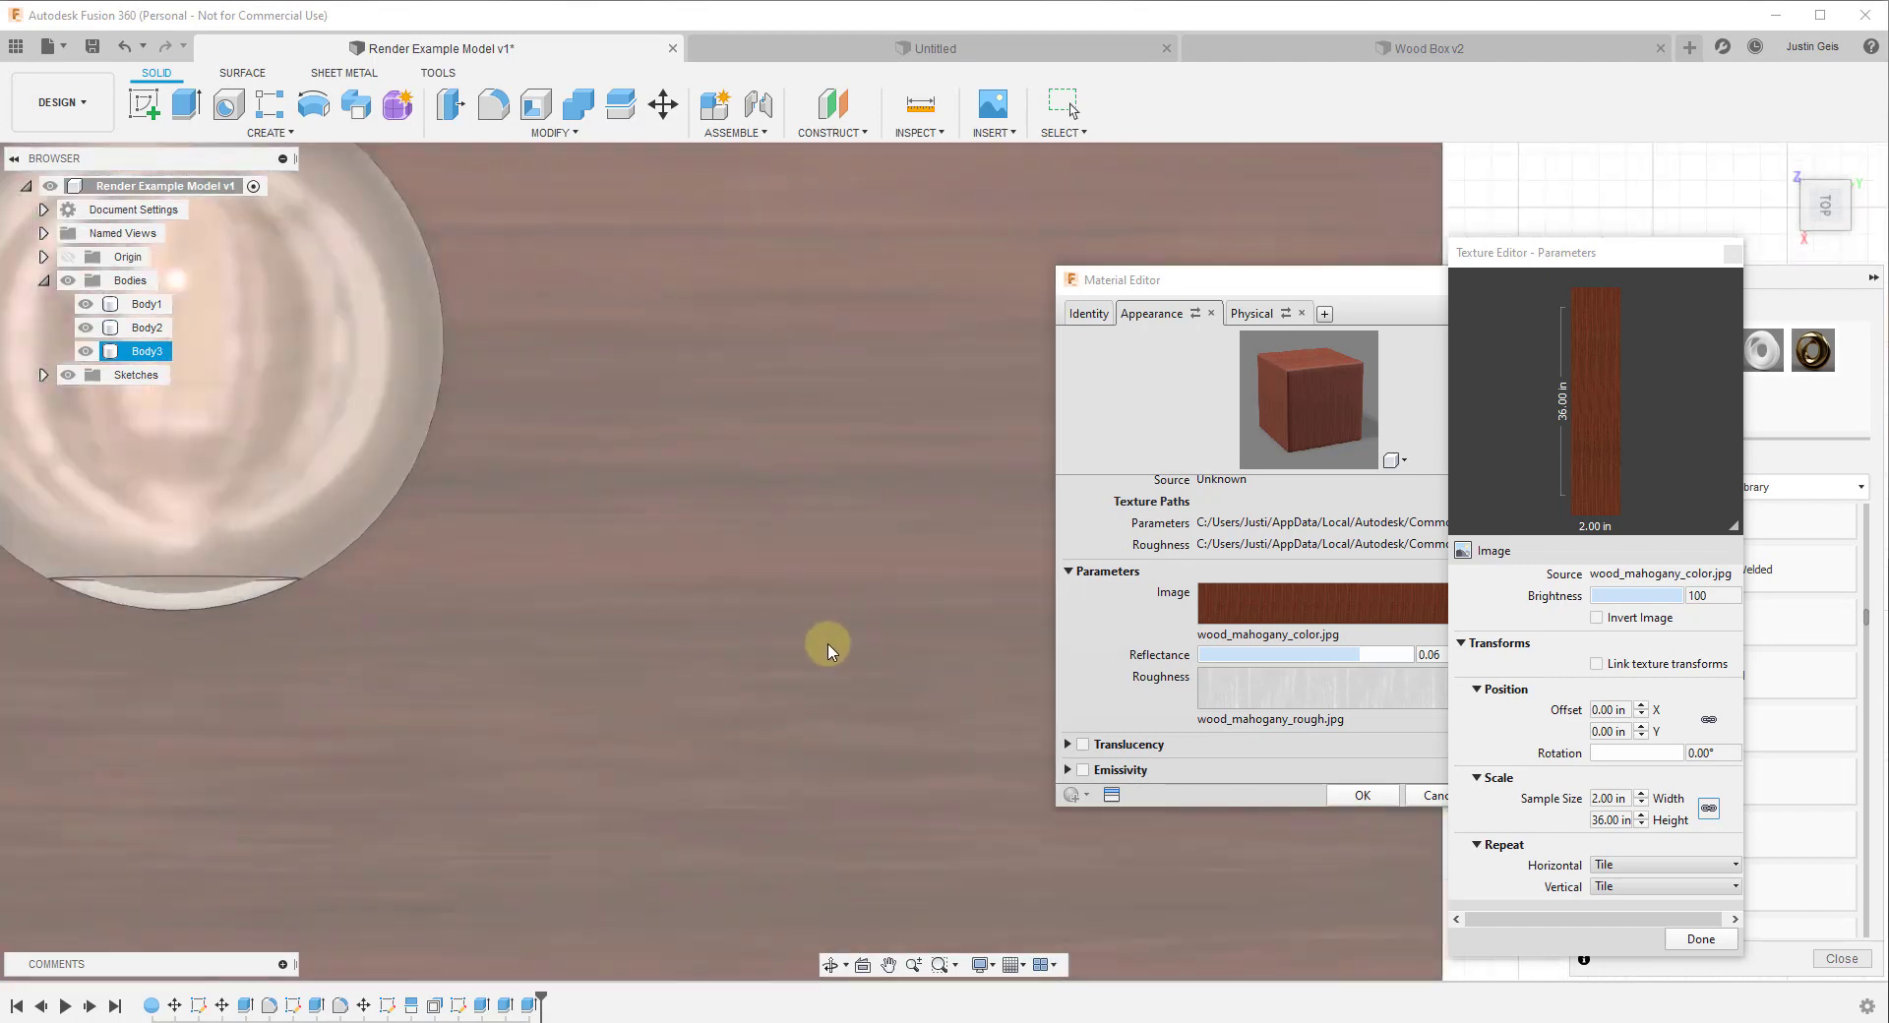
scroll(818, 663, down, 8)
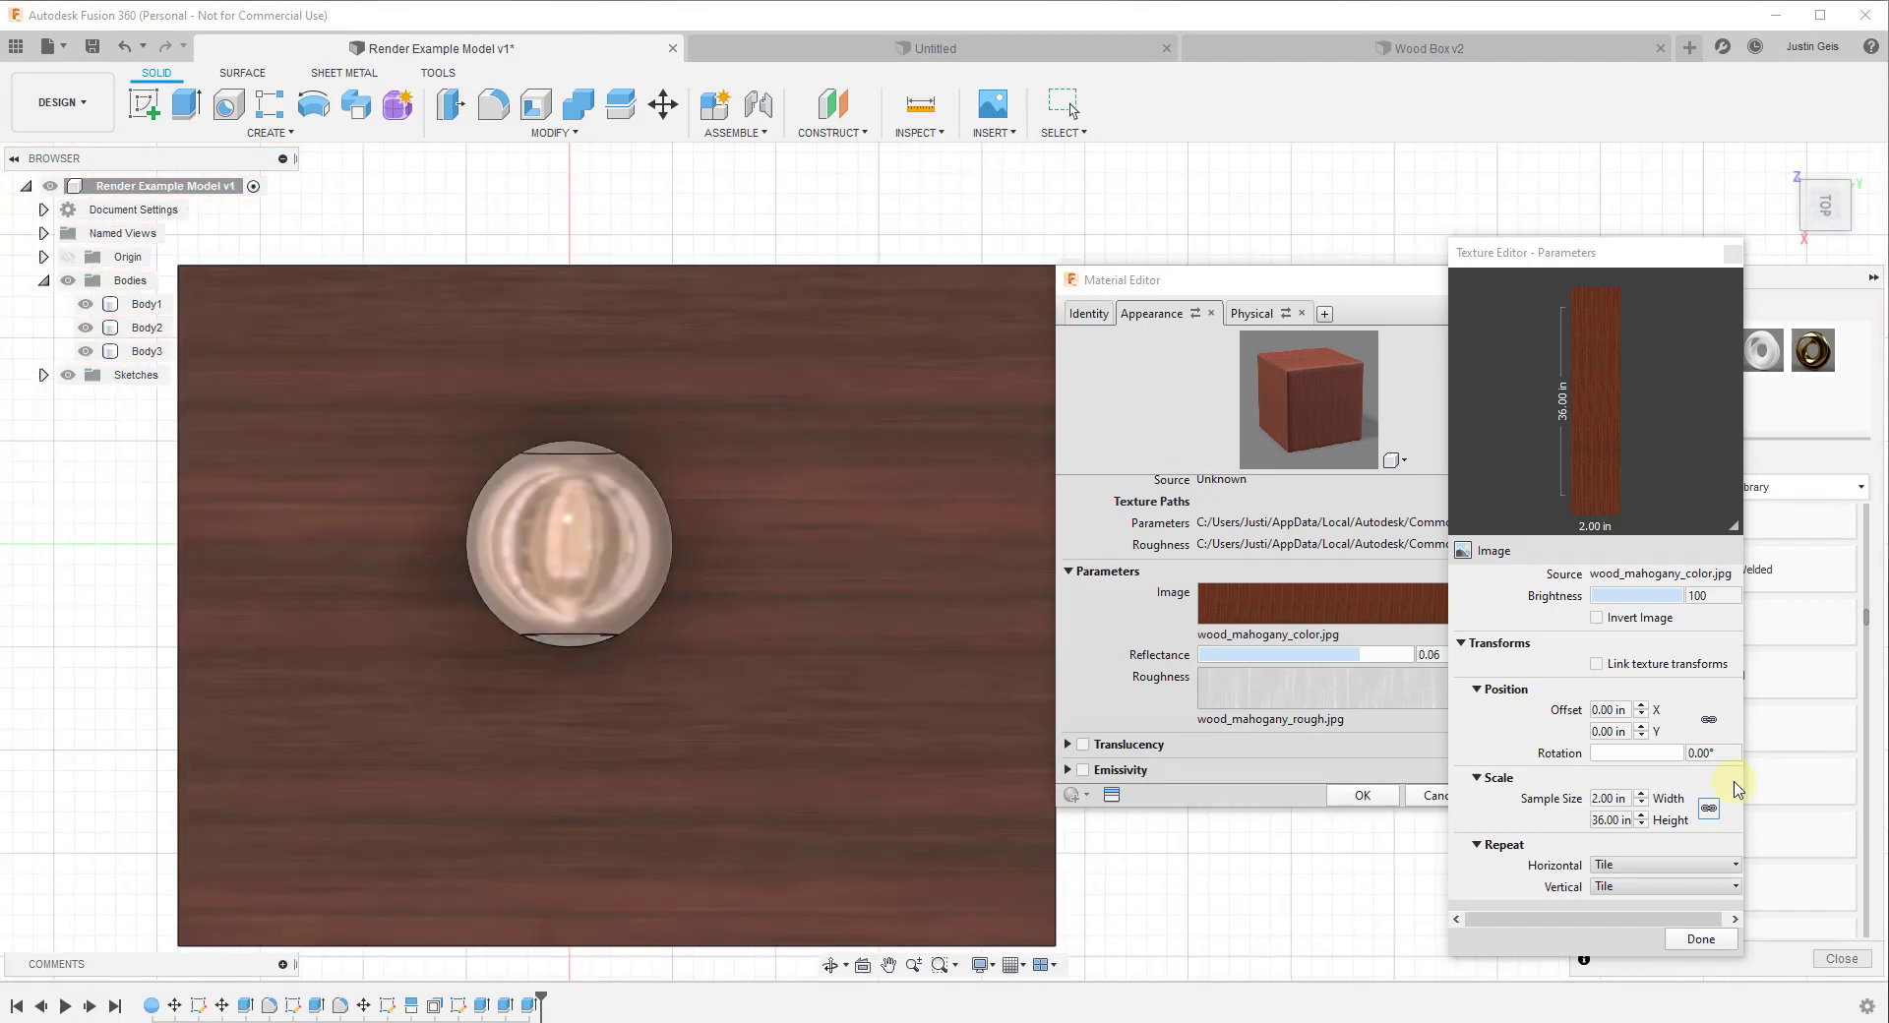
Step: Change the sample height to 4 in, making it 2 × 4 in, and toggle the scale link
click(1621, 822)
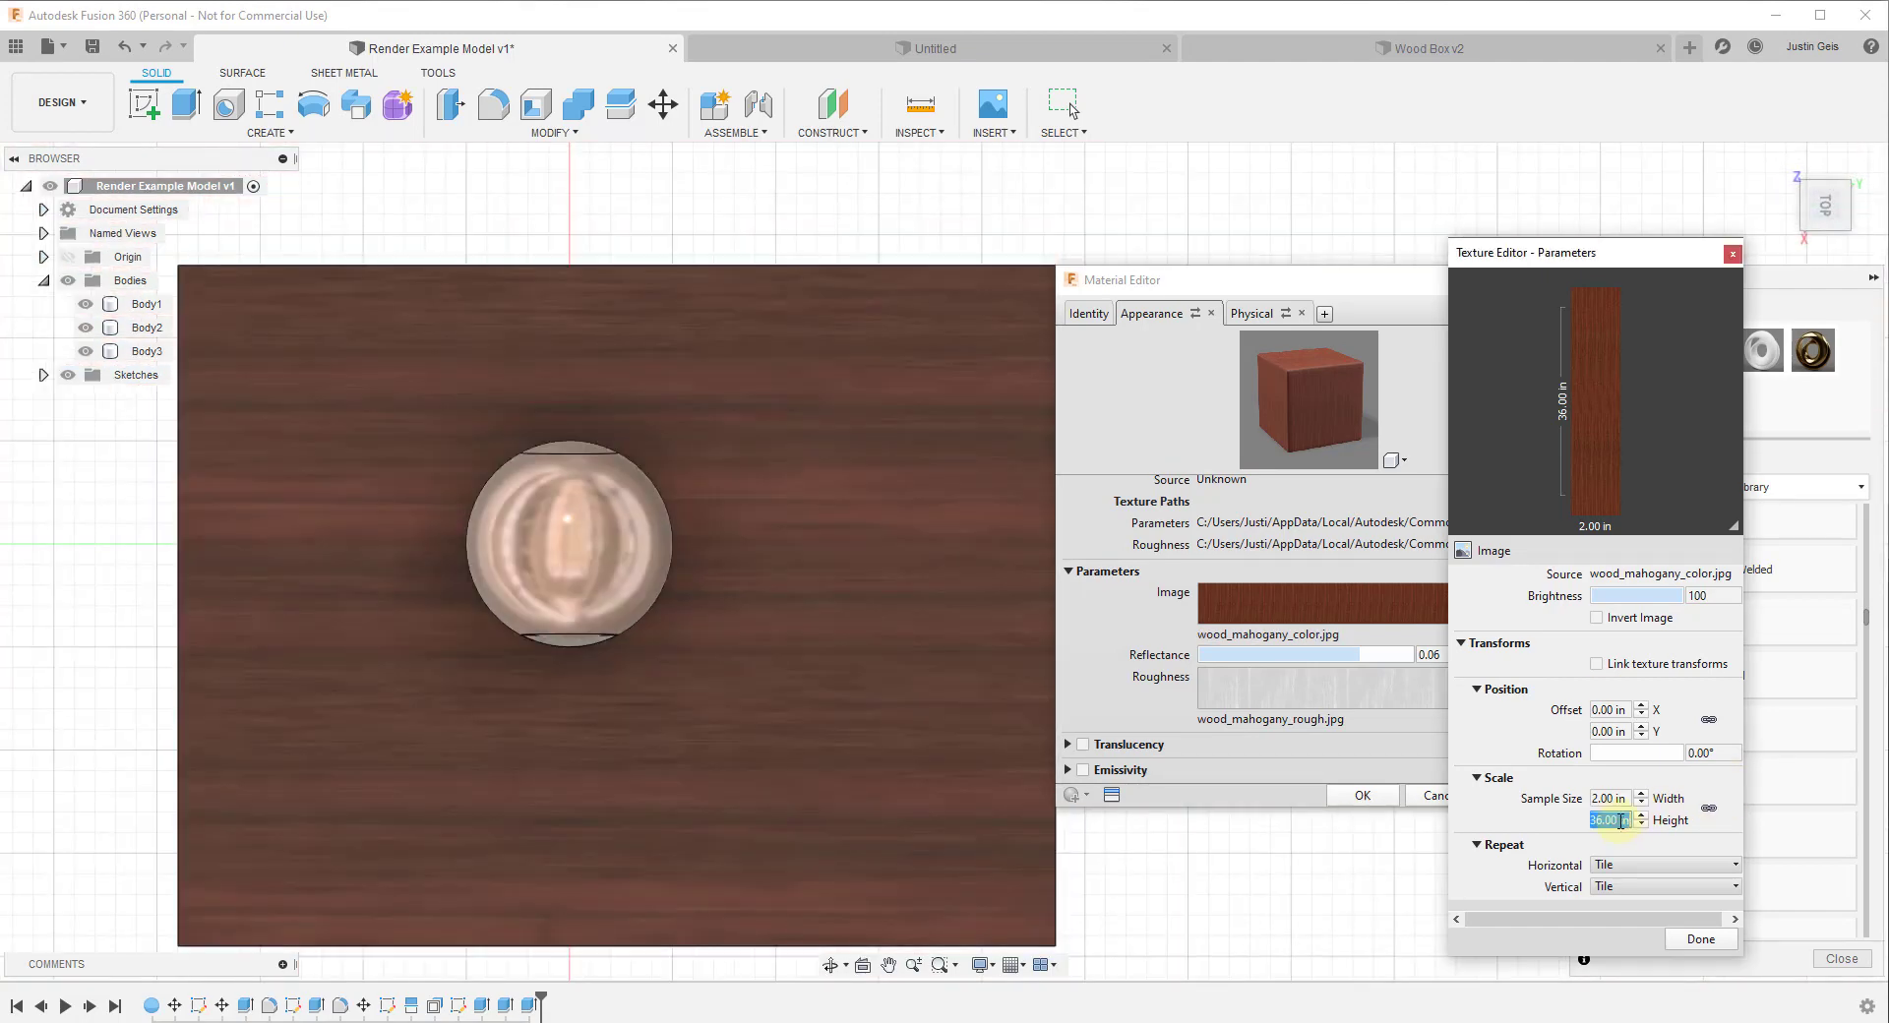
text(4)
key(Return)
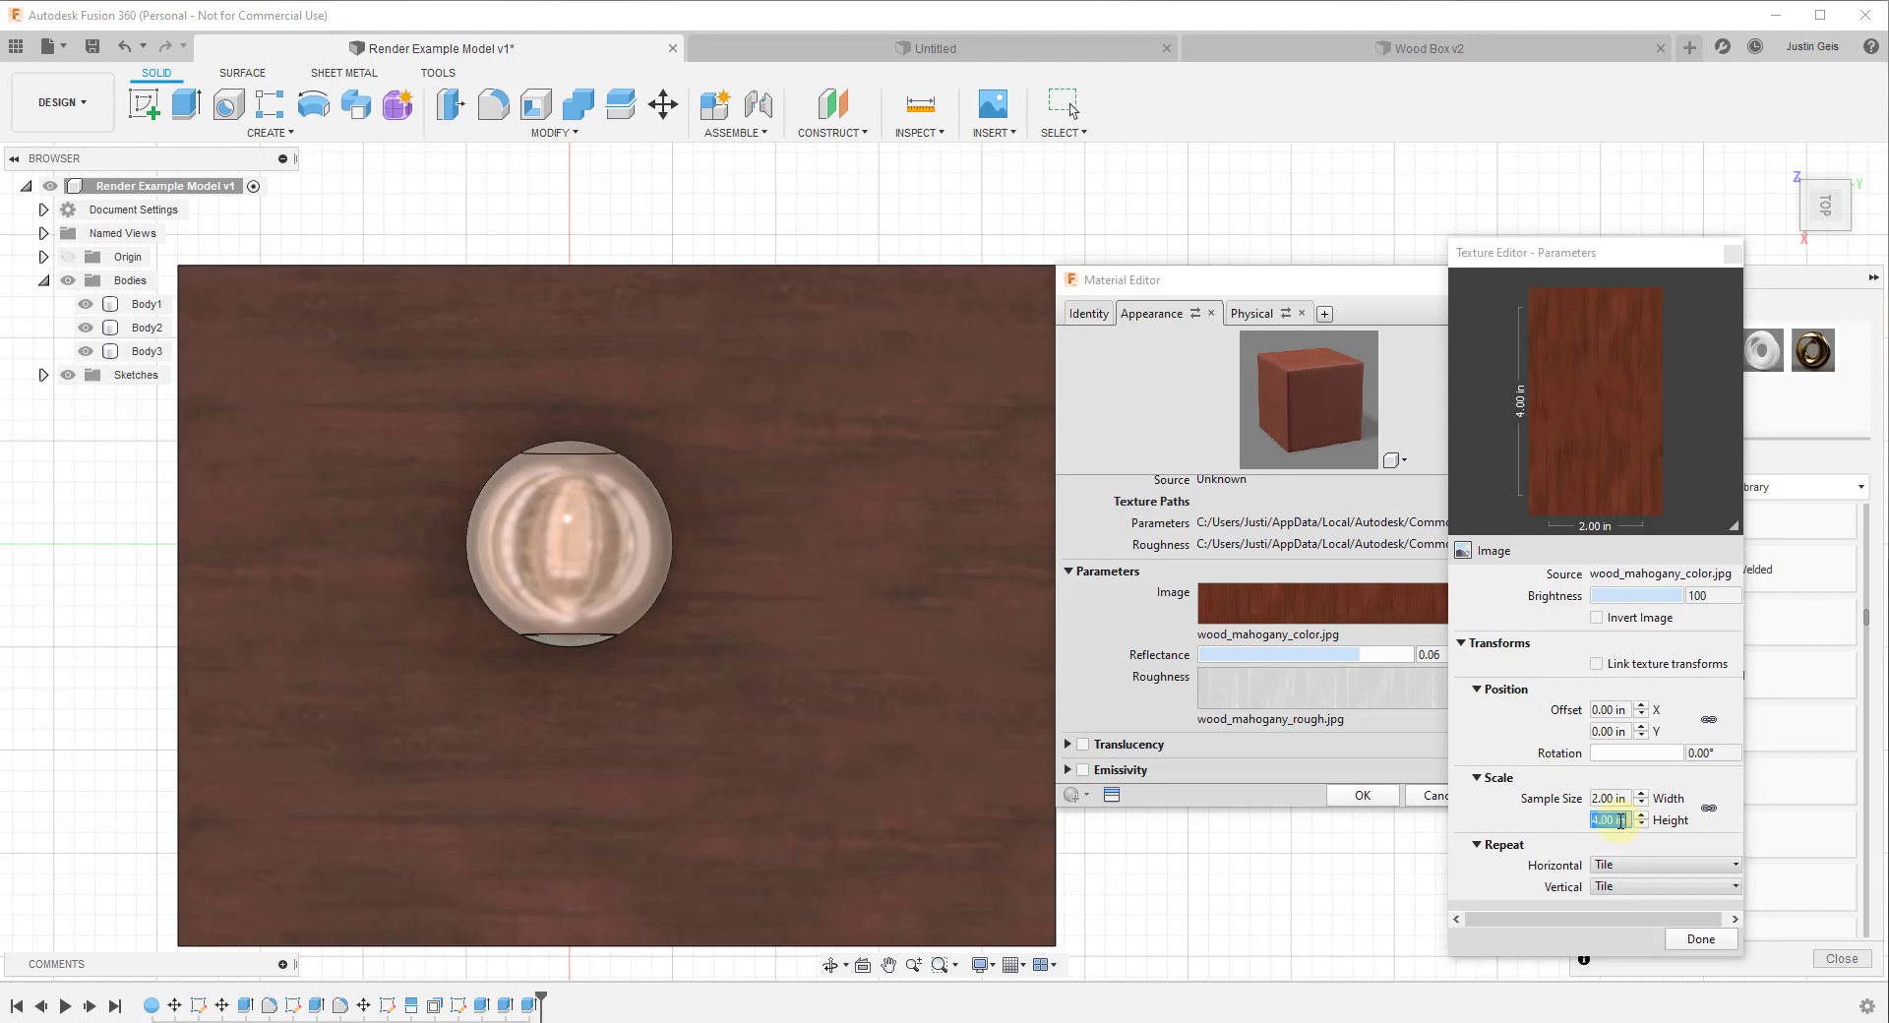
scroll(919, 750, down, 3)
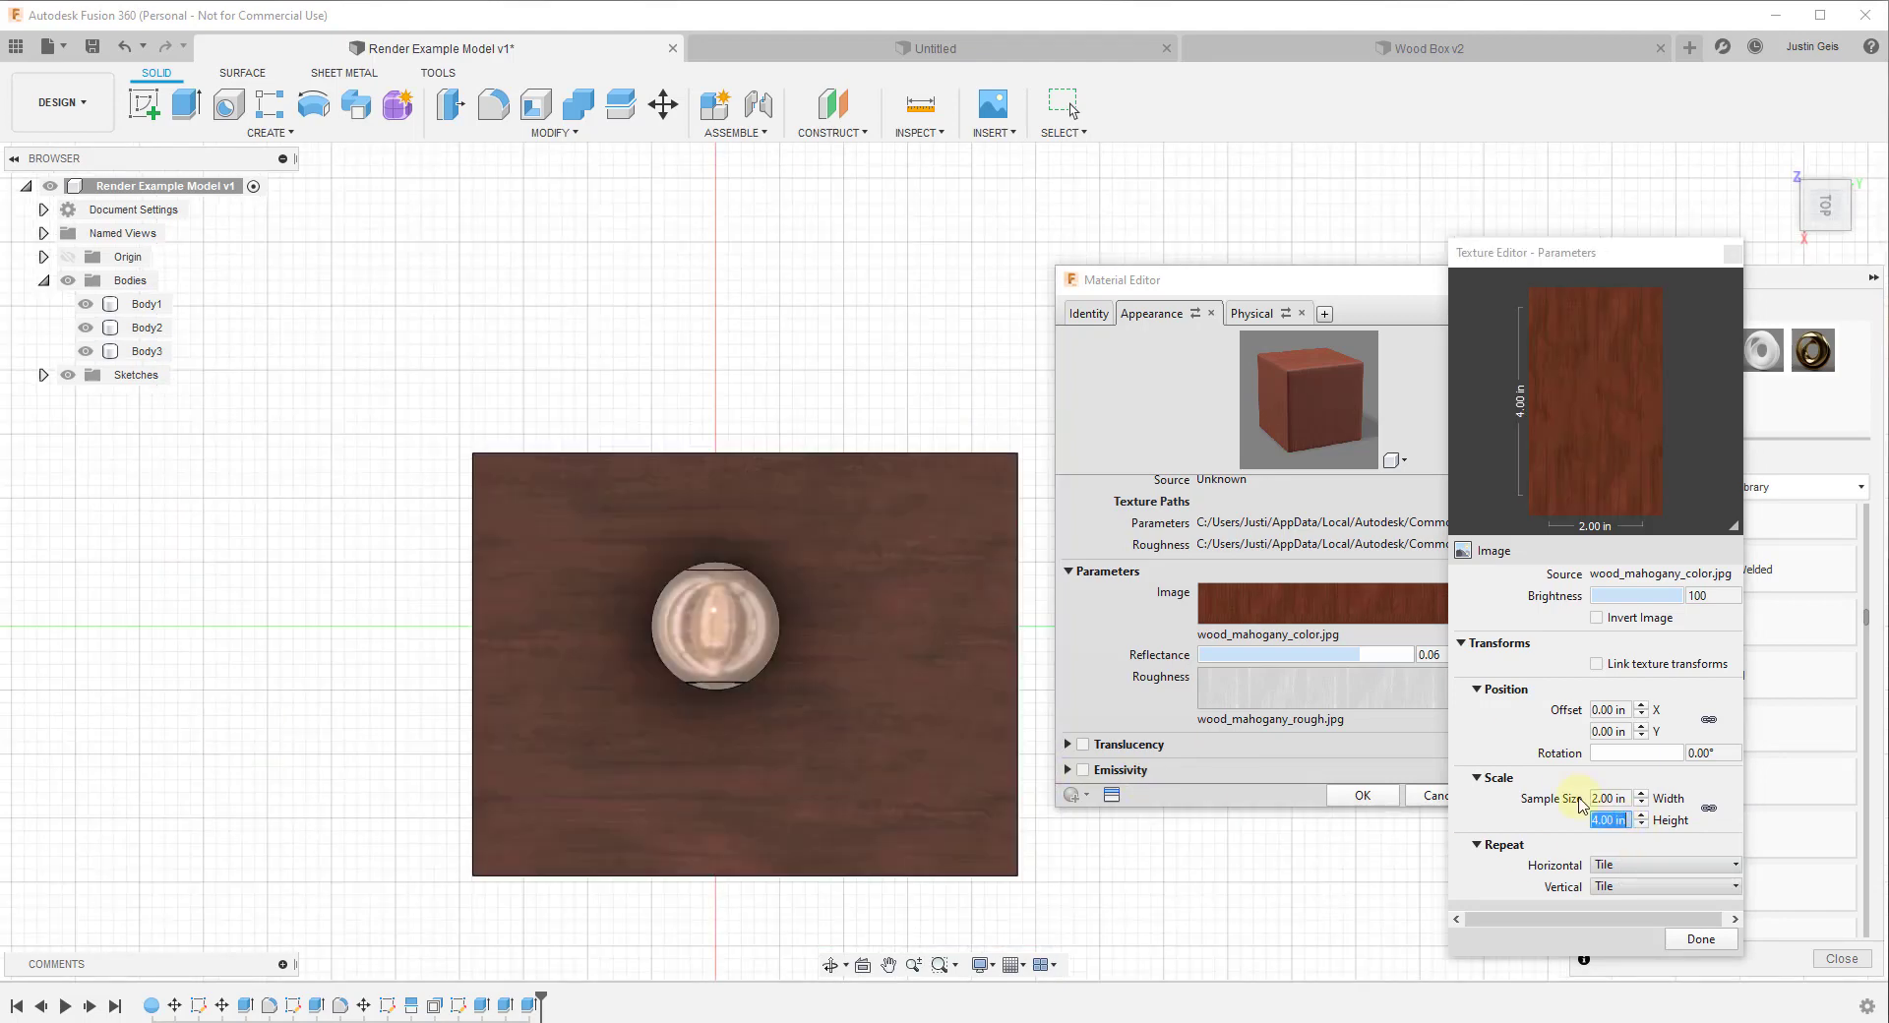
click(1710, 810)
Step: Clear the plate selection, close the Material and Texture Editors, and start a new sketch
click(987, 587)
click(718, 603)
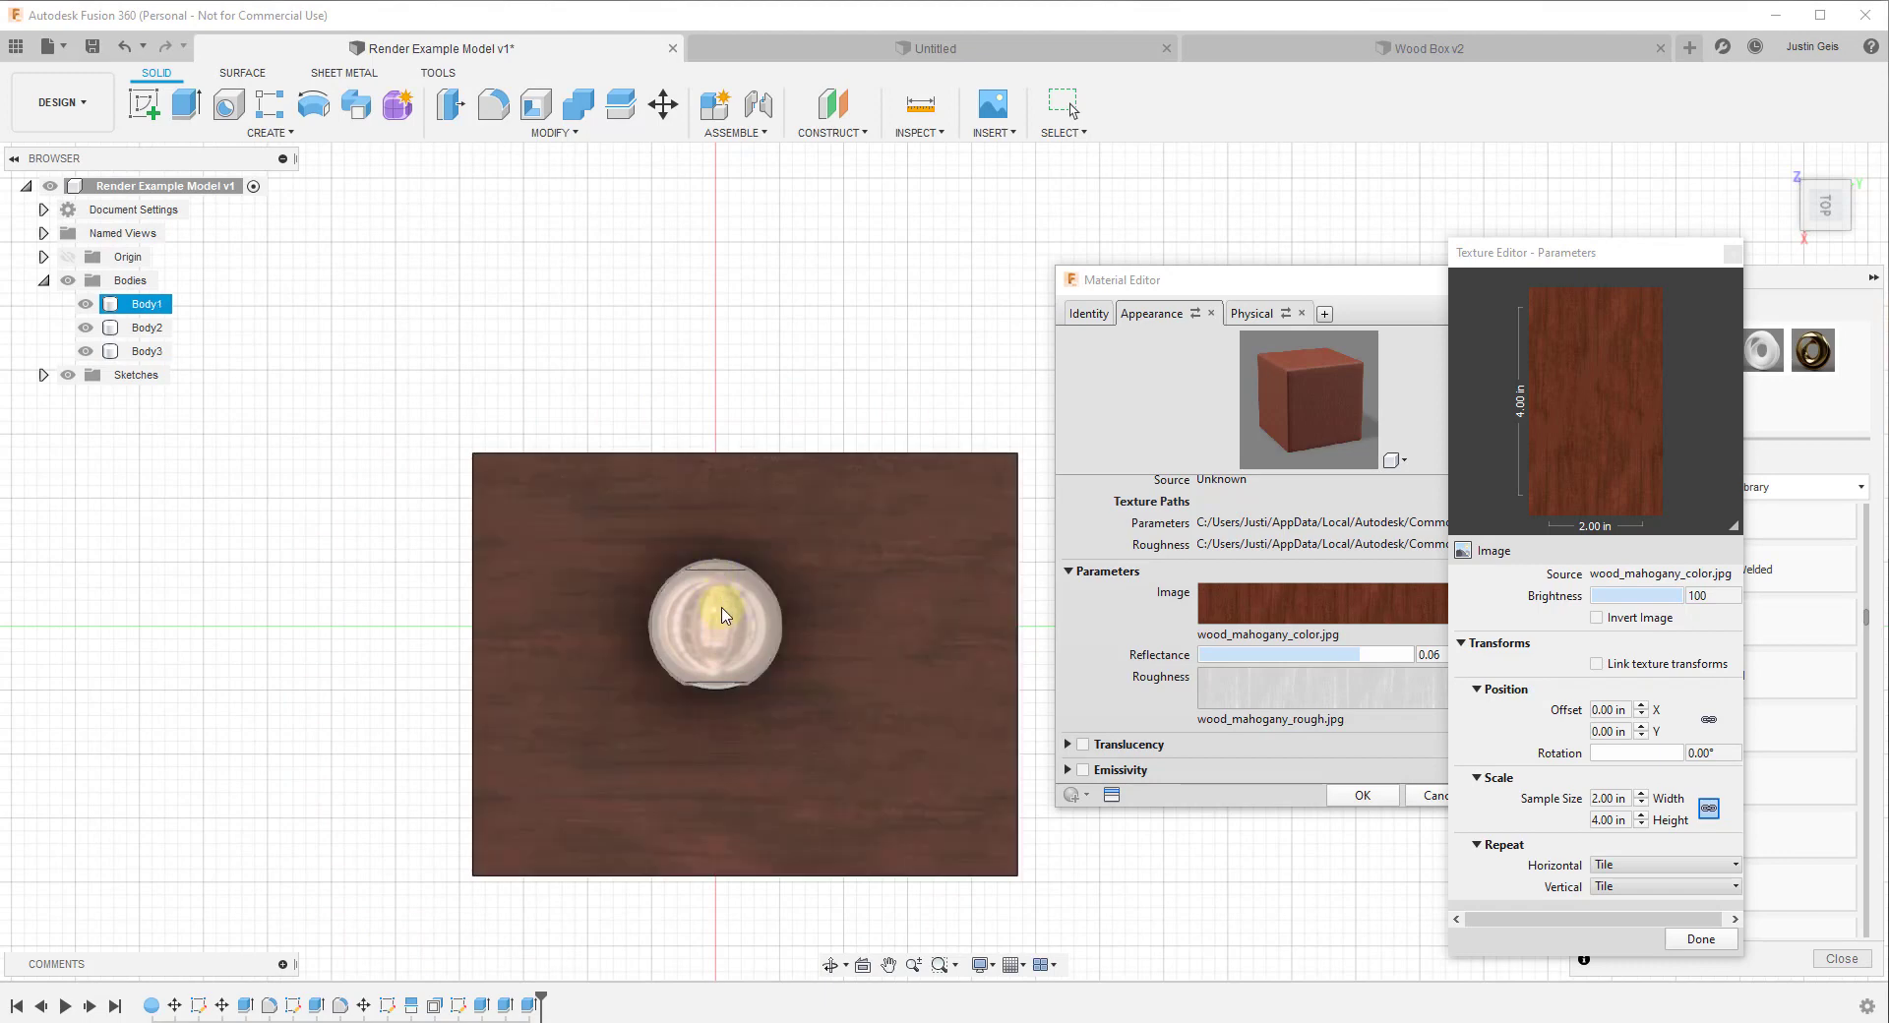
click(753, 709)
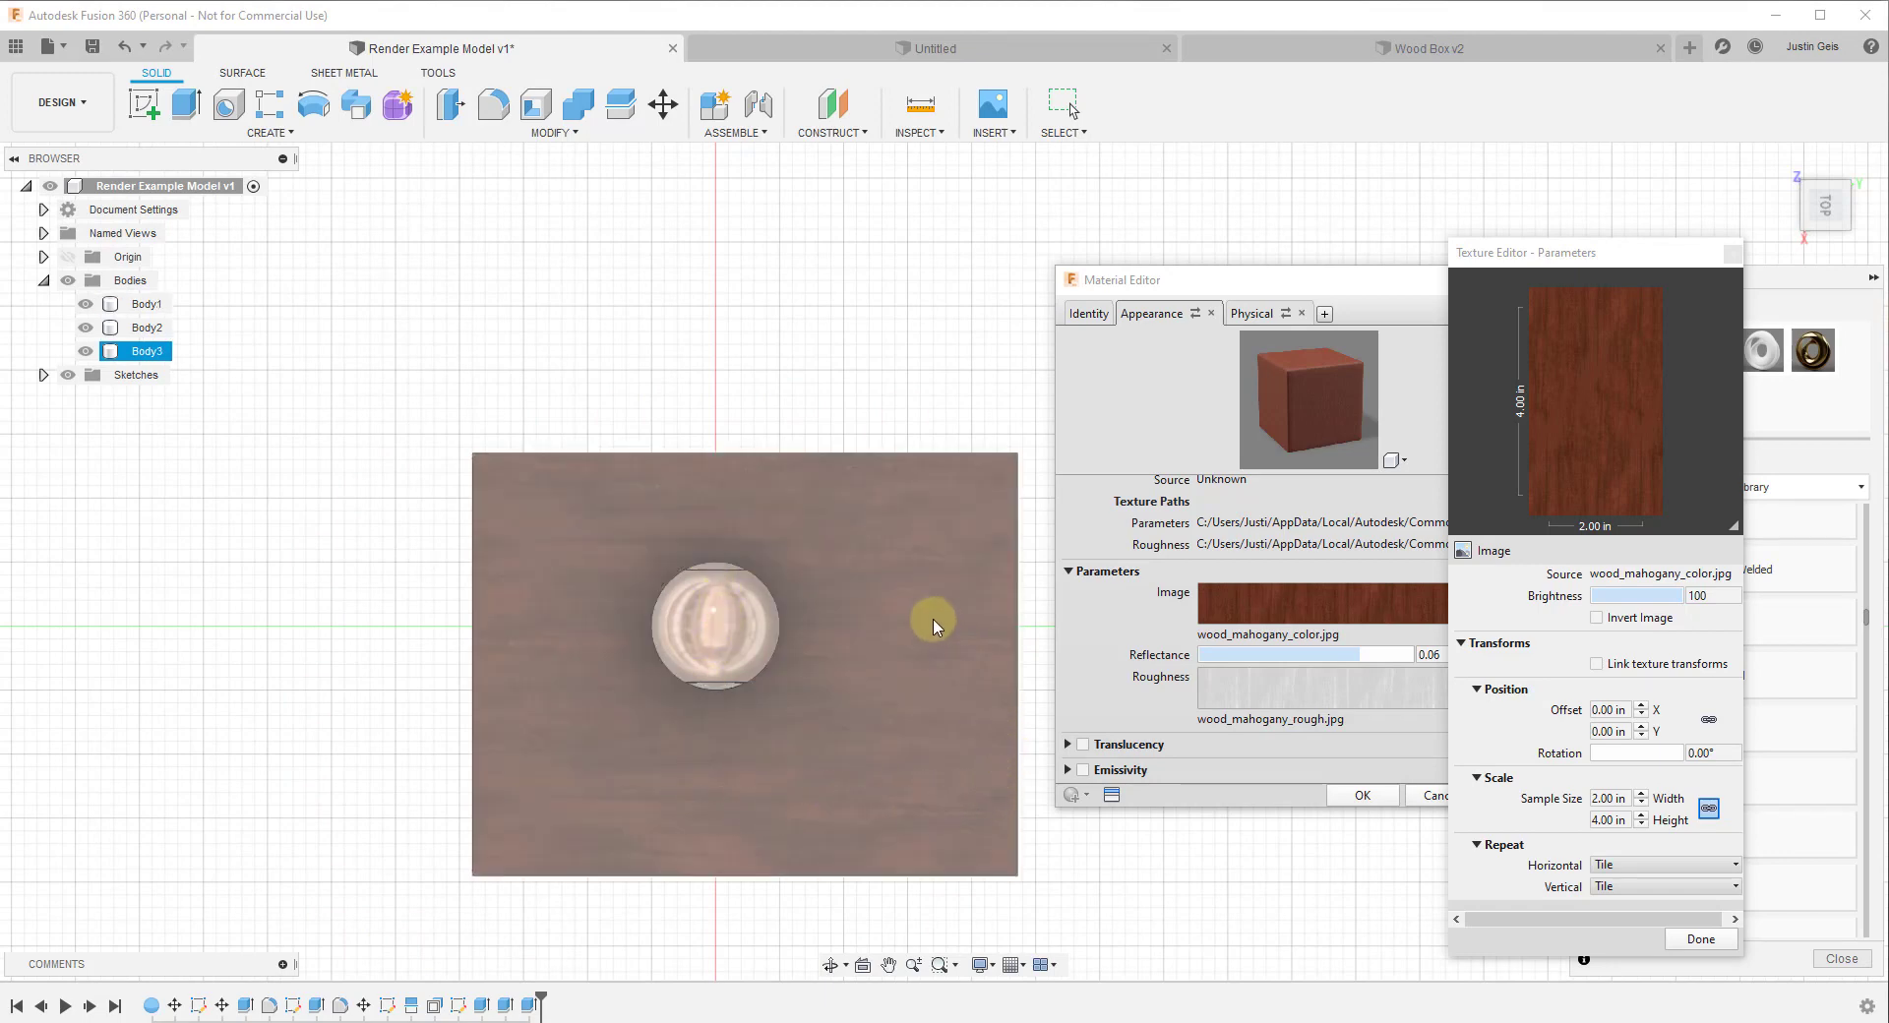
key(Escape)
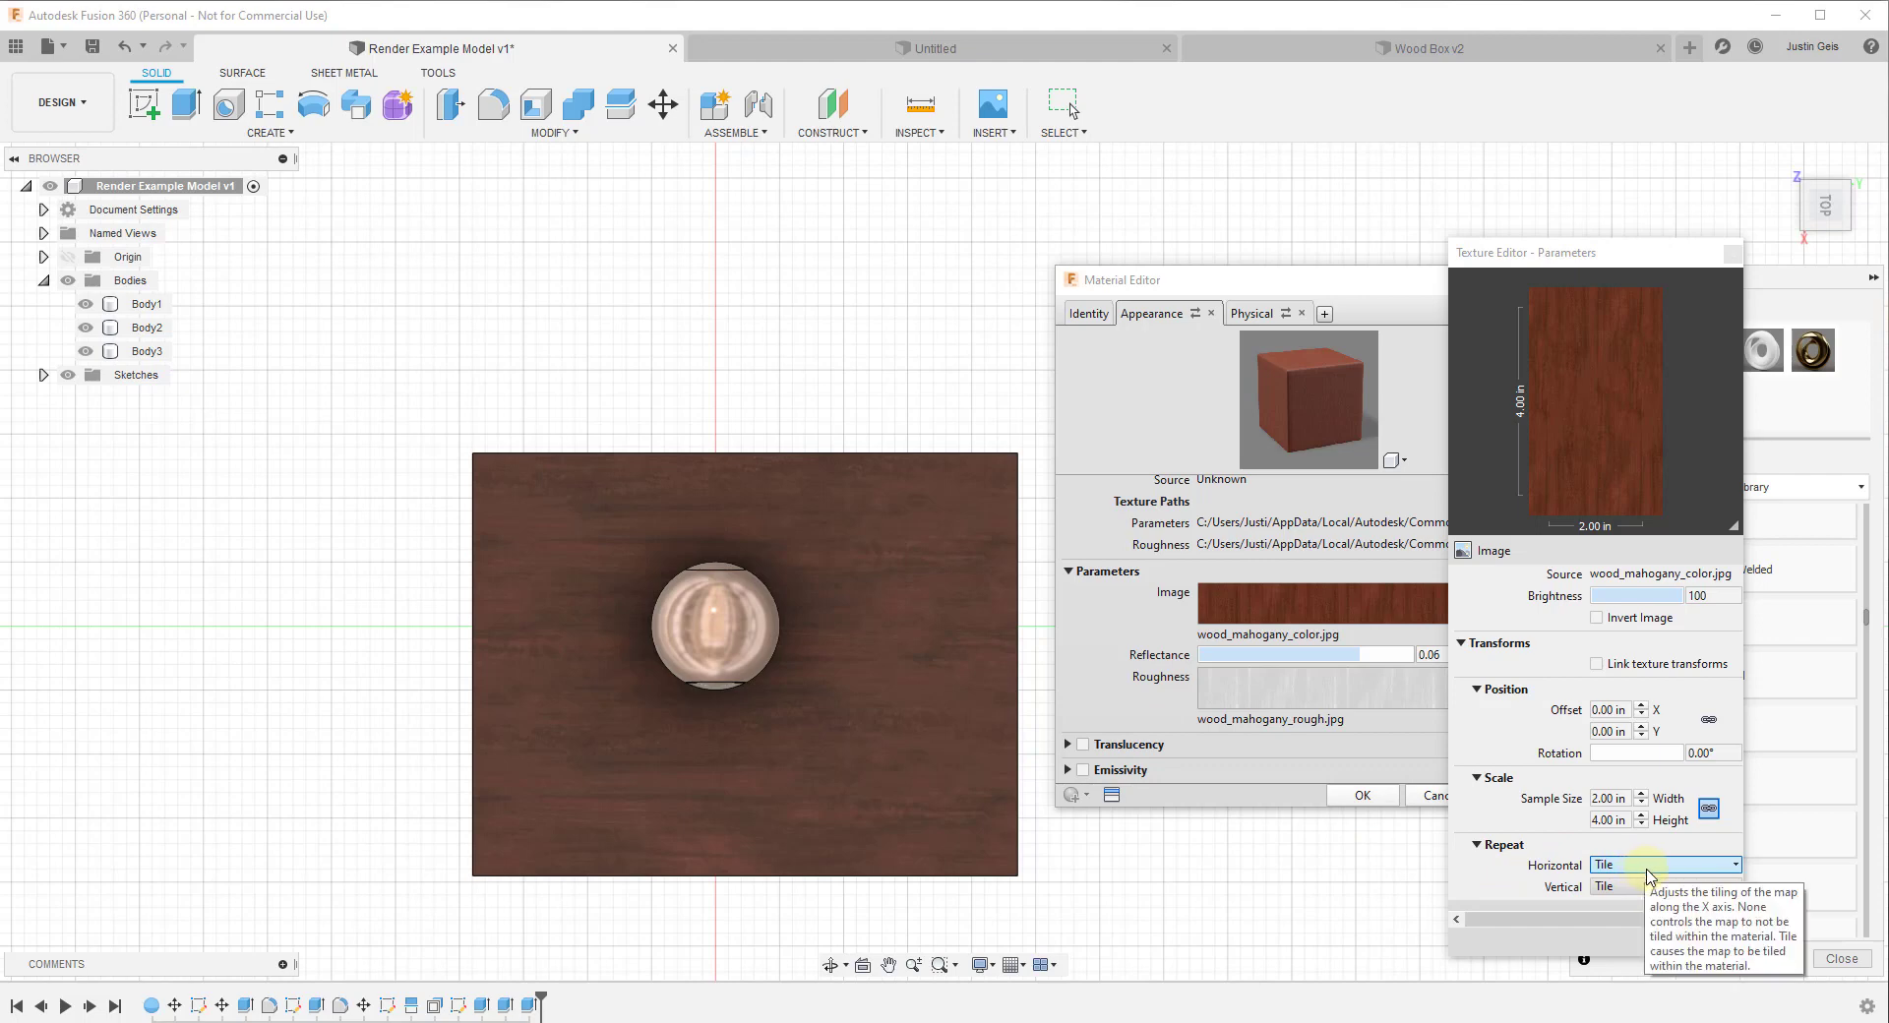
click(502, 868)
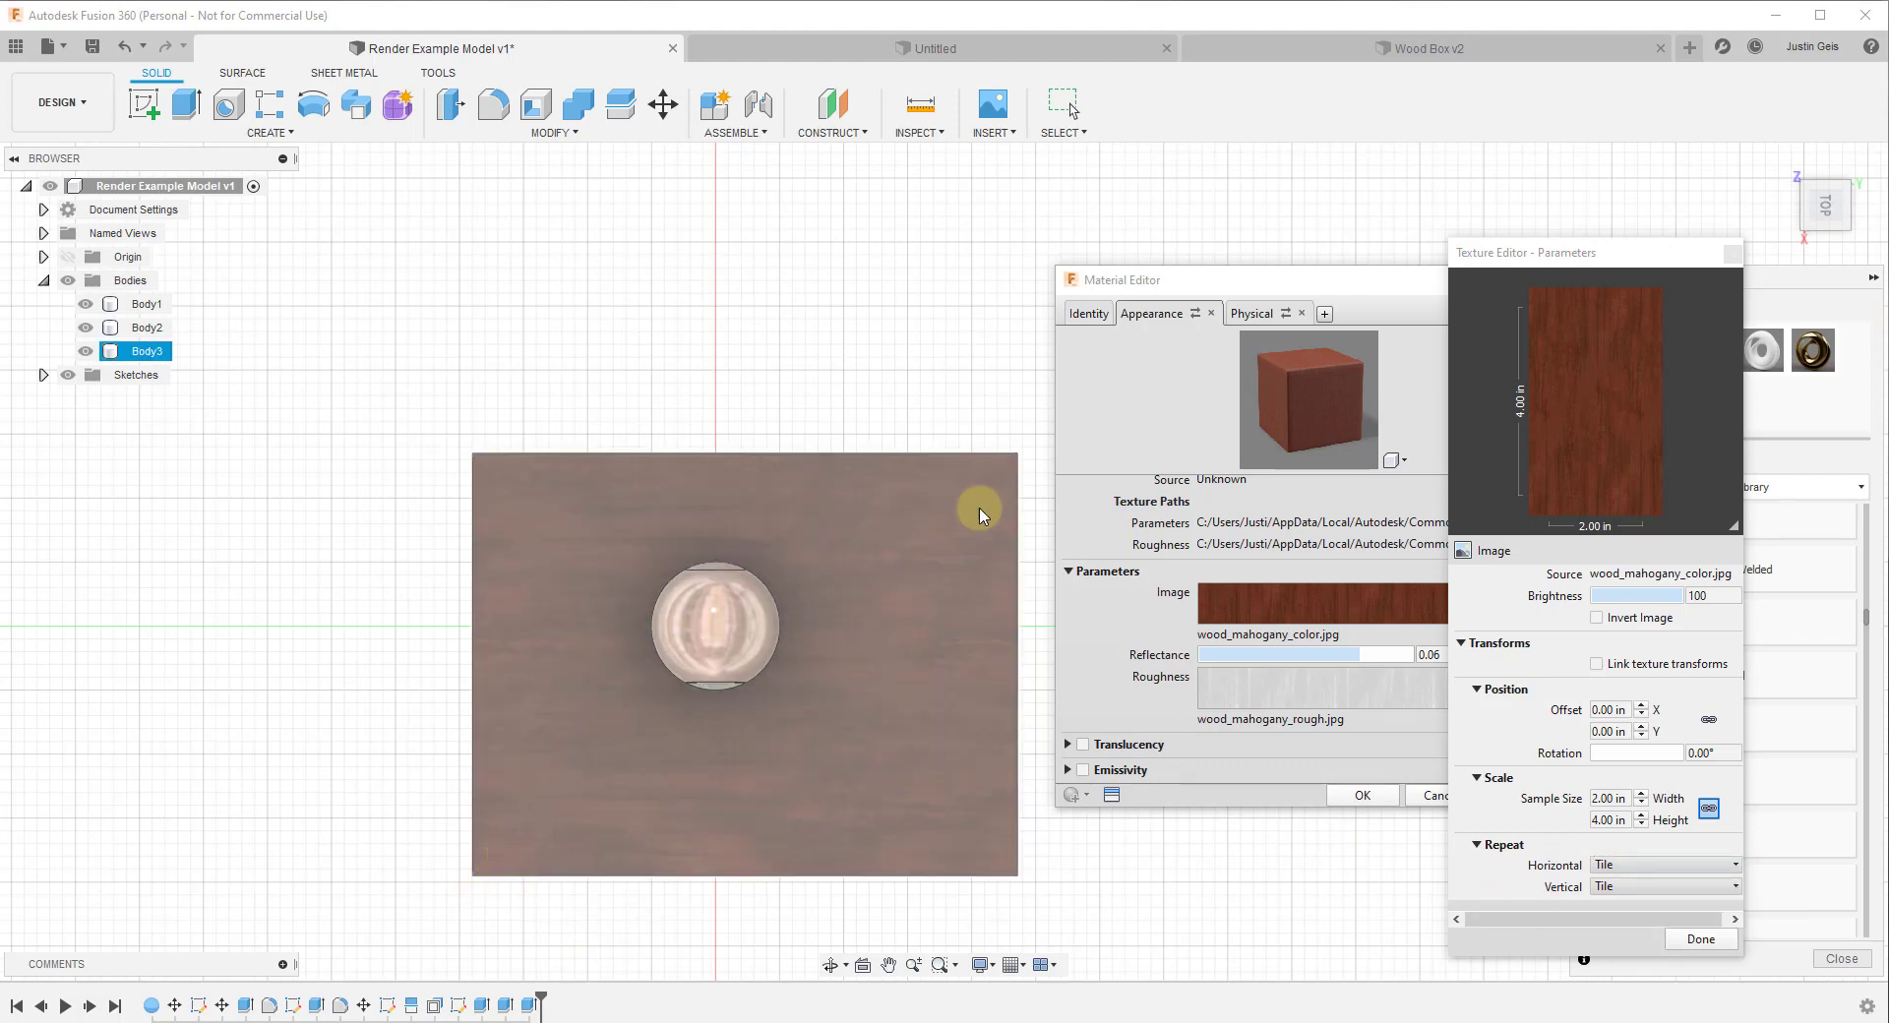
scroll(979, 506, down, 3)
click(797, 300)
scroll(747, 324, down, 5)
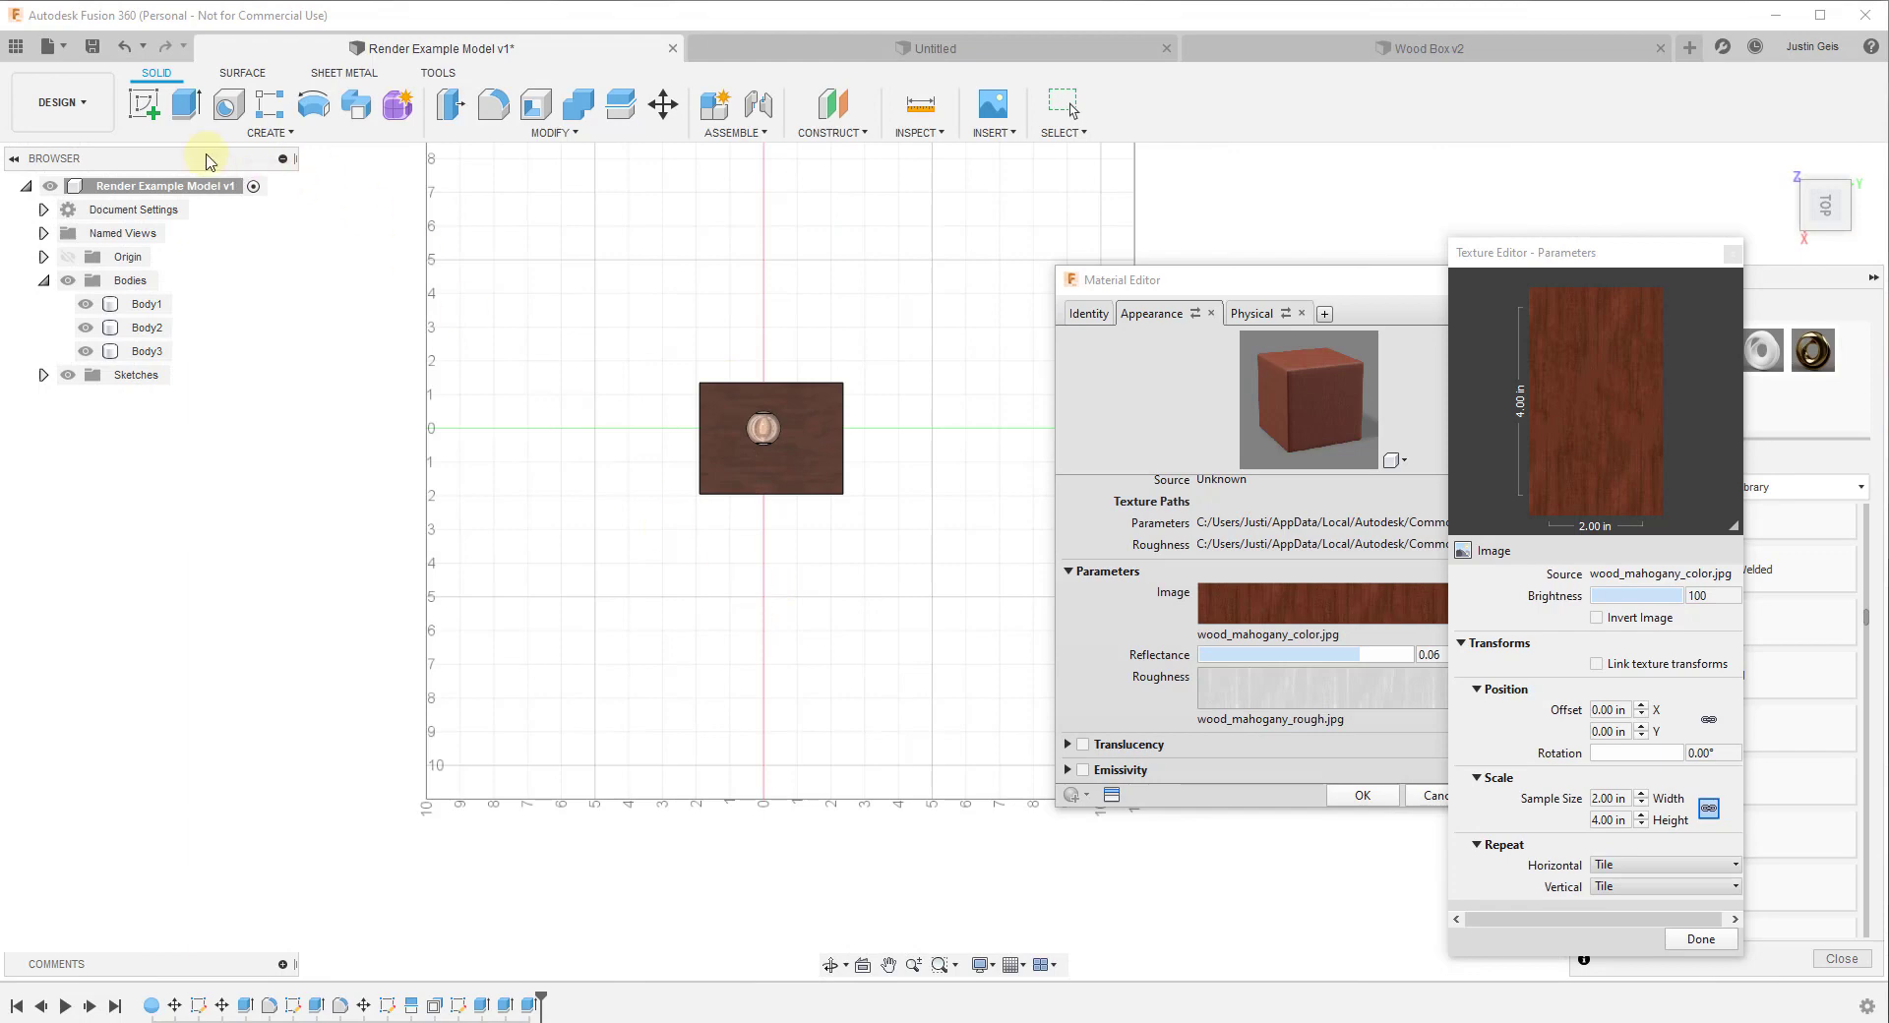
click(144, 103)
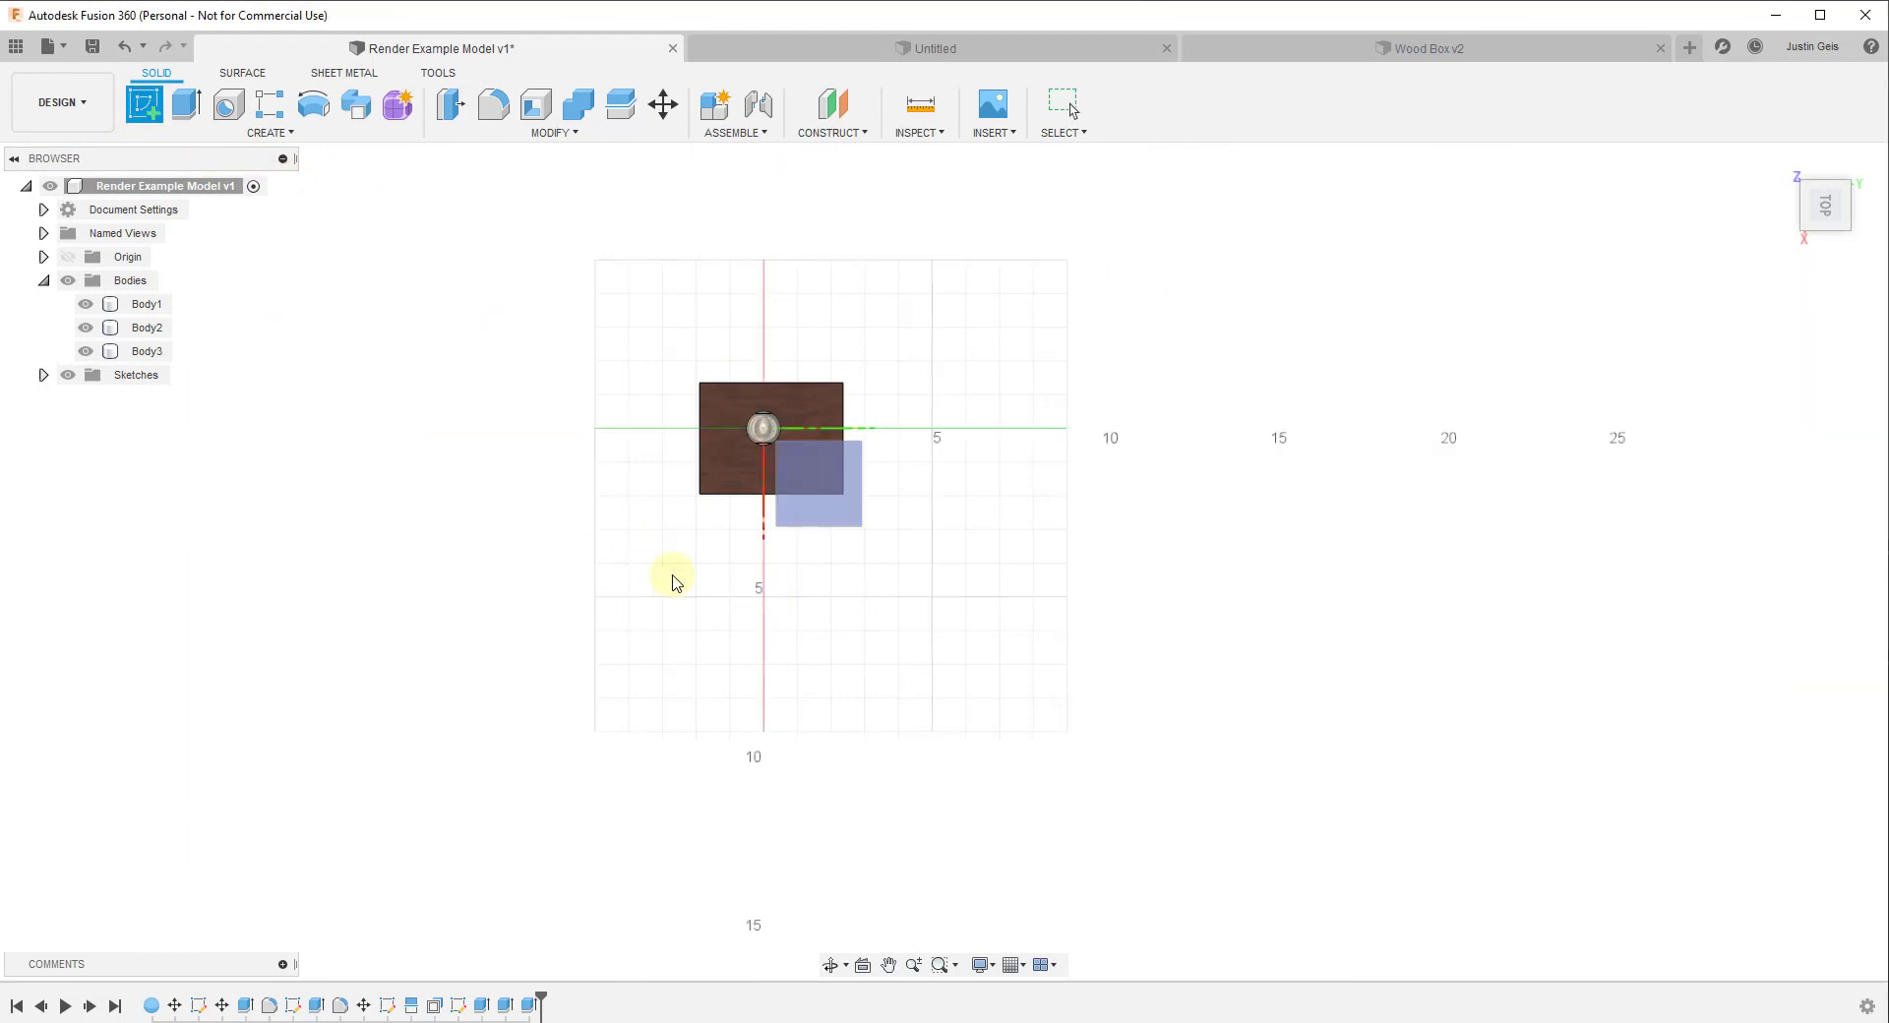
Step: Draw a large rectangle on the ground plane starting at the origin
click(826, 519)
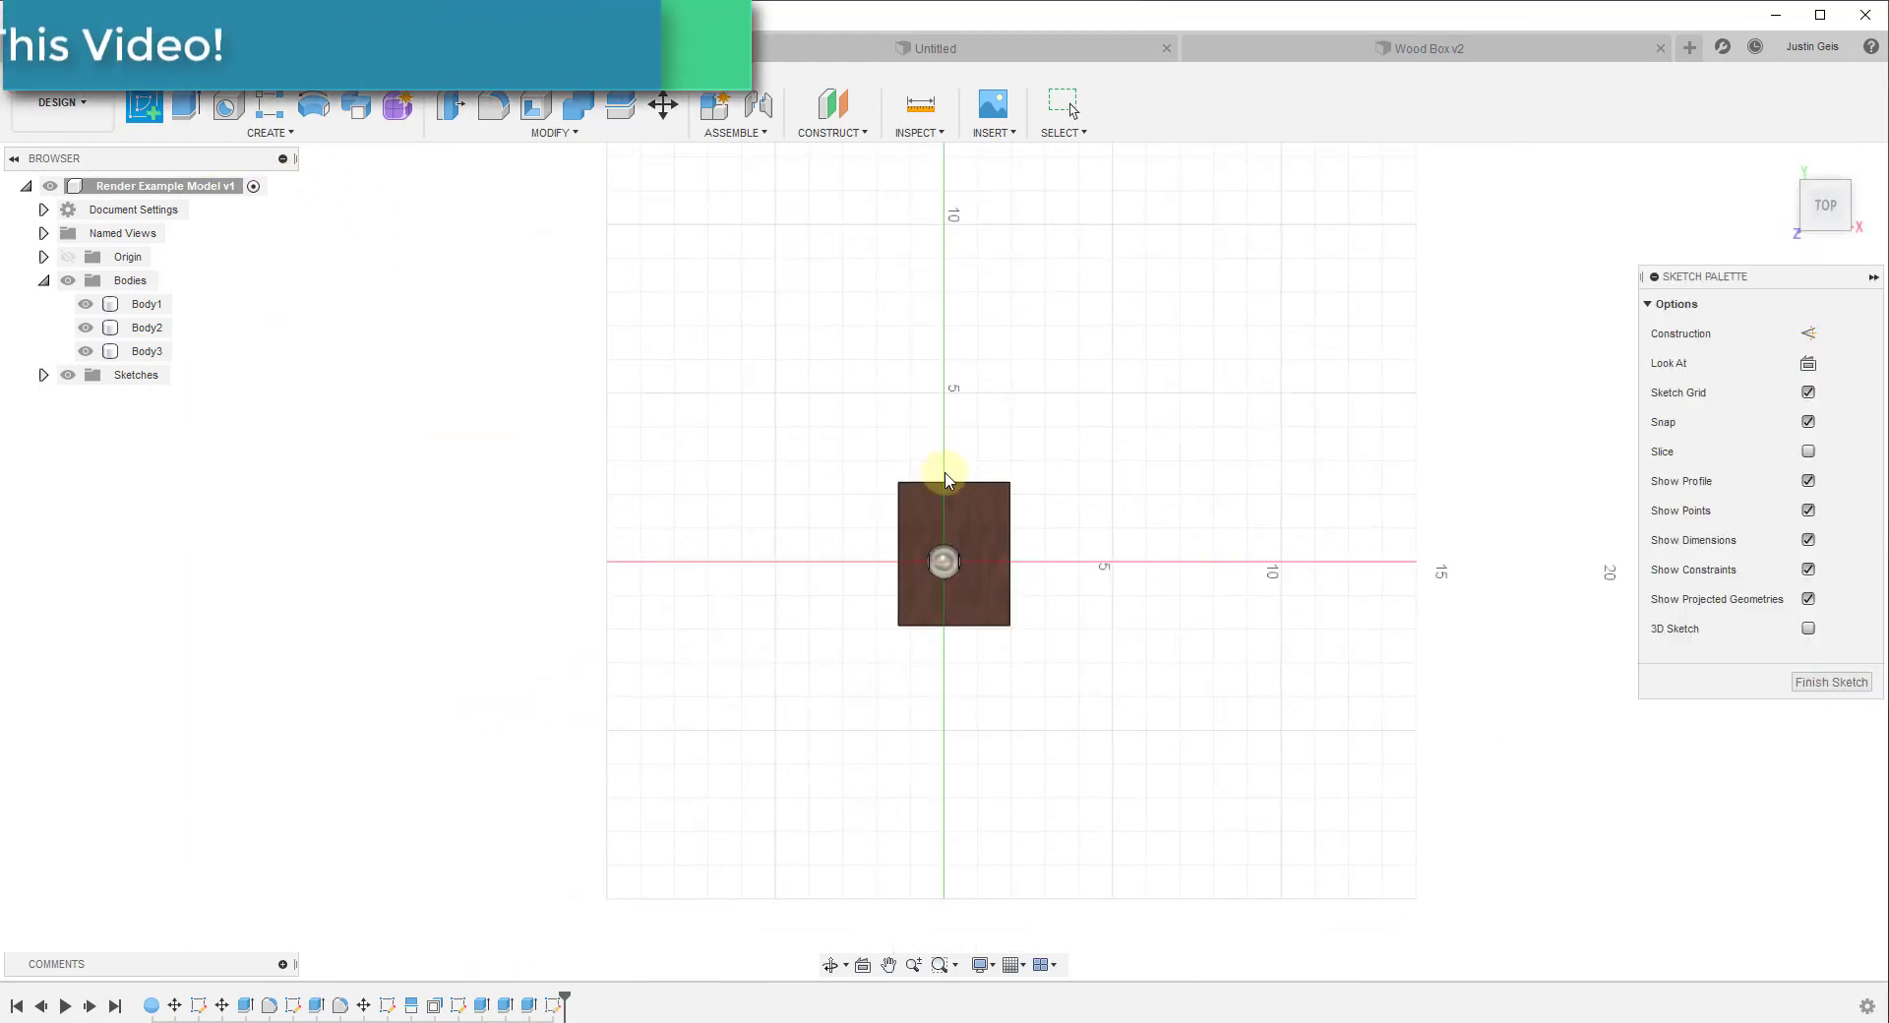
key(r)
click(1005, 482)
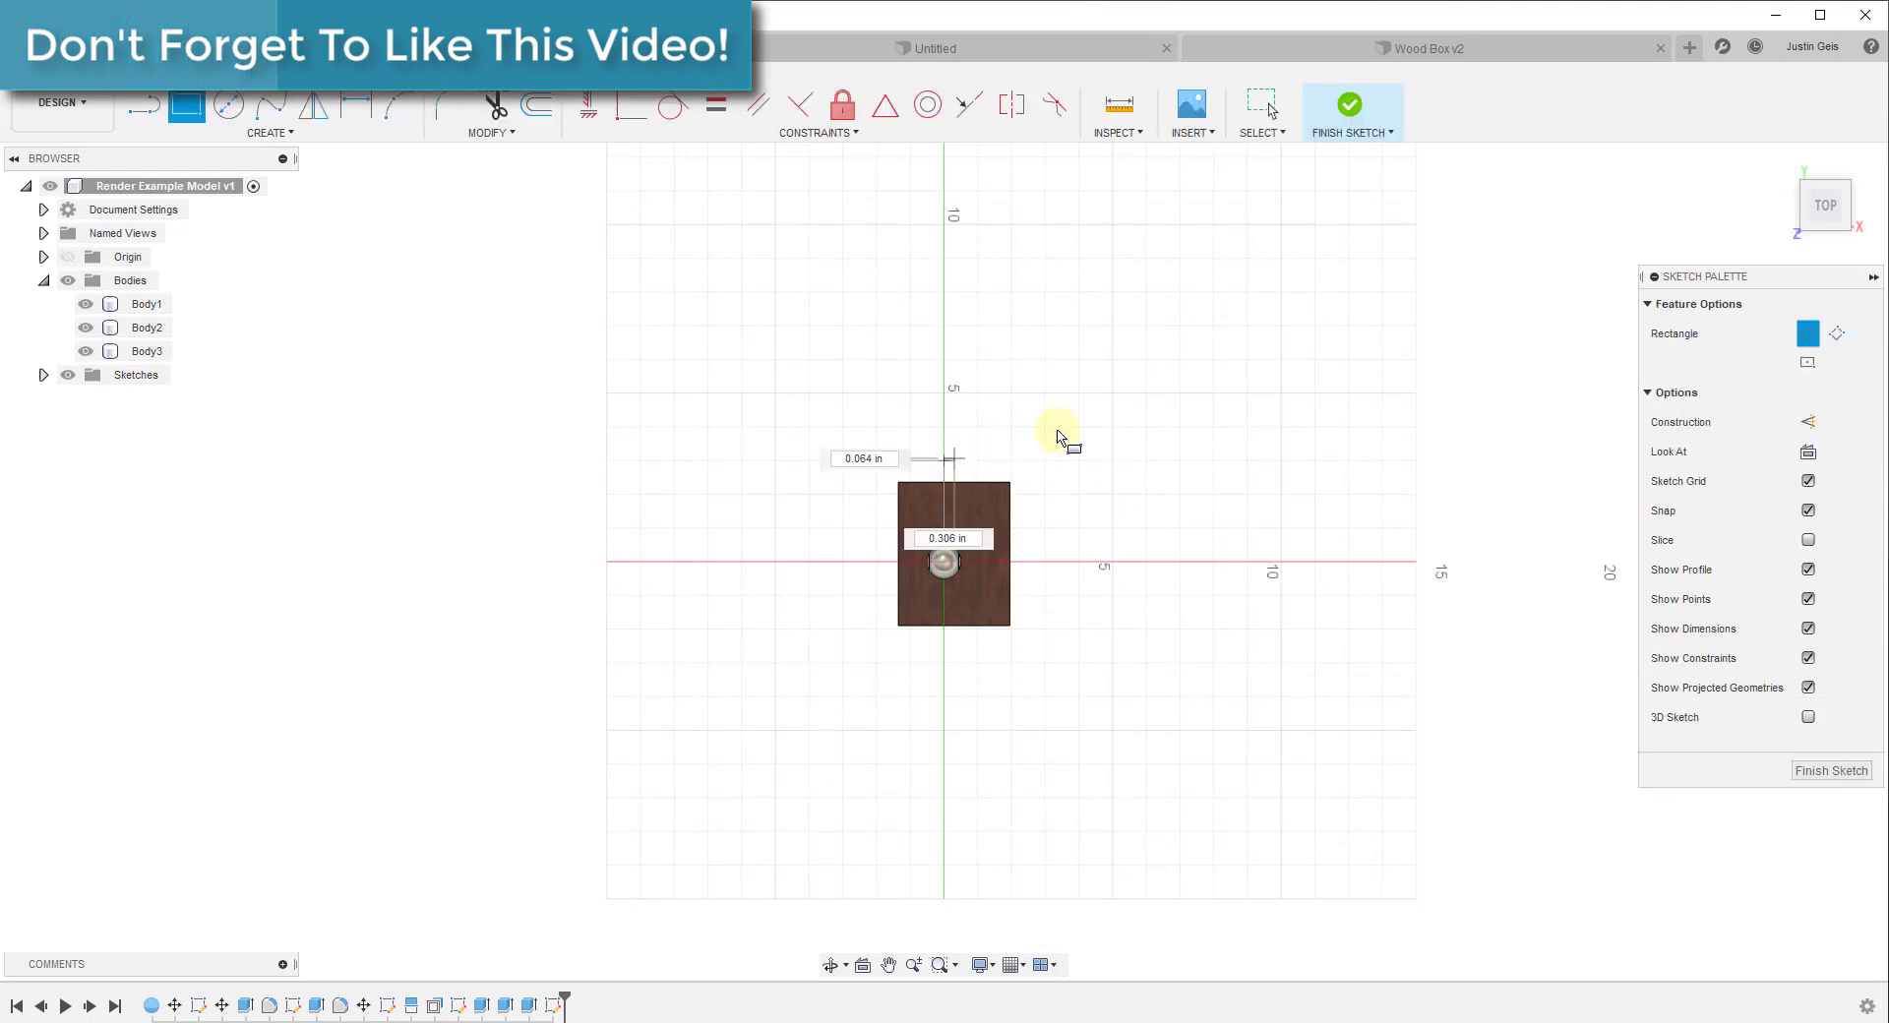
scroll(1051, 455, down, 5)
scroll(1051, 456, down, 3)
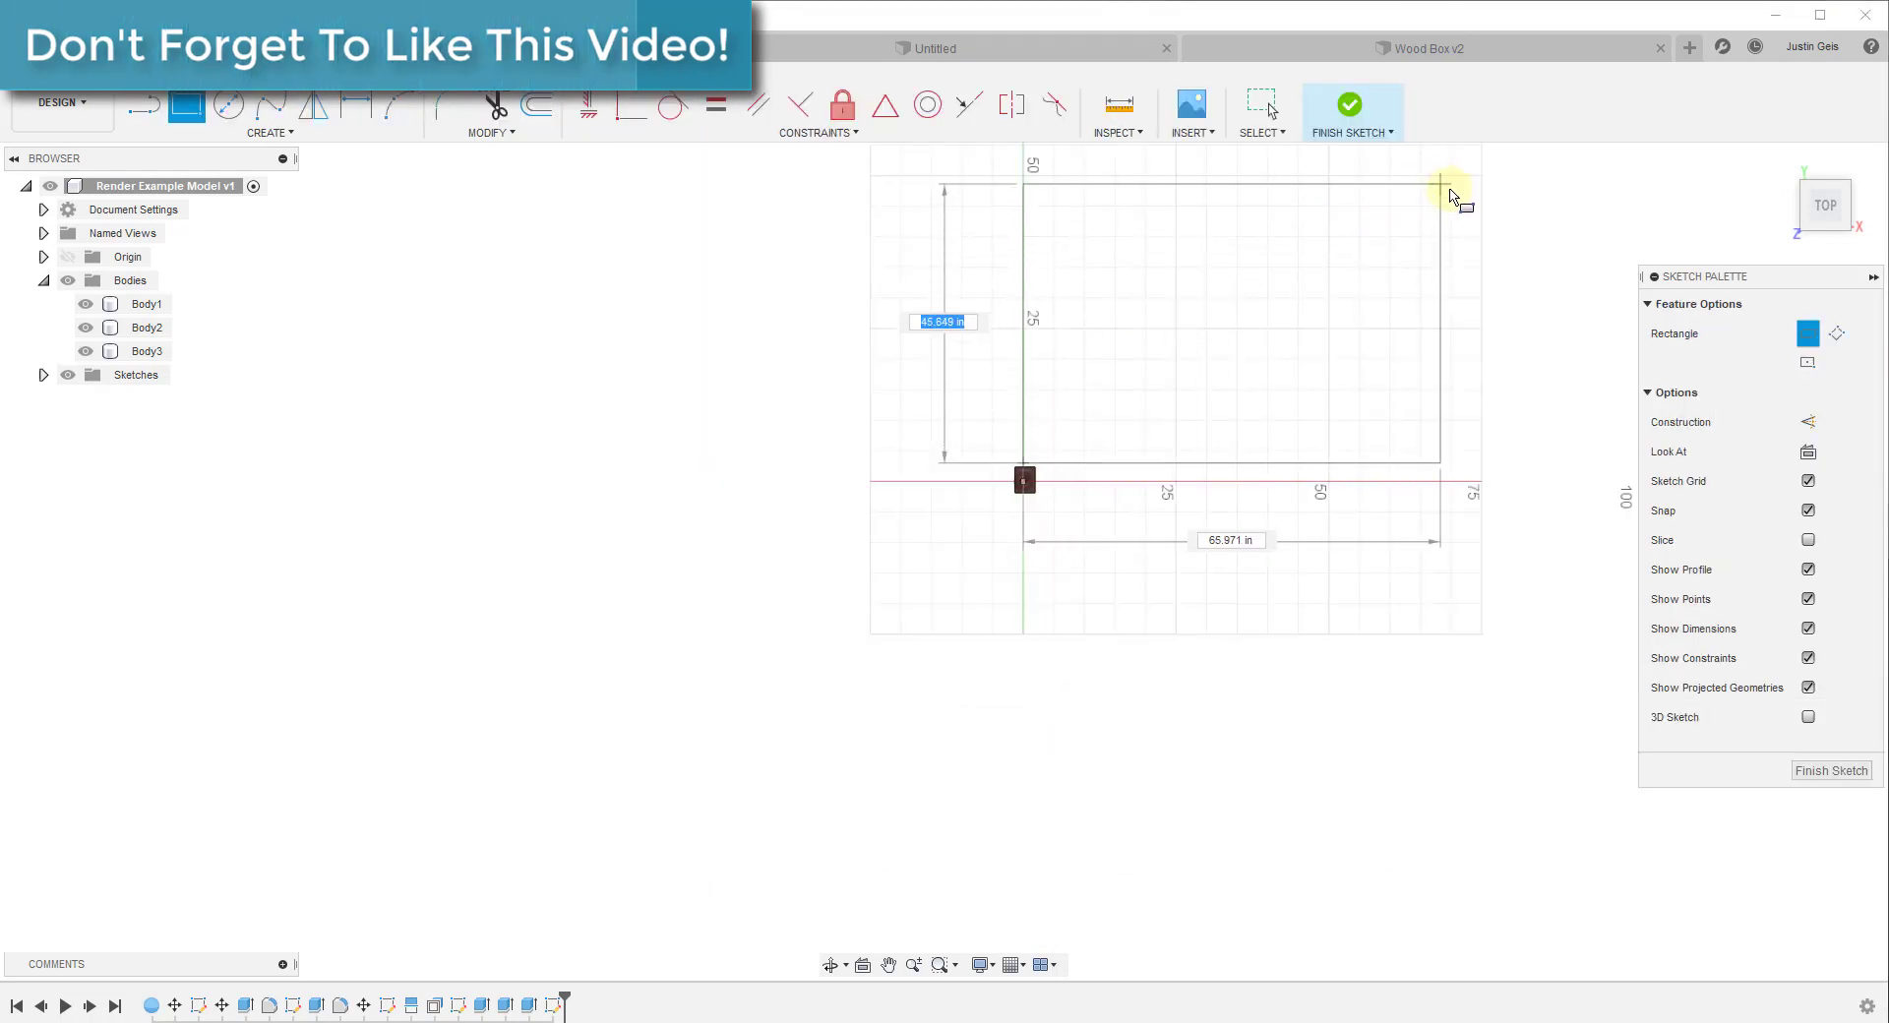
click(1514, 180)
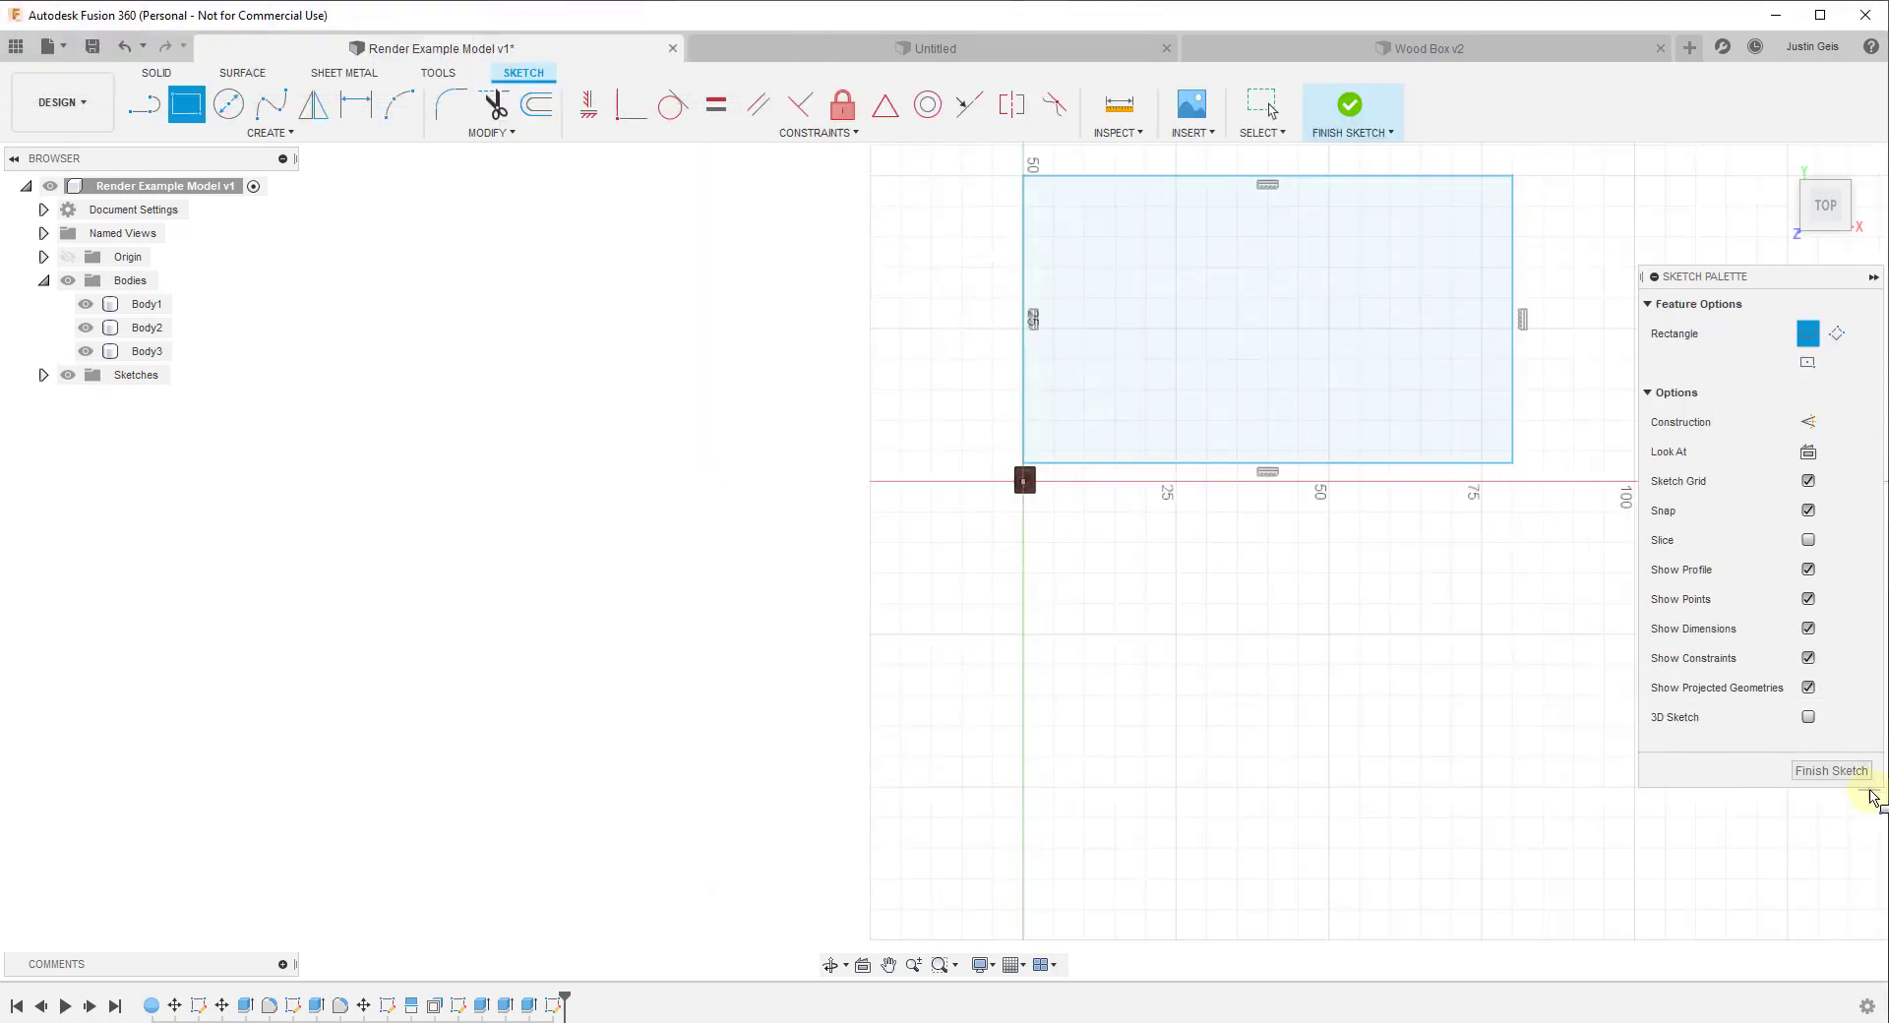
Step: Finish the sketch and extrude the rectangle into a new 0.275 in body, Body4
click(1834, 771)
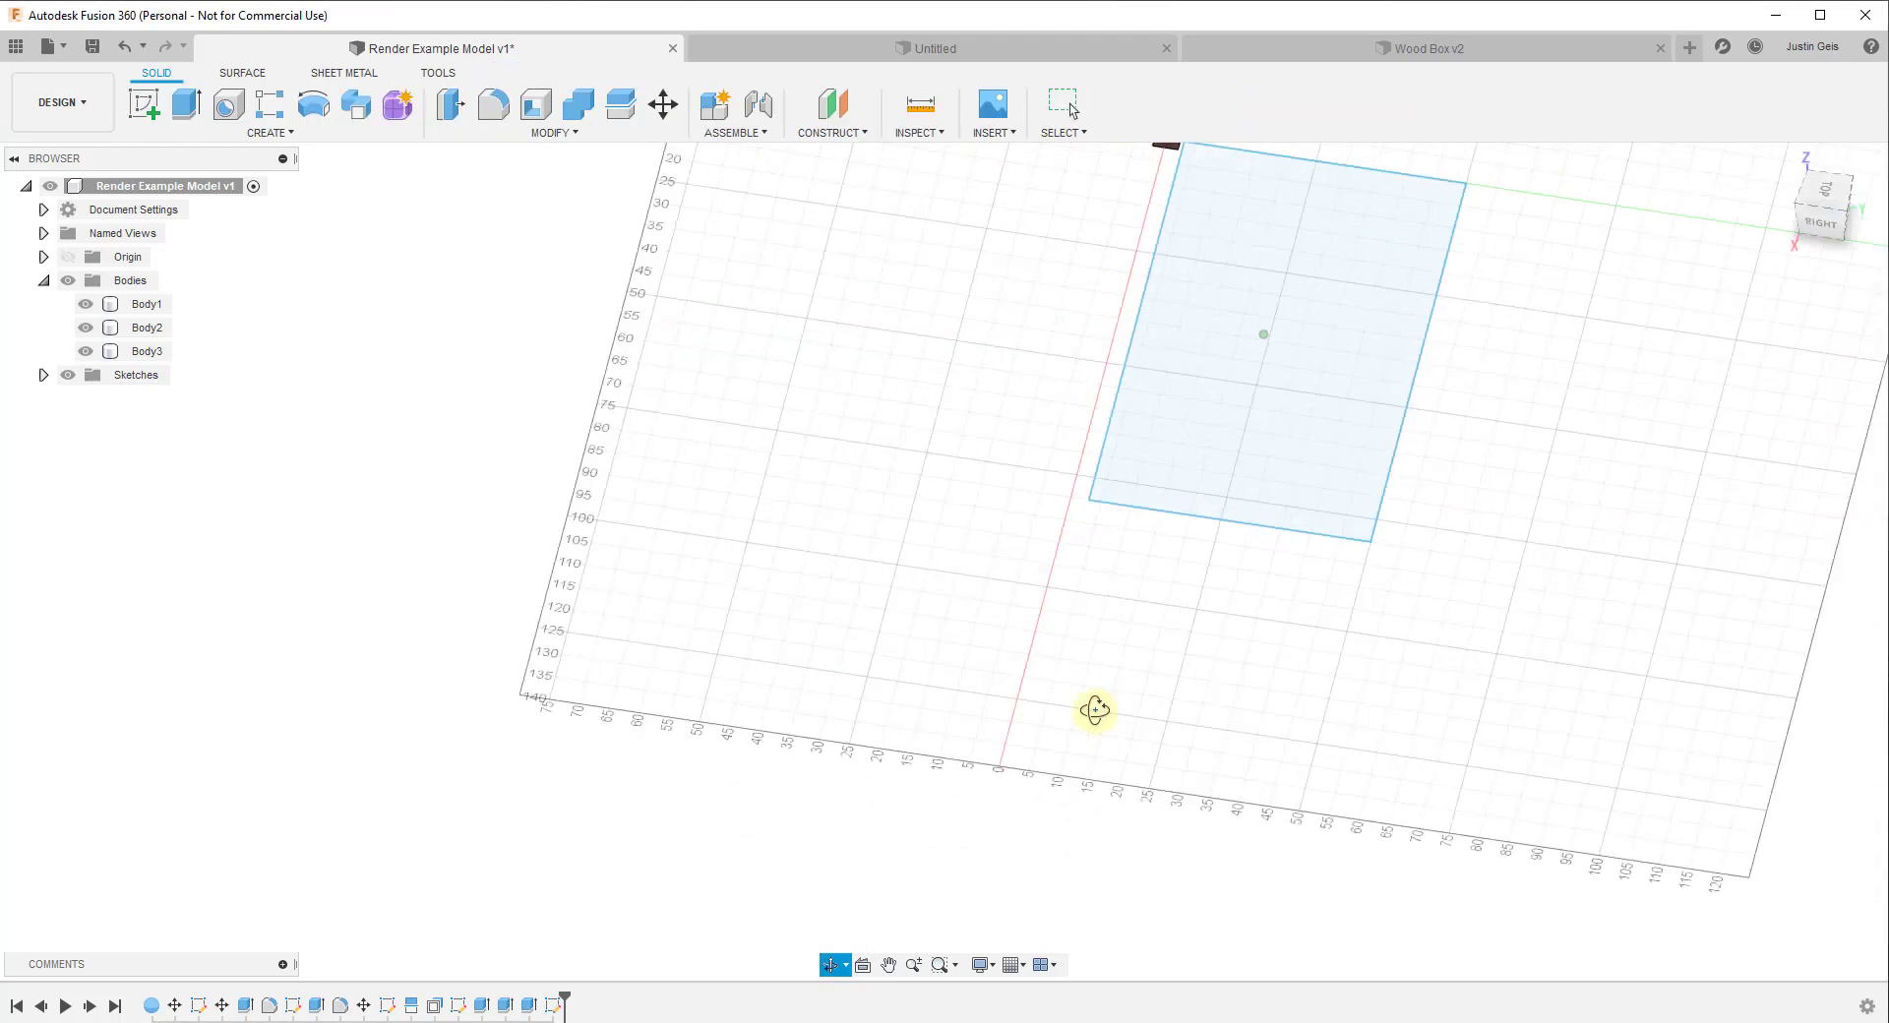
key(e)
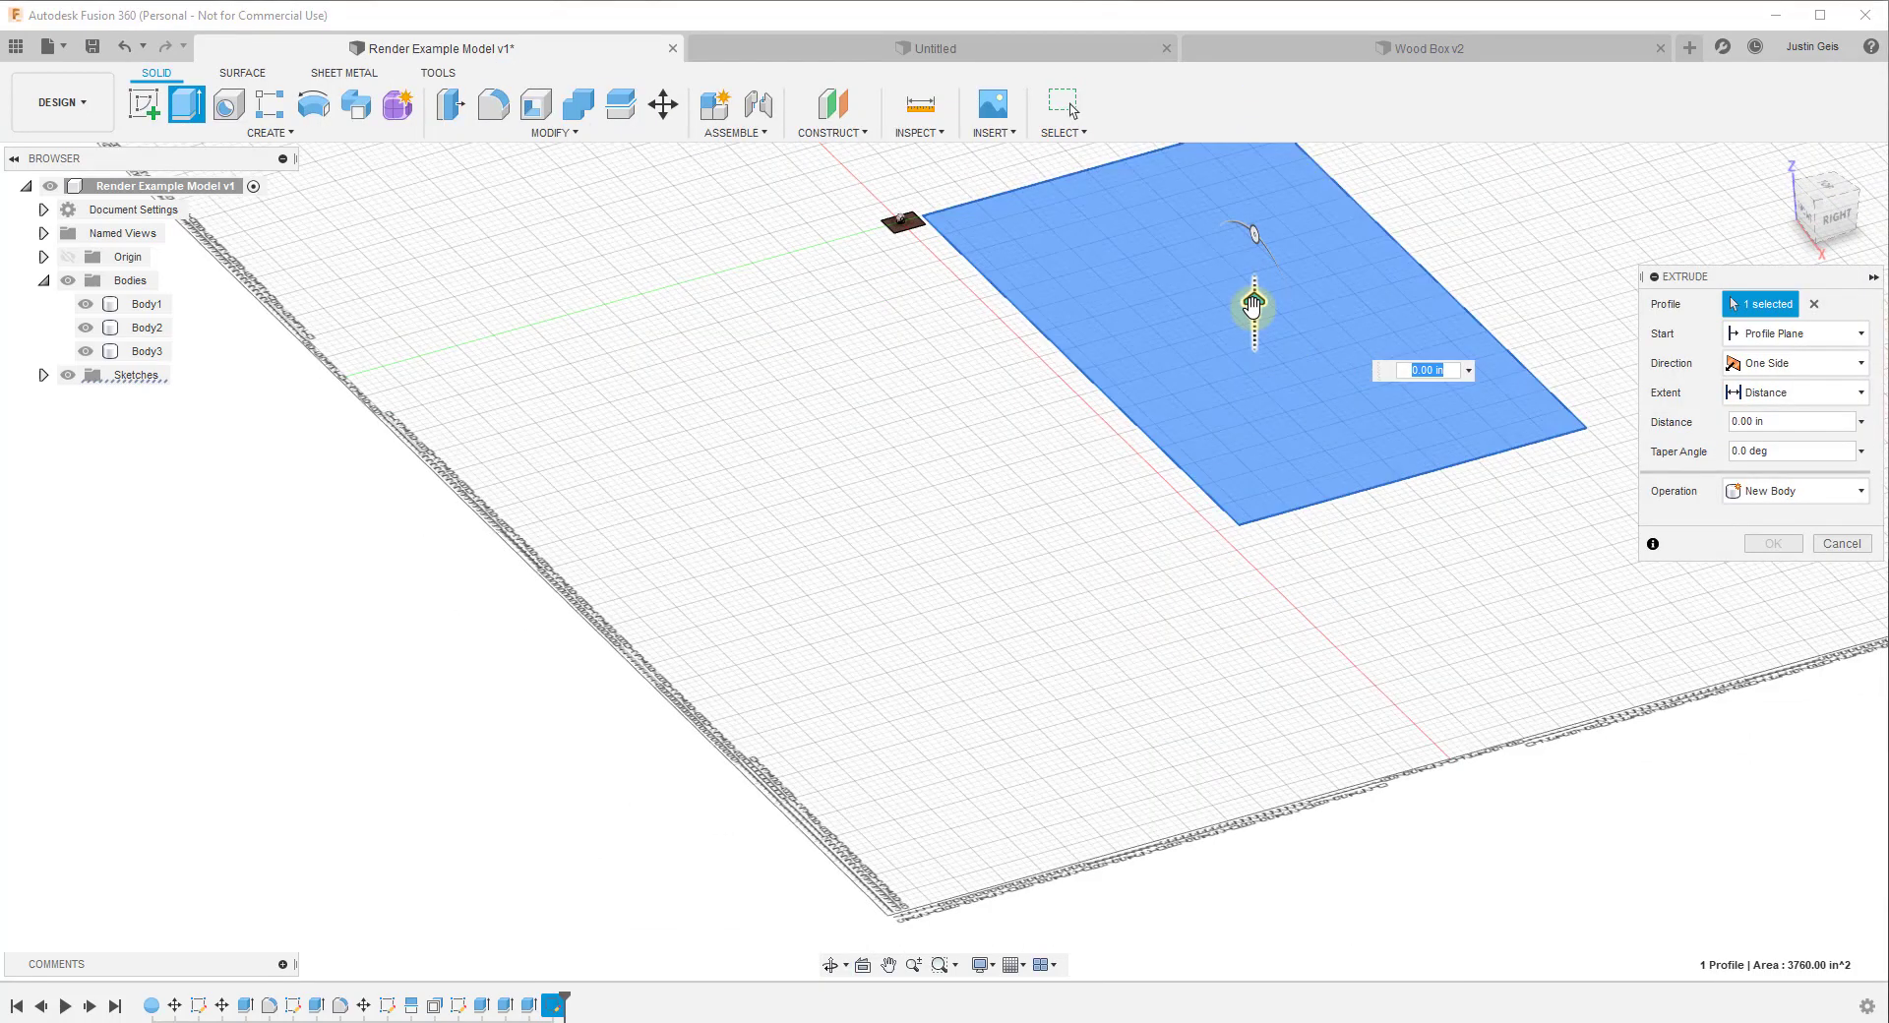
click(1773, 543)
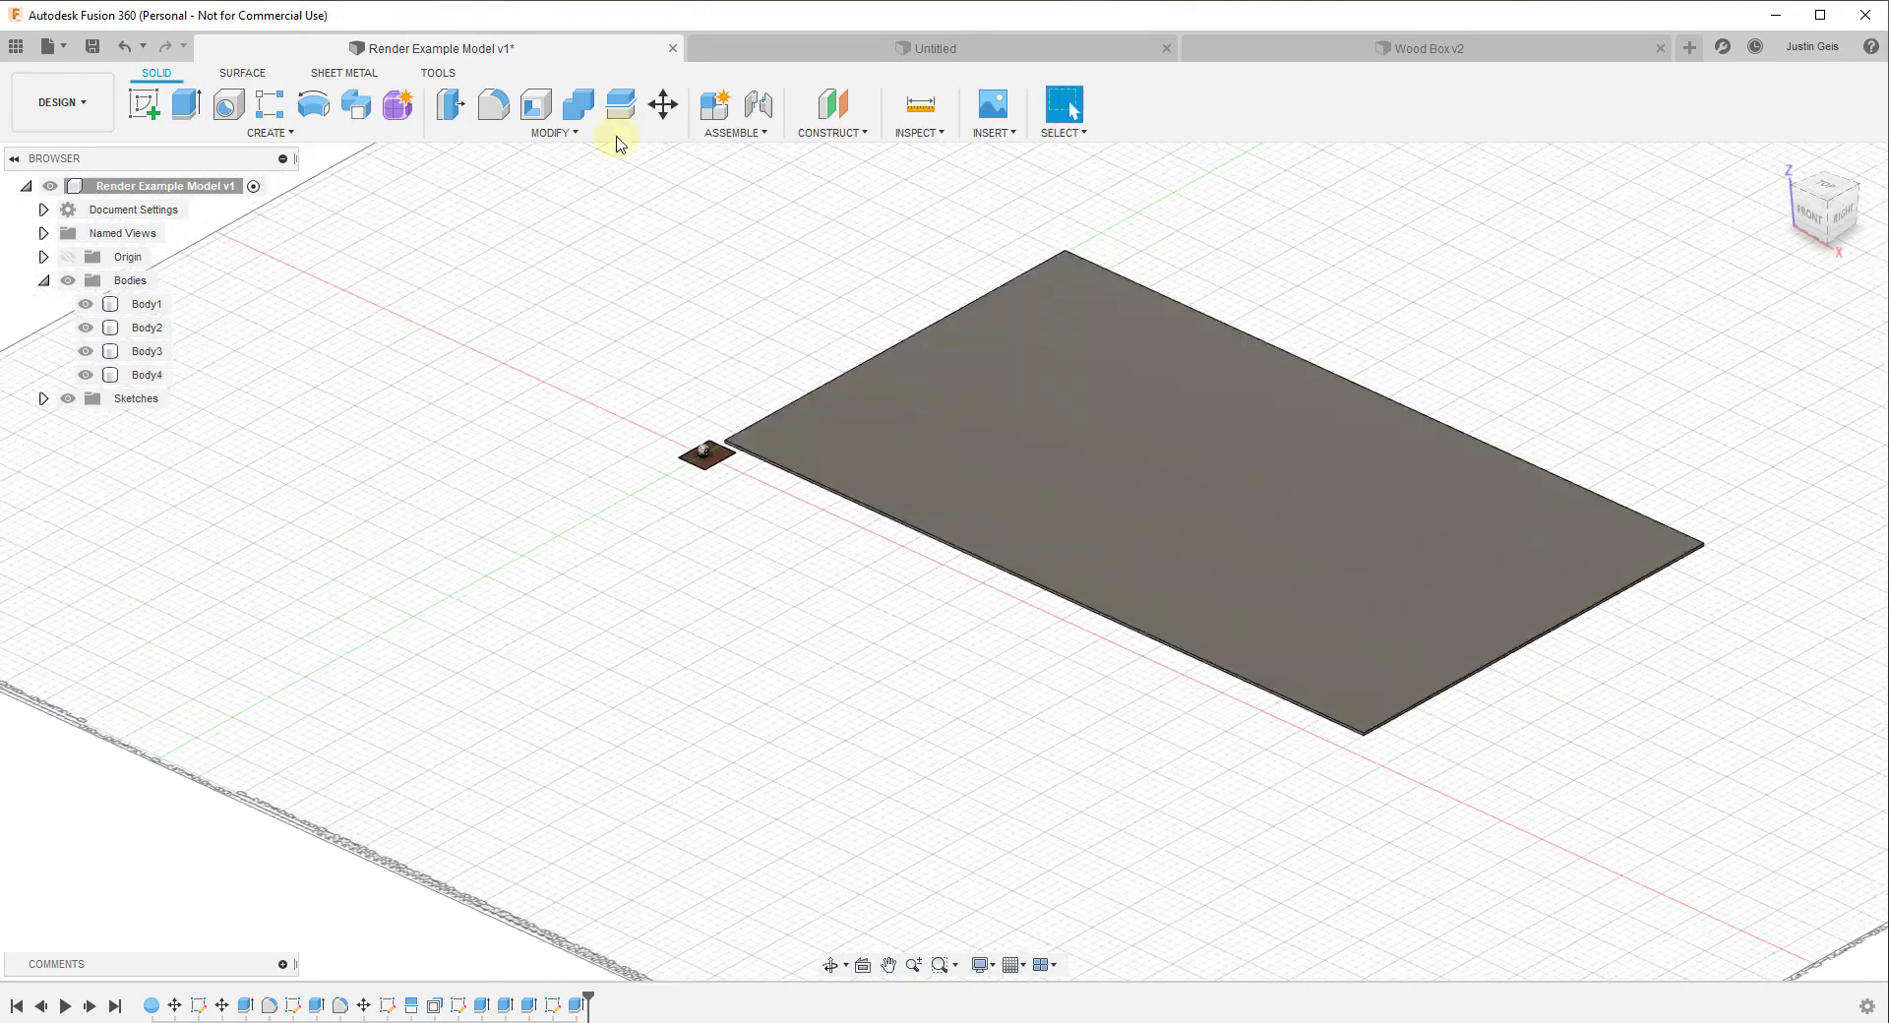
Step: Open Physical Material and select the new slab for material assignment
click(511, 132)
click(492, 513)
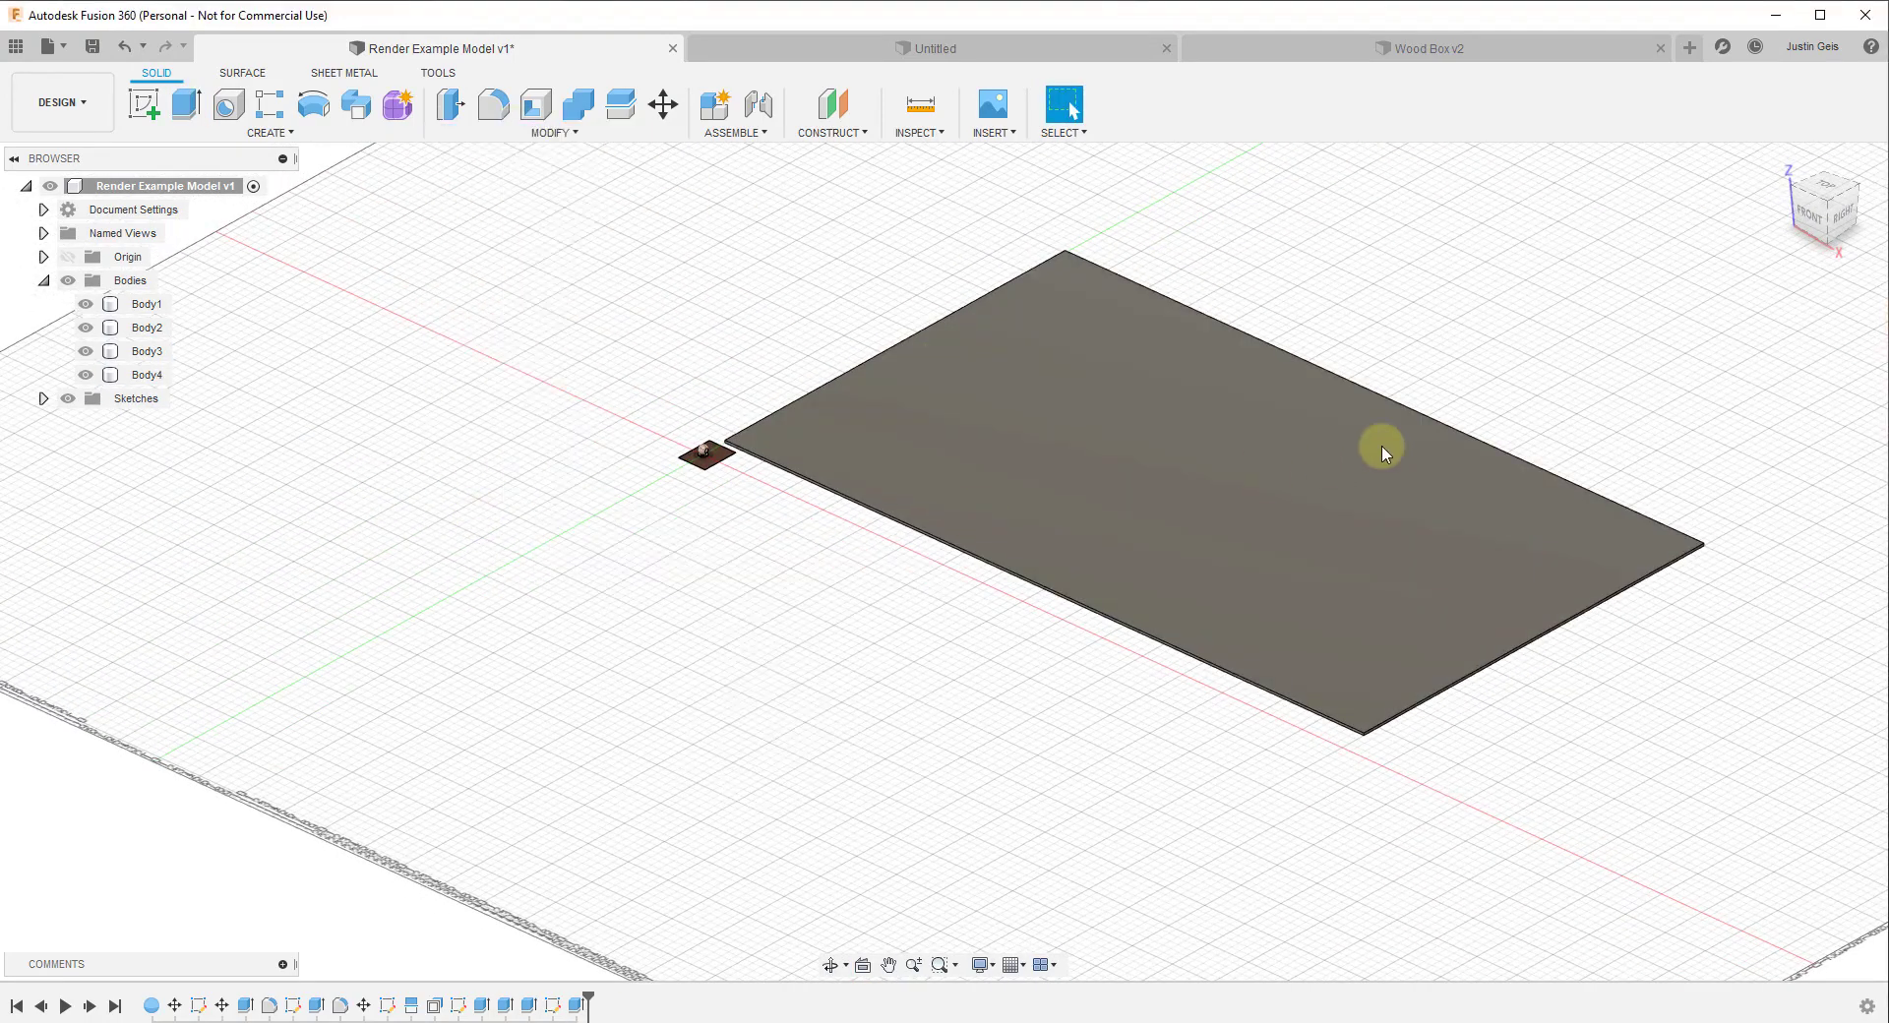
click(1434, 602)
click(1663, 348)
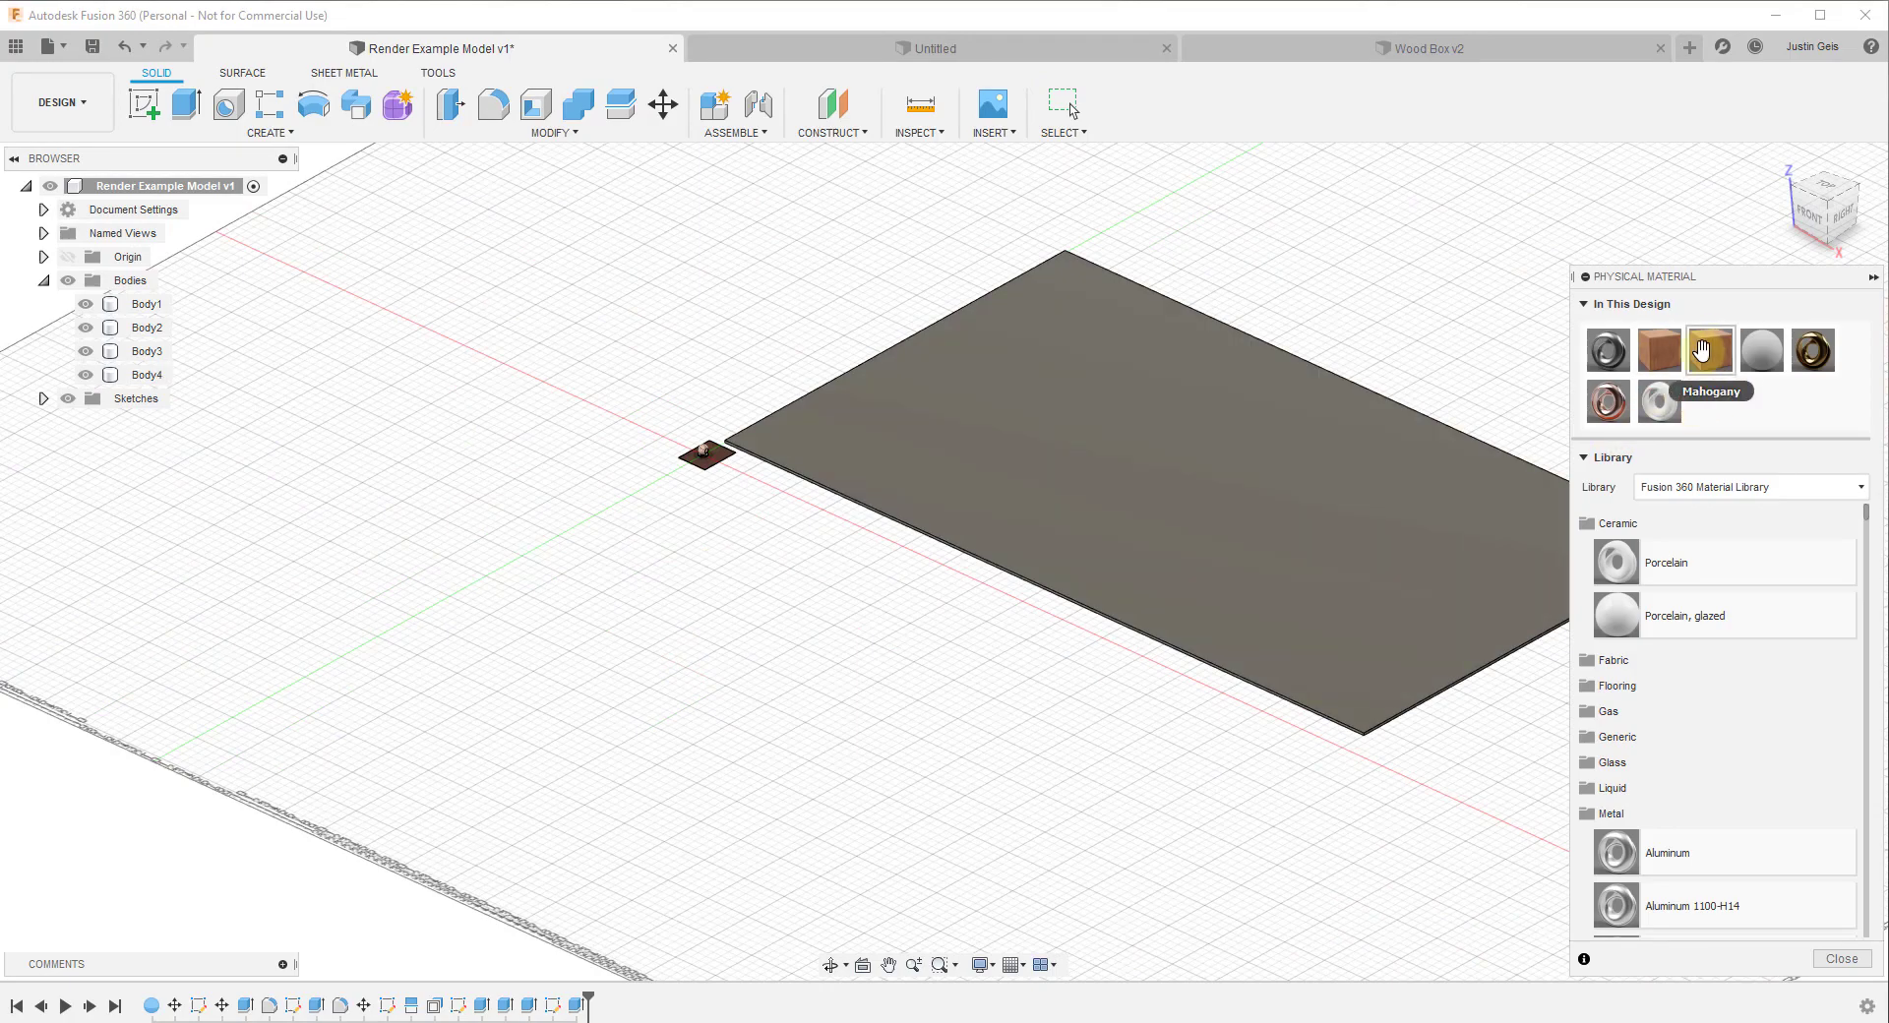
Step: Apply the Mahogany wood material to the large slab, Body4, and orbit to view the whole slab
drag(1702, 350, 1105, 552)
shift+middle_drag(1105, 552, 1126, 586)
click(1248, 508)
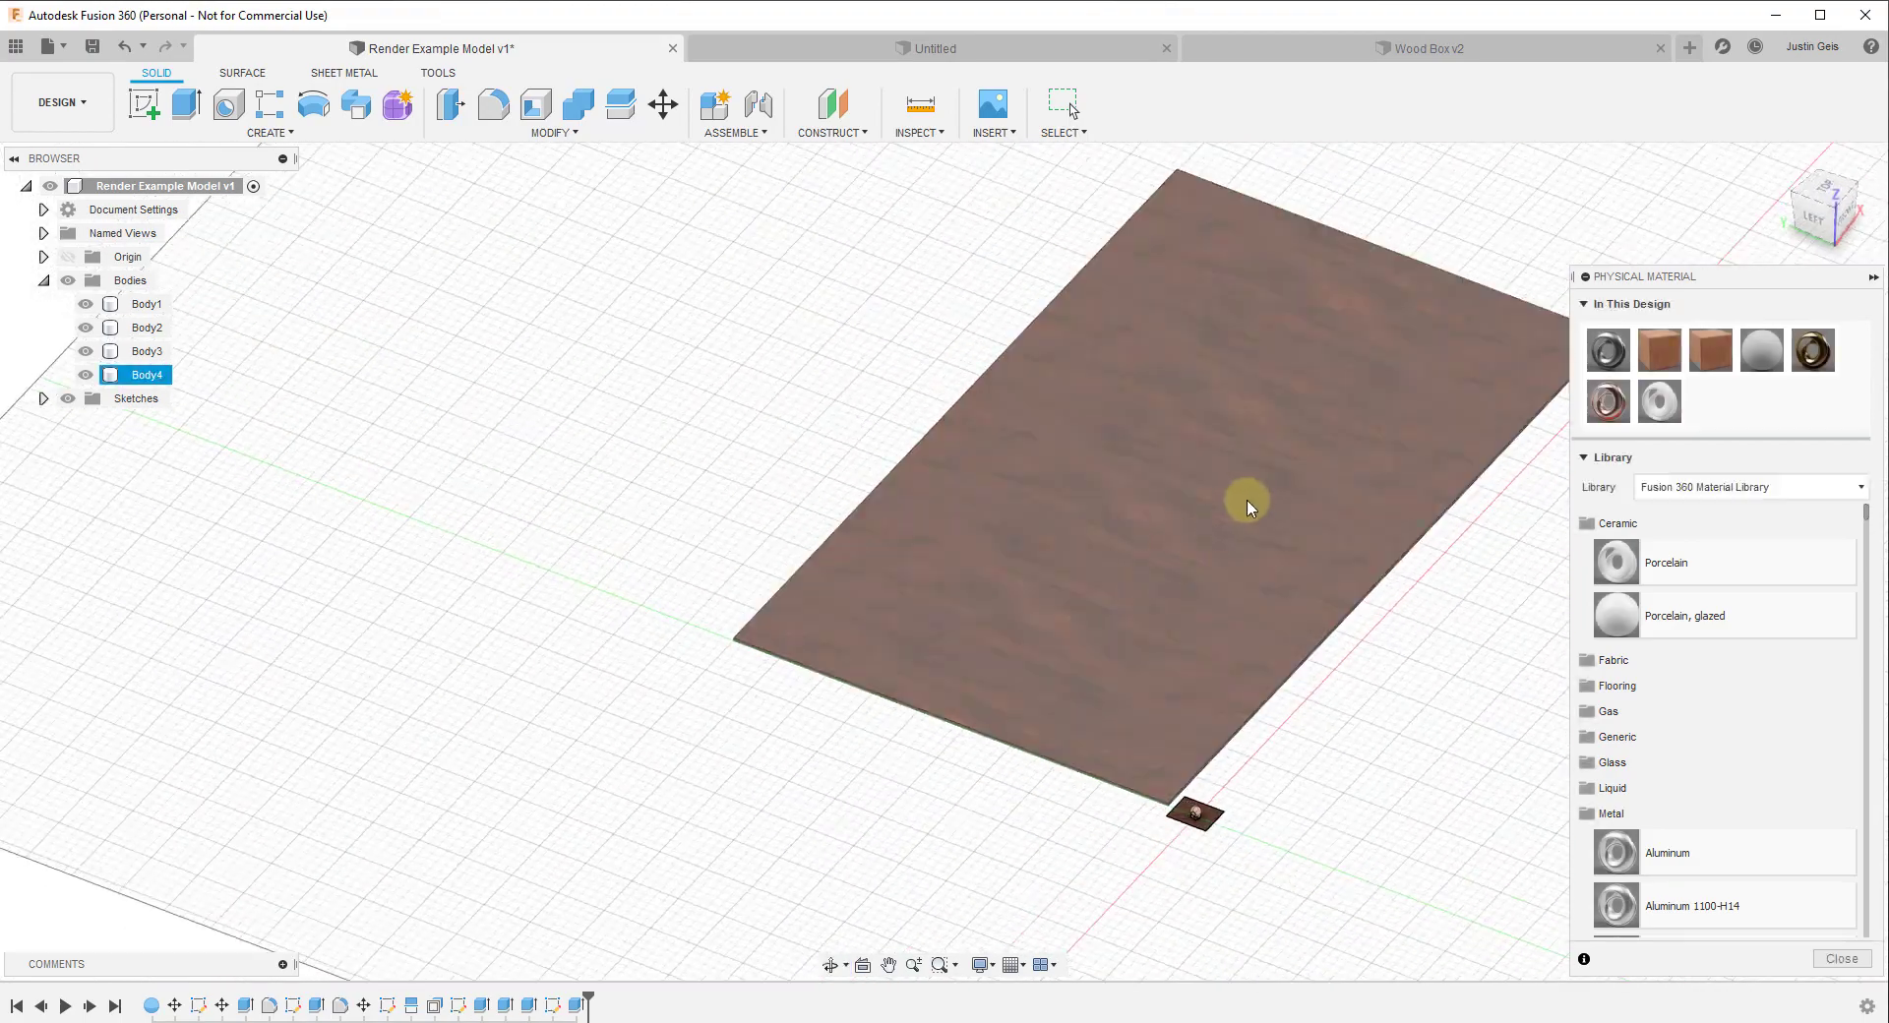
scroll(1435, 711, up, 1)
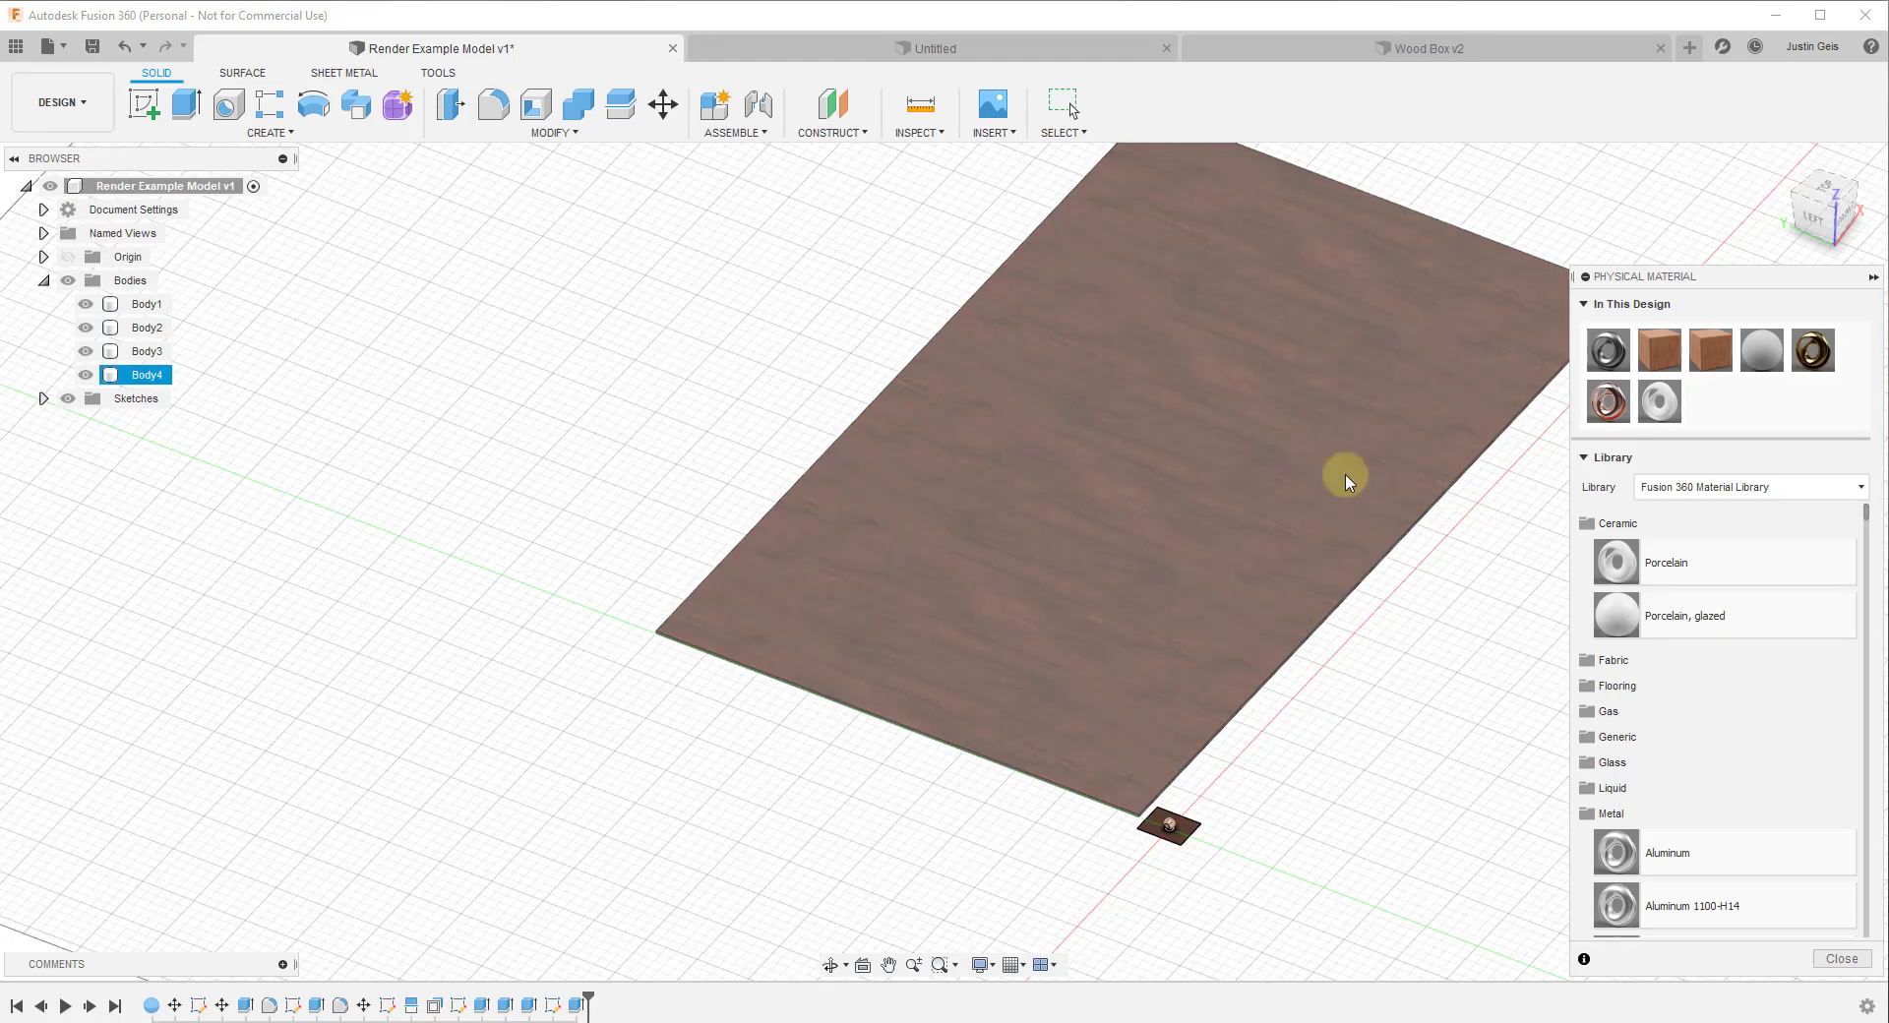
shift+middle_drag(1429, 664, 610, 882)
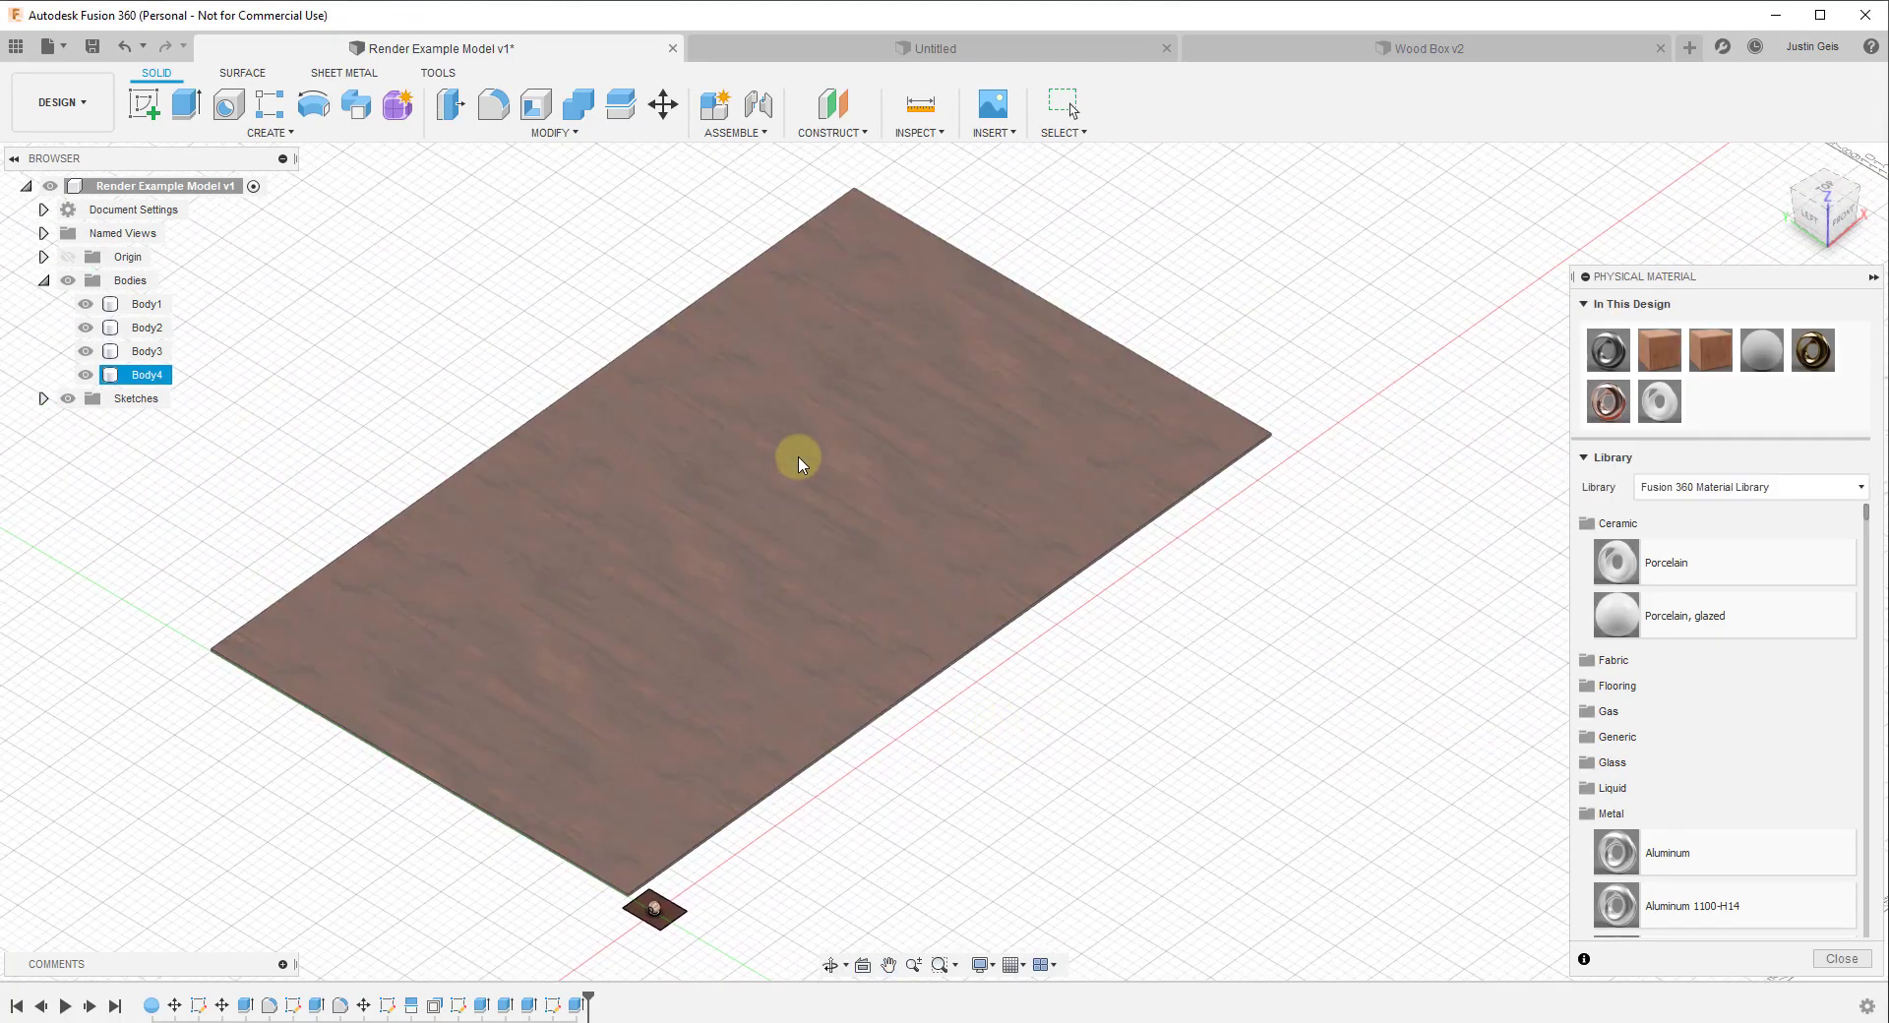
right_click(1662, 350)
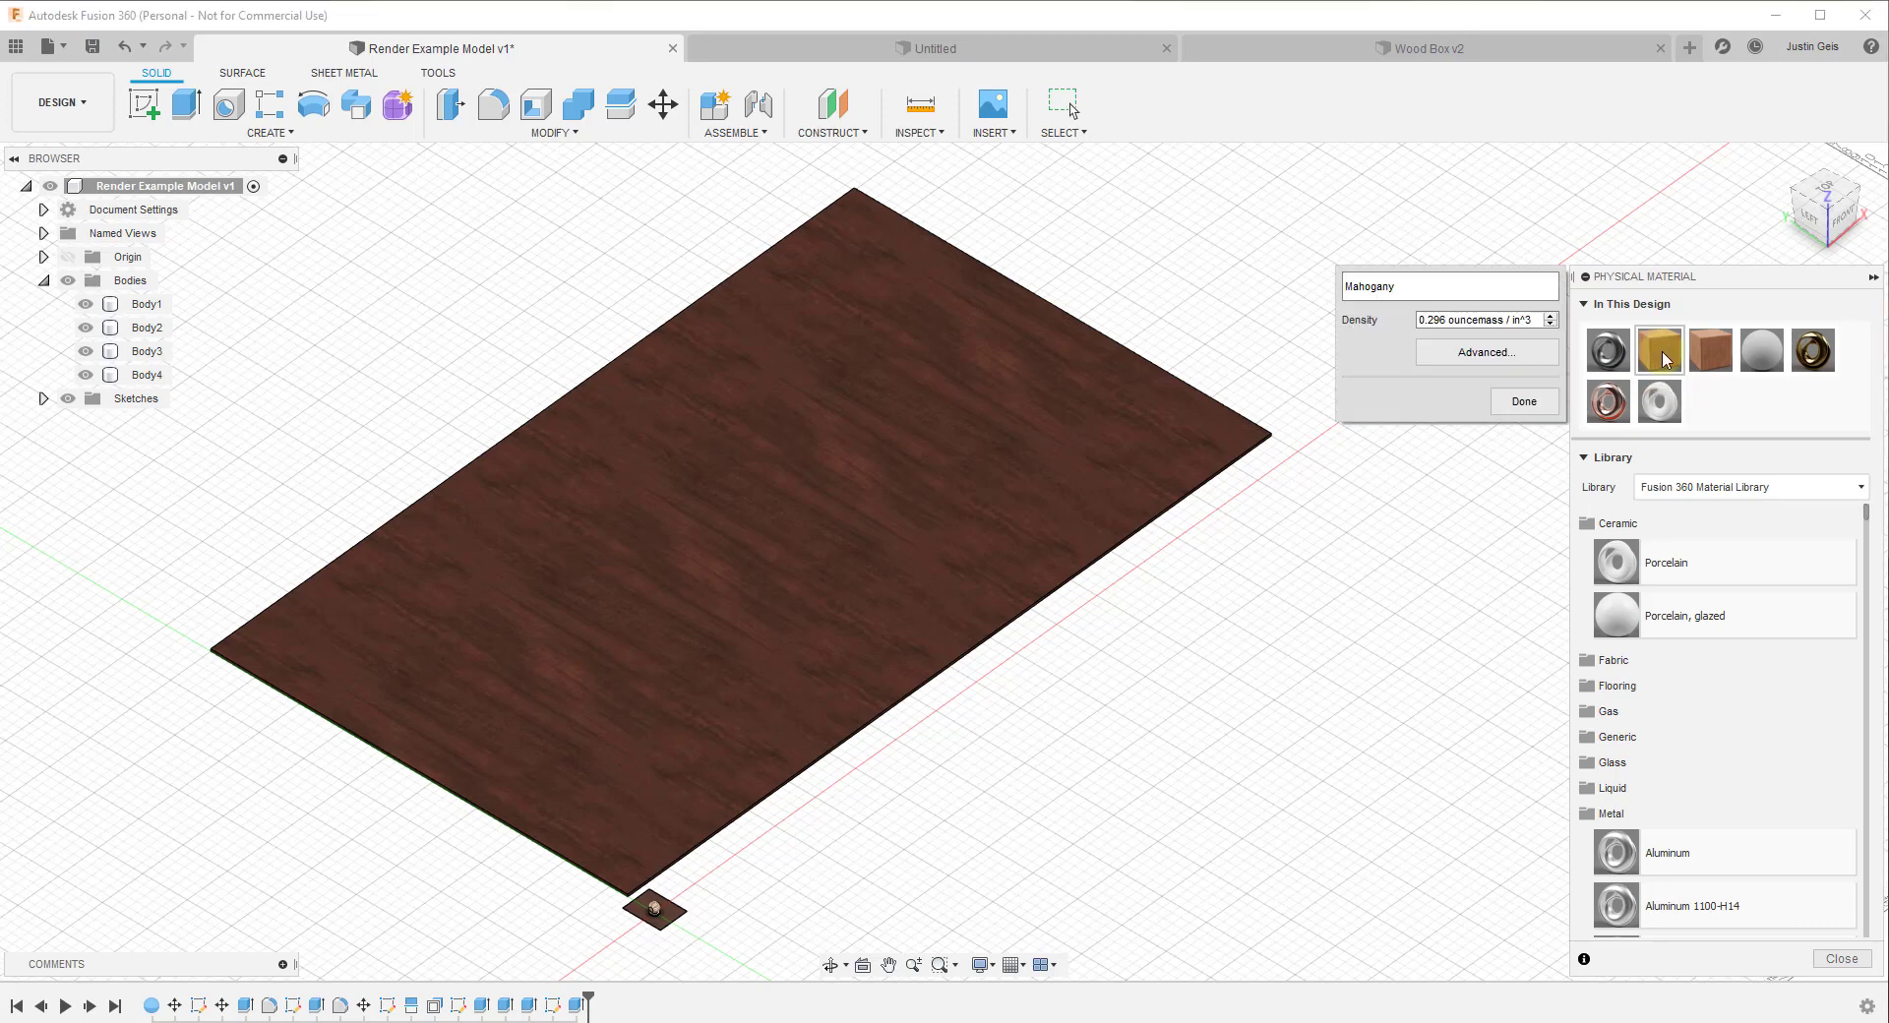
Step: Open Mahogany's advanced Appearance settings and the Texture Editor for its 18 × 36 in wood image
click(1482, 360)
click(1143, 282)
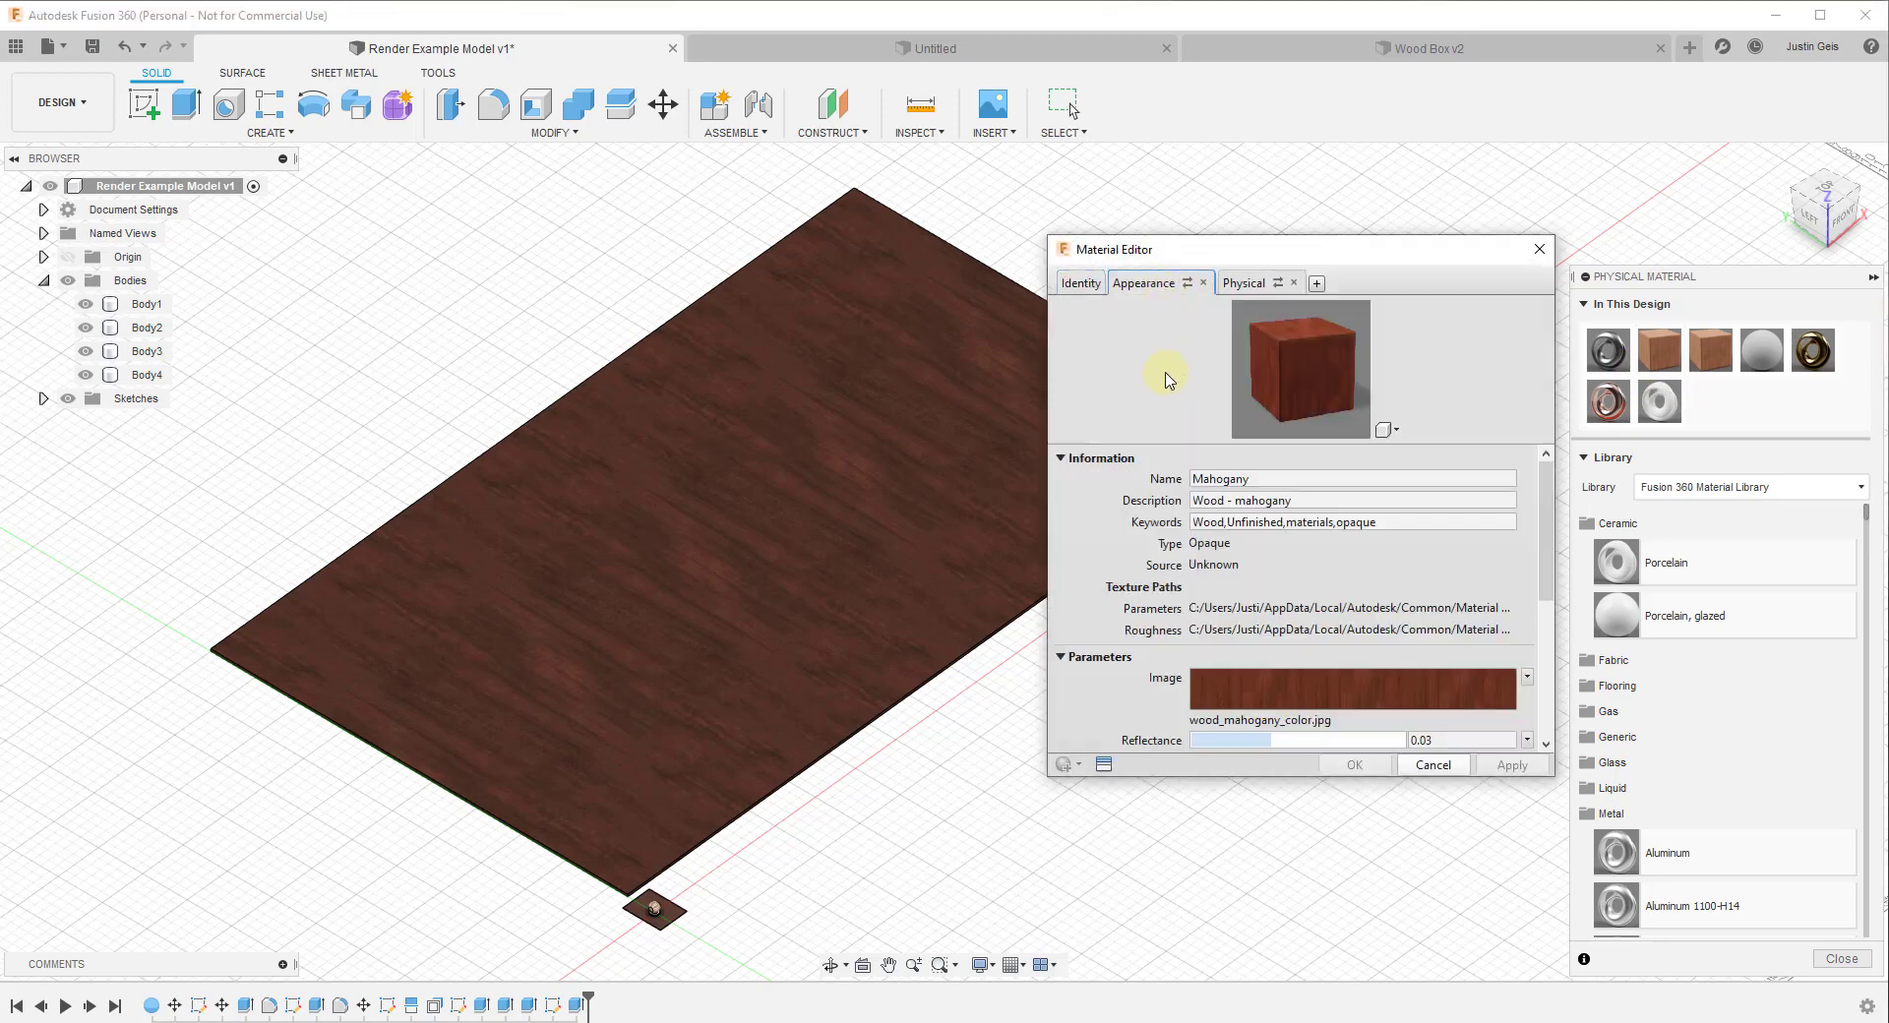
scroll(1221, 442, down, 3)
scroll(1247, 572, up, 1)
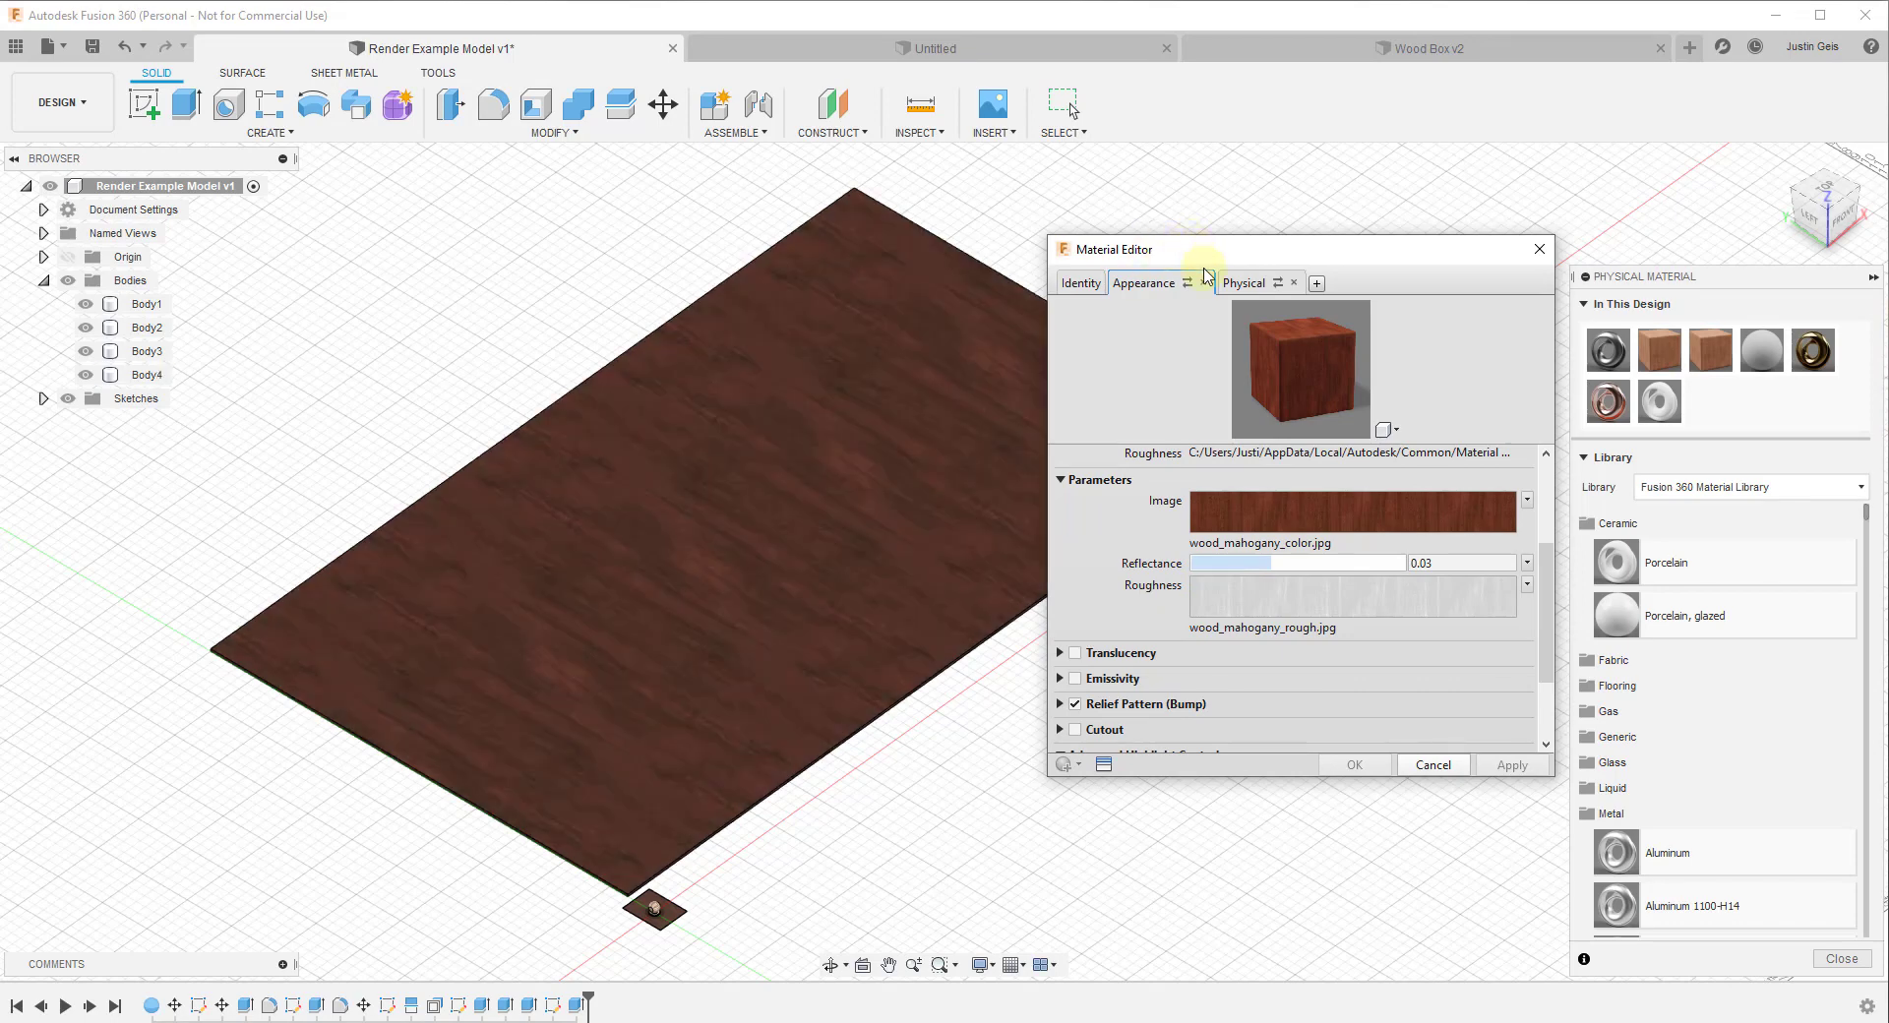
click(1348, 522)
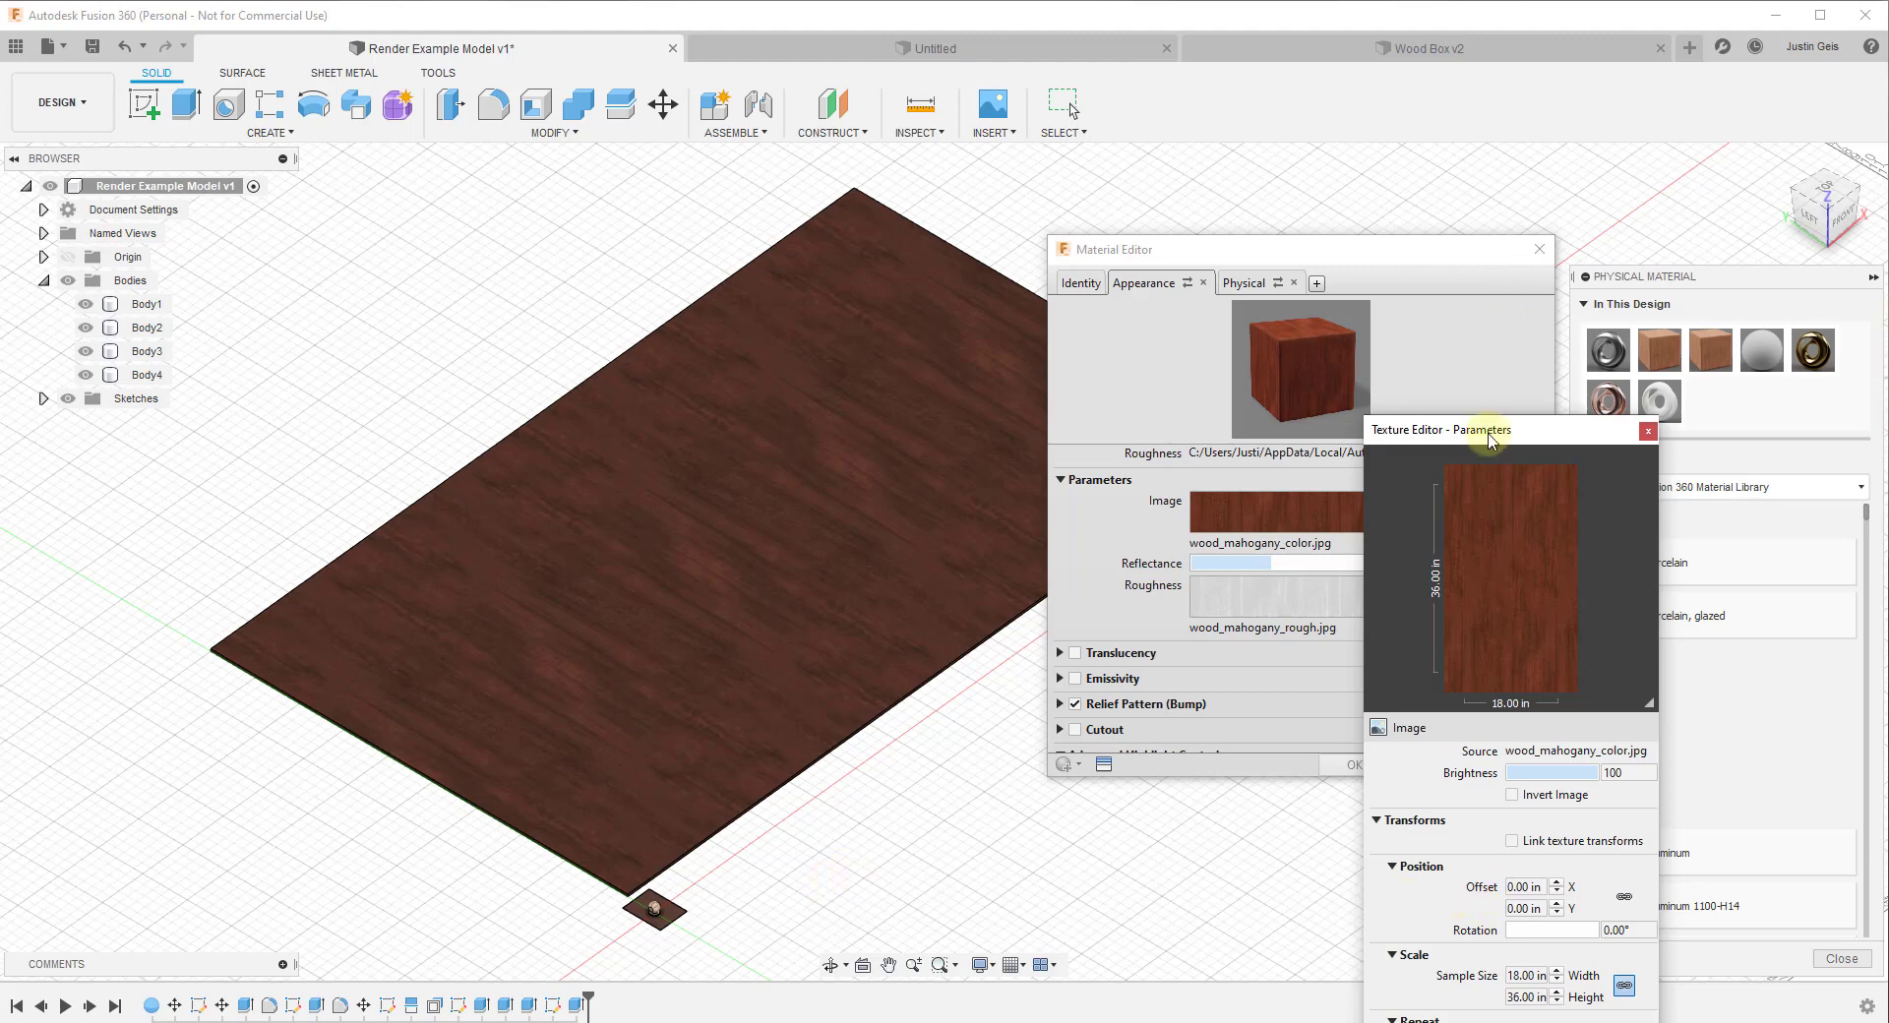
Step: Turn off the texture's horizontal and vertical repeat
drag(1491, 430, 1496, 235)
click(1565, 849)
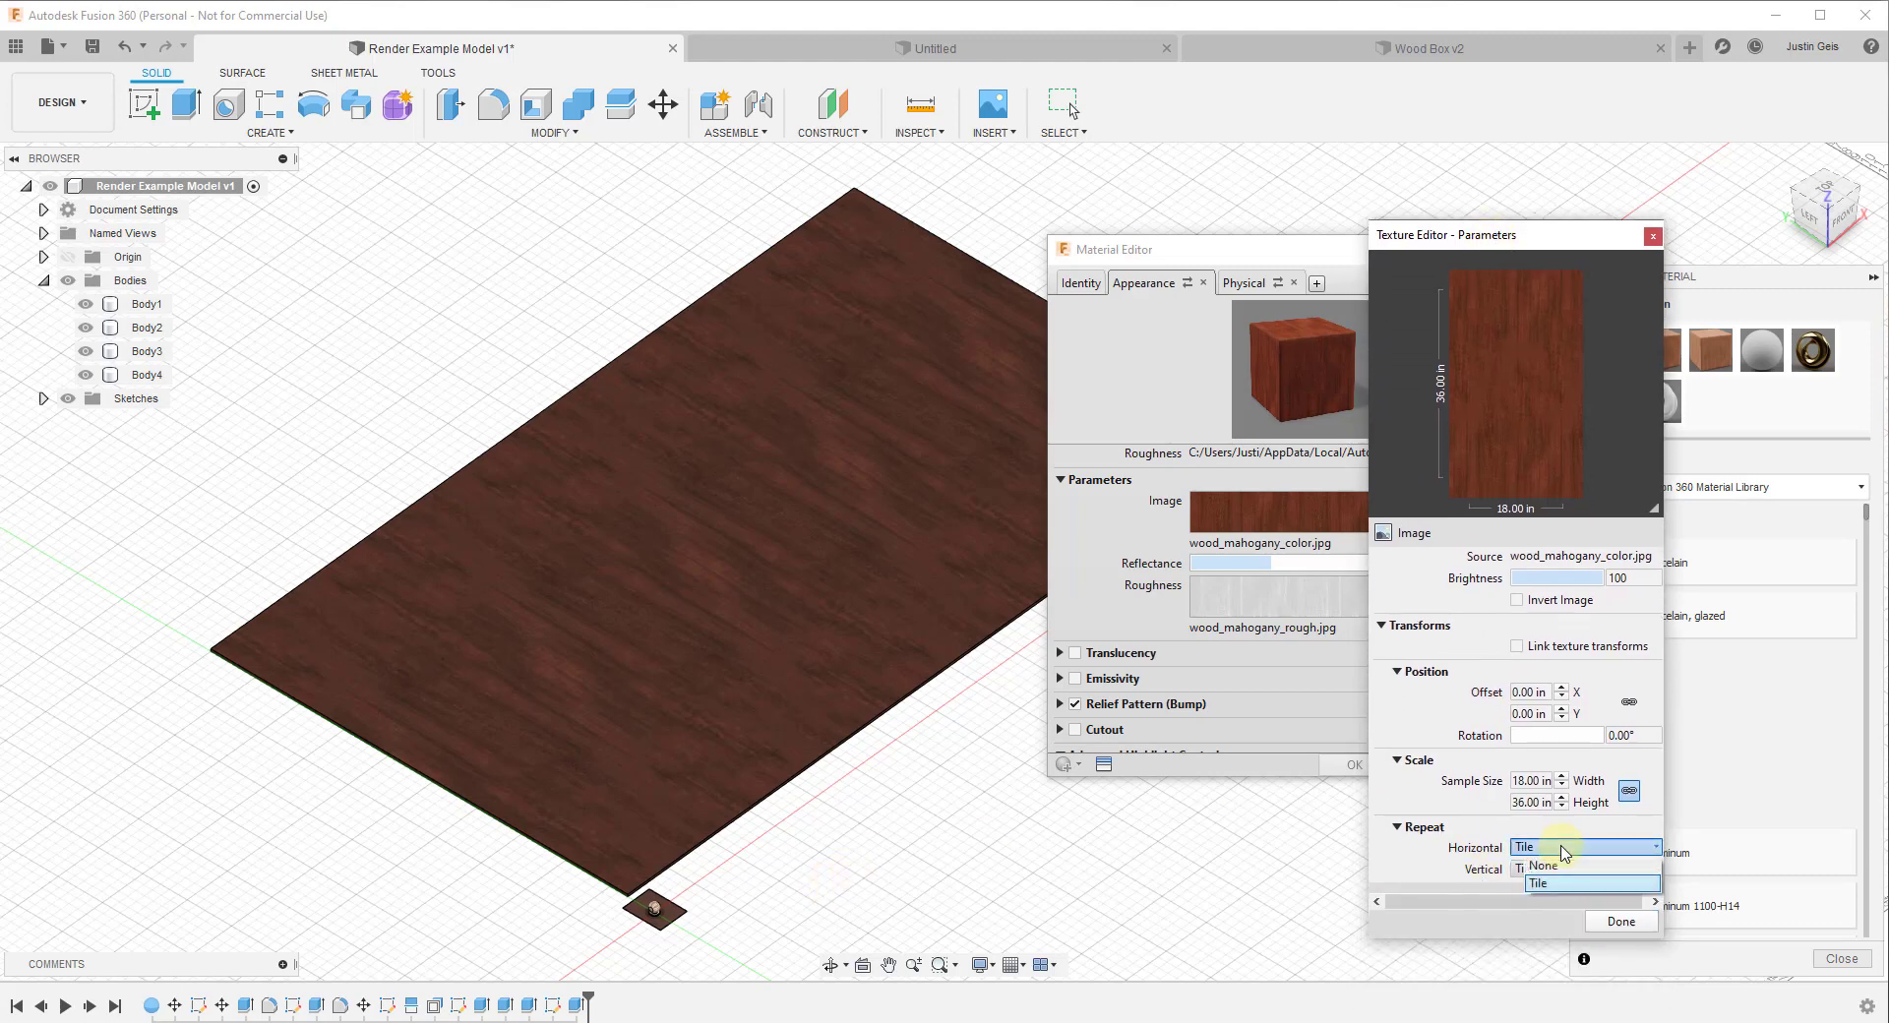
click(1565, 865)
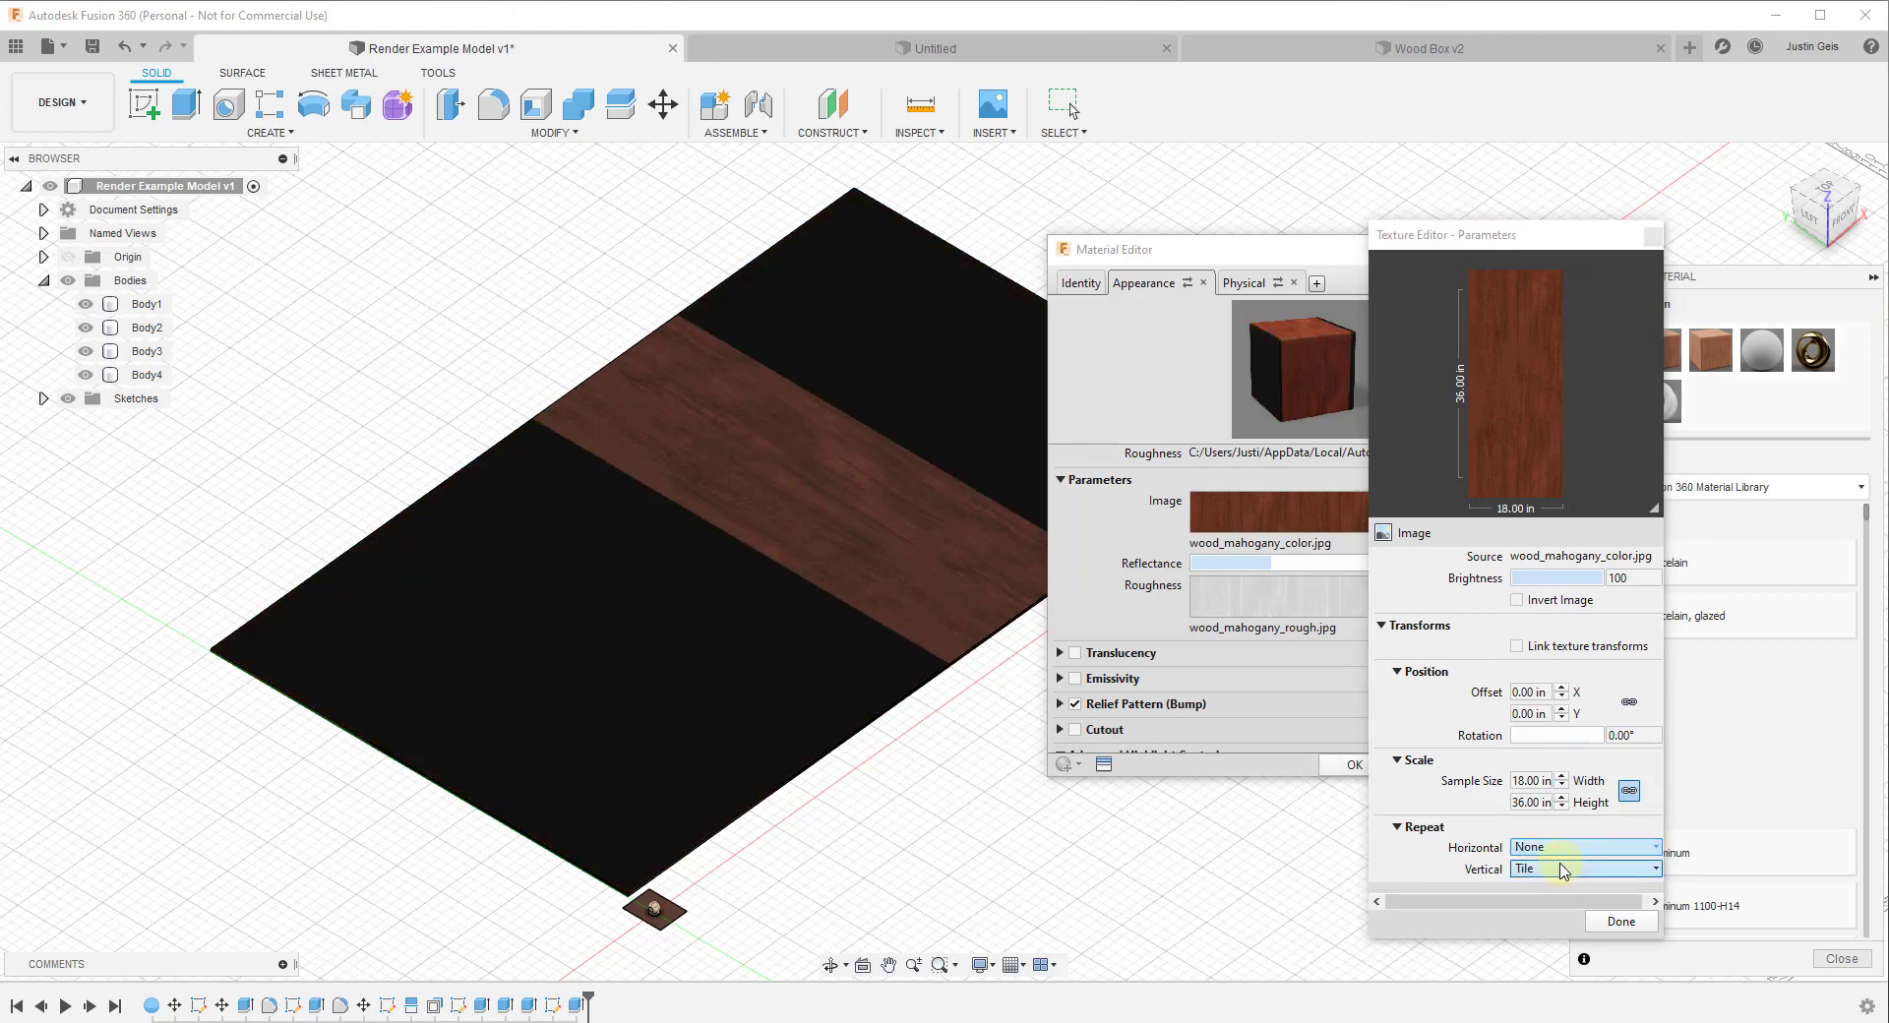
click(1564, 871)
click(1555, 886)
Step: Select and deselect the large slab repeatedly to check how the wood texture looks
click(782, 409)
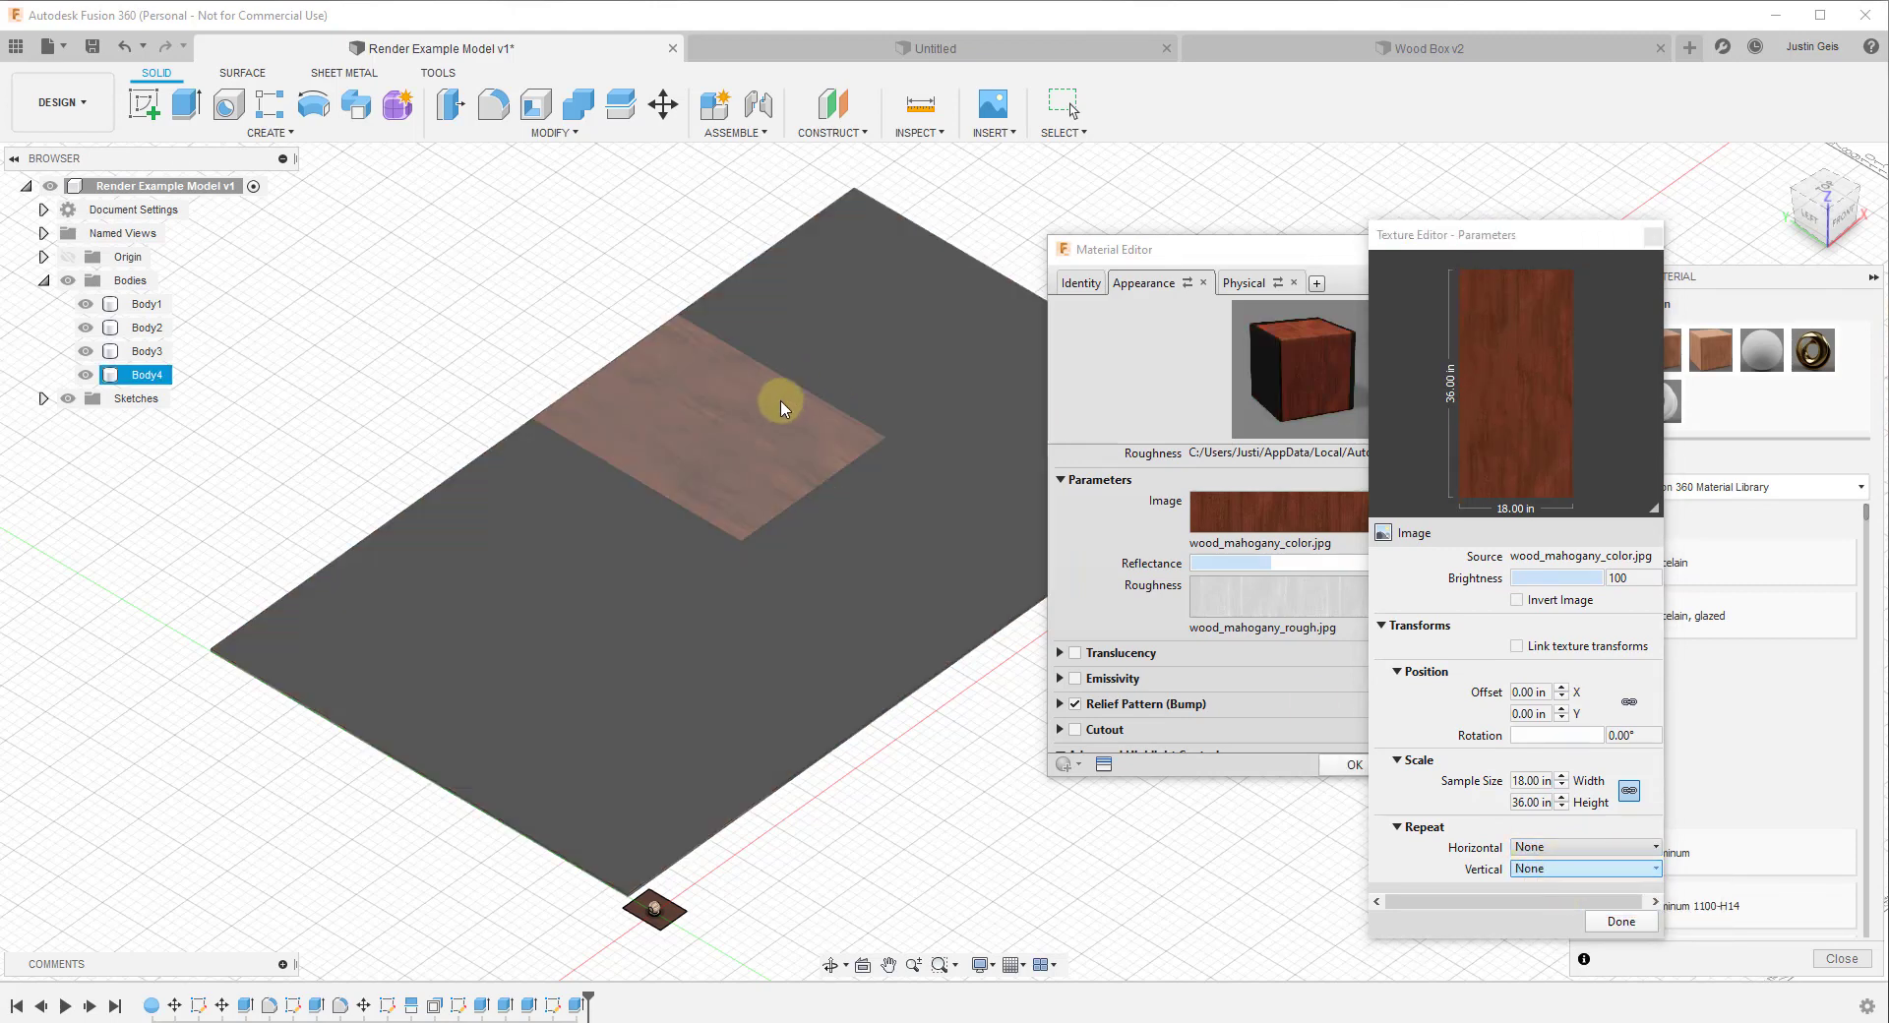
click(519, 366)
click(925, 445)
click(591, 328)
click(558, 445)
click(669, 324)
click(641, 487)
click(653, 316)
click(570, 400)
click(882, 212)
Step: Set both horizontal and vertical repeat to Tile so the grain covers the slab
click(1550, 848)
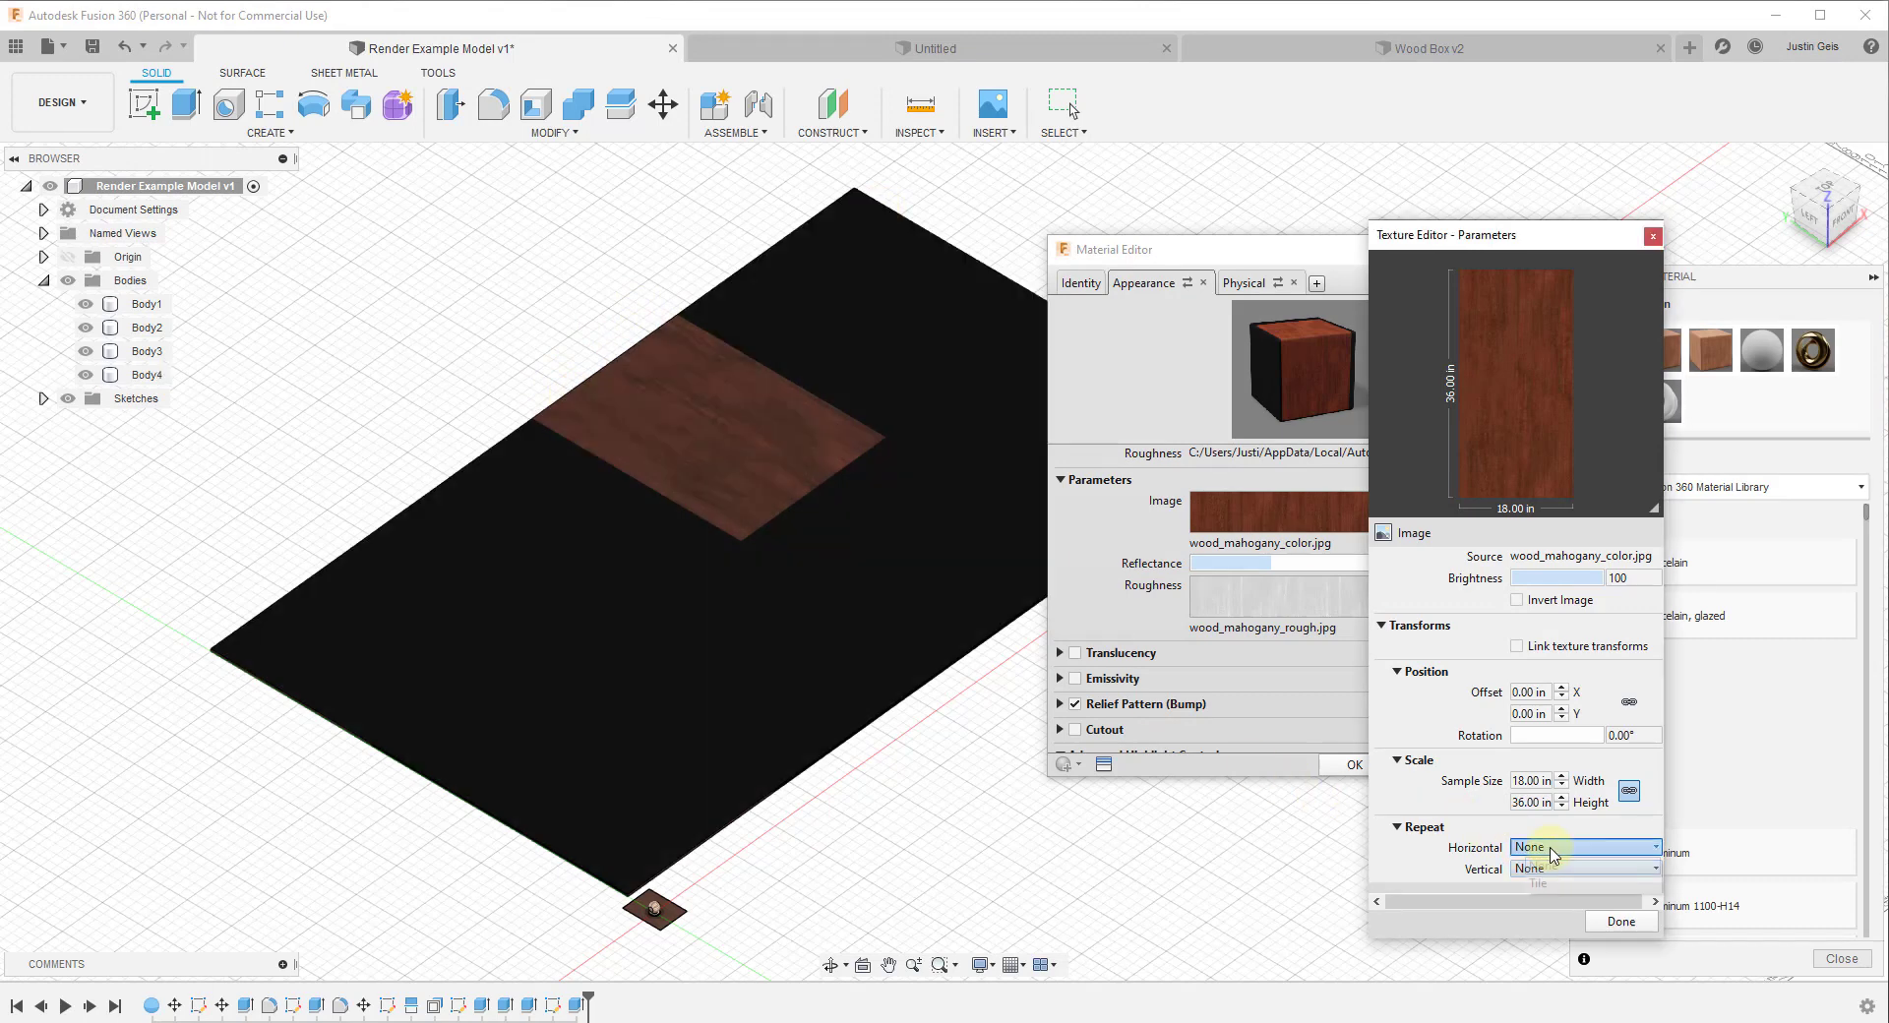
click(1559, 882)
click(1540, 870)
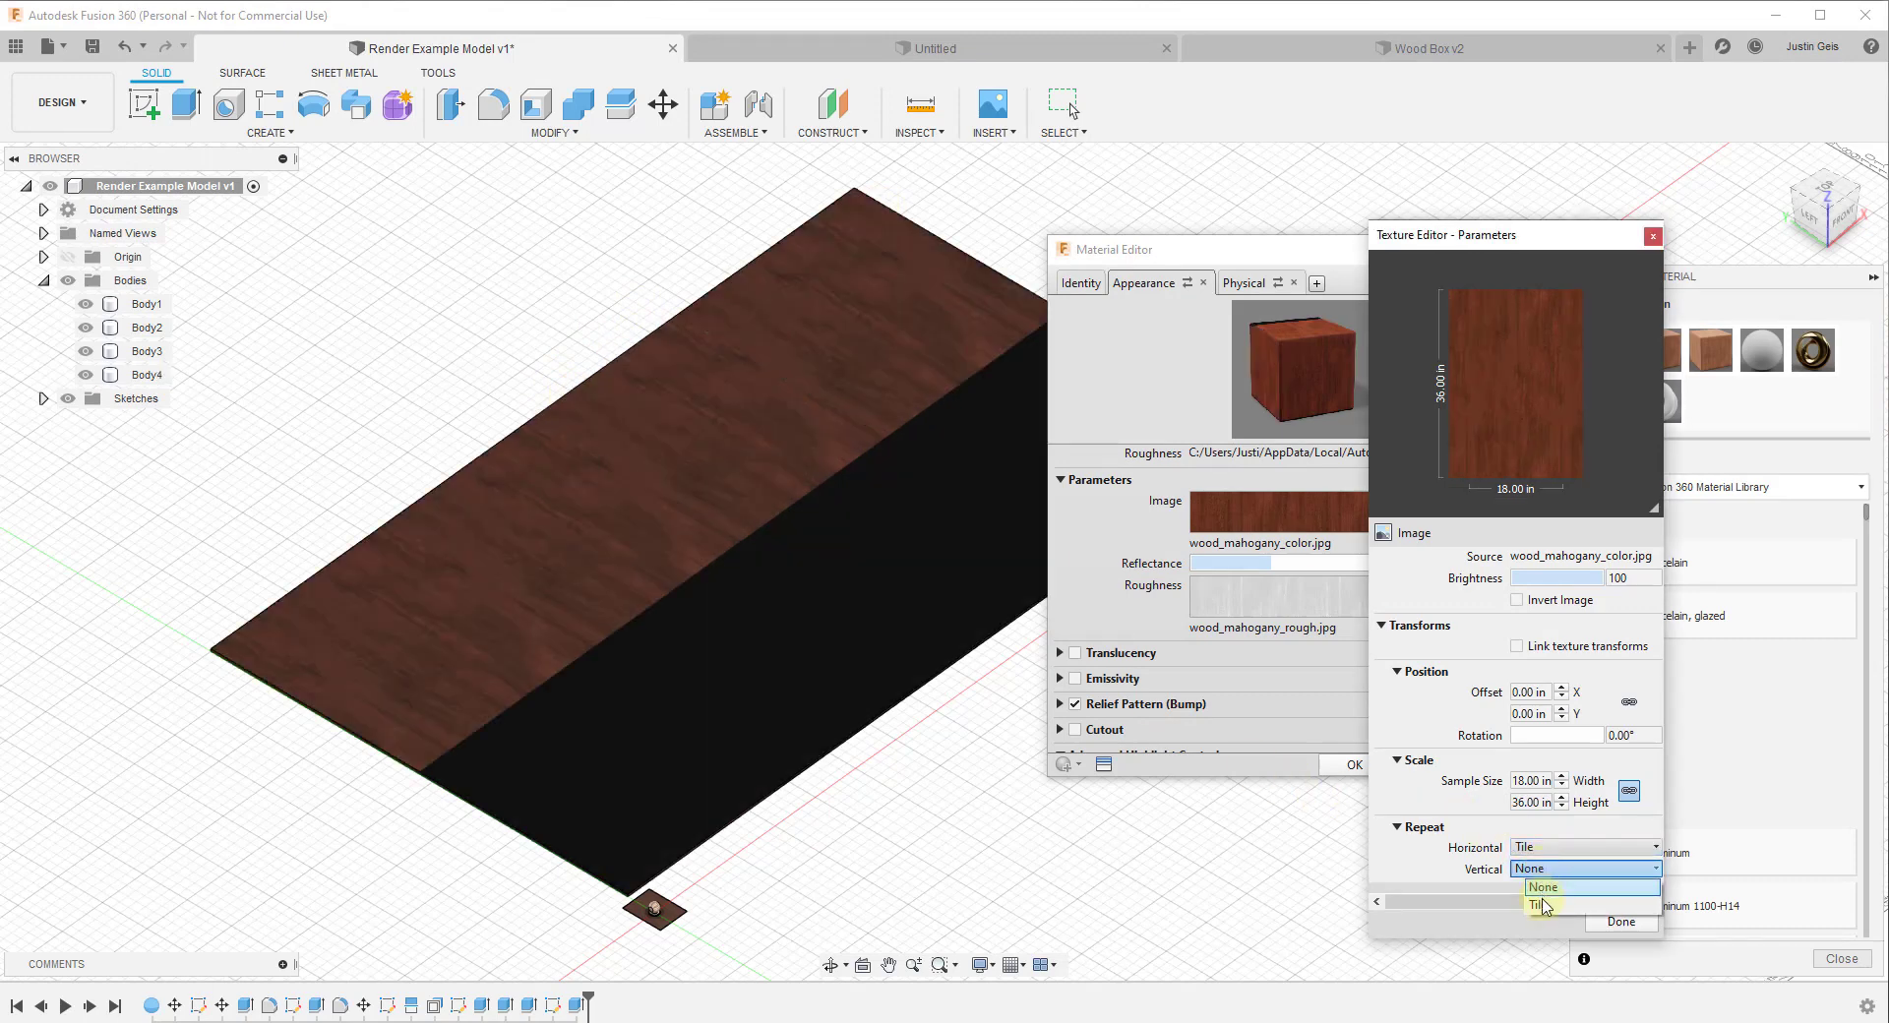
click(1546, 905)
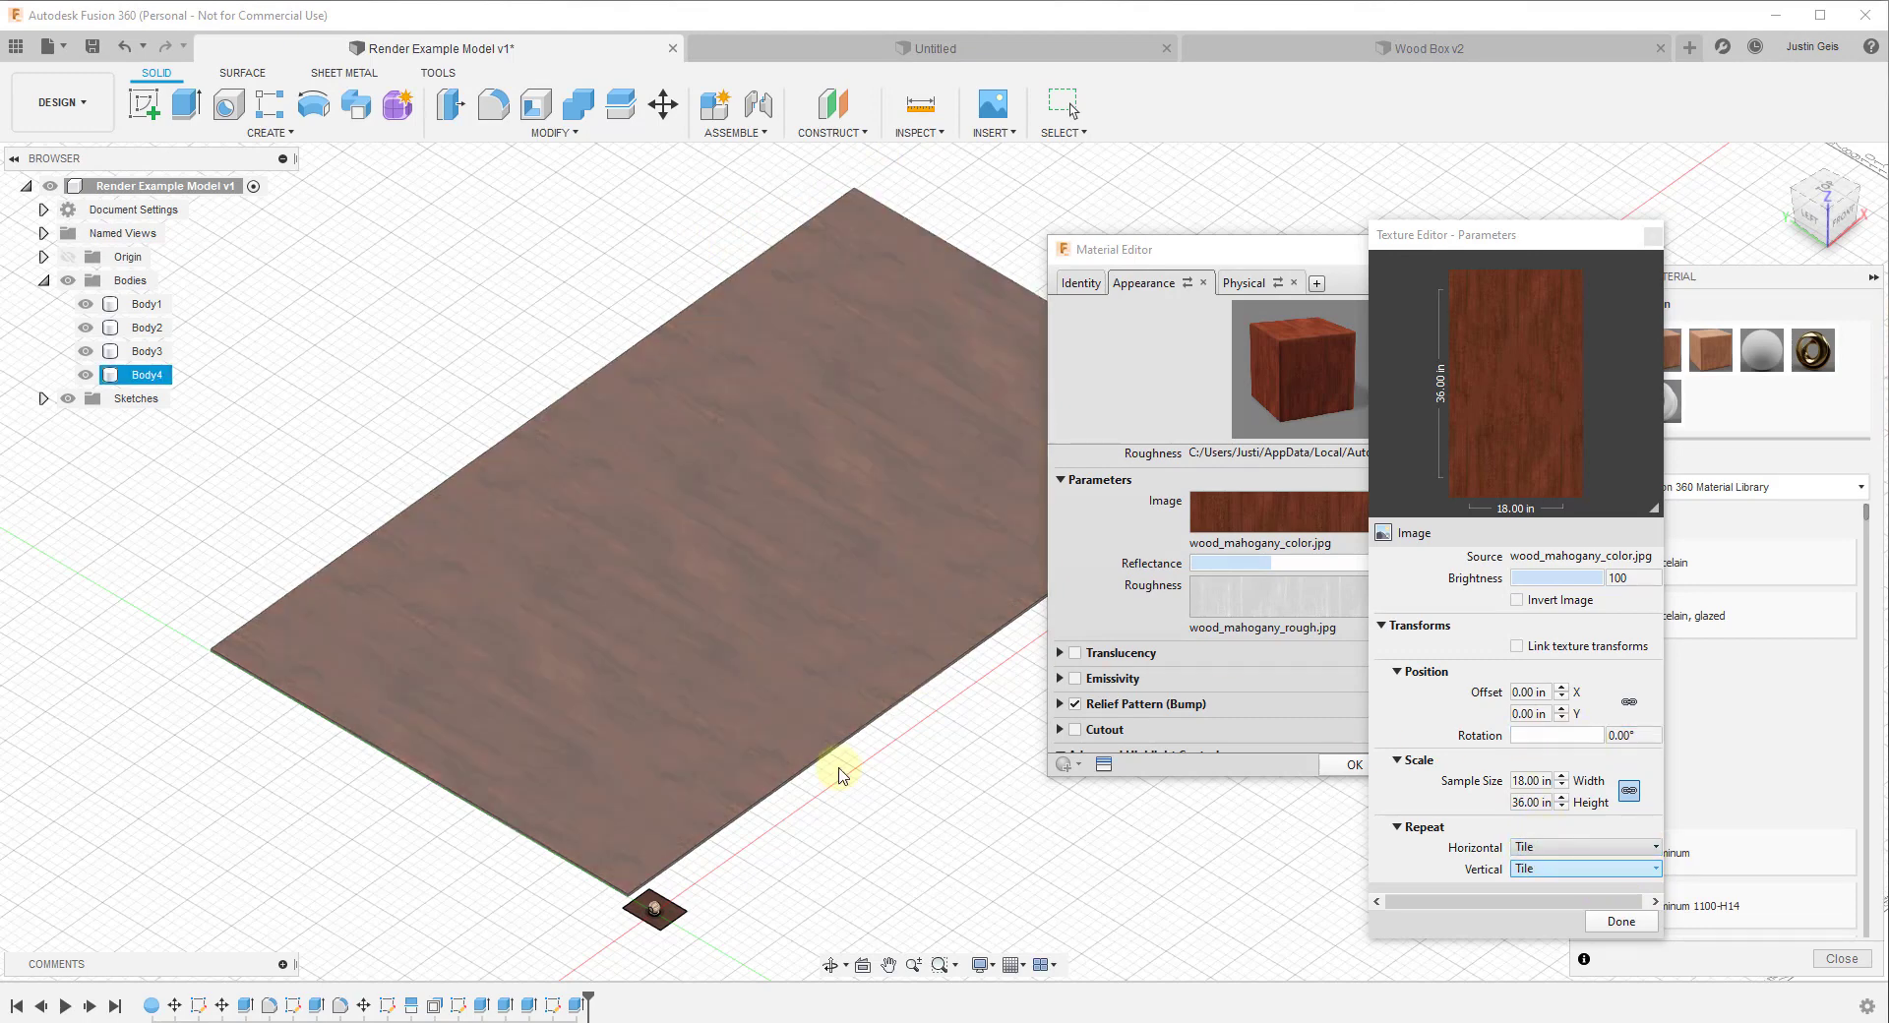
scroll(646, 944, up, 10)
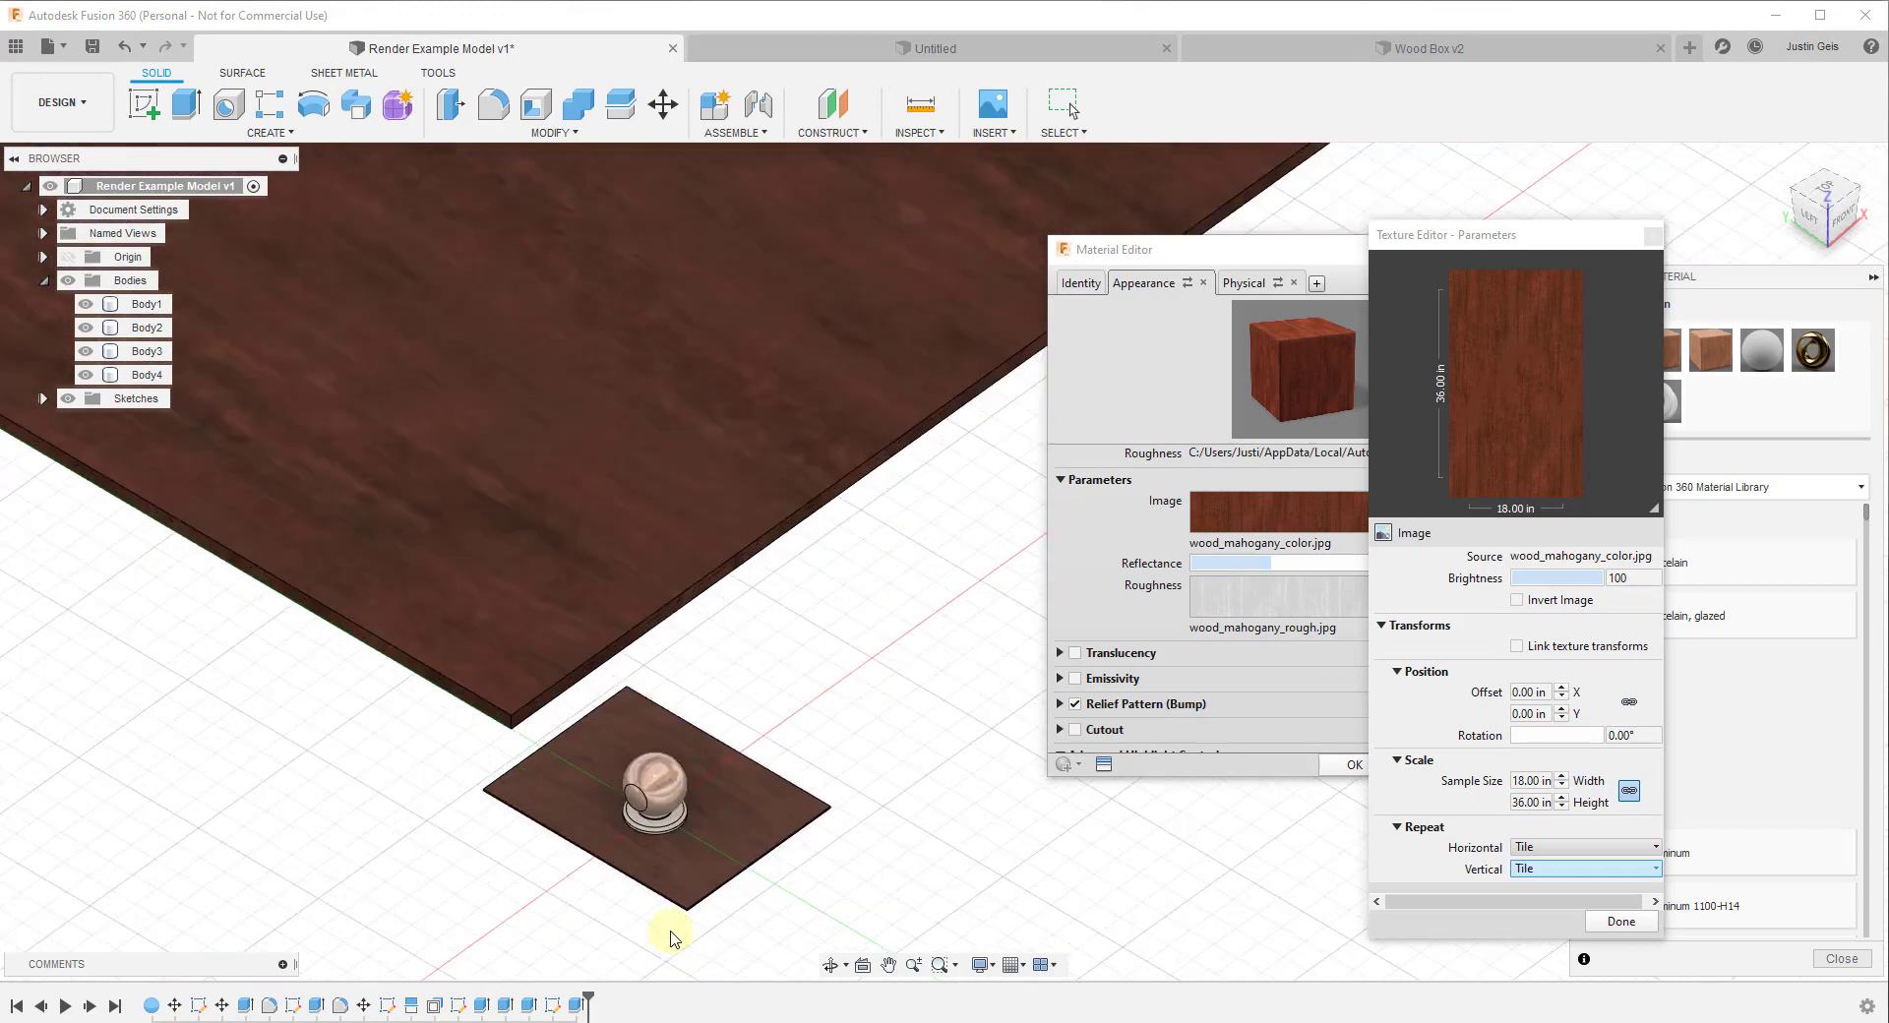
Step: Finish the slab's texture and set the Mahogany texture rotation to 90°
click(1619, 921)
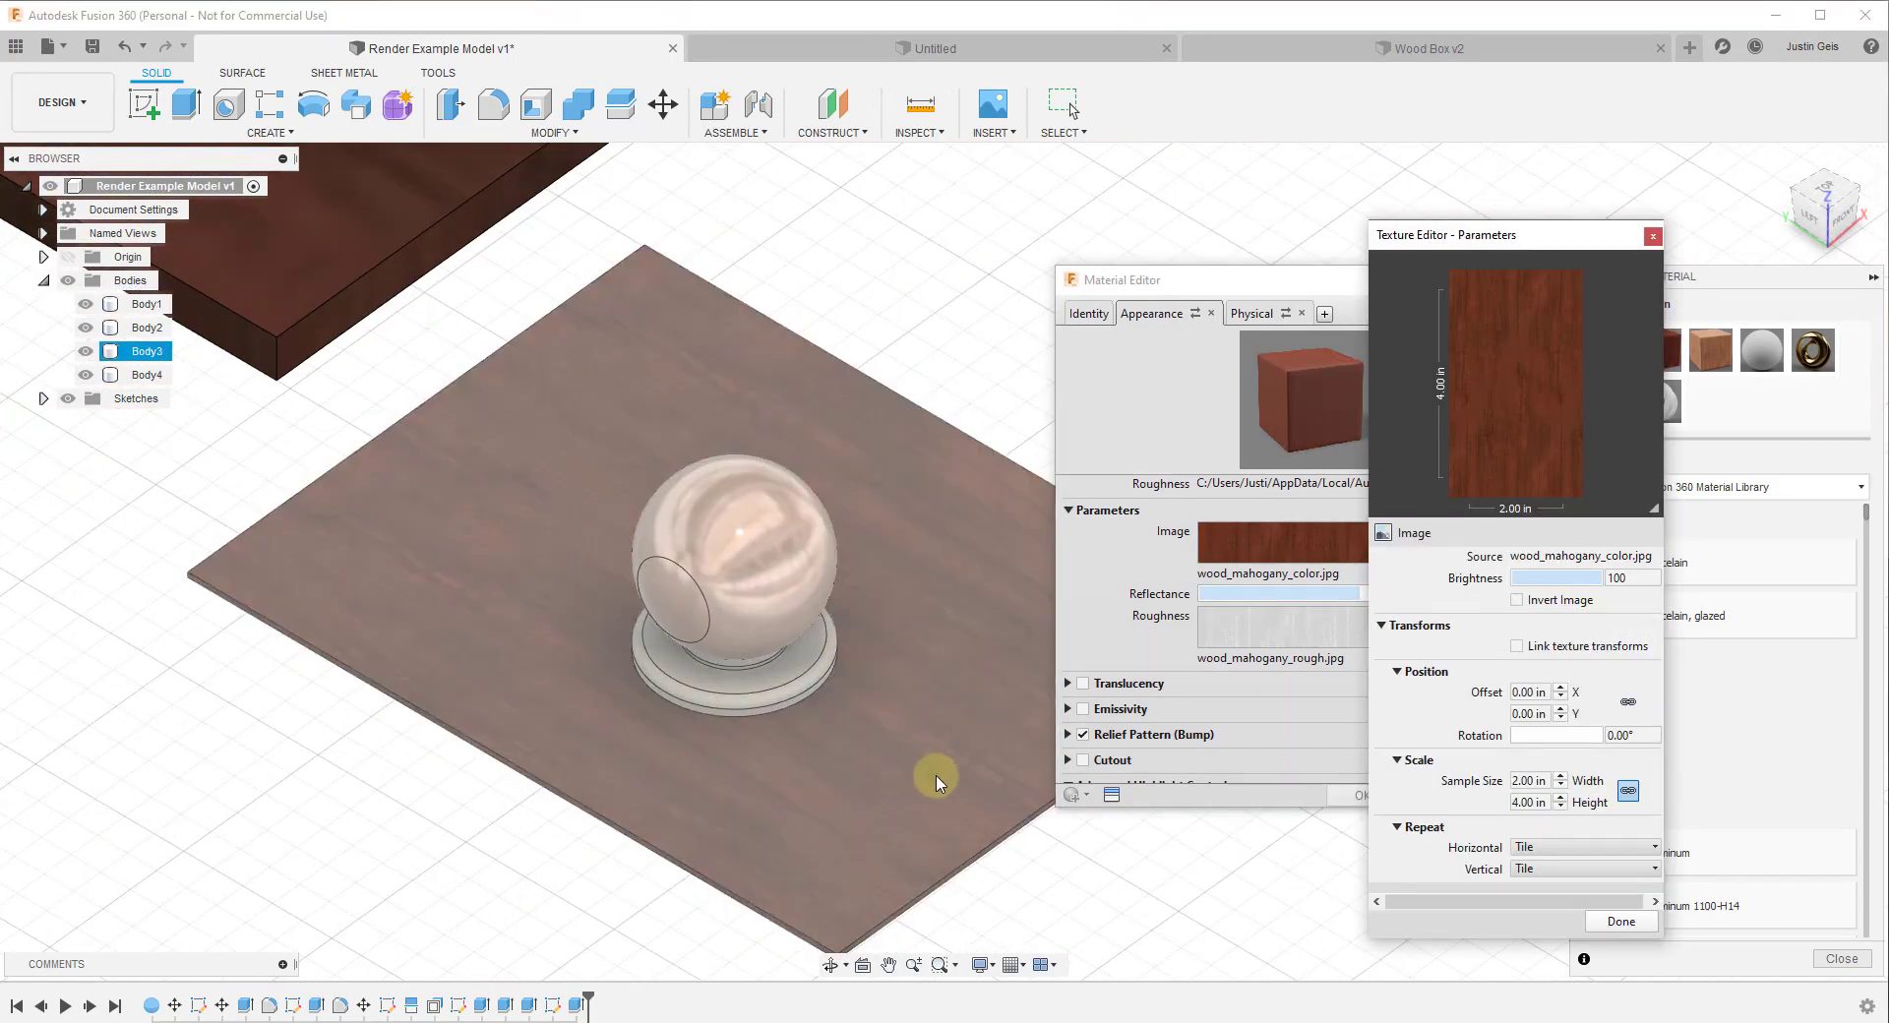
click(1619, 735)
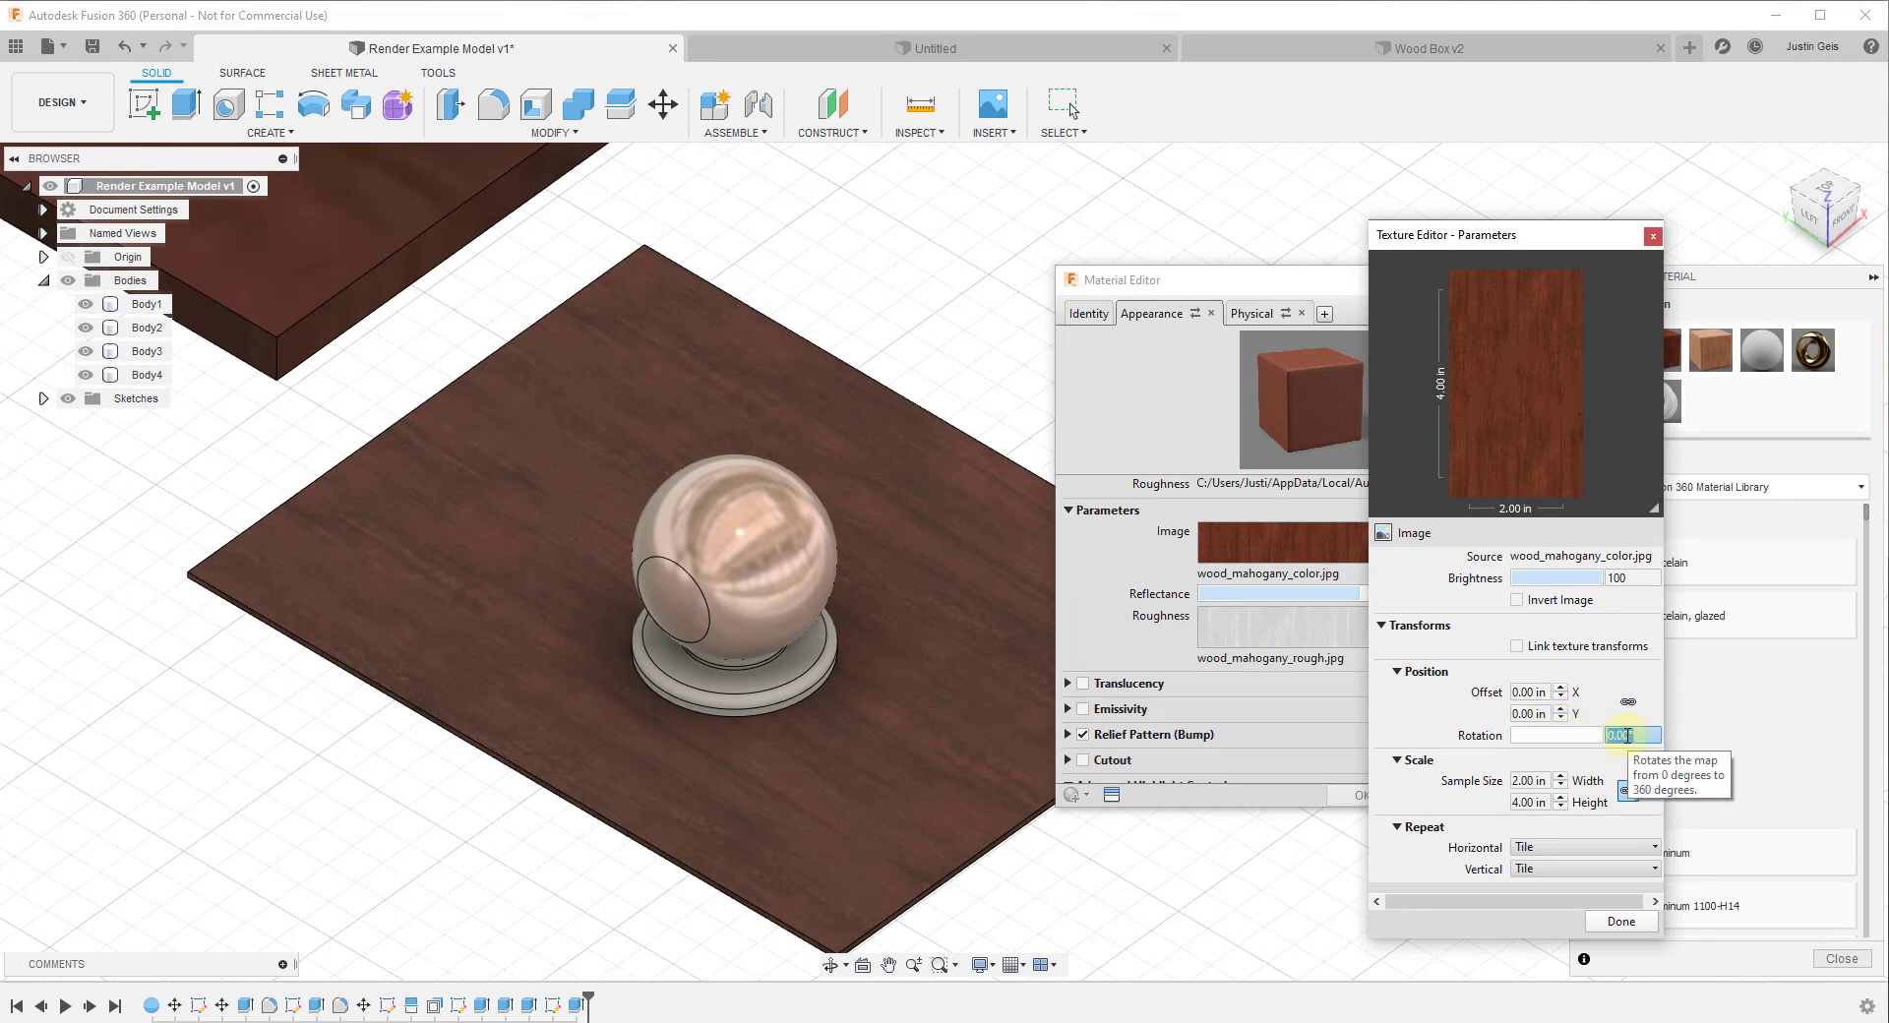
text(90)
key(Return)
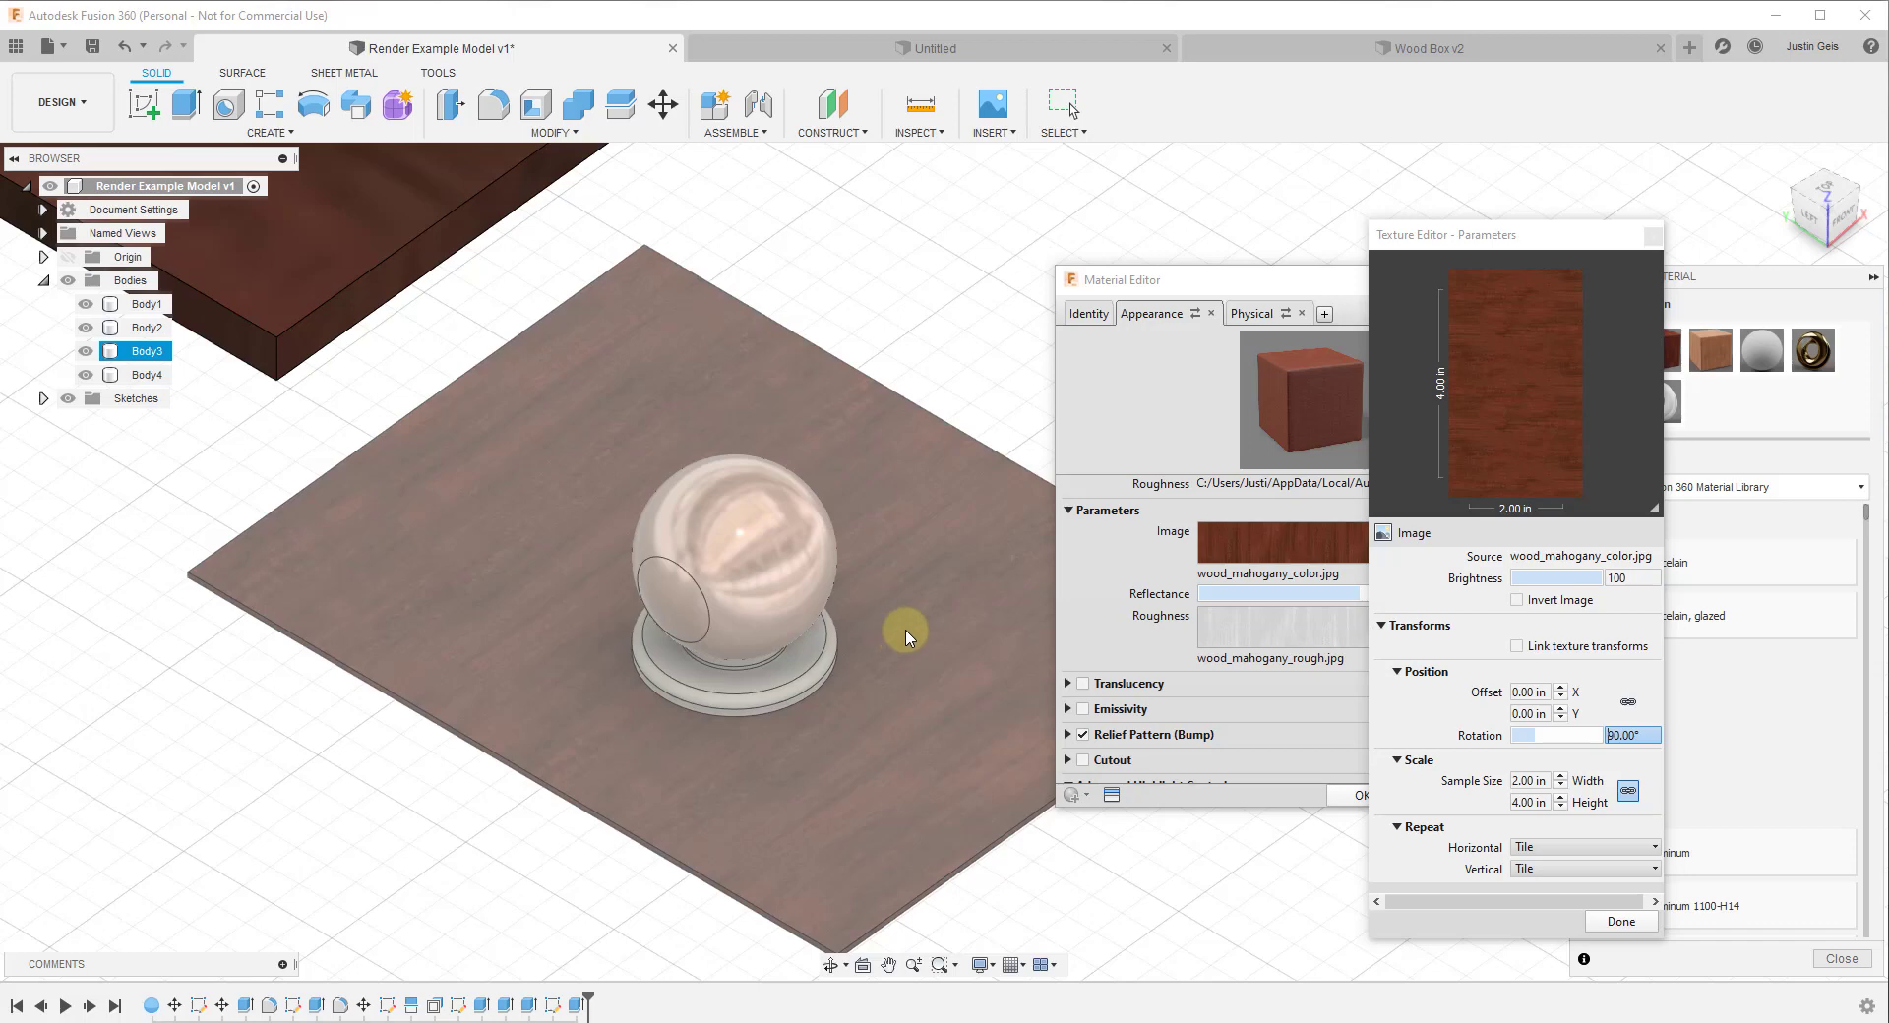
key(Escape)
Step: Set the plate texture's offset to 0.17 in X and 0.12 in Y
click(375, 508)
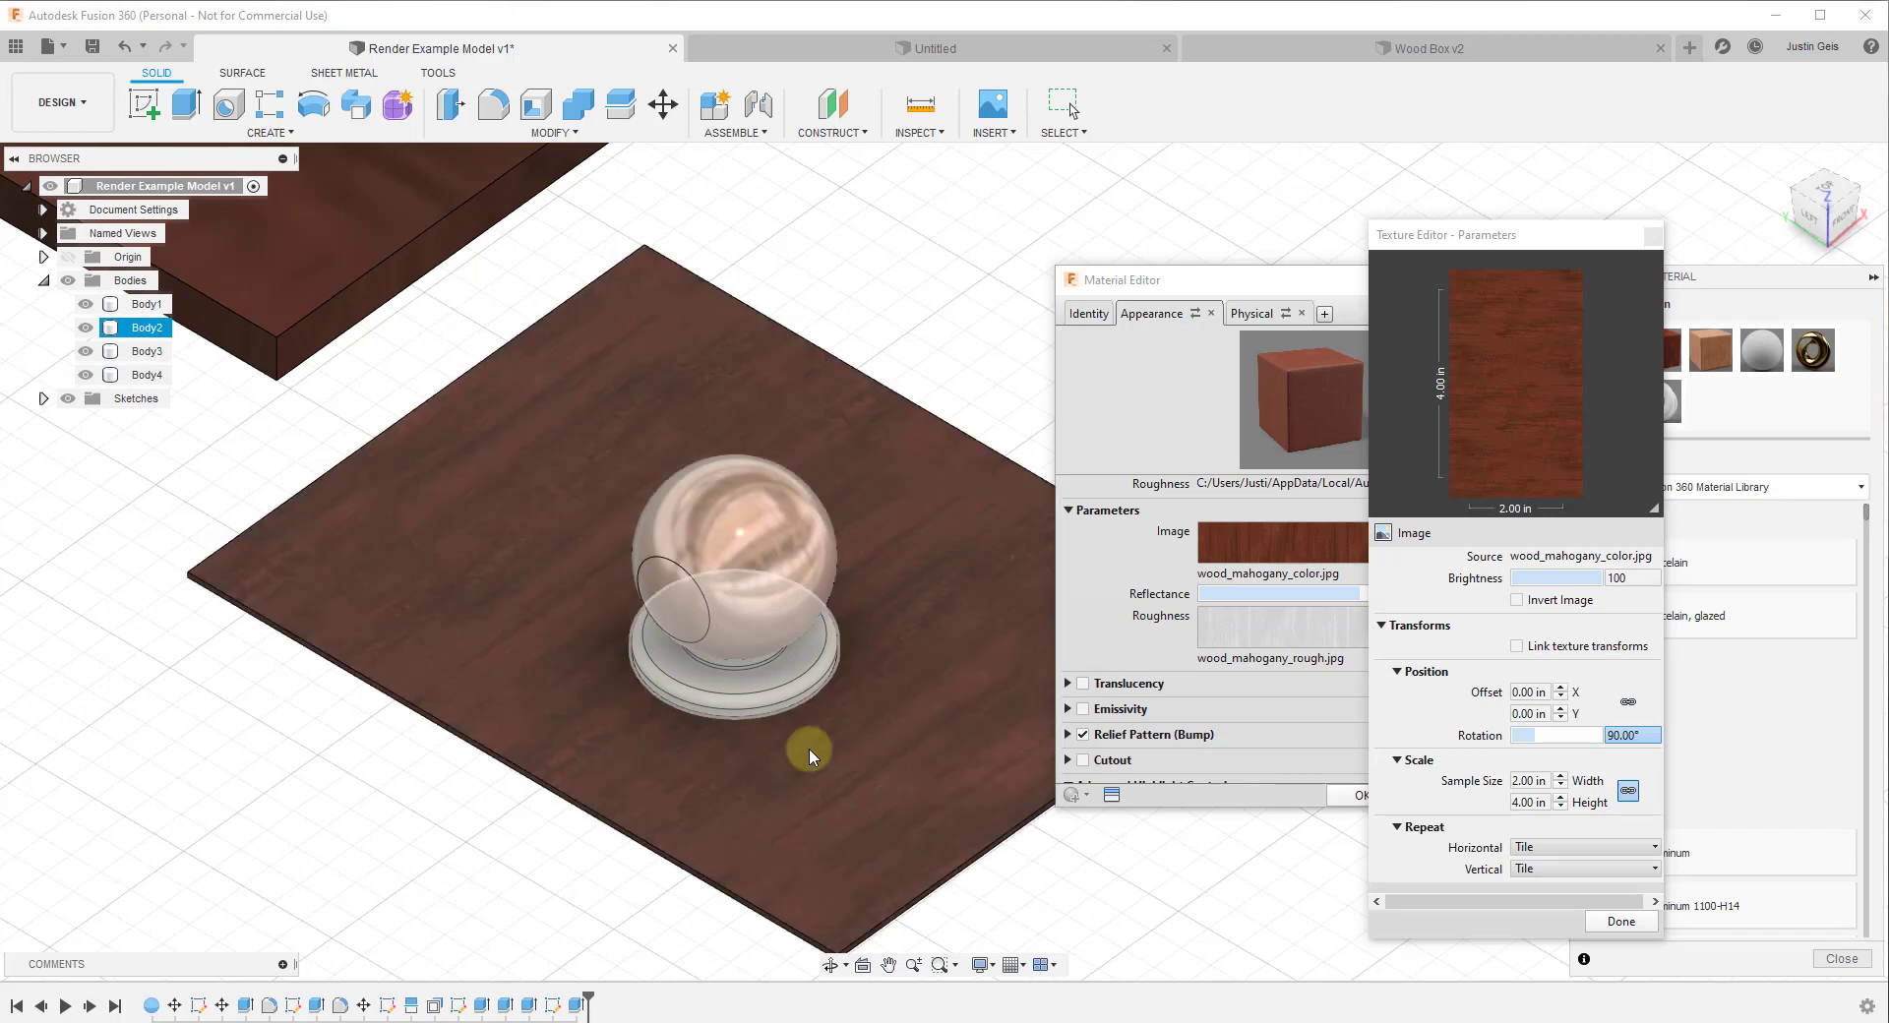
click(602, 721)
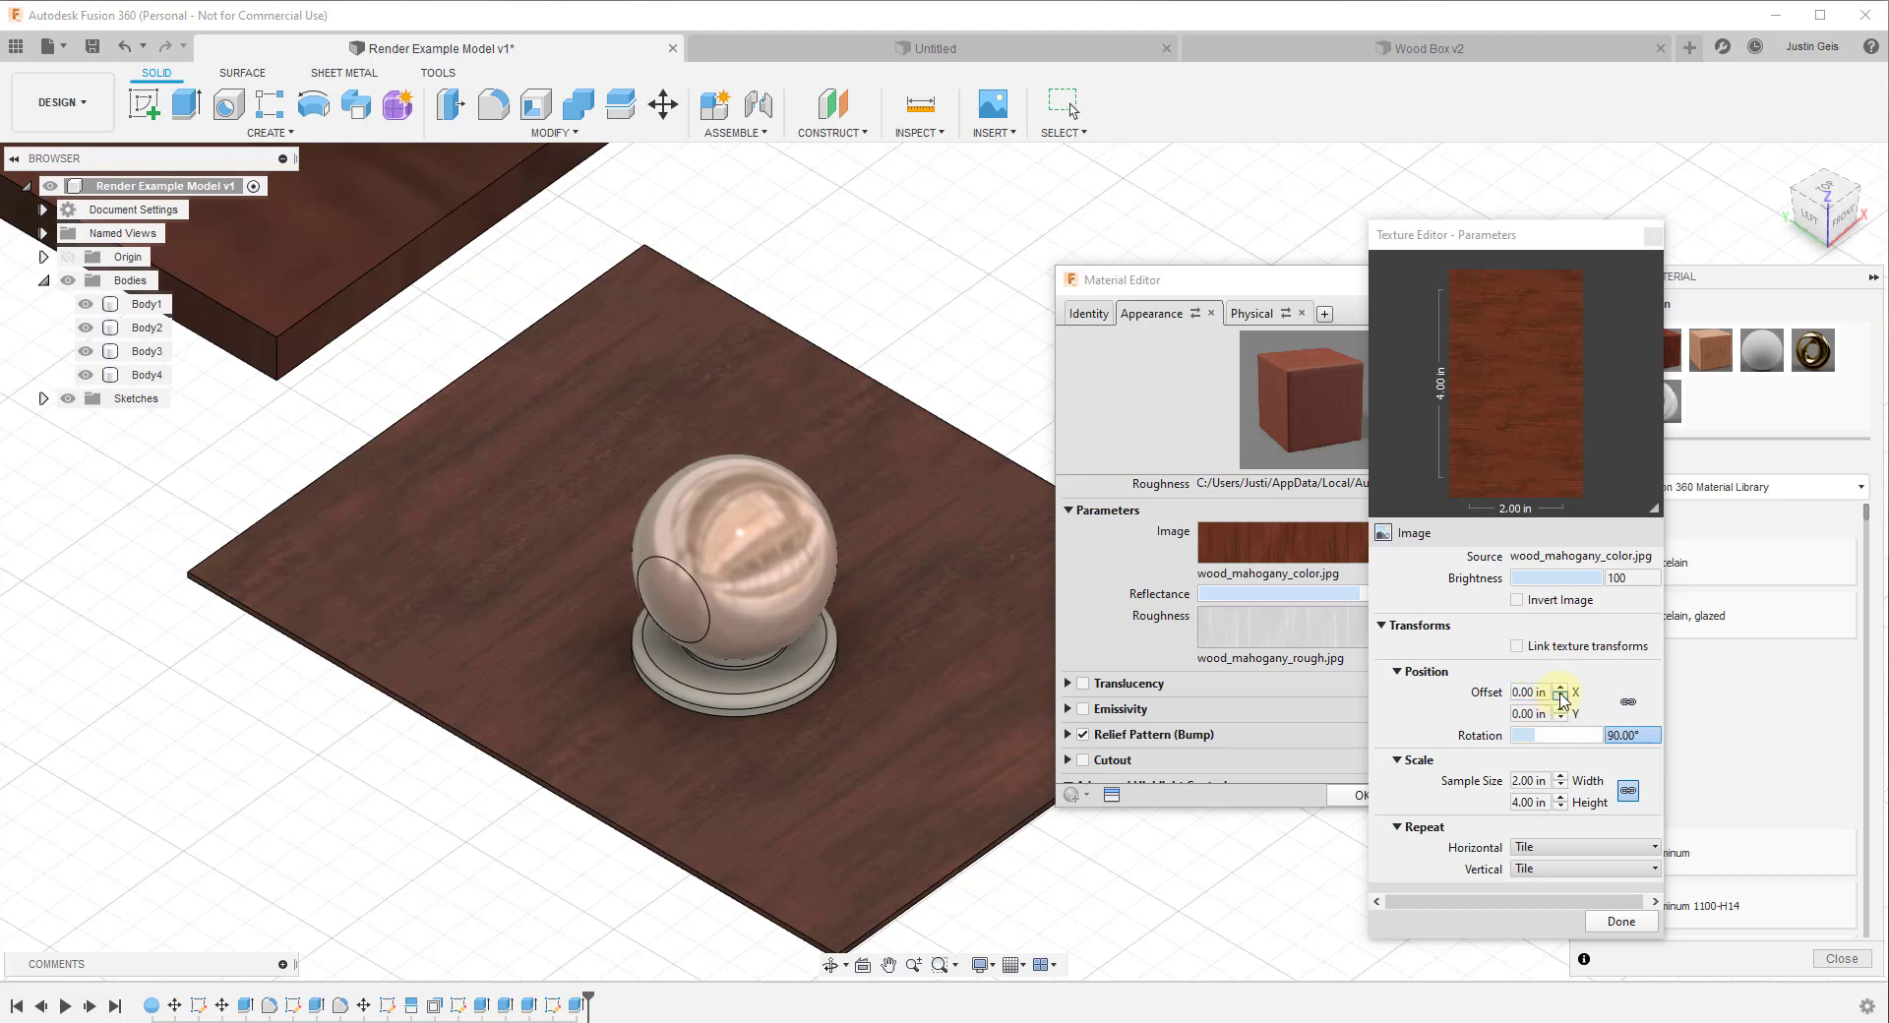
click(1562, 689)
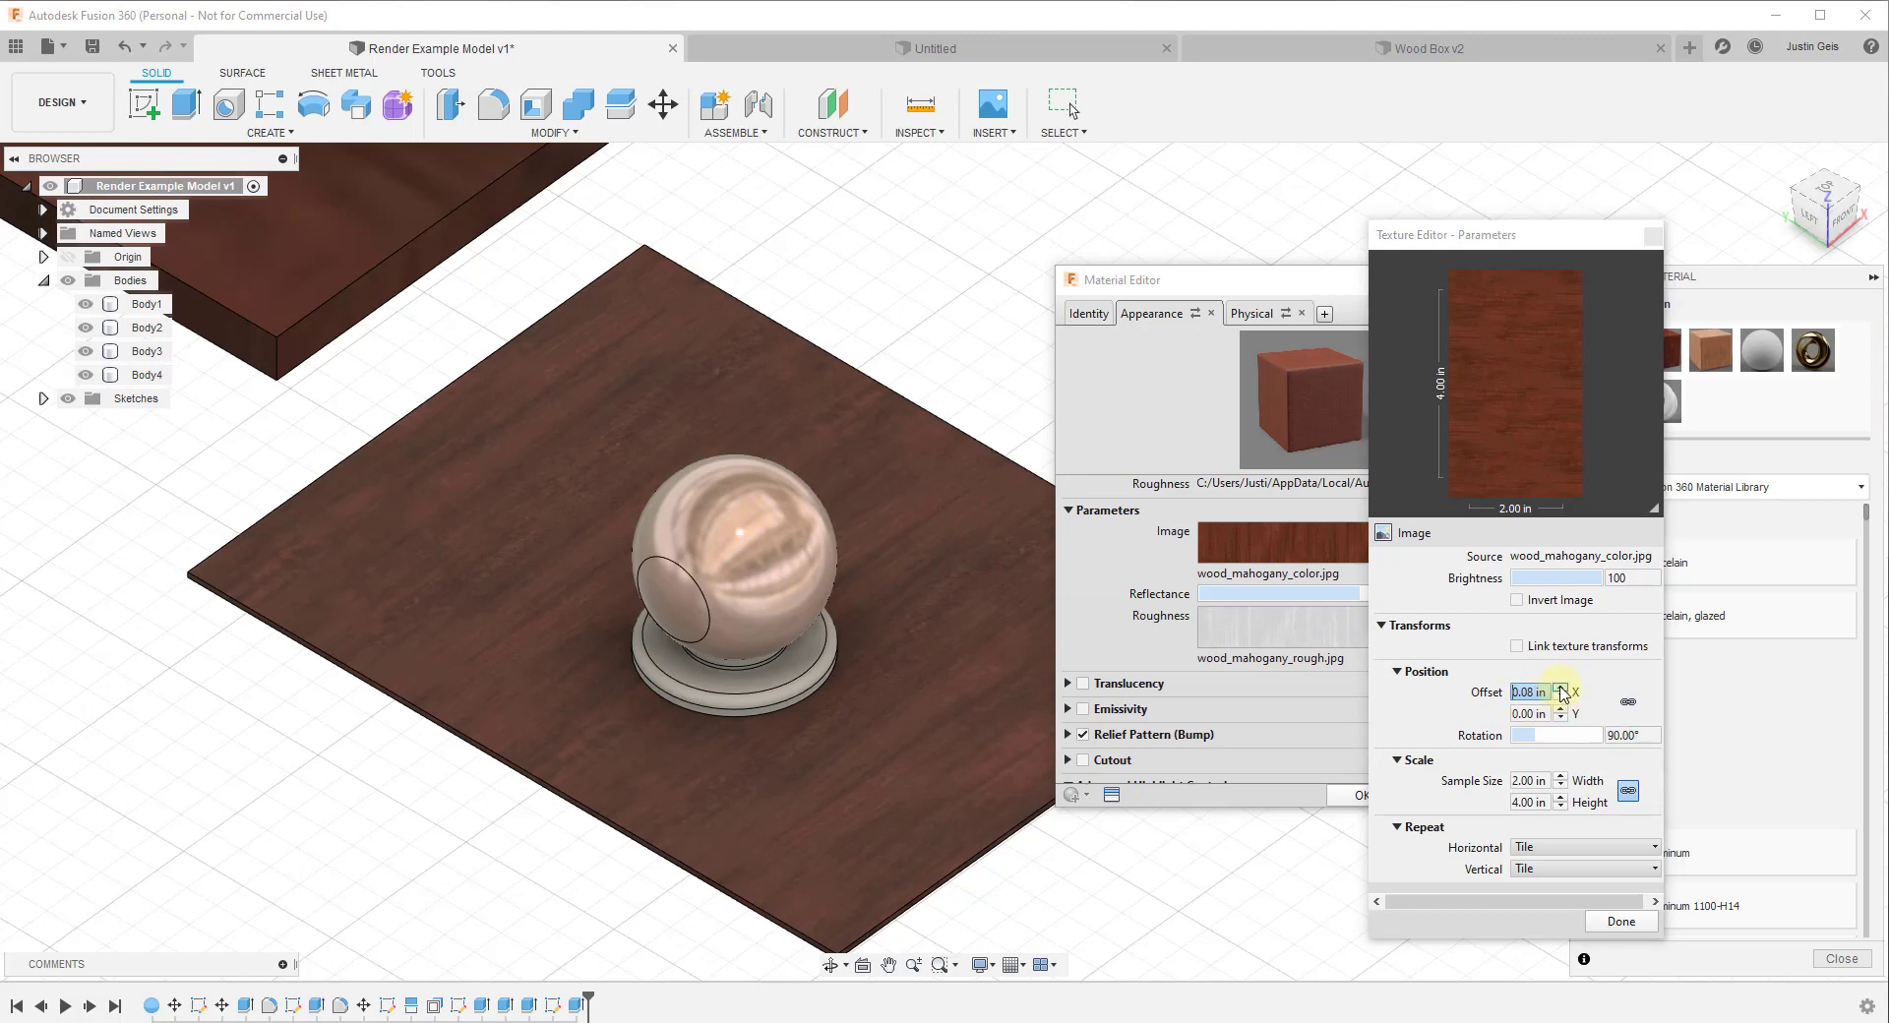
click(1561, 689)
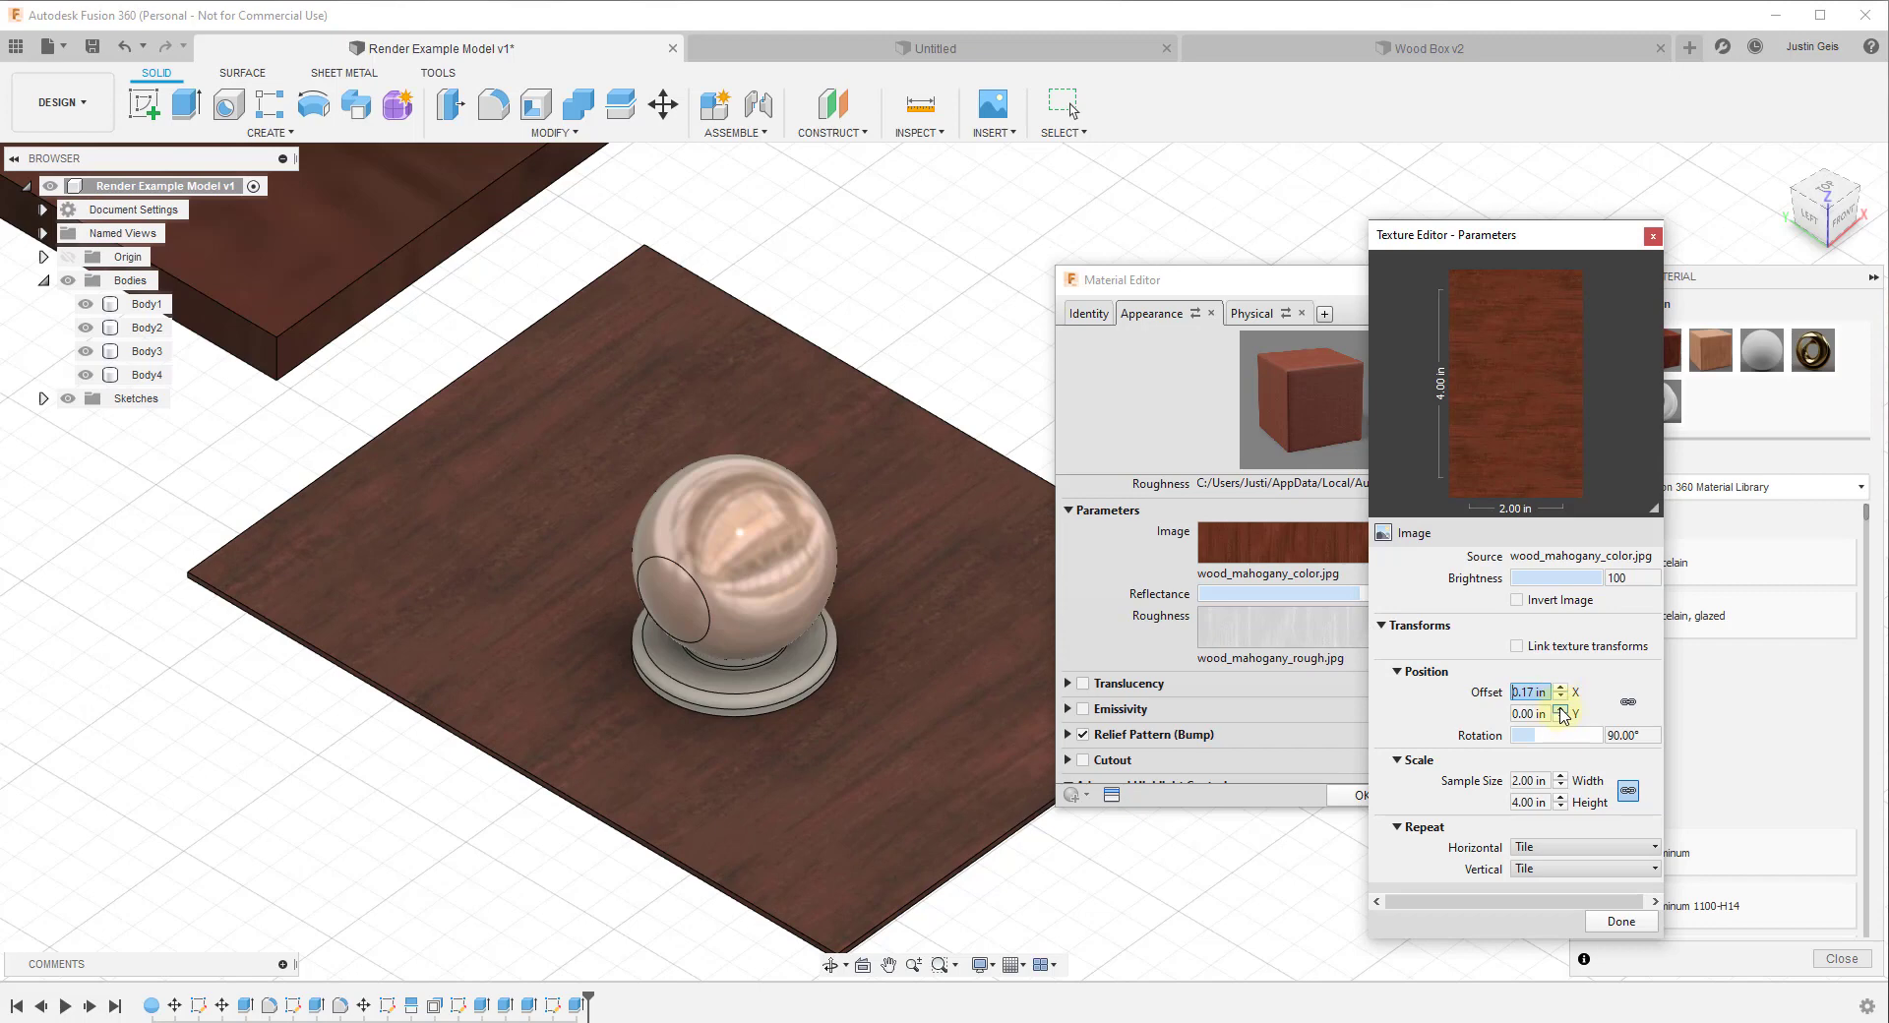
click(1560, 709)
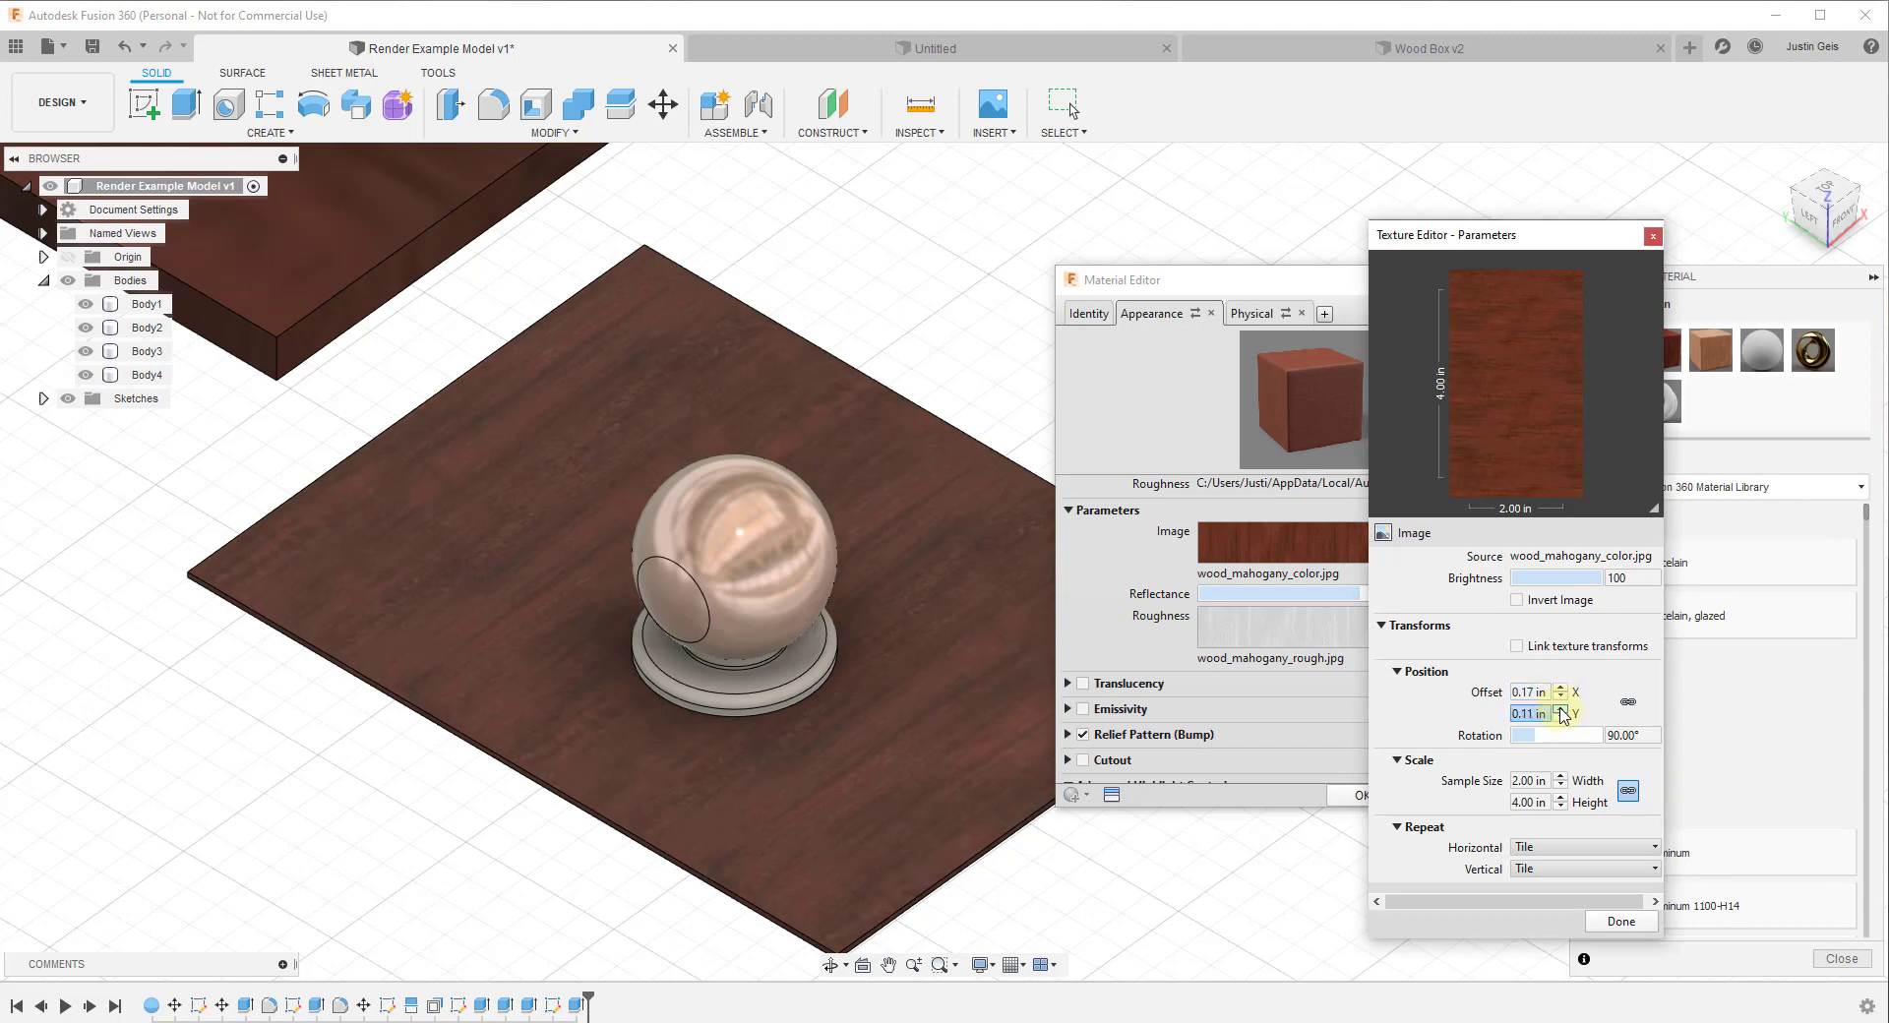
click(1561, 710)
Step: Confirm the texture edits, apply the Mahogany appearance, and close the Material Editor
click(1621, 922)
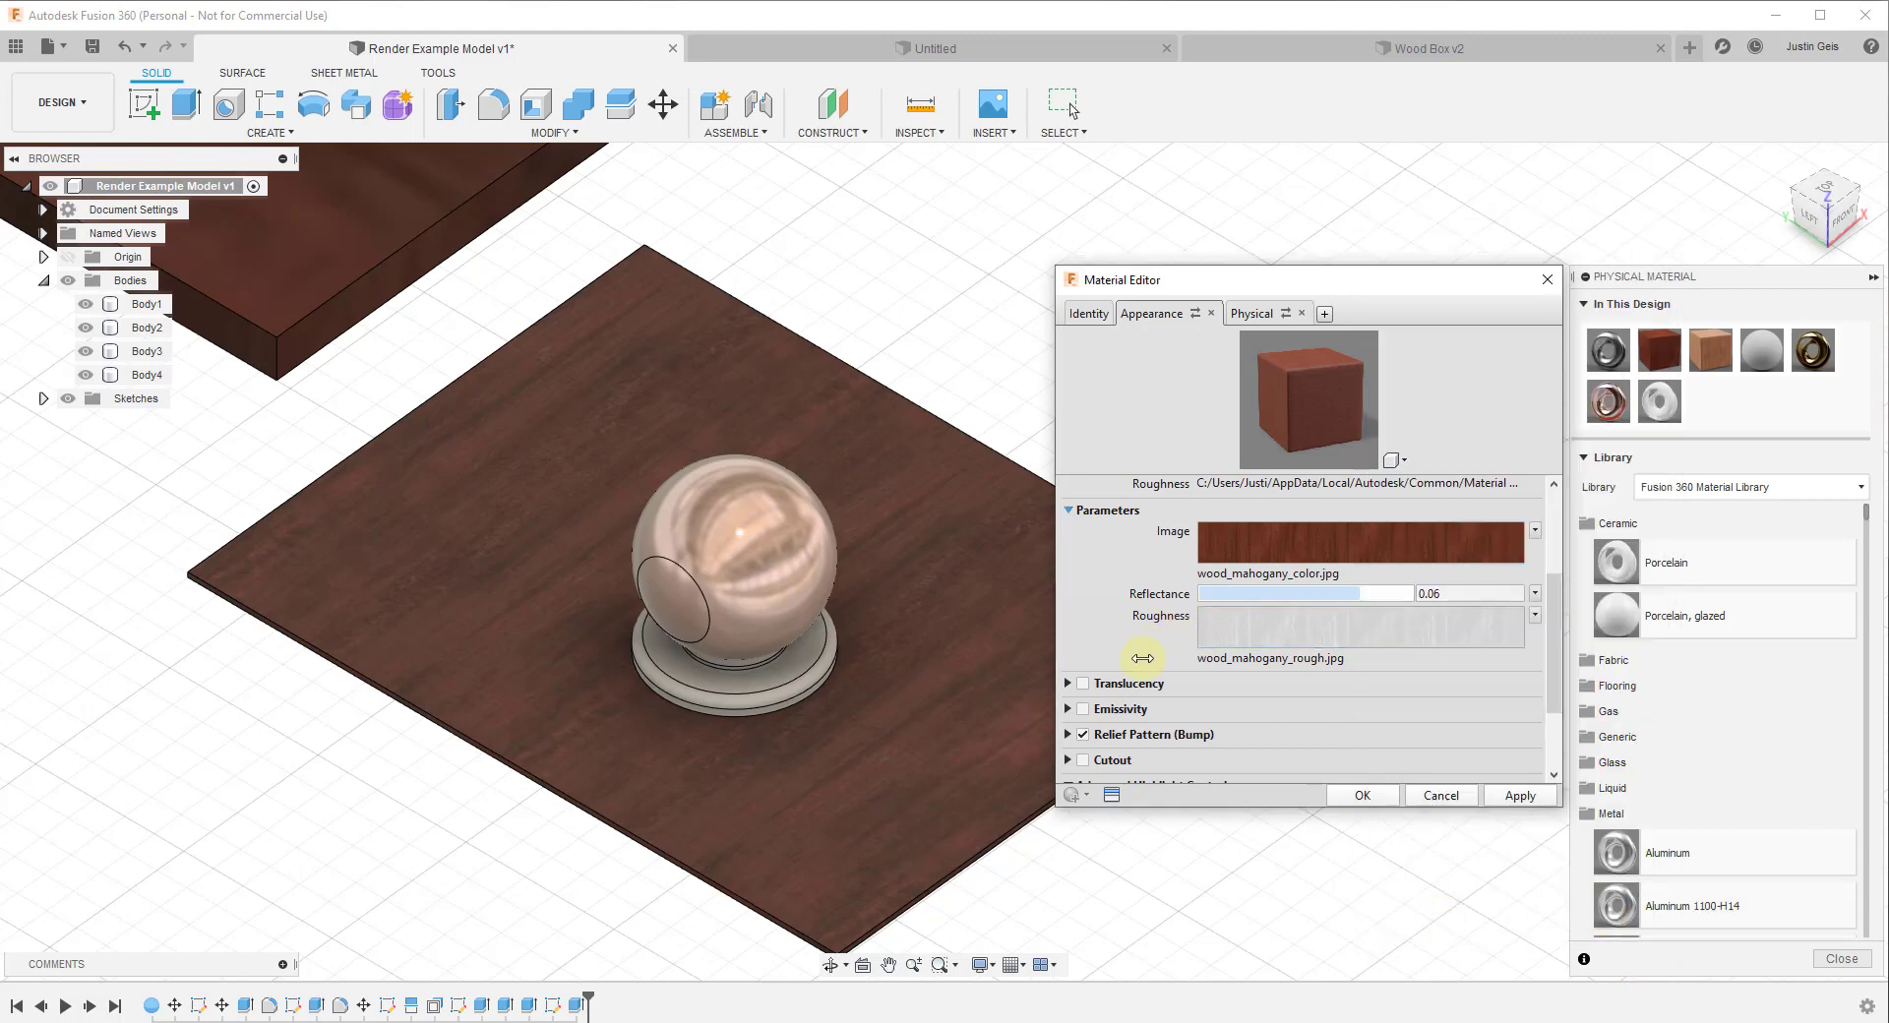
scroll(1142, 658, down, 2)
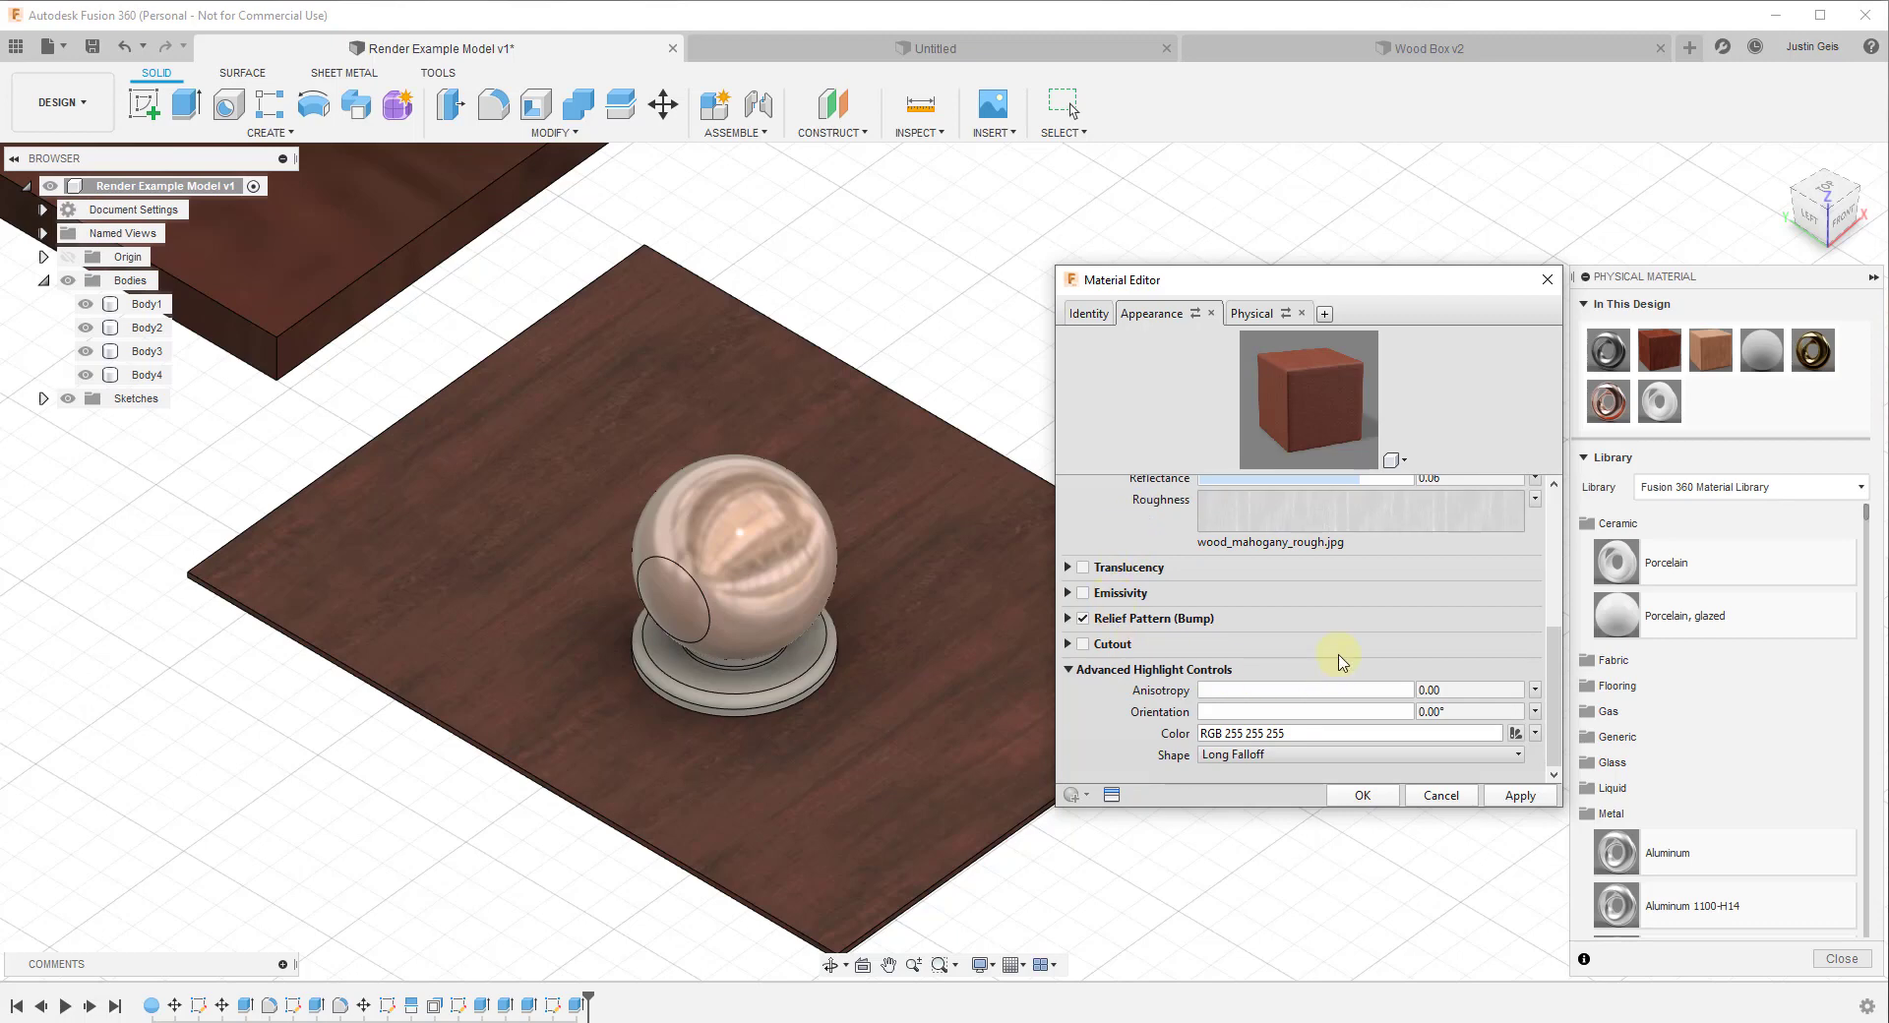
scroll(1309, 647, up, 5)
scroll(1307, 646, down, 2)
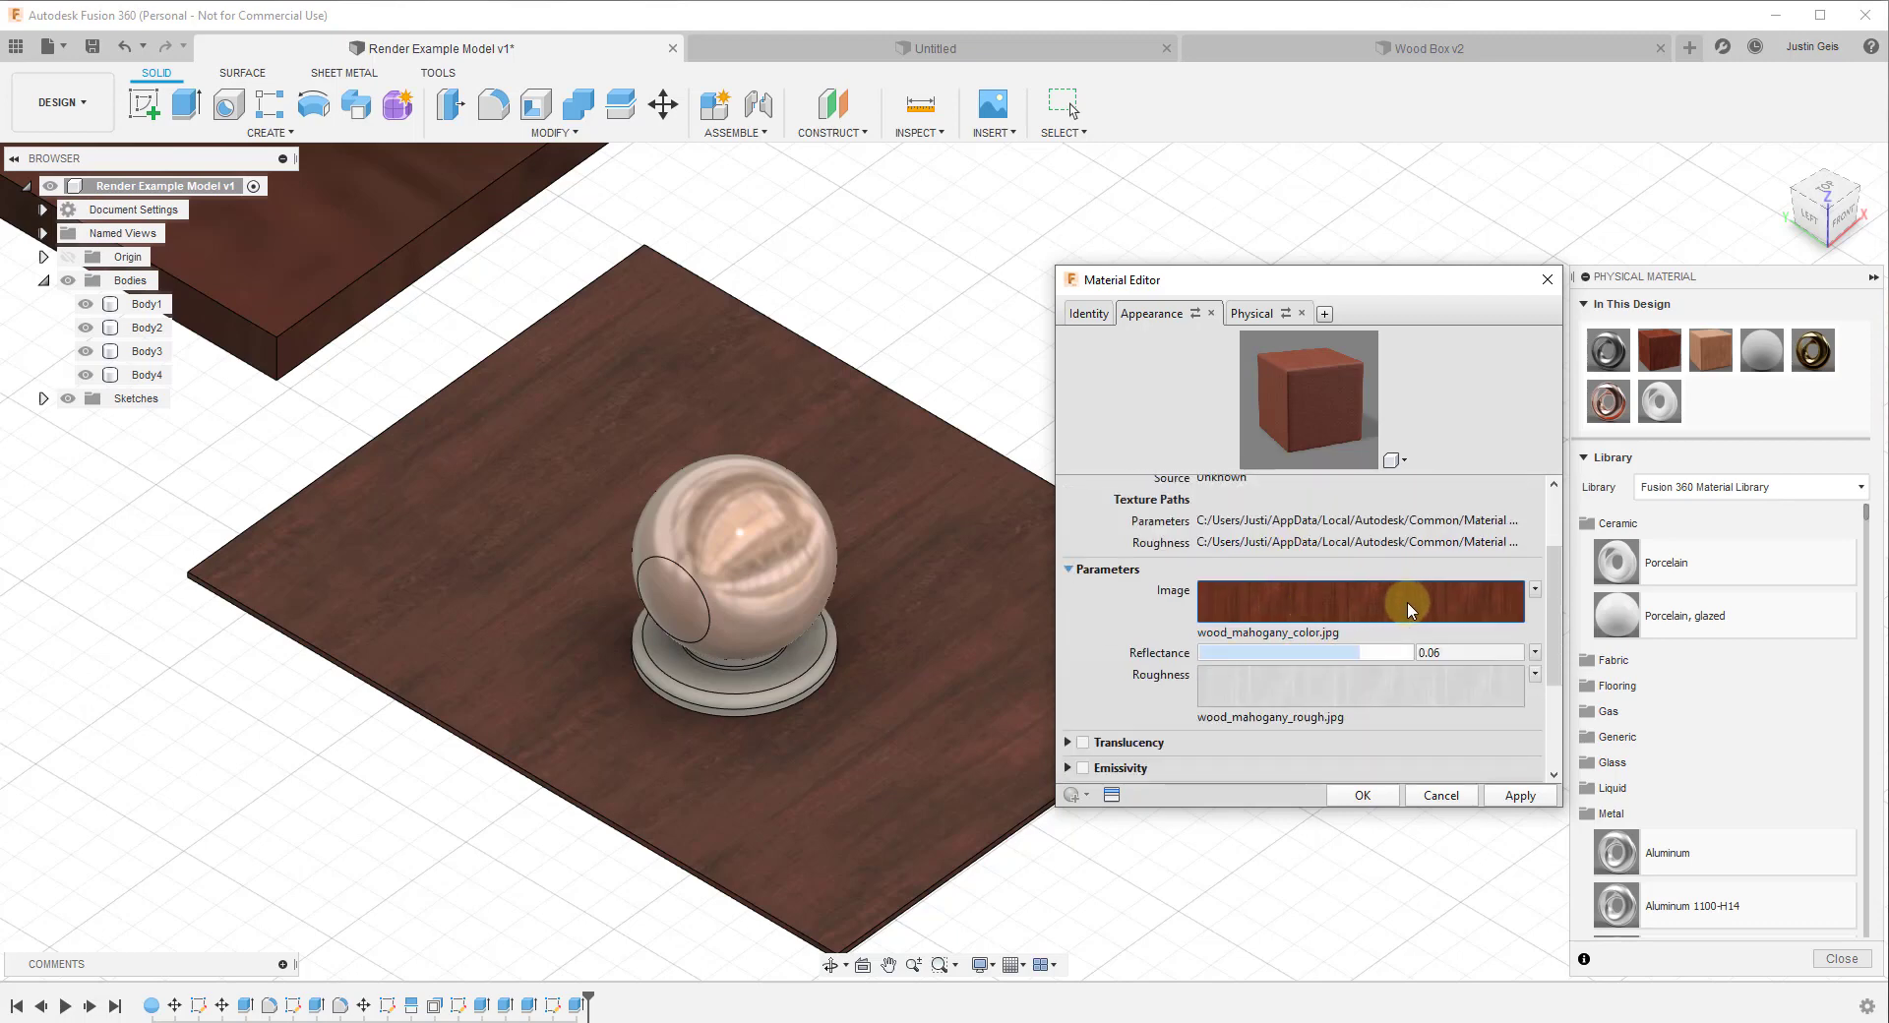
click(1517, 797)
scroll(1437, 581, up, 2)
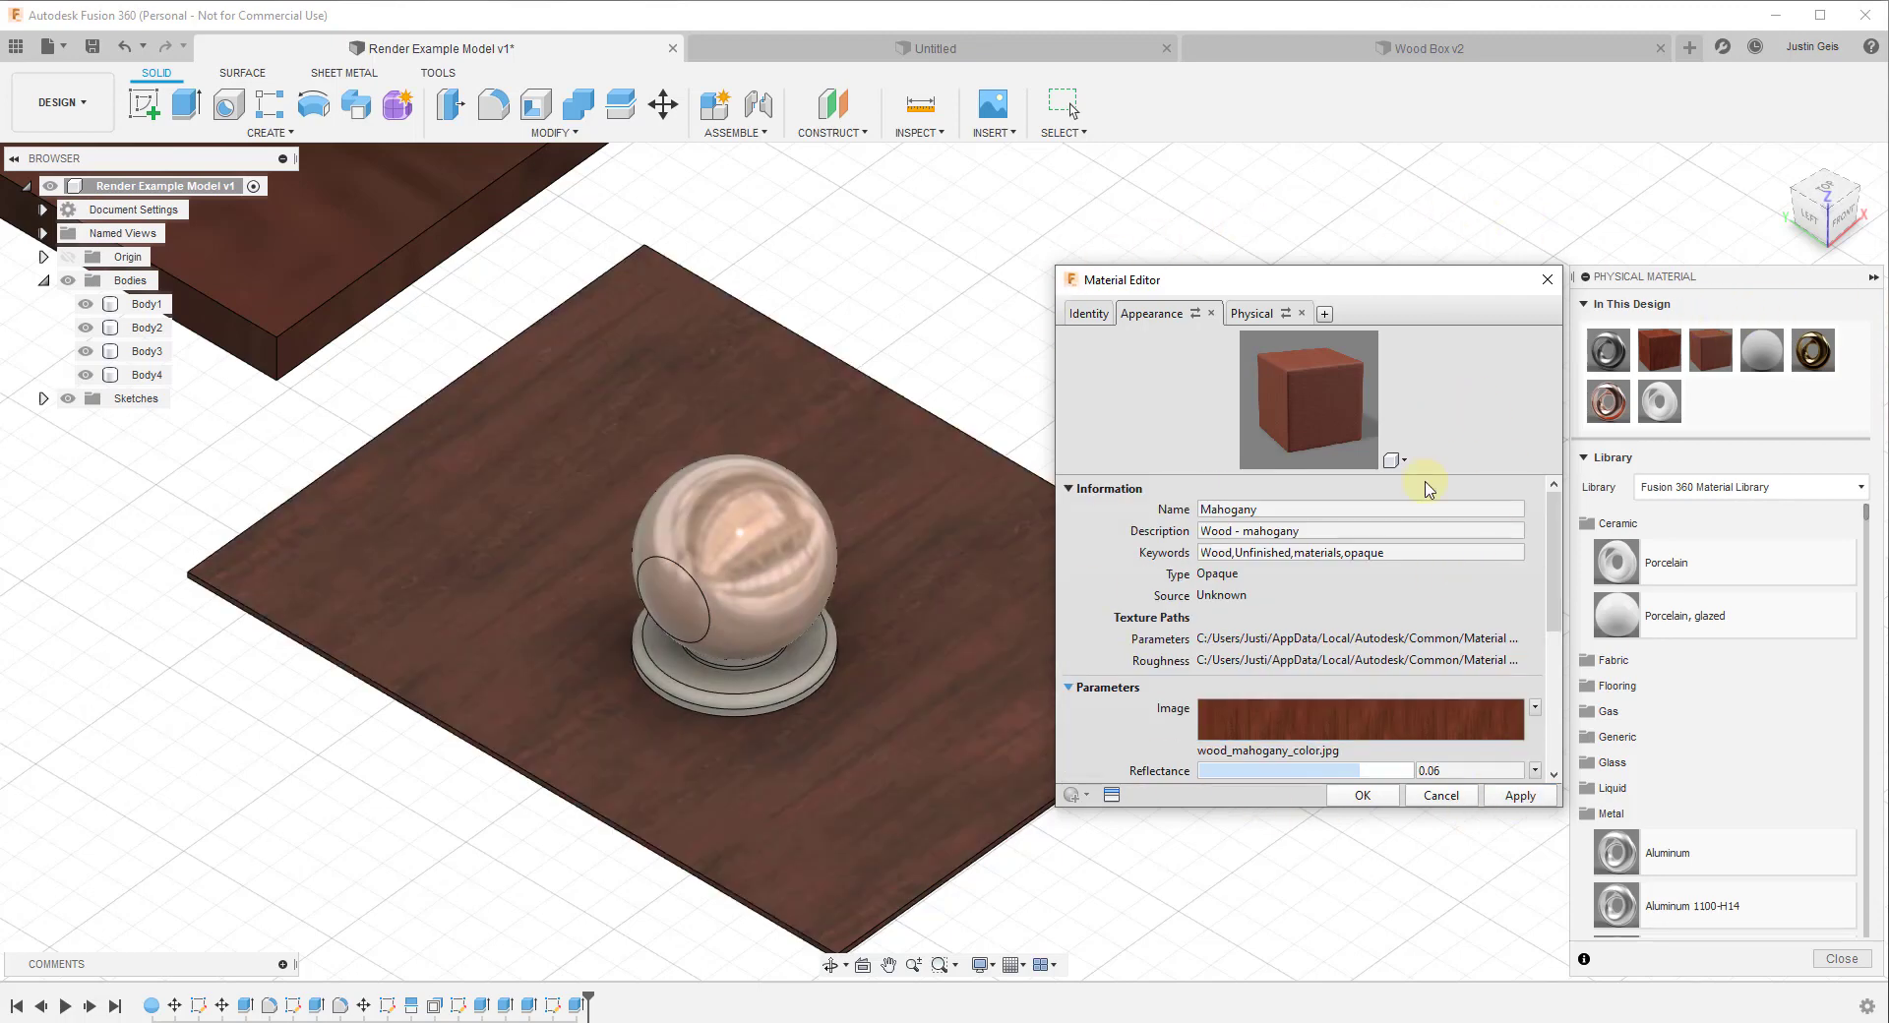
click(1518, 796)
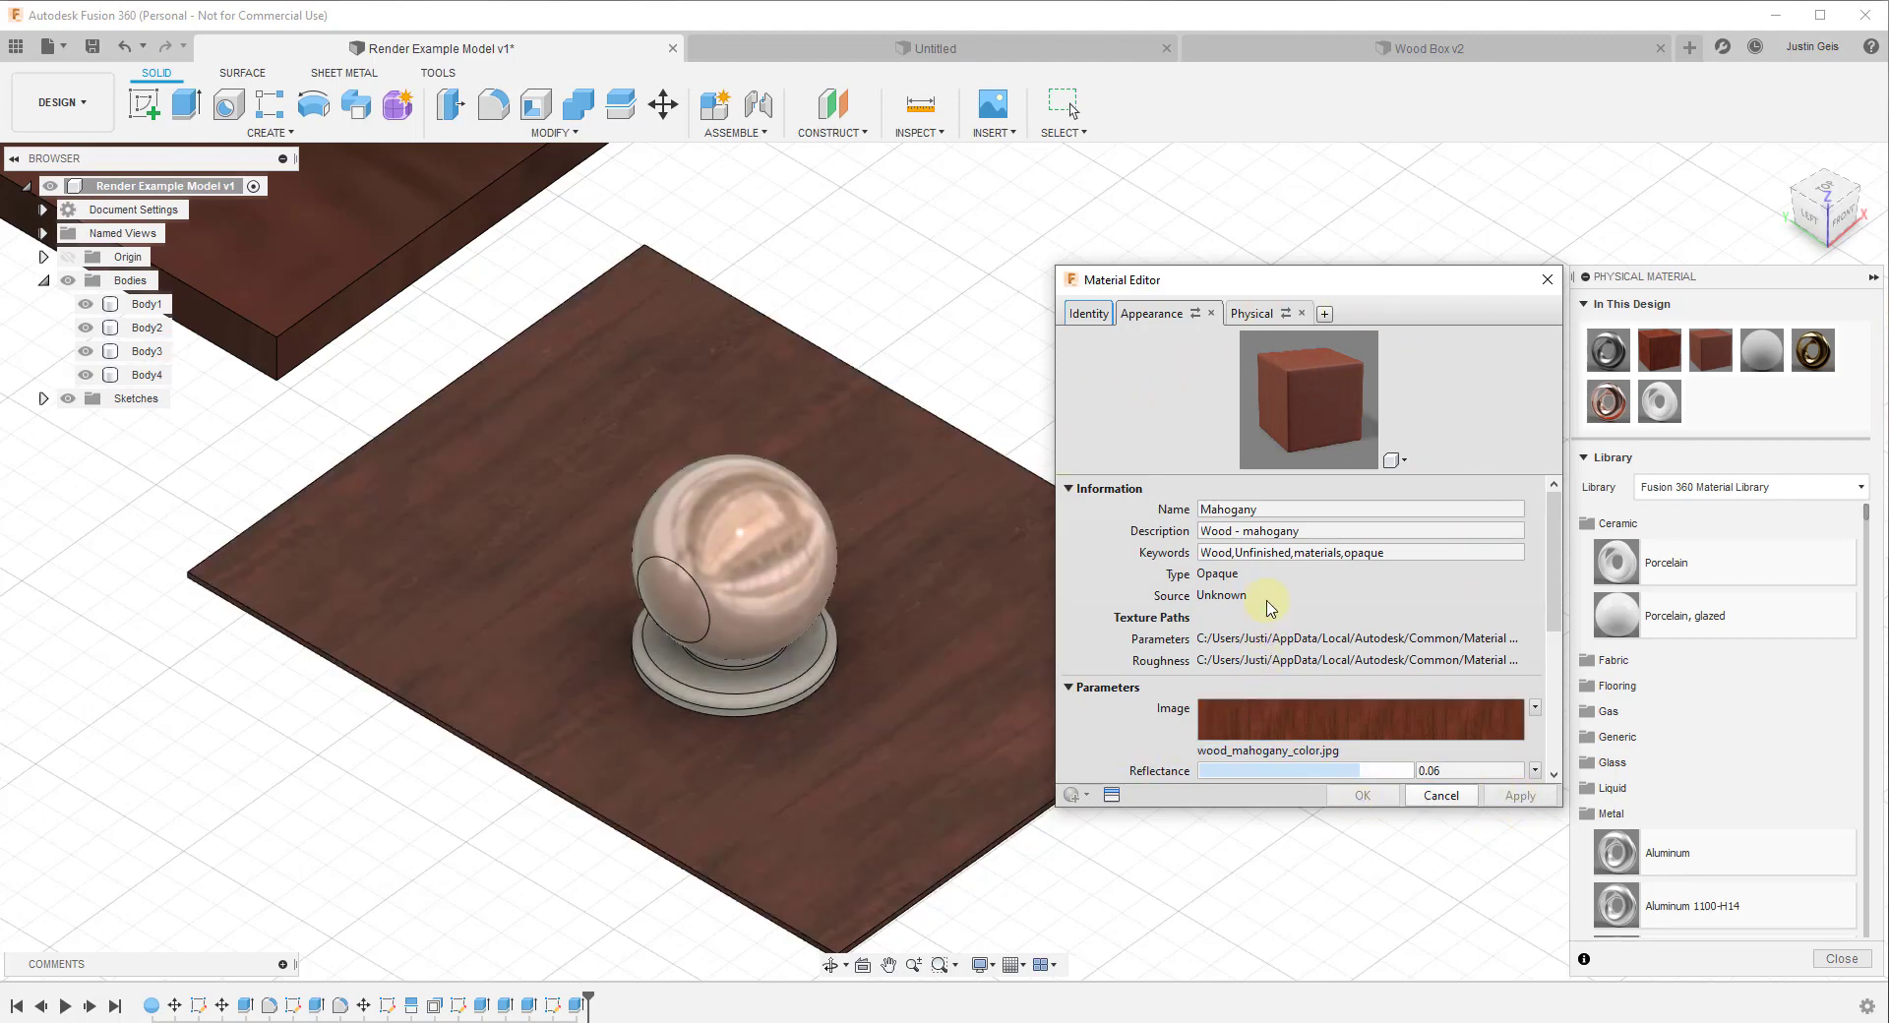
click(907, 622)
click(1548, 279)
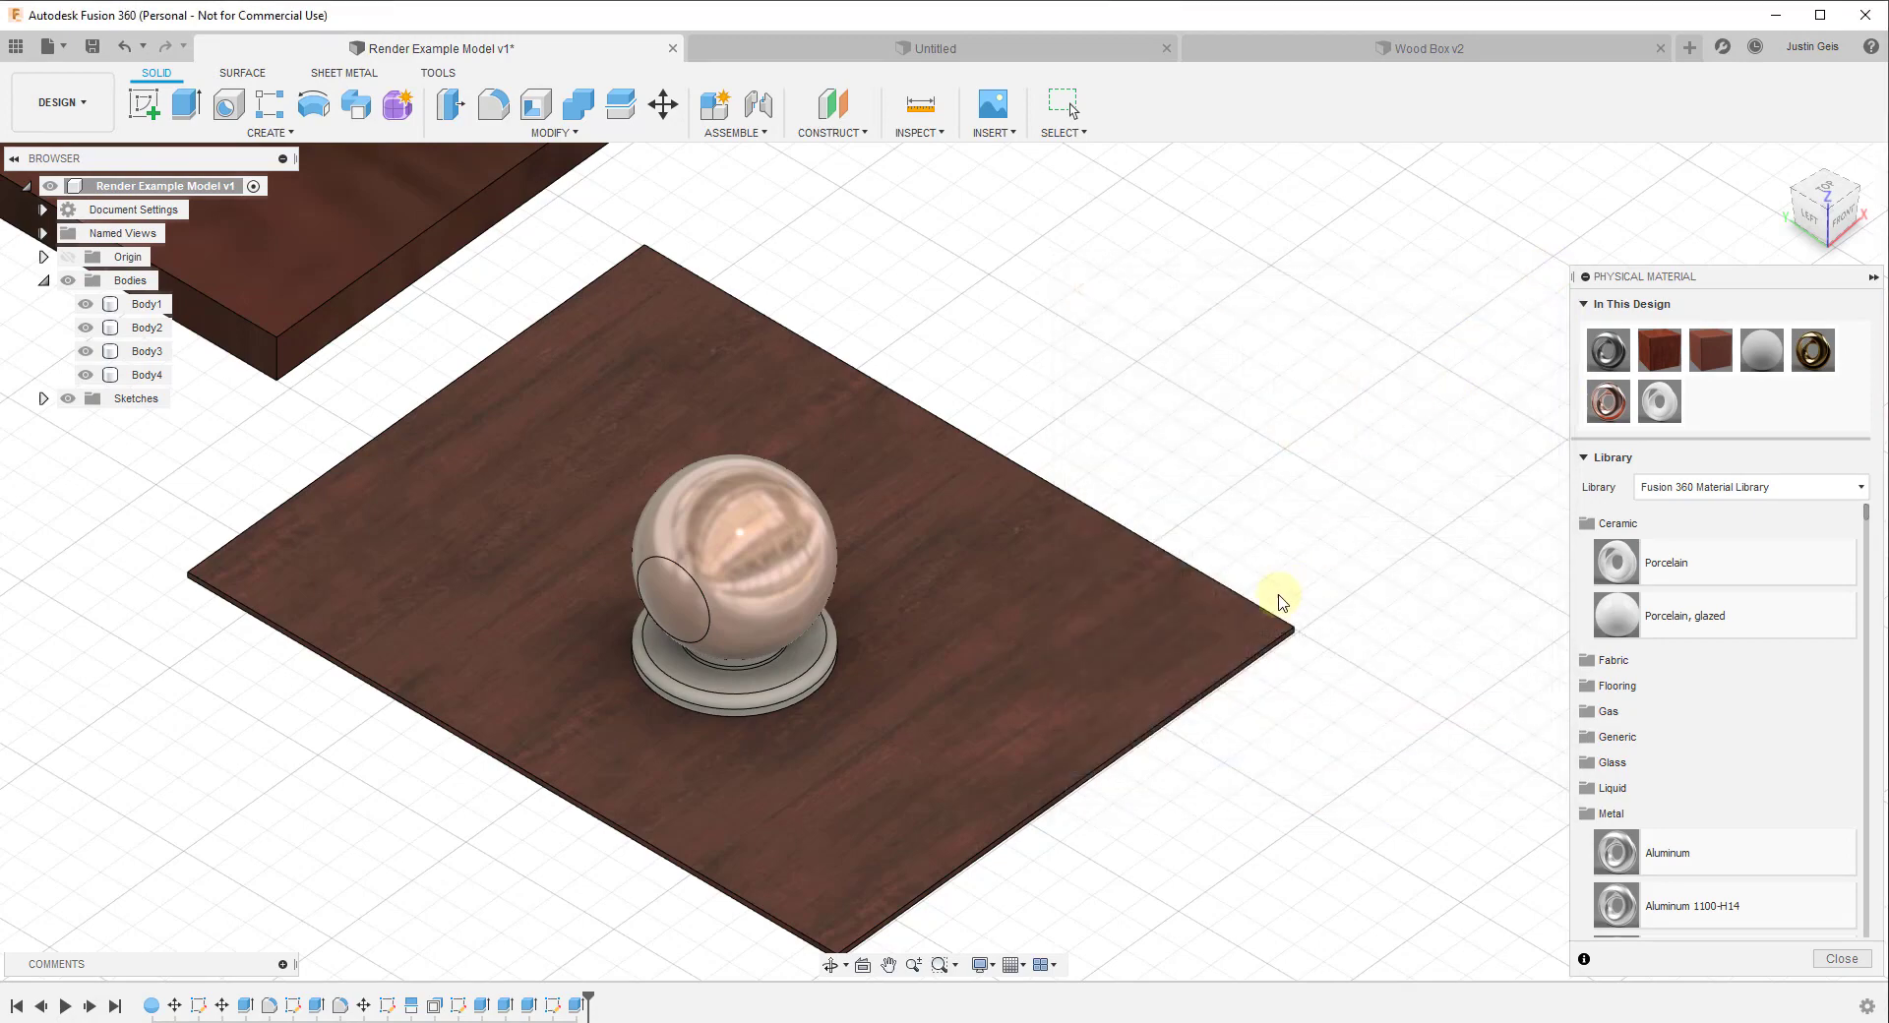
Step: Orbit the plate to a side view, then switch to the Wood Box v2 design
scroll(1273, 599, down, 3)
shift+middle_drag(1139, 578, 1330, 295)
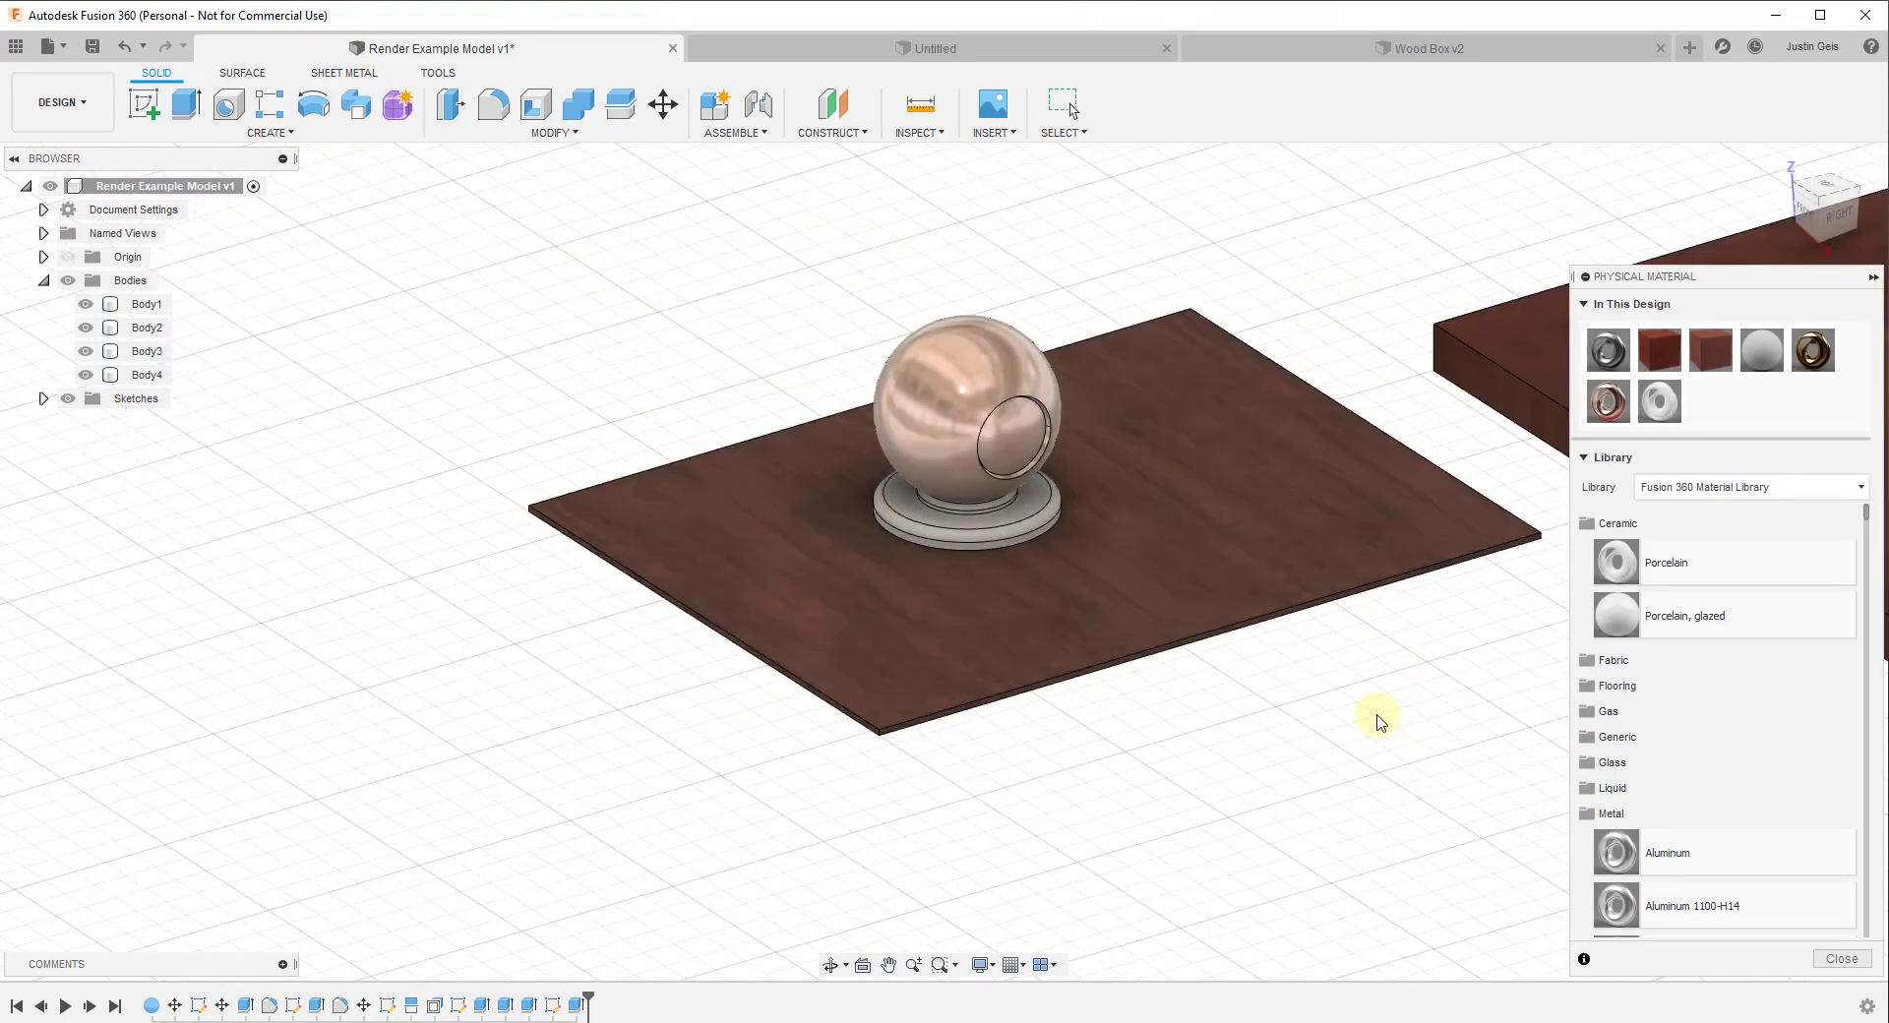
click(1331, 54)
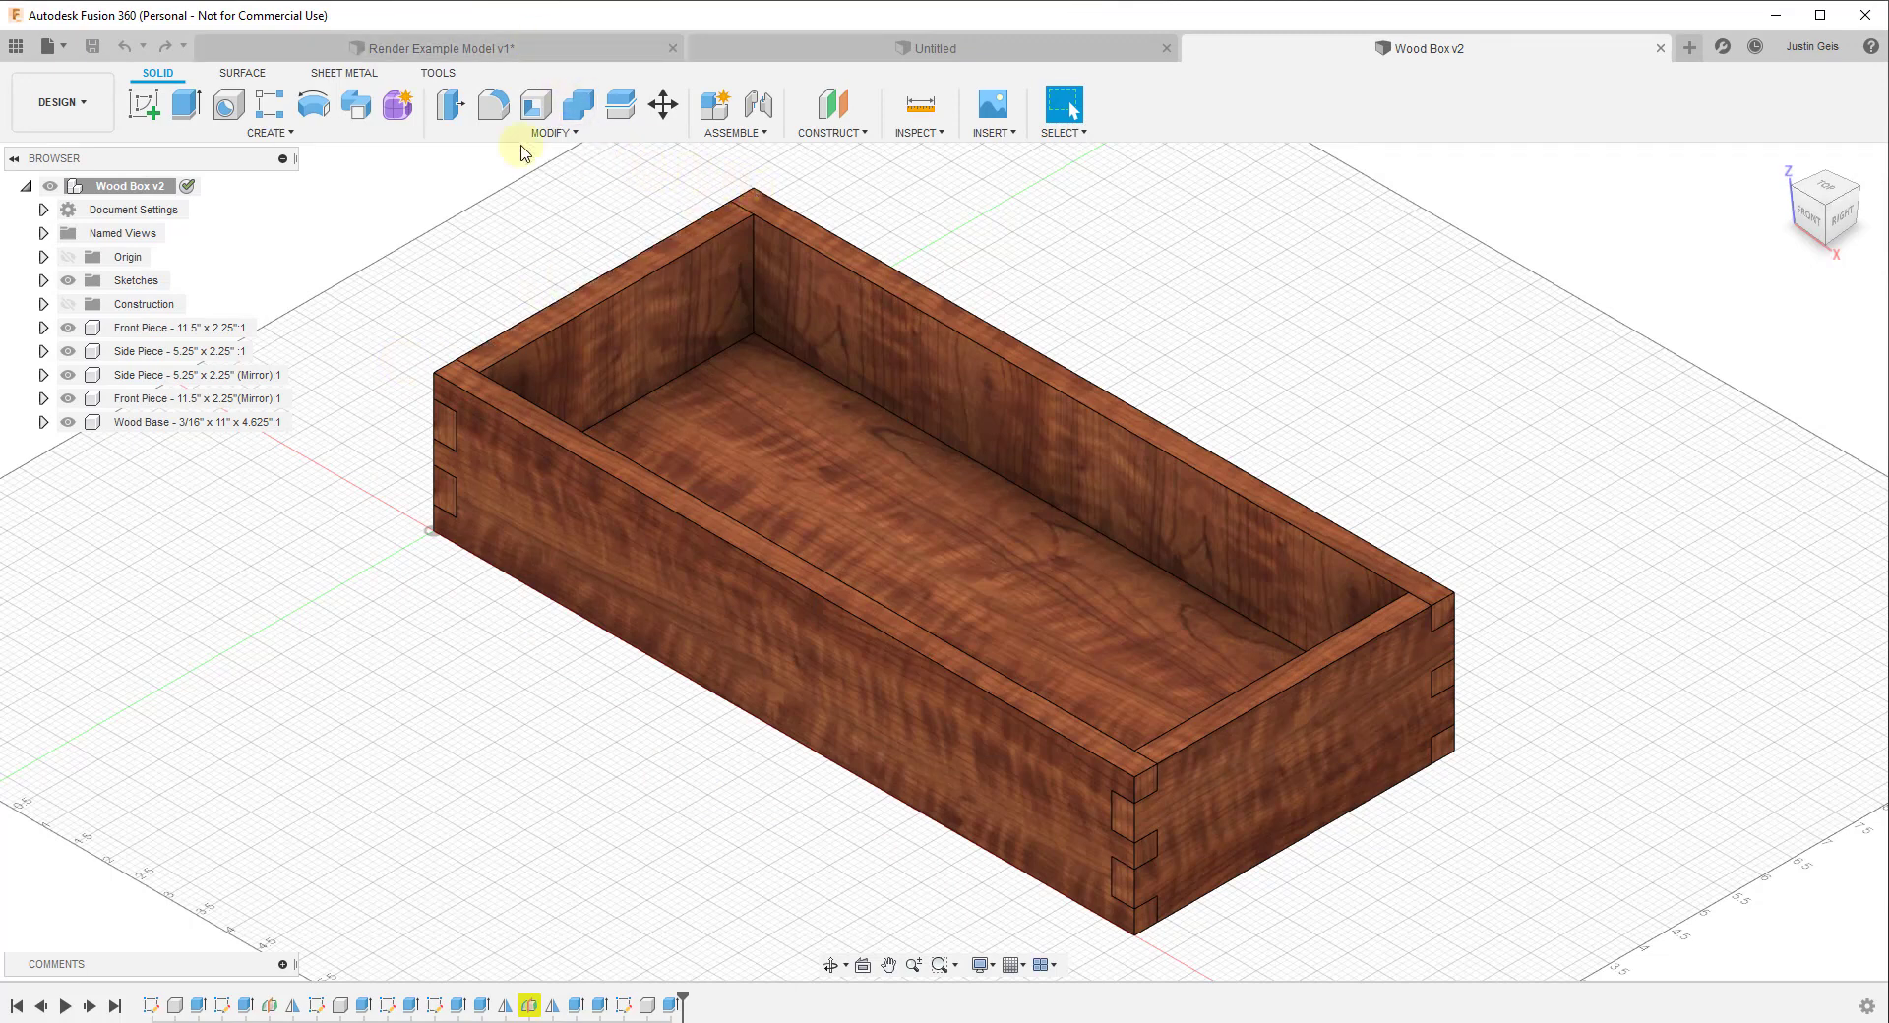
click(78, 108)
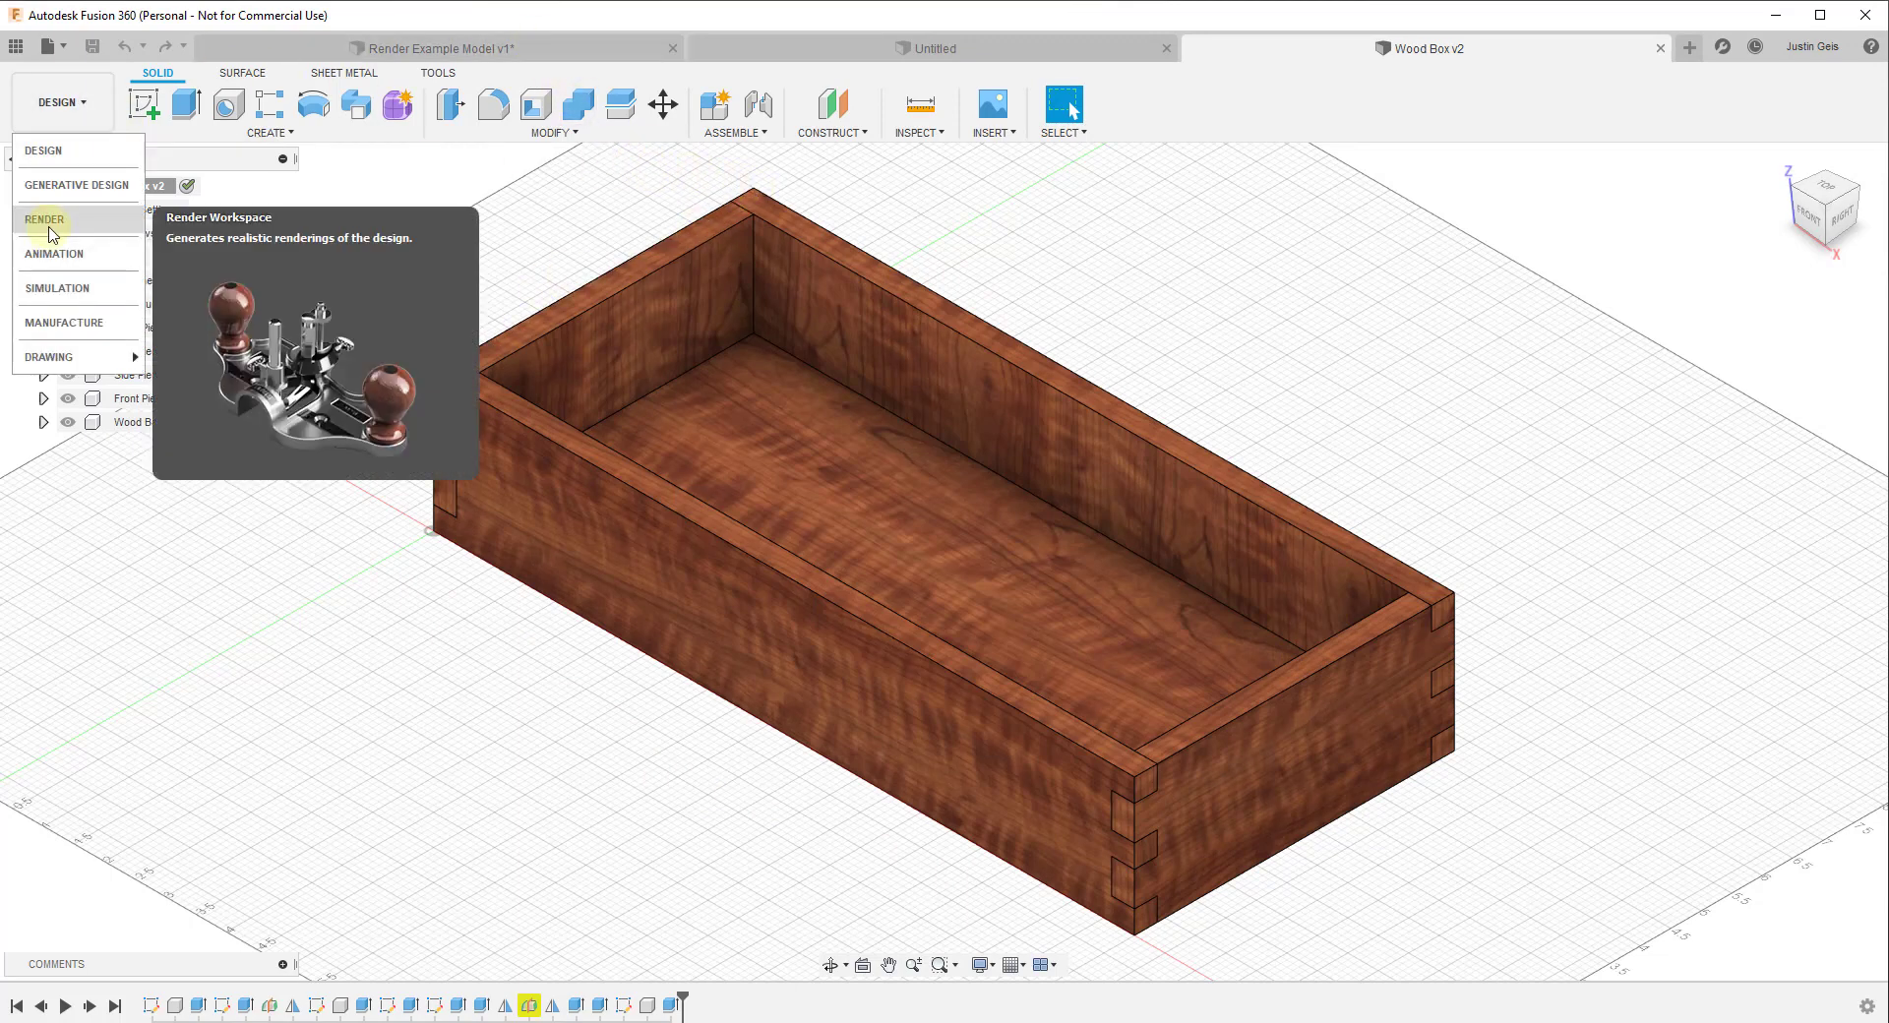
click(418, 48)
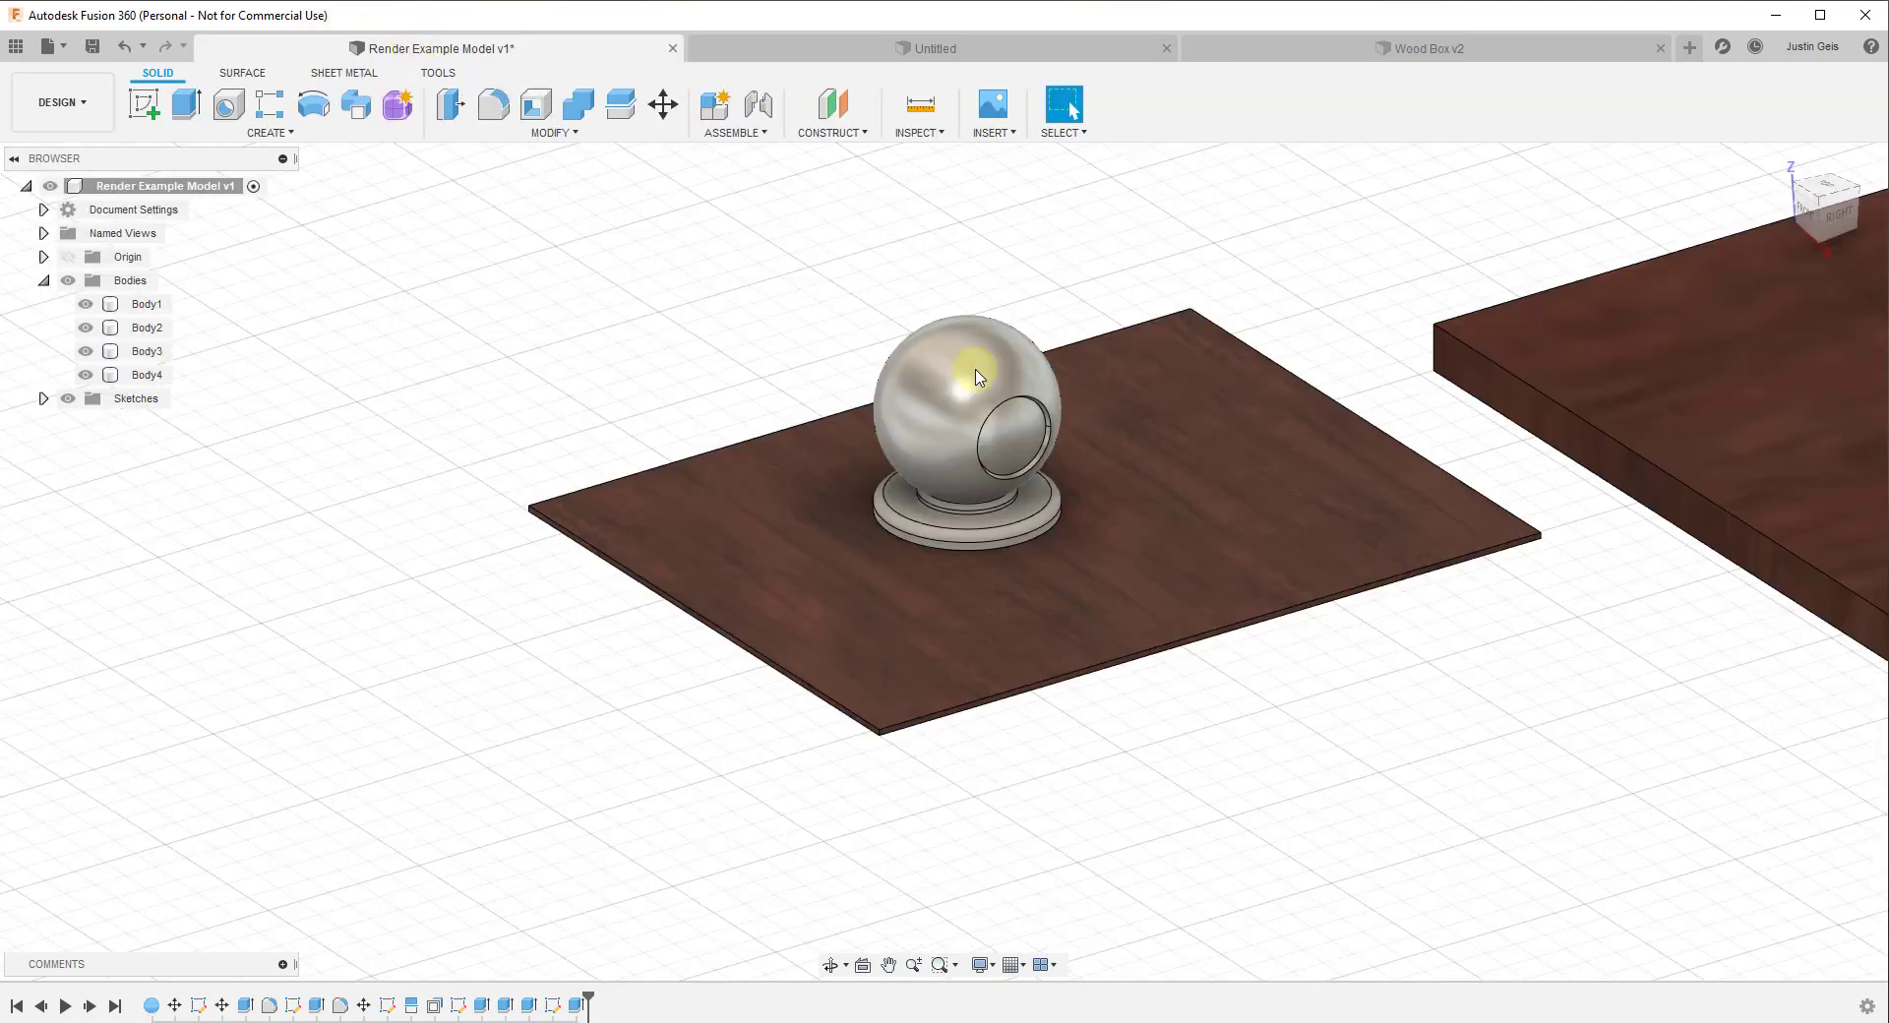
click(1053, 492)
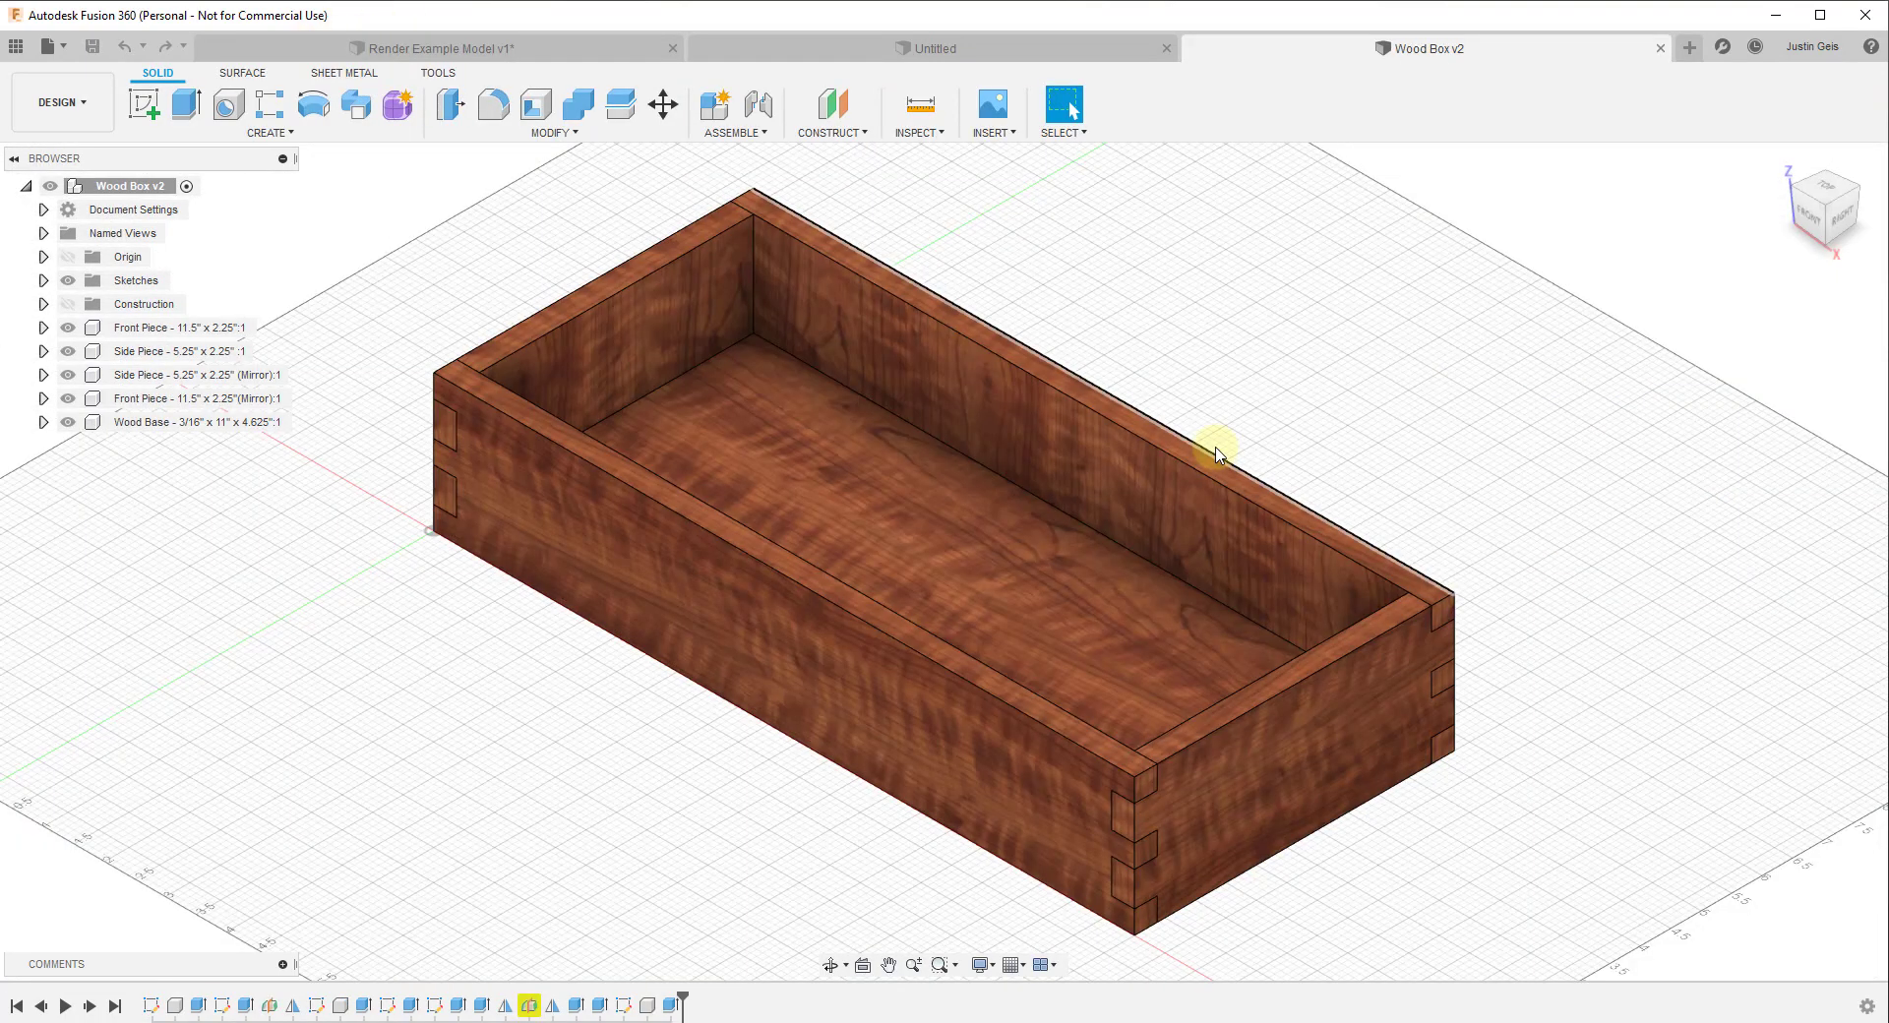